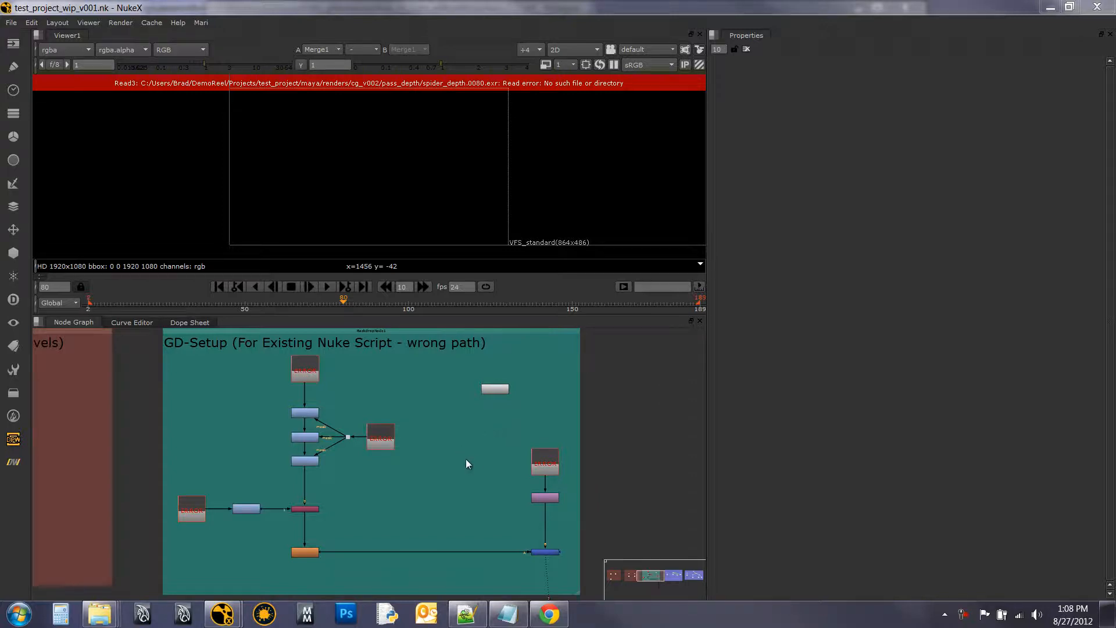
- Review the Global Directory, GD-Read Associate Selected and GD-Read Setup commands in the custom DW Readers tool group
click(13, 461)
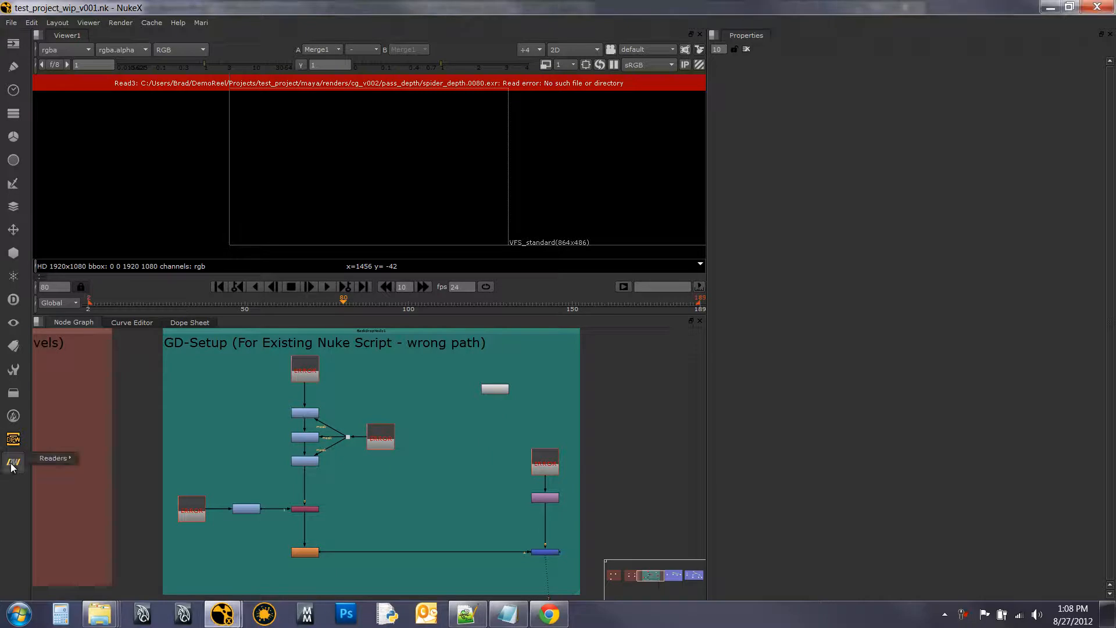
mouse_move(36, 457)
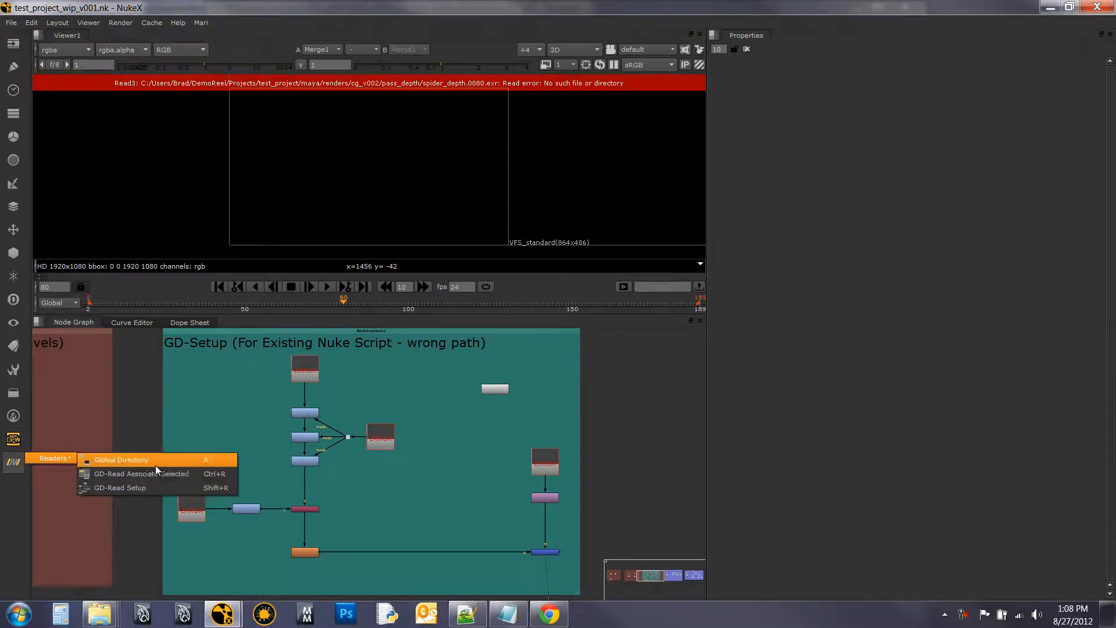
click(626, 415)
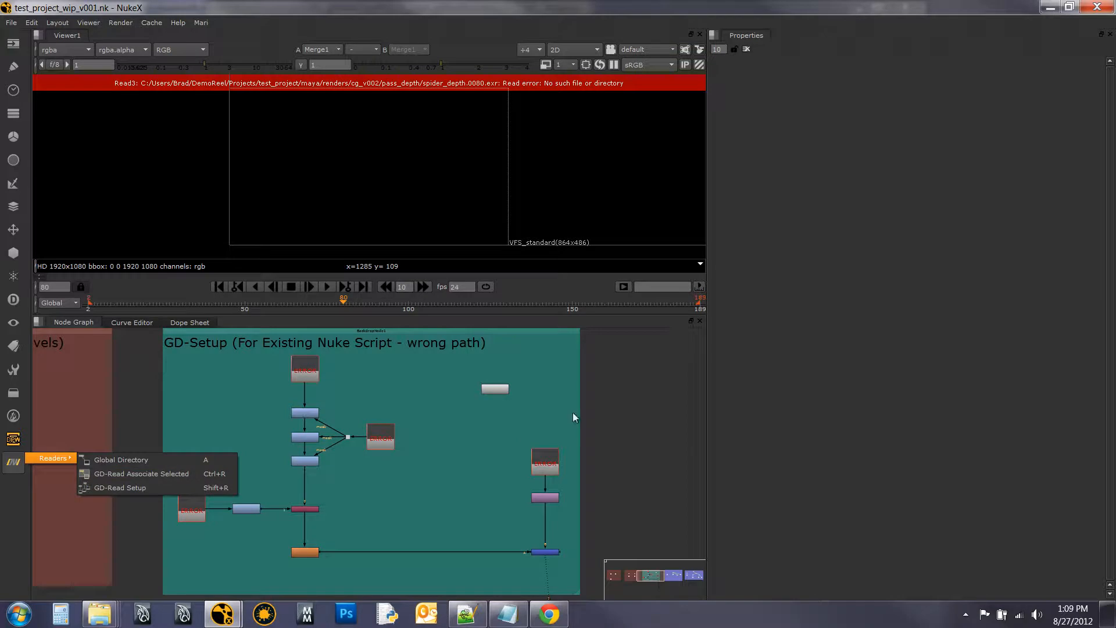
click(440, 467)
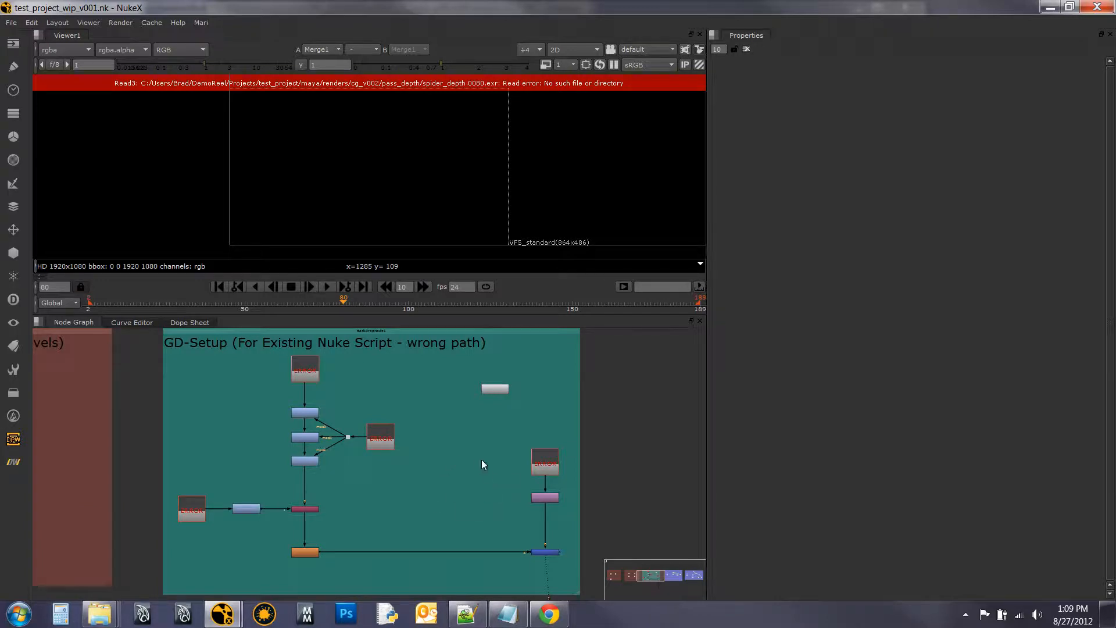
click(13, 463)
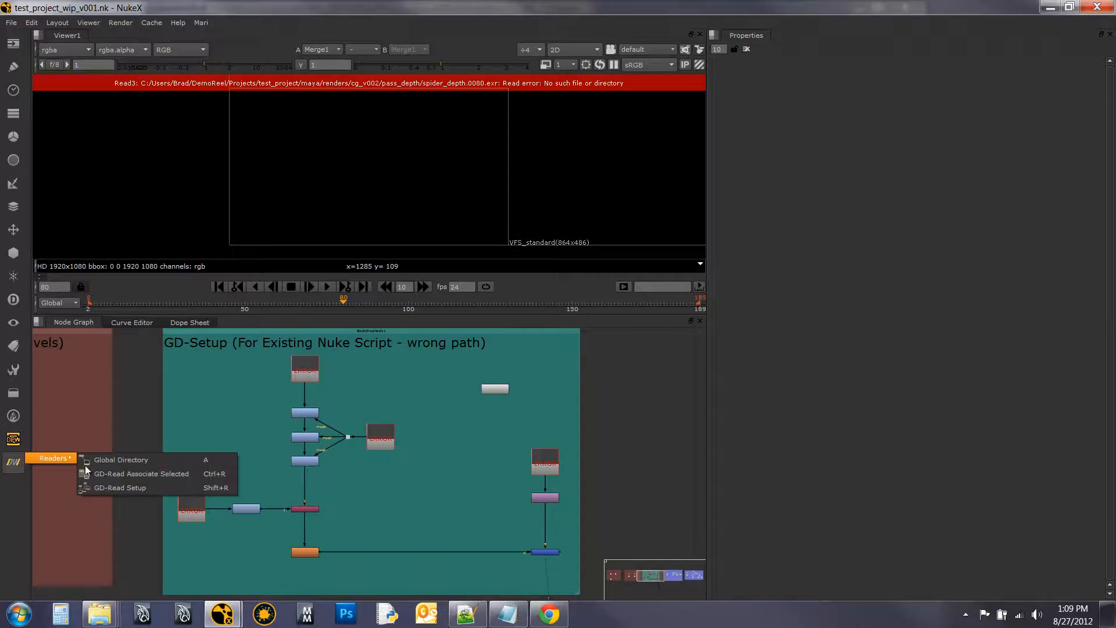
click(471, 489)
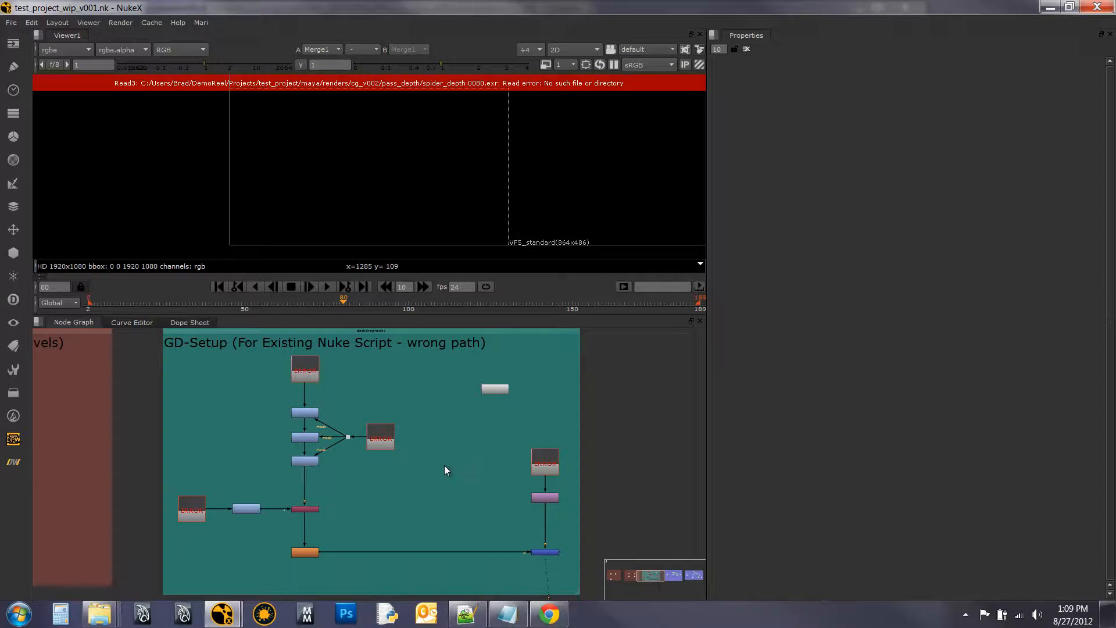
- Switch to Chrome and read the Global Directory - Read Setup pack entry among the site's script resources
click(549, 613)
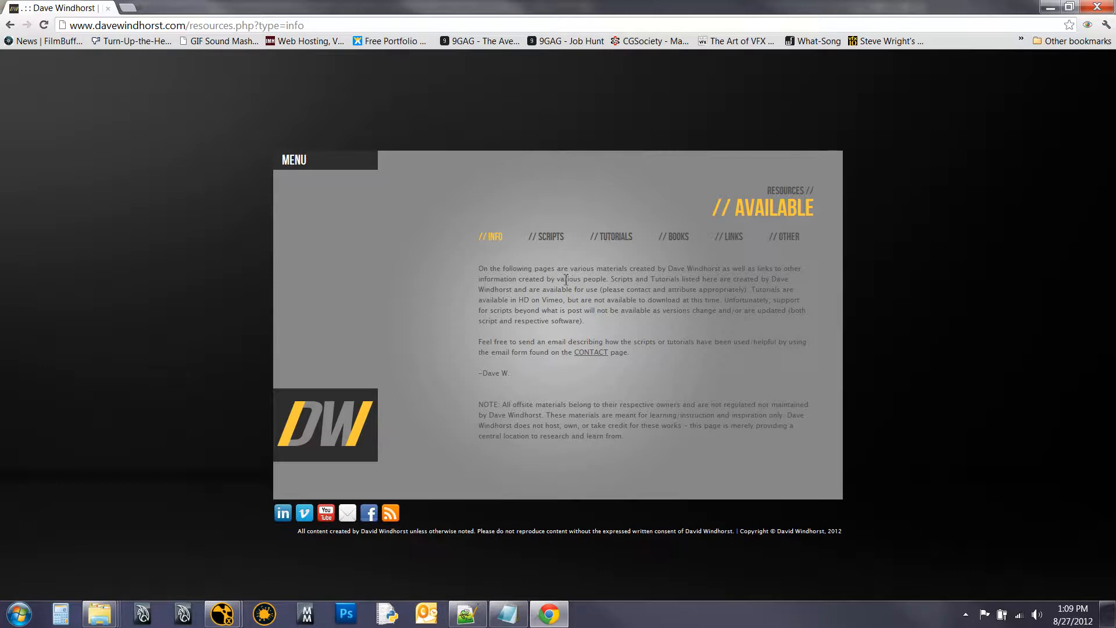
click(555, 243)
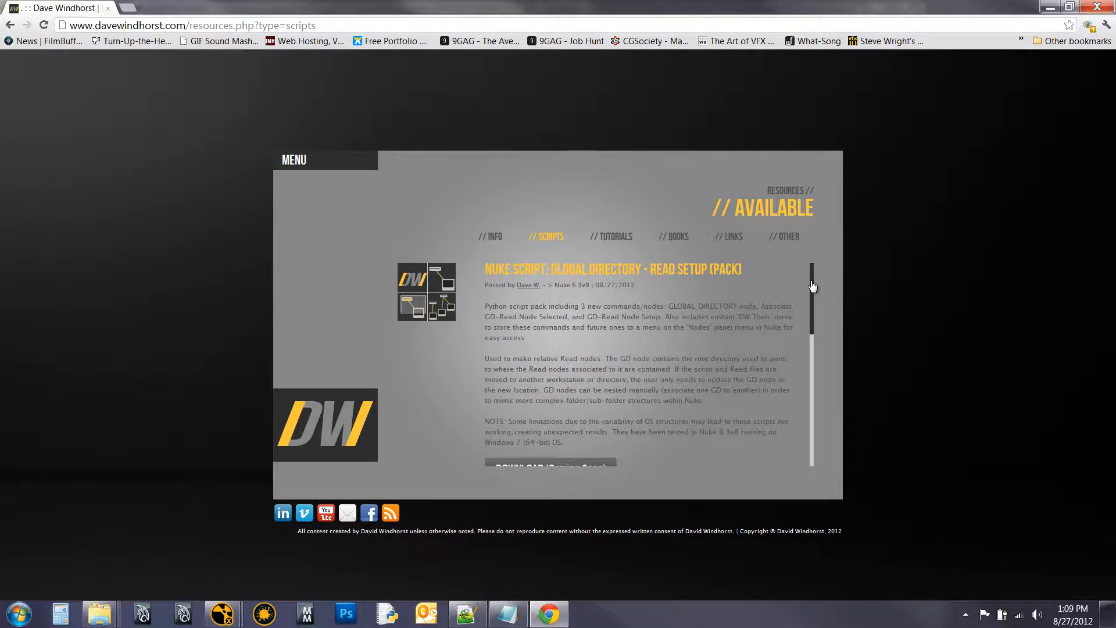
scroll(812, 286, down, 1)
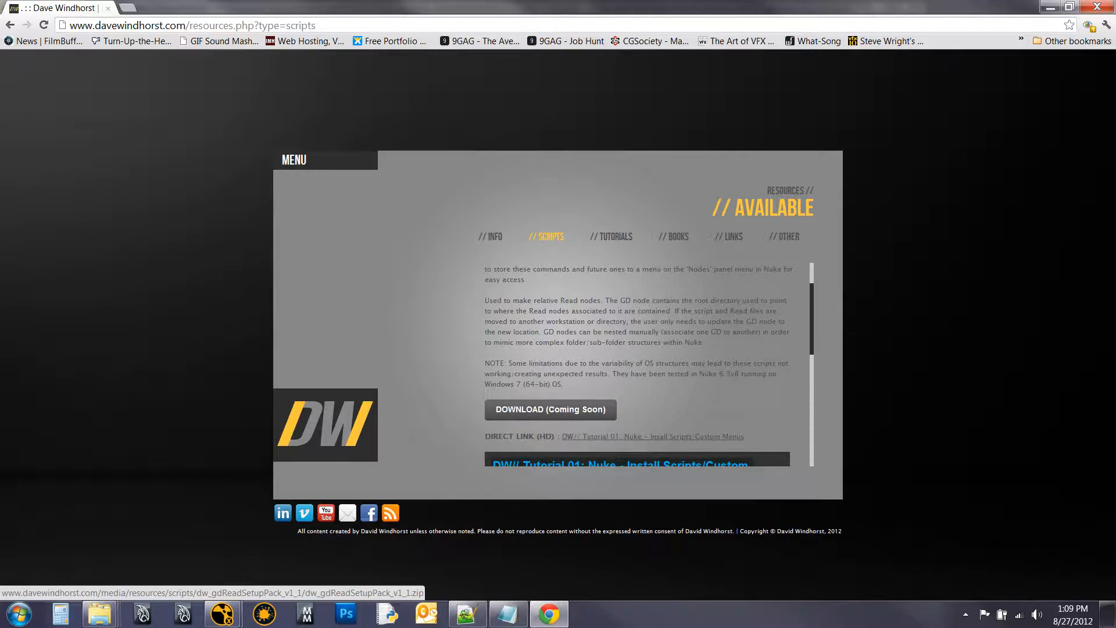
drag(814, 311, 810, 285)
click(753, 325)
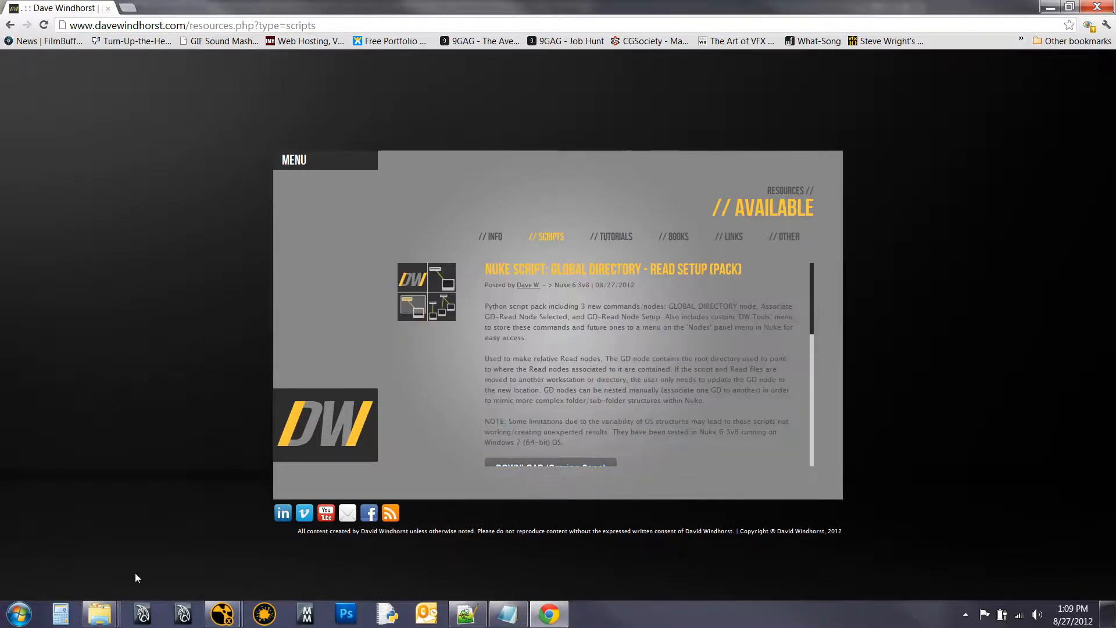
- Switch to File Explorer and examine the dw_gdReadSetupPack_v1_1 archive's icons and python folders and its init and menu files
mouse_move(100, 614)
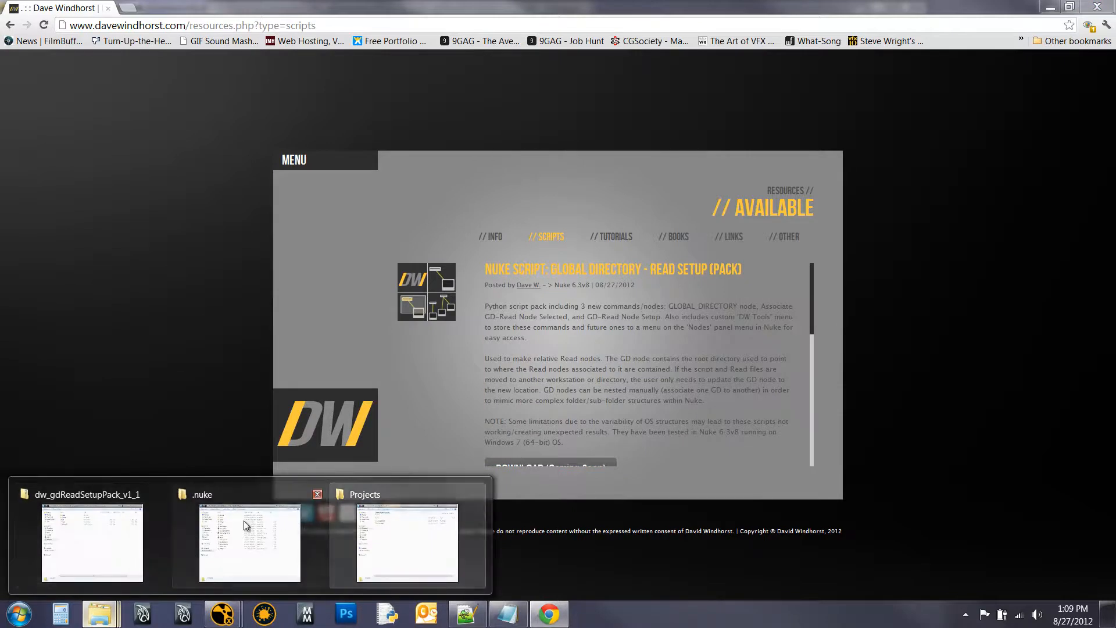
click(92, 535)
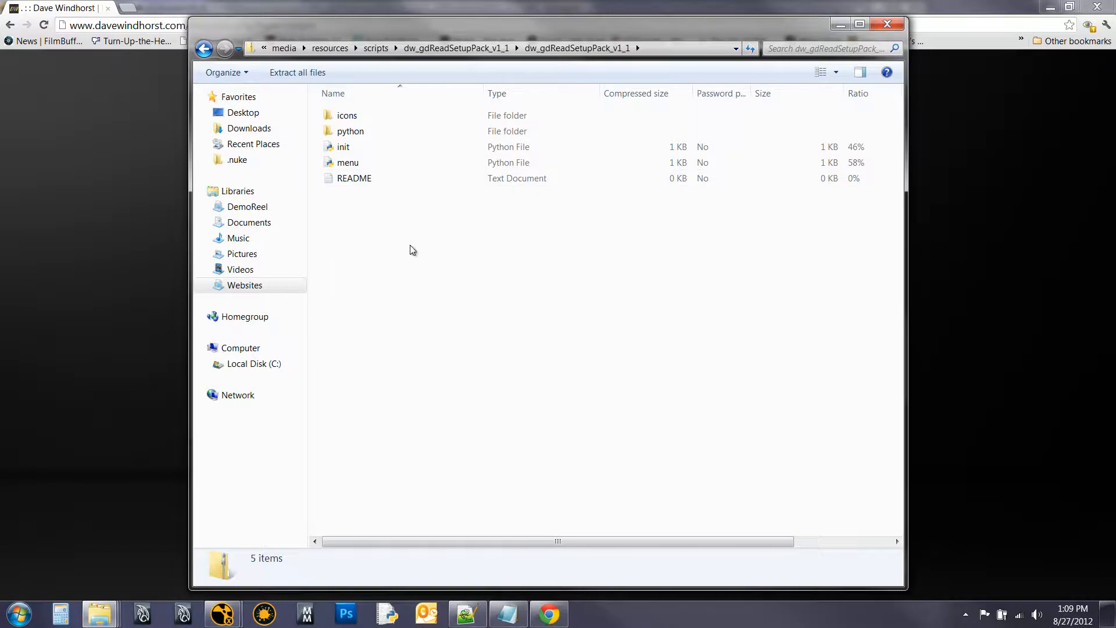
double_click(372, 113)
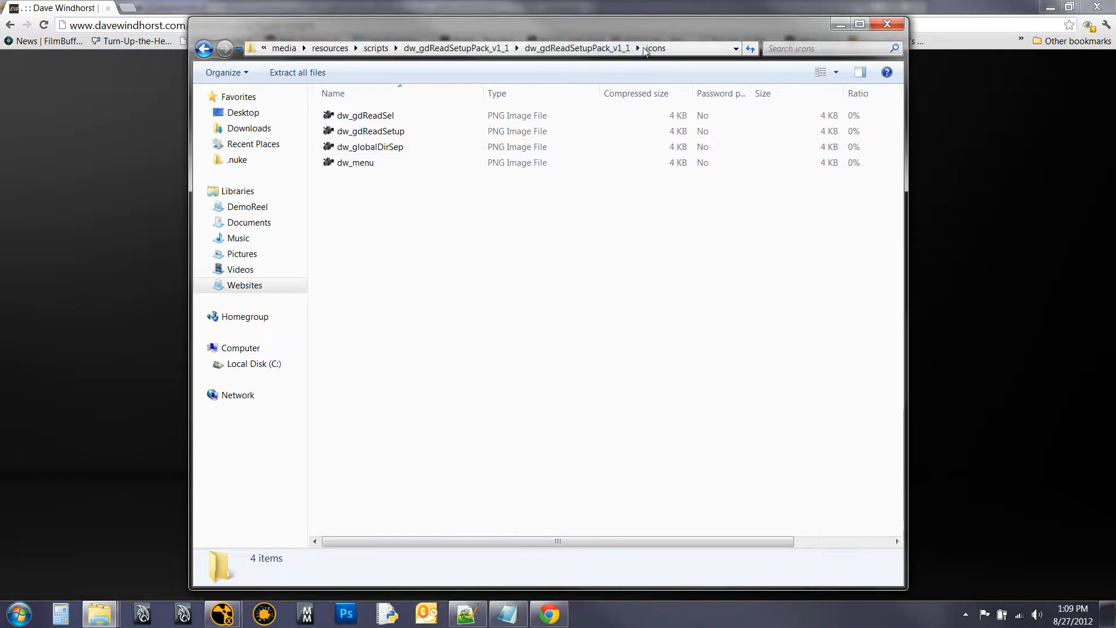
click(594, 48)
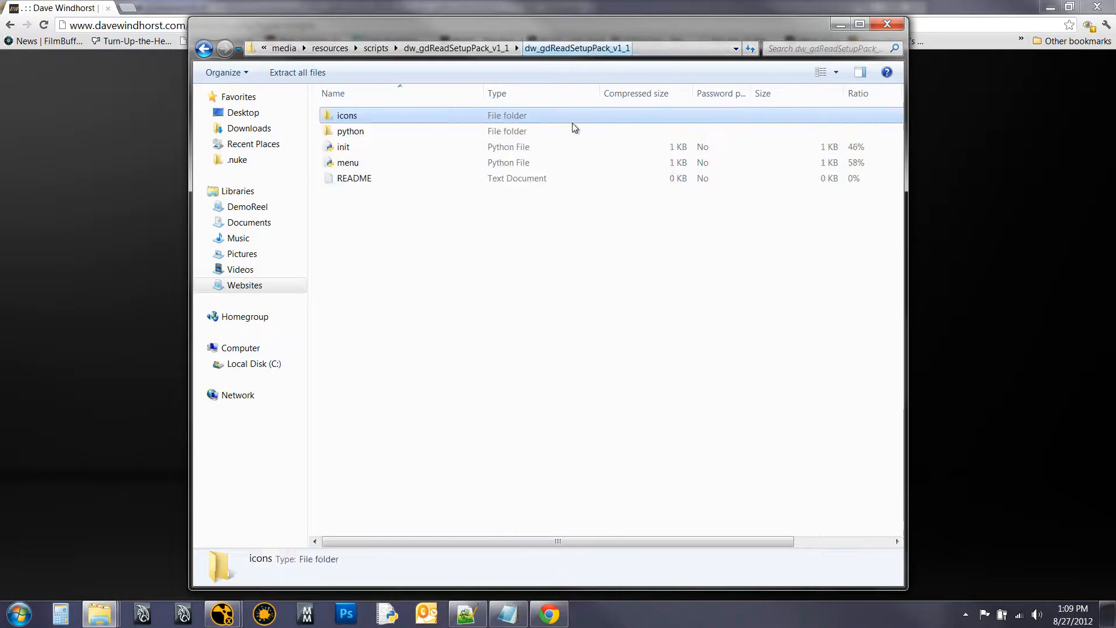
double_click(382, 131)
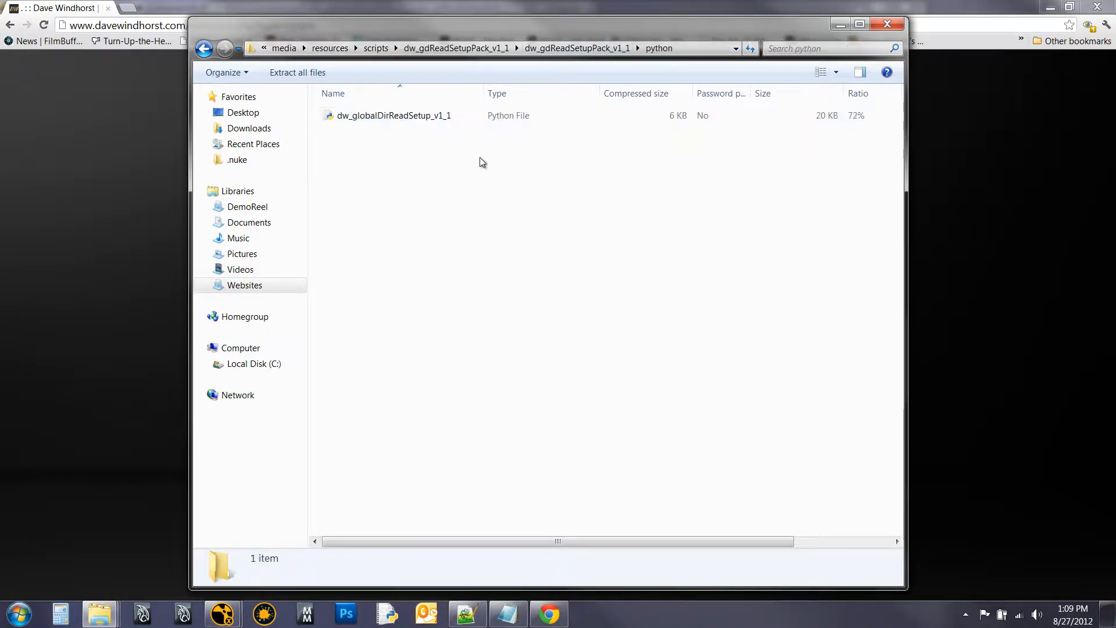
click(602, 49)
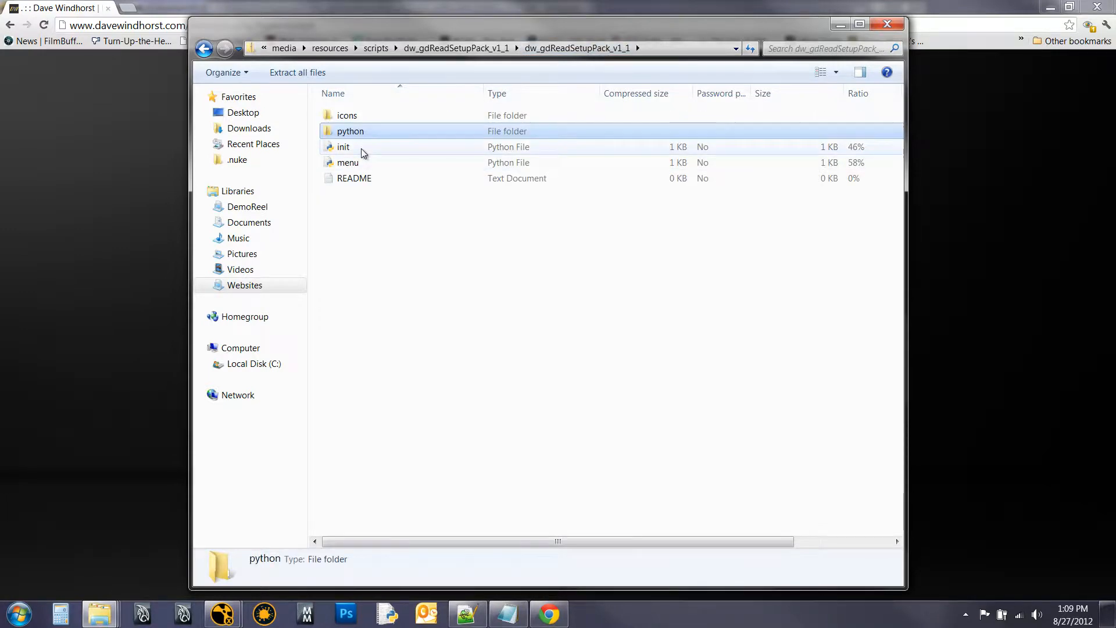
click(361, 148)
click(370, 161)
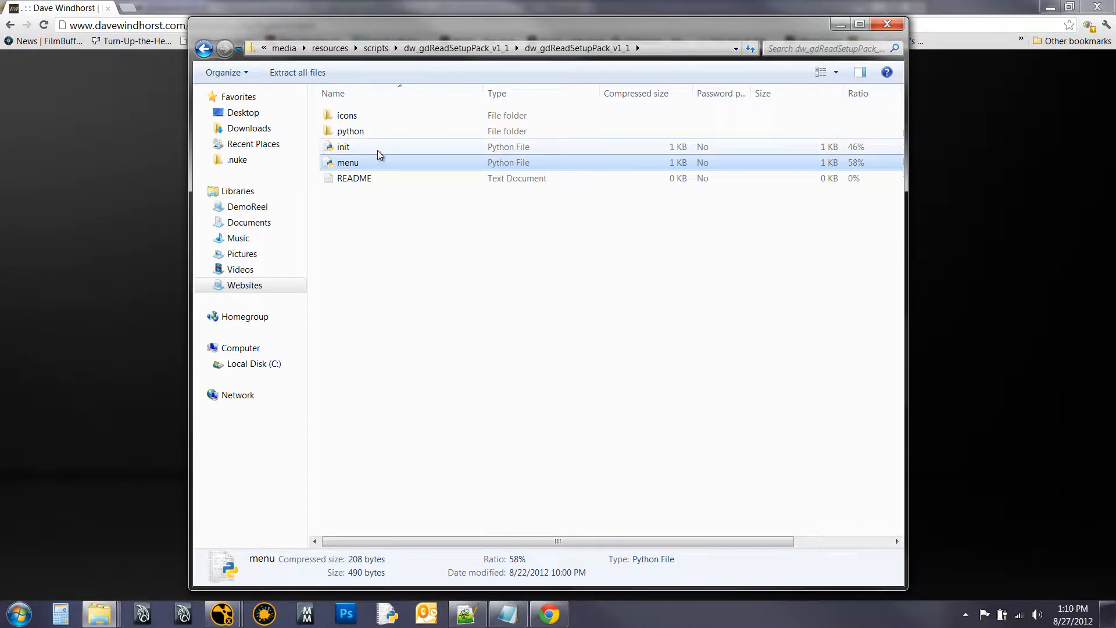
- Switch to NukeX and look at the DW Readers commands that the pack's menu file adds
click(221, 614)
click(272, 582)
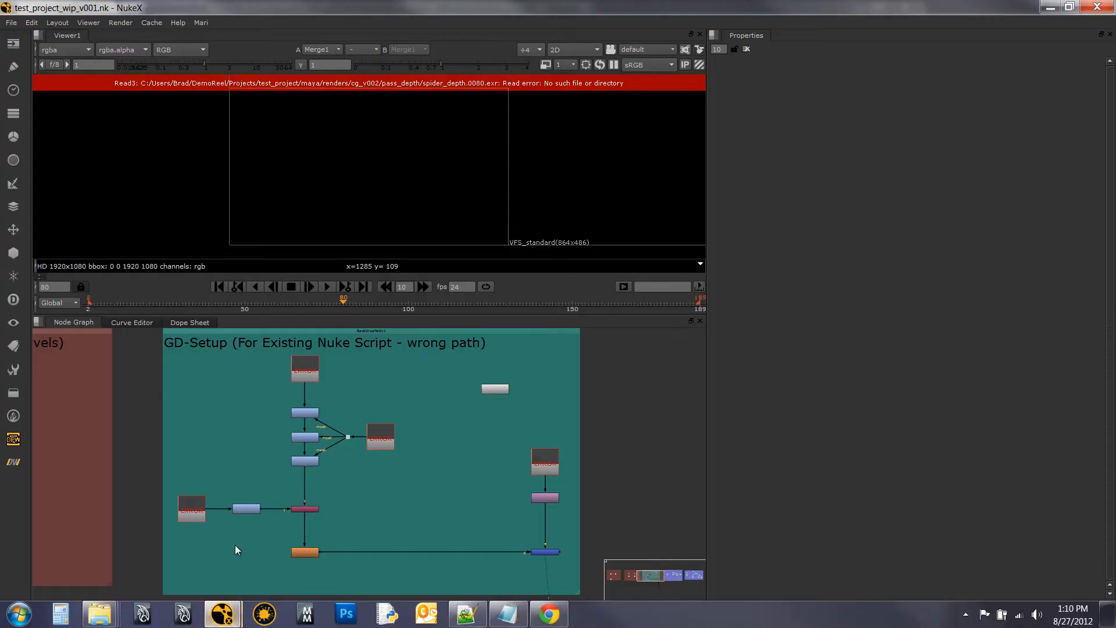
click(13, 462)
mouse_move(39, 462)
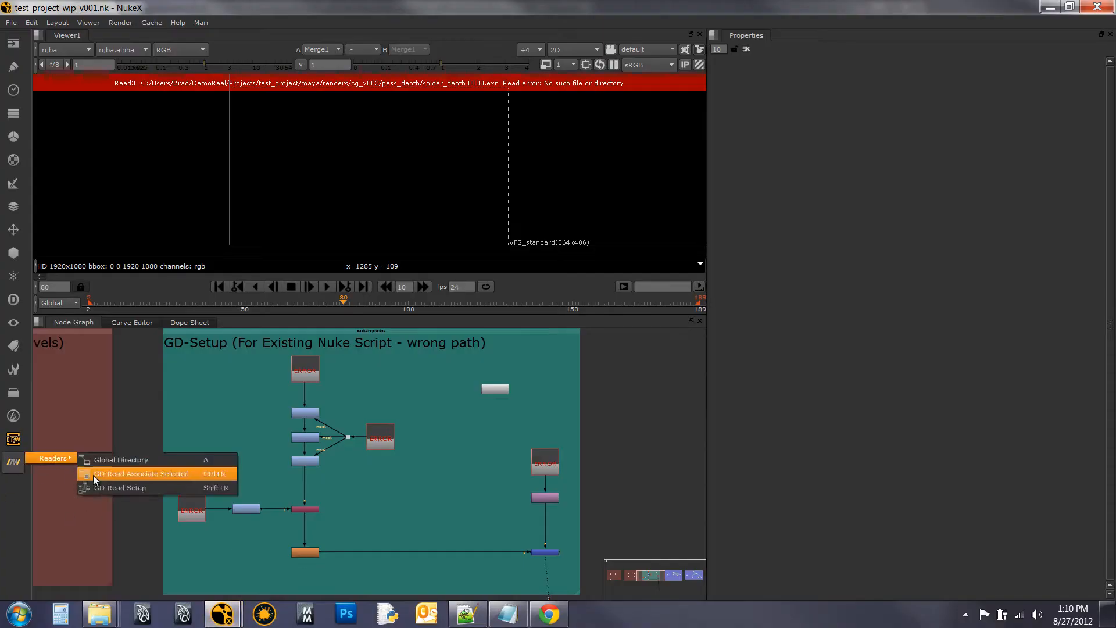
click(600, 415)
- Switch to File Explorer and compare the pack's contents with the init and menu Python files in the .nuke folder
mouse_move(99, 614)
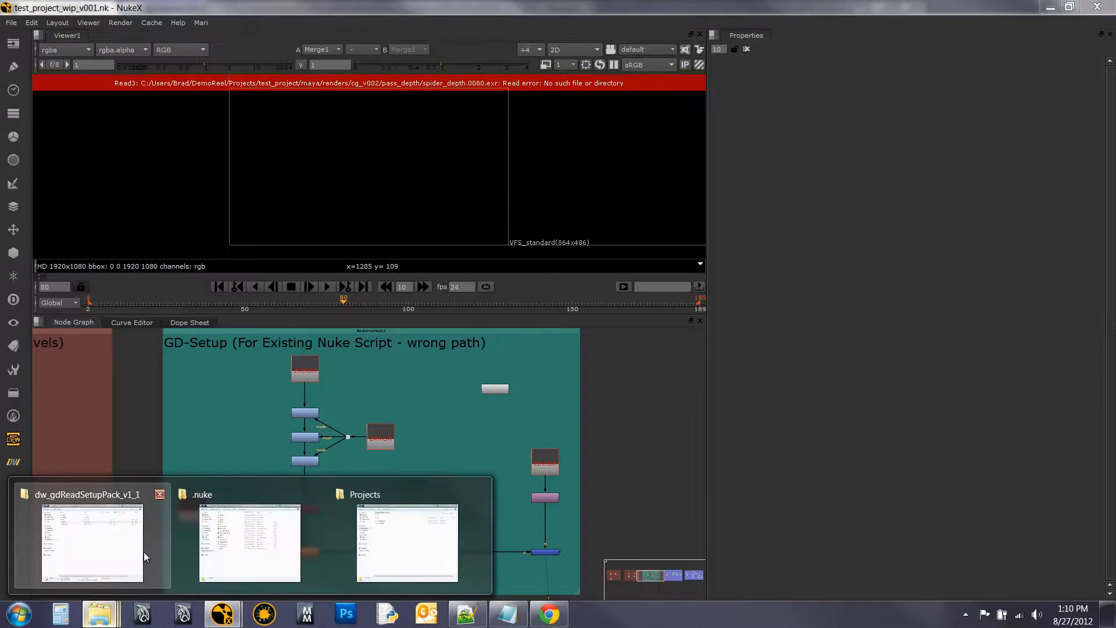
click(143, 558)
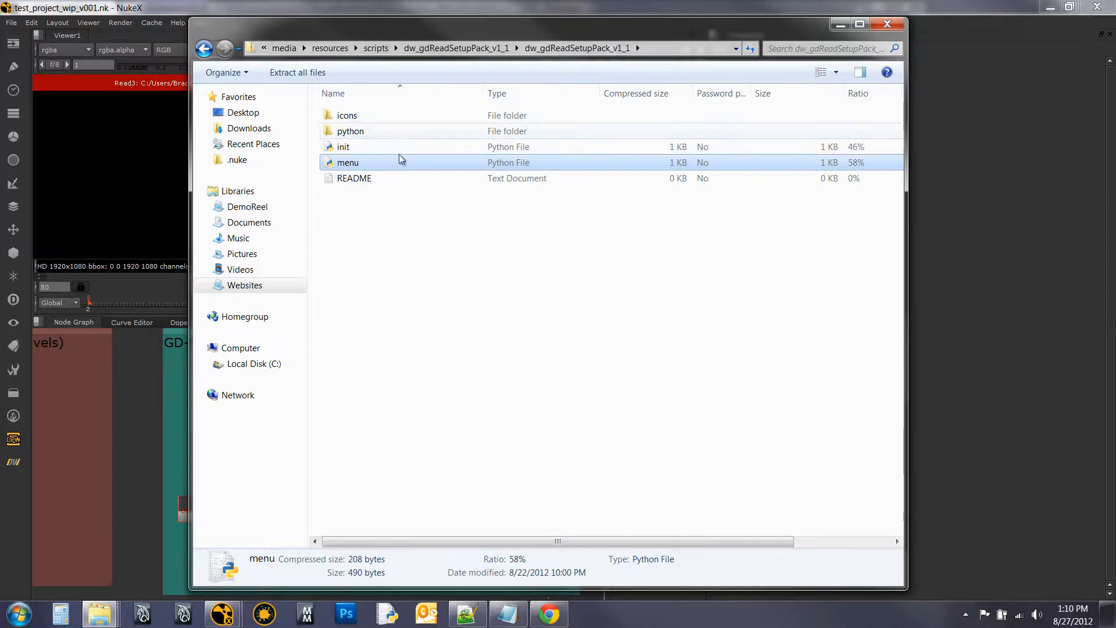
click(496, 308)
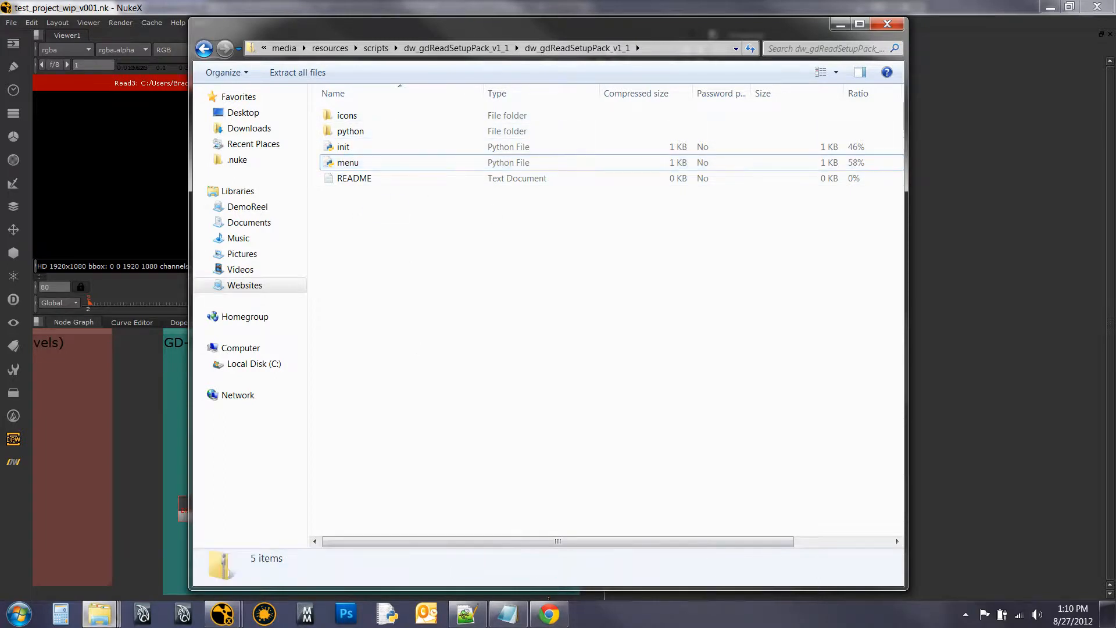
mouse_move(100, 614)
click(256, 531)
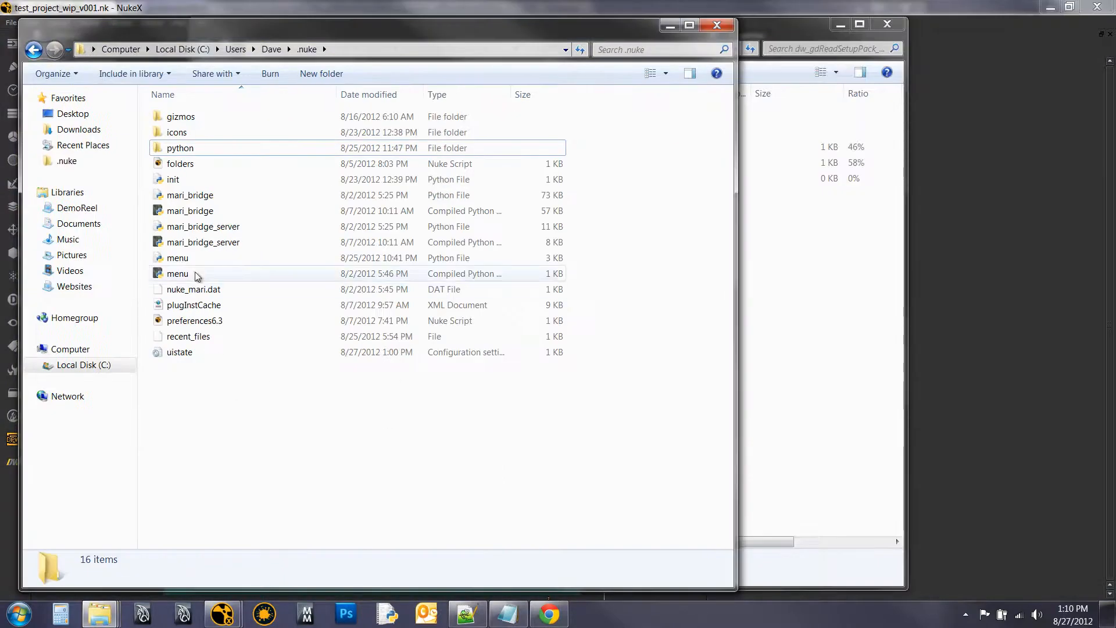
click(206, 182)
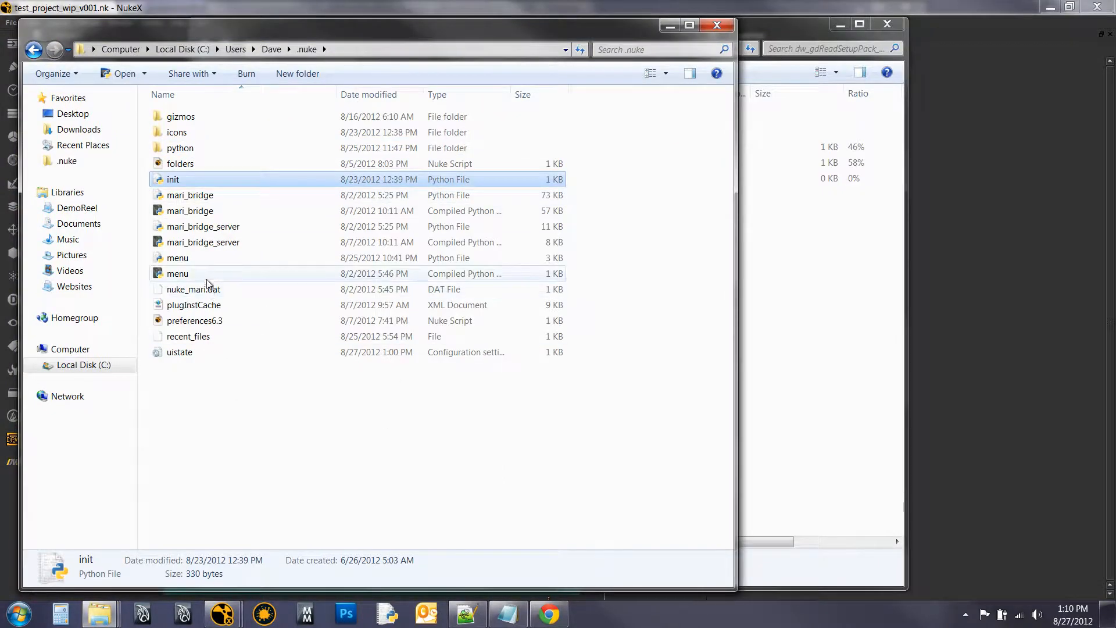
click(203, 257)
- Check the python and icons folders inside .nuke for the installed pack files, including dw_globalDirReadSetup_v1_1, and close that window
click(184, 150)
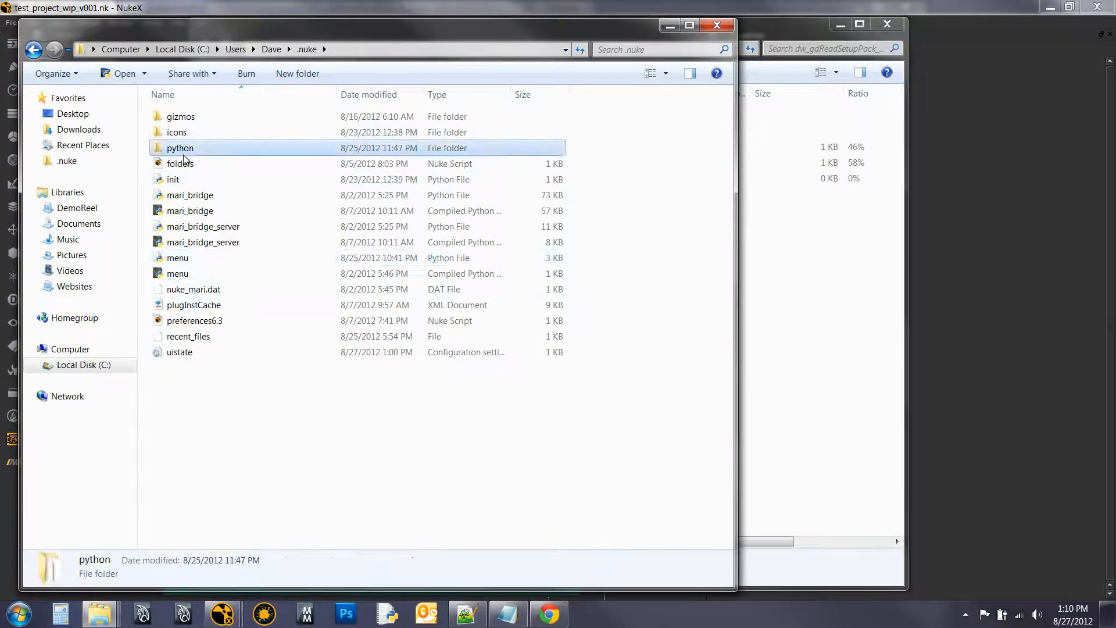
double_click(183, 154)
click(247, 276)
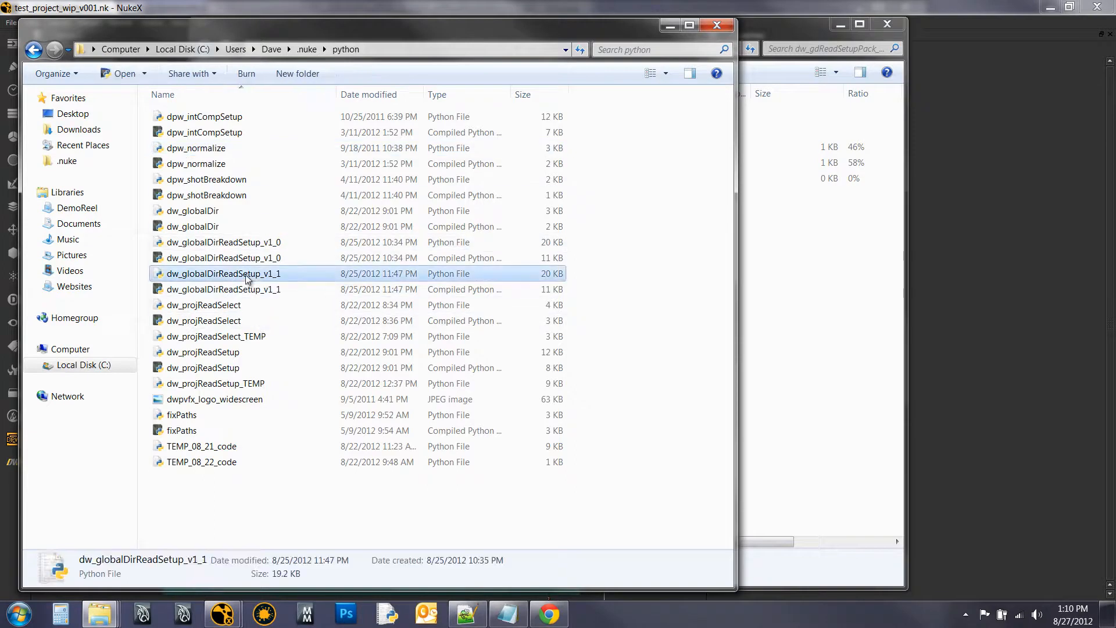
click(306, 49)
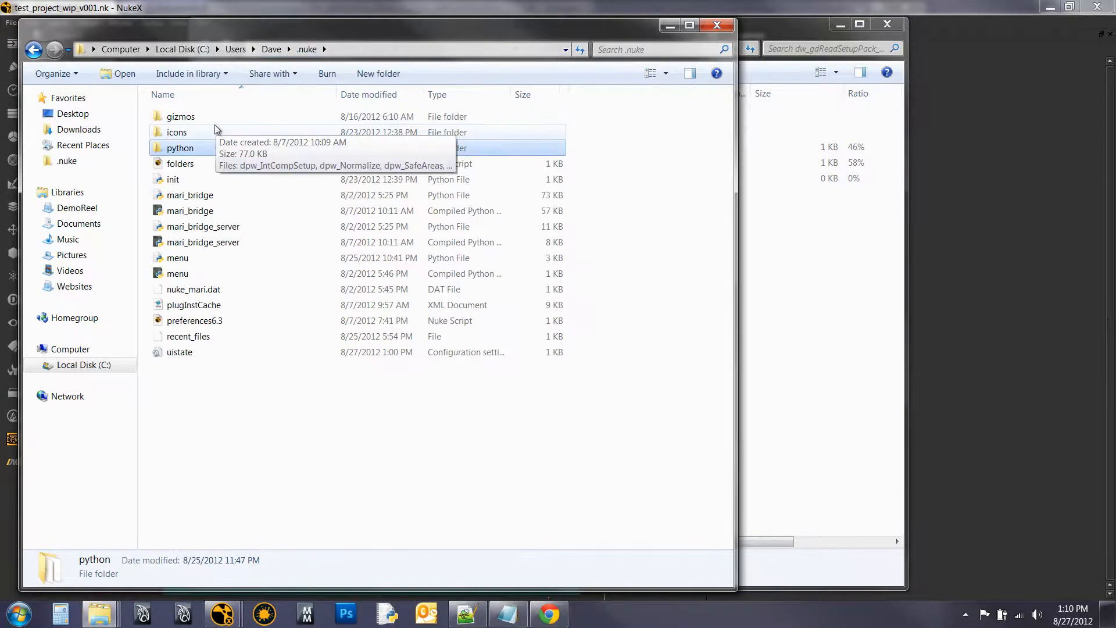
double_click(208, 132)
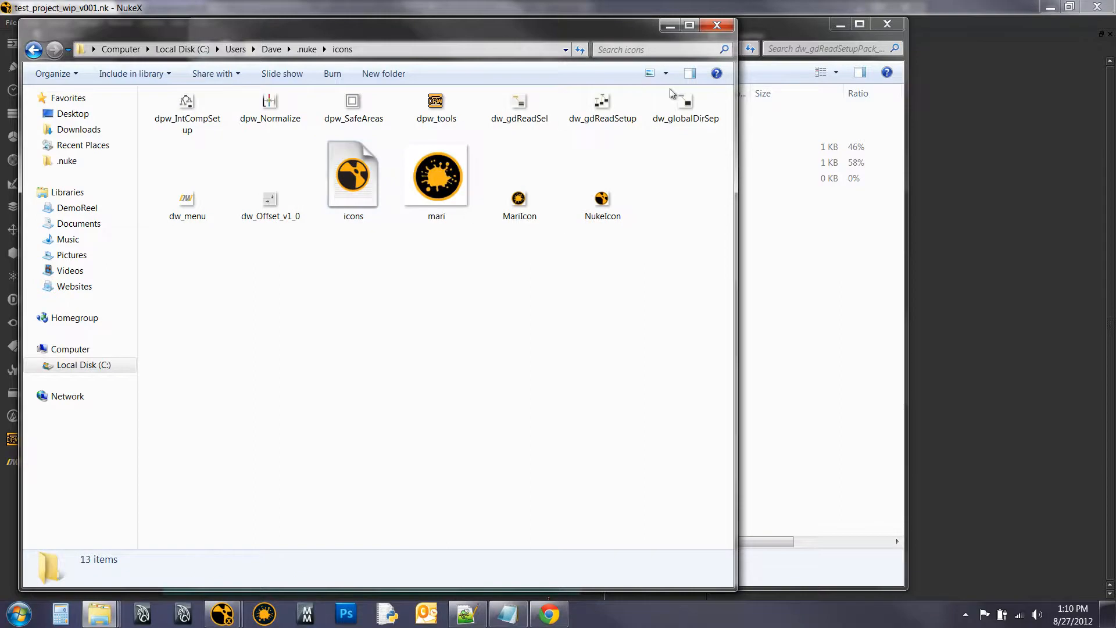
click(727, 27)
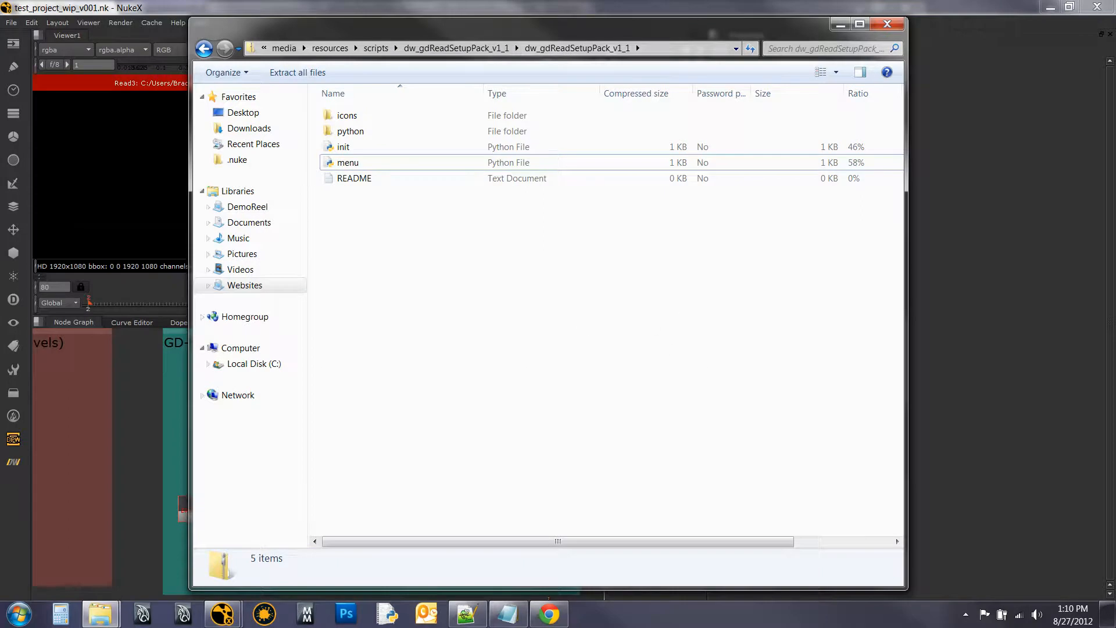
- Return to NukeX and check the installed DW Readers commands and their shortcuts
click(141, 396)
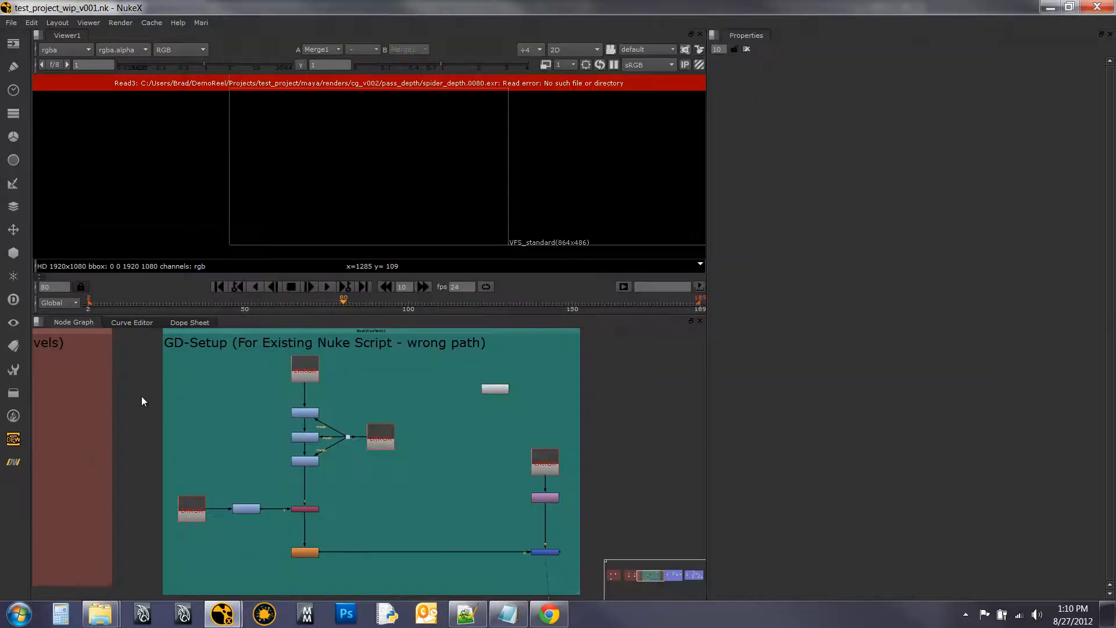
click(15, 468)
mouse_move(68, 458)
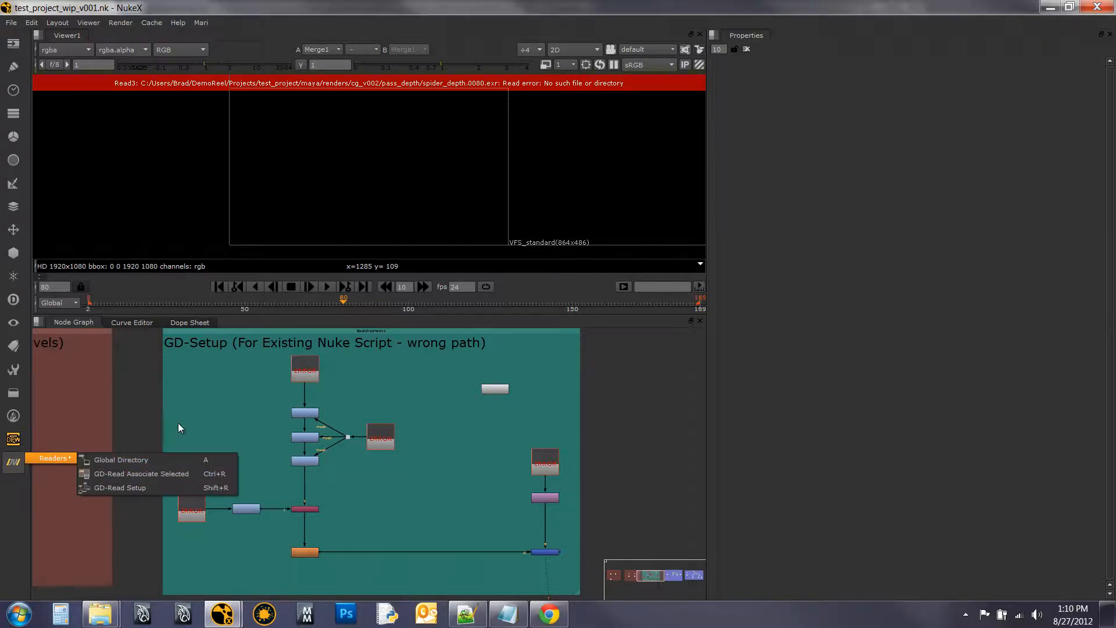
click(142, 399)
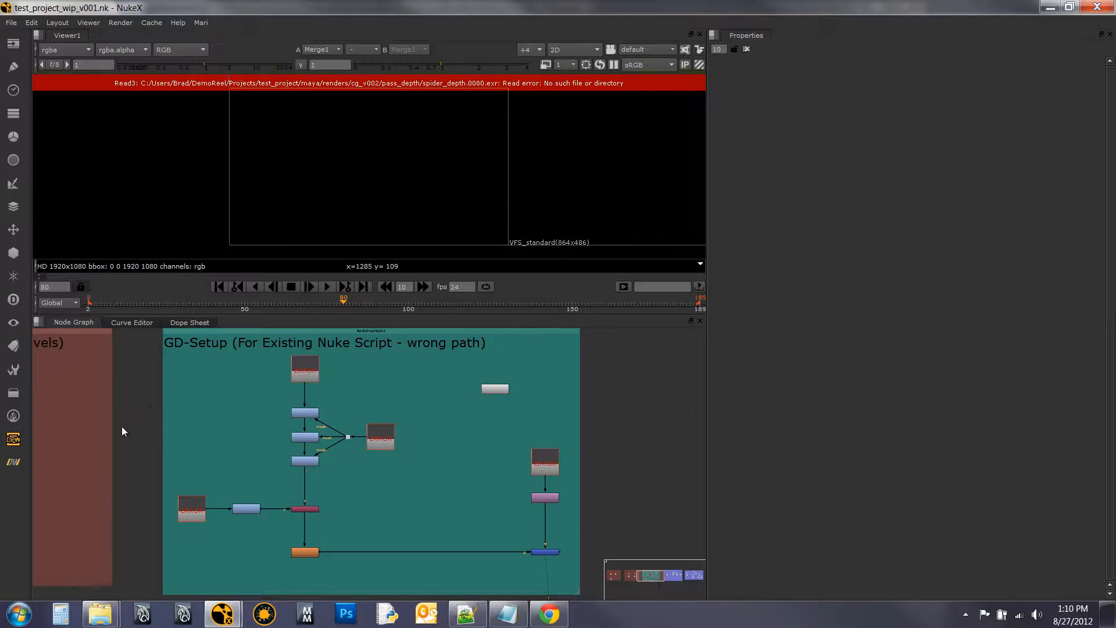
- Bring the "GD-Setup (Existing Read node - correct path)" backdrop and its Read13 and Read14 nodes into close view
drag(151, 447, 462, 449)
drag(378, 458, 477, 454)
drag(148, 492, 491, 523)
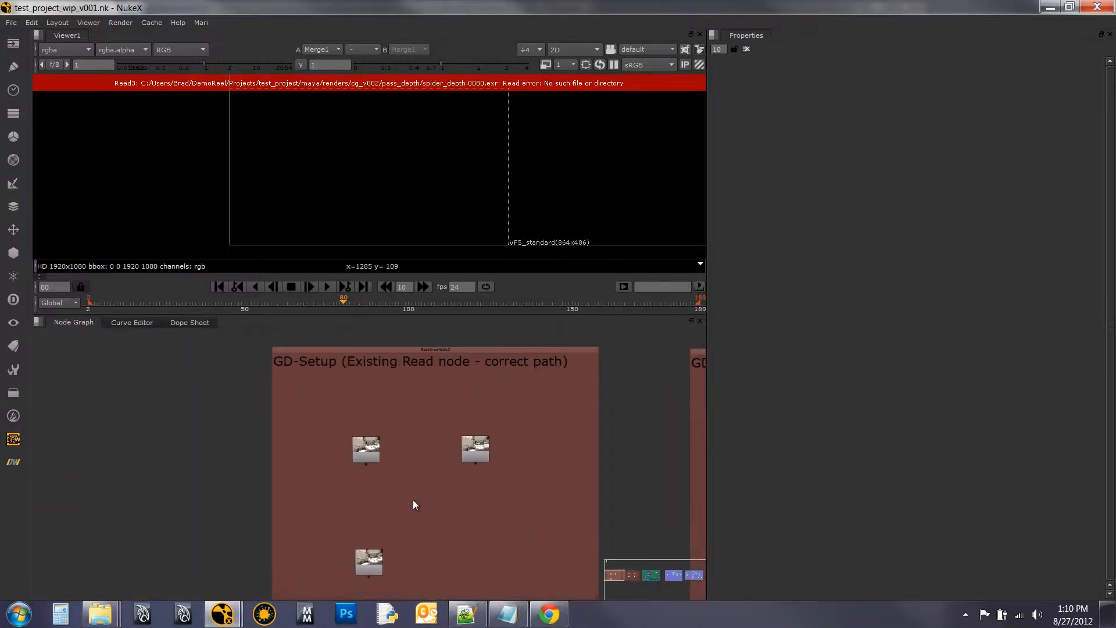
scroll(417, 442, up, 5)
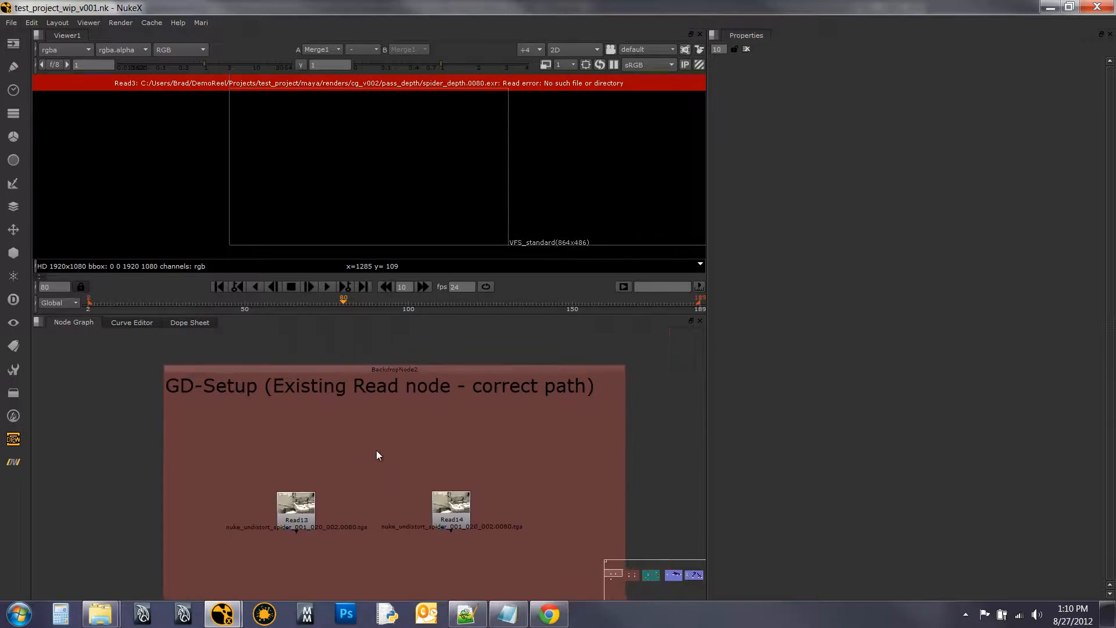
drag(369, 454, 379, 438)
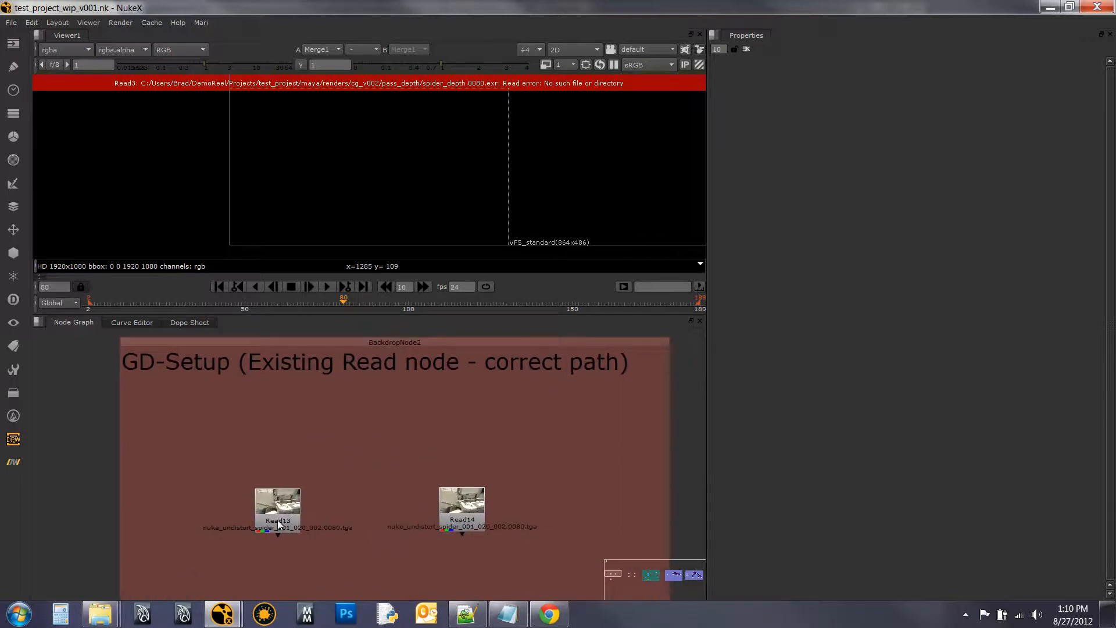
- Display Read13 in the viewer and scrub the timeline back to frame 59 to check its image sequence
click(296, 516)
key(1)
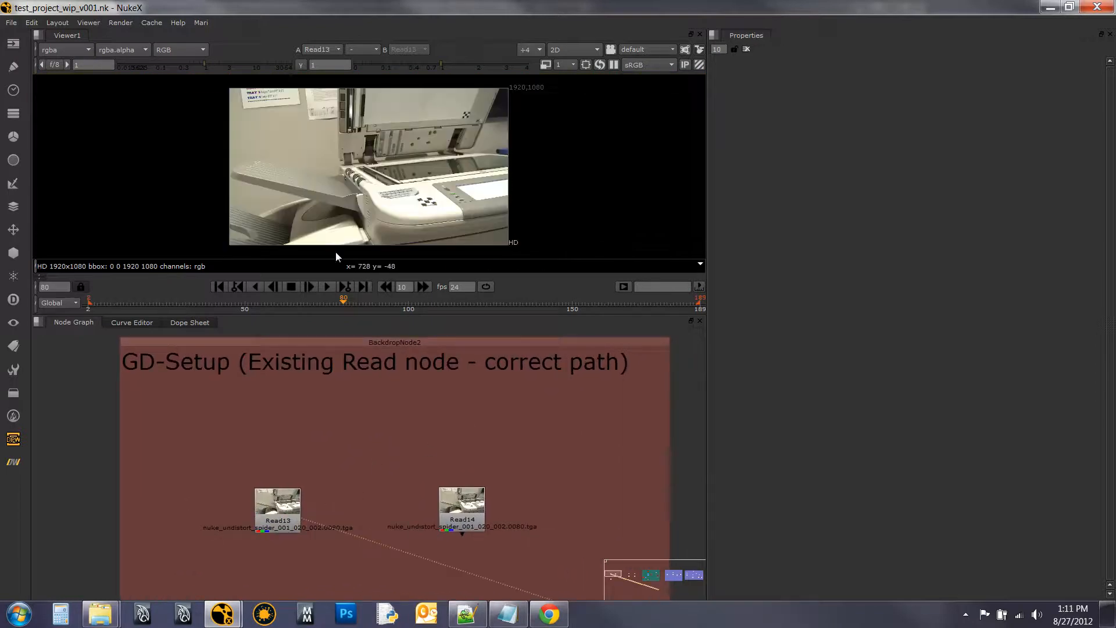
drag(242, 307, 274, 308)
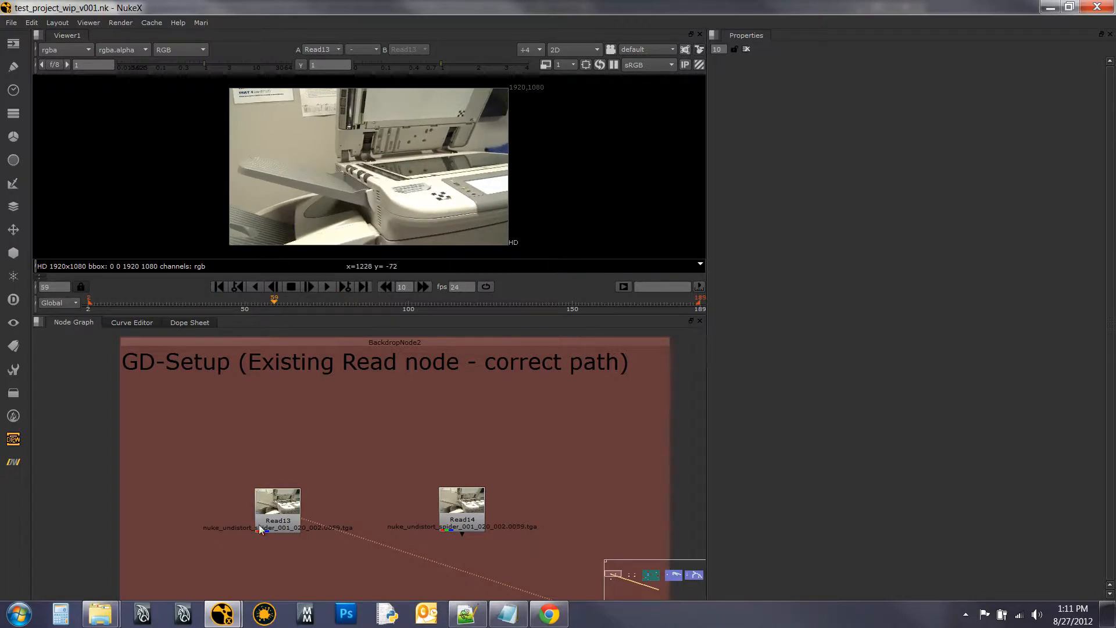
- Open Read13's properties and examine its full file path, from the project directory portion through to the image sequence name
double_click(280, 516)
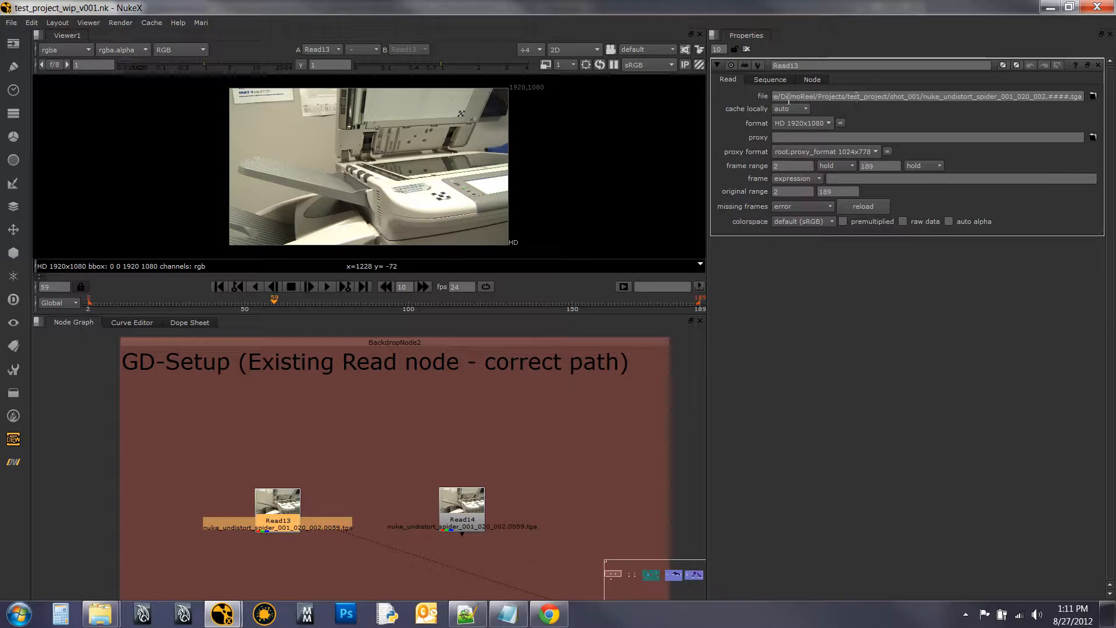
drag(832, 97, 731, 97)
click(828, 95)
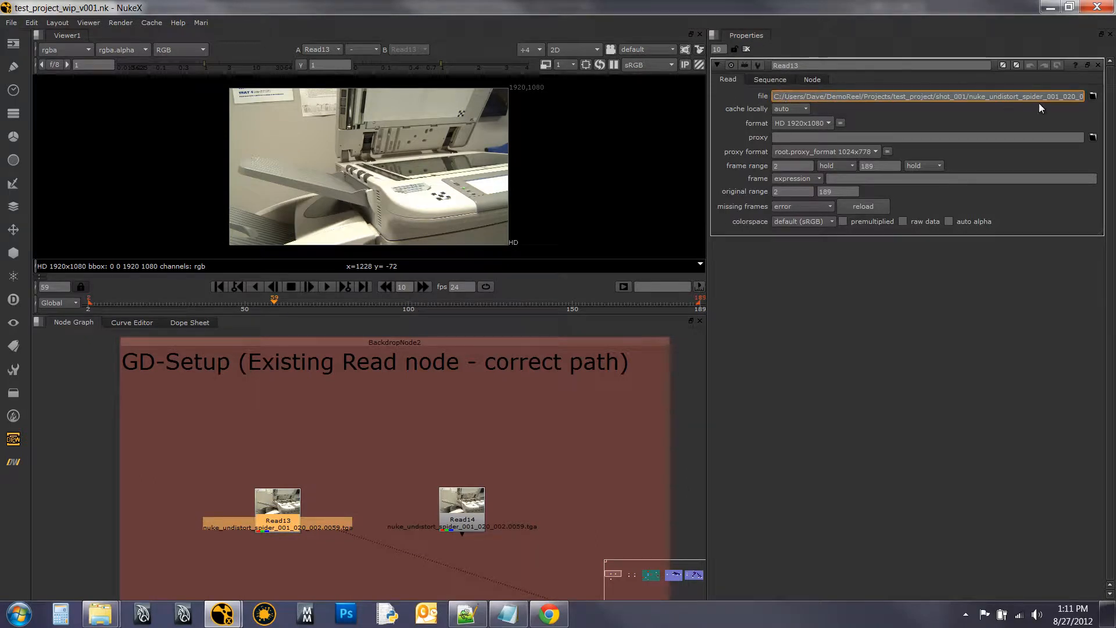
click(303, 431)
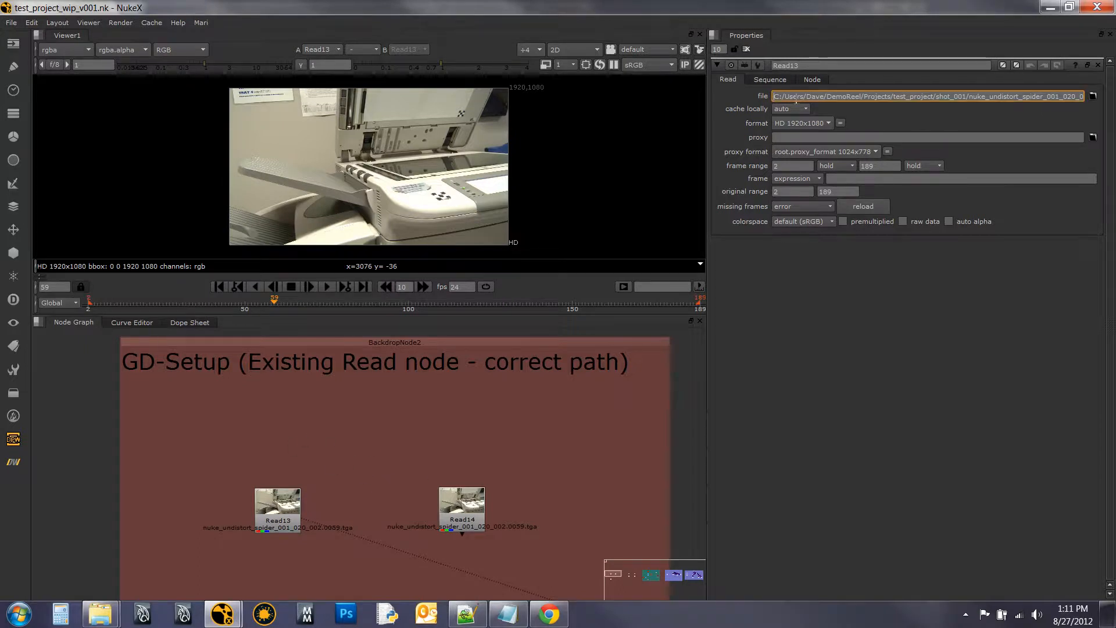
drag(773, 96, 1103, 96)
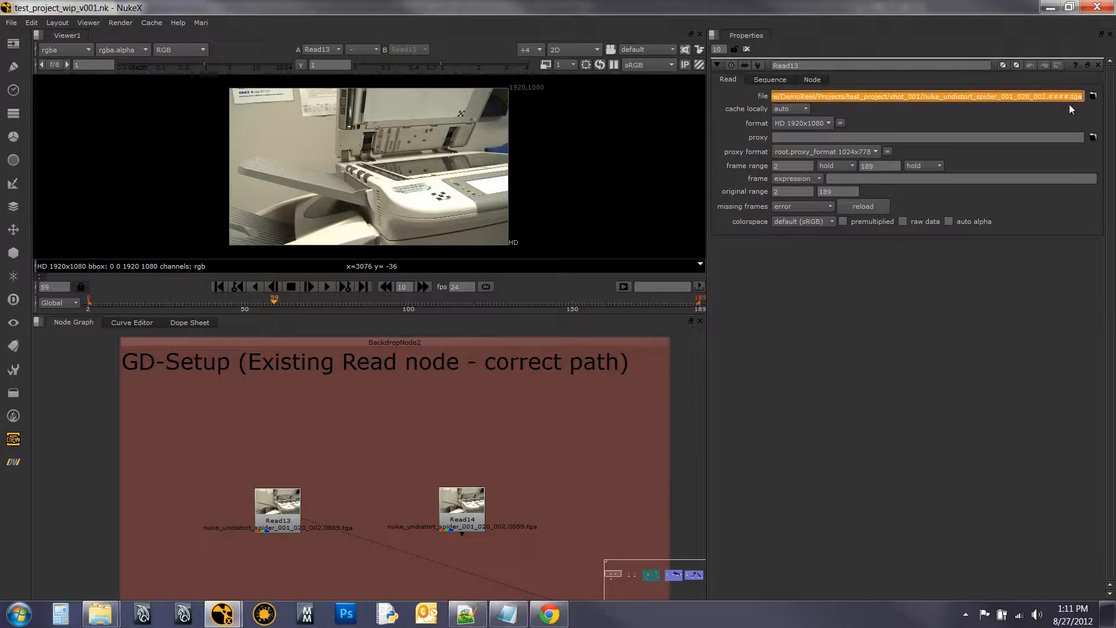
click(988, 96)
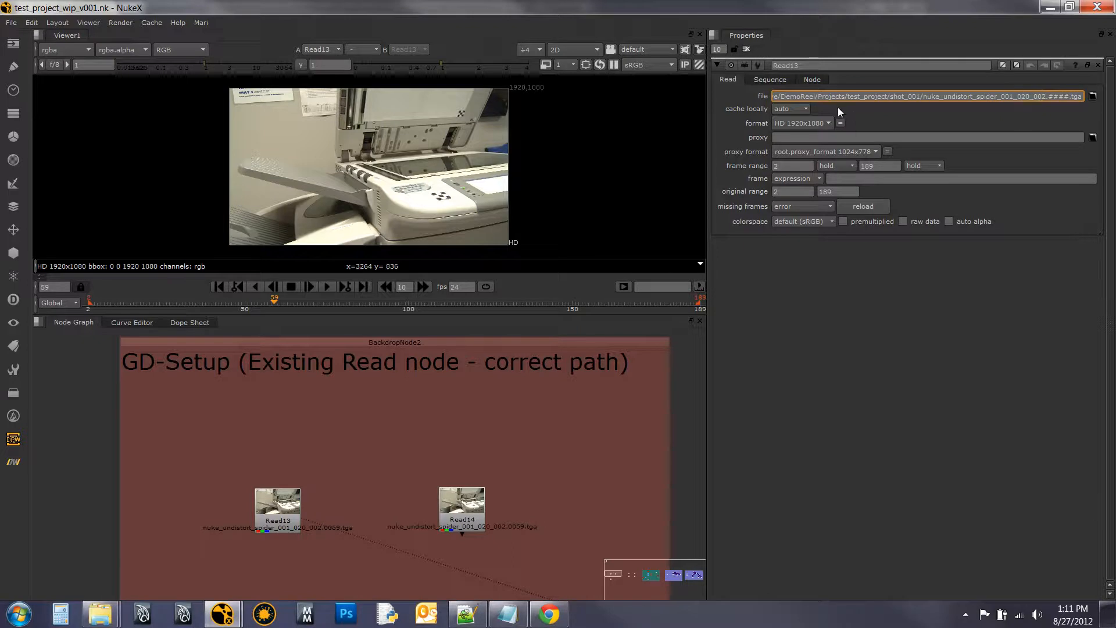
drag(828, 96, 768, 97)
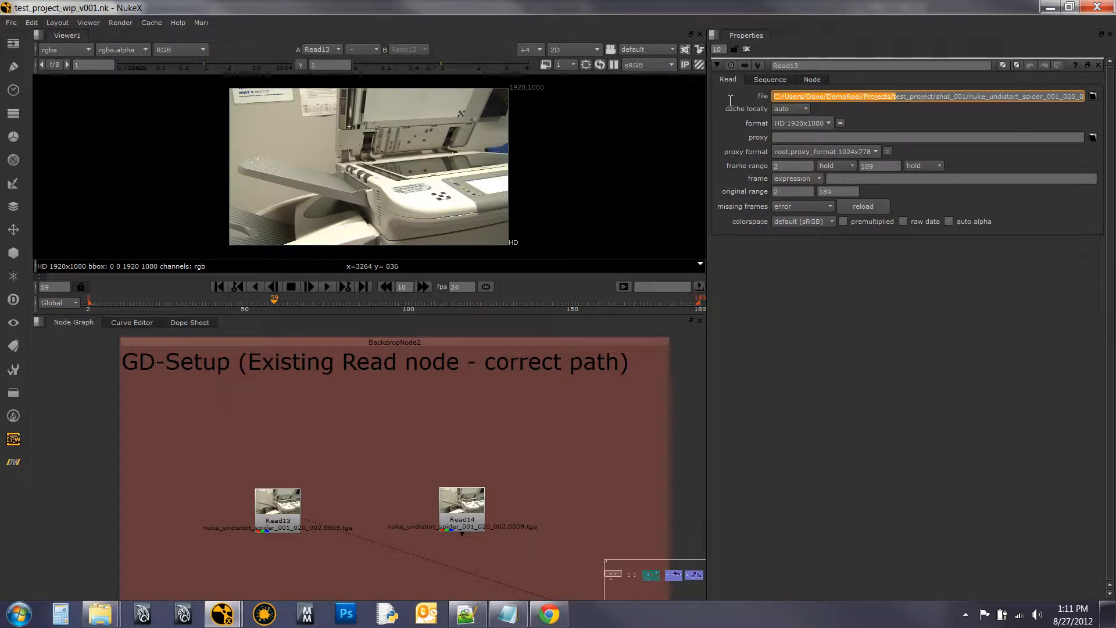
click(447, 433)
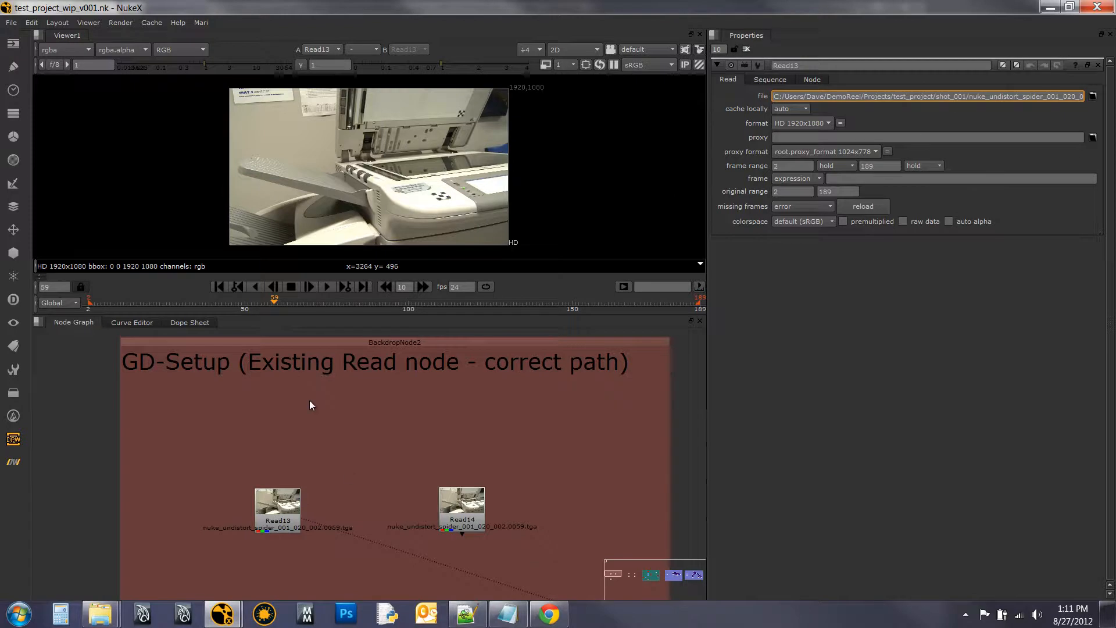
- Add a DW Global Directory node and place it above Read13 inside the GD-Setup backdrop
click(13, 462)
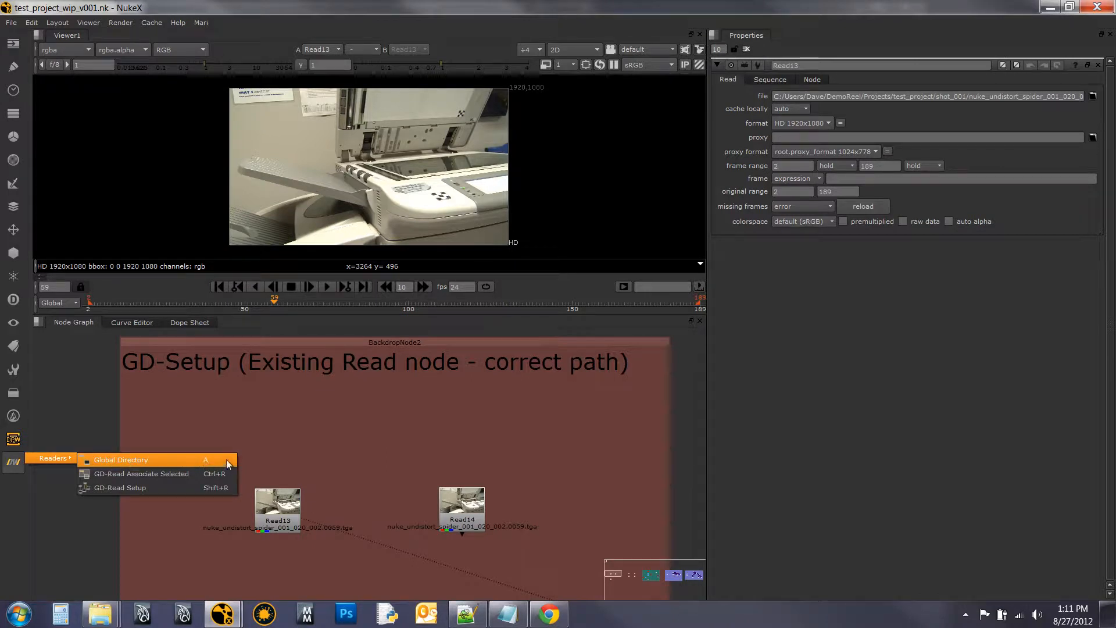
click(170, 461)
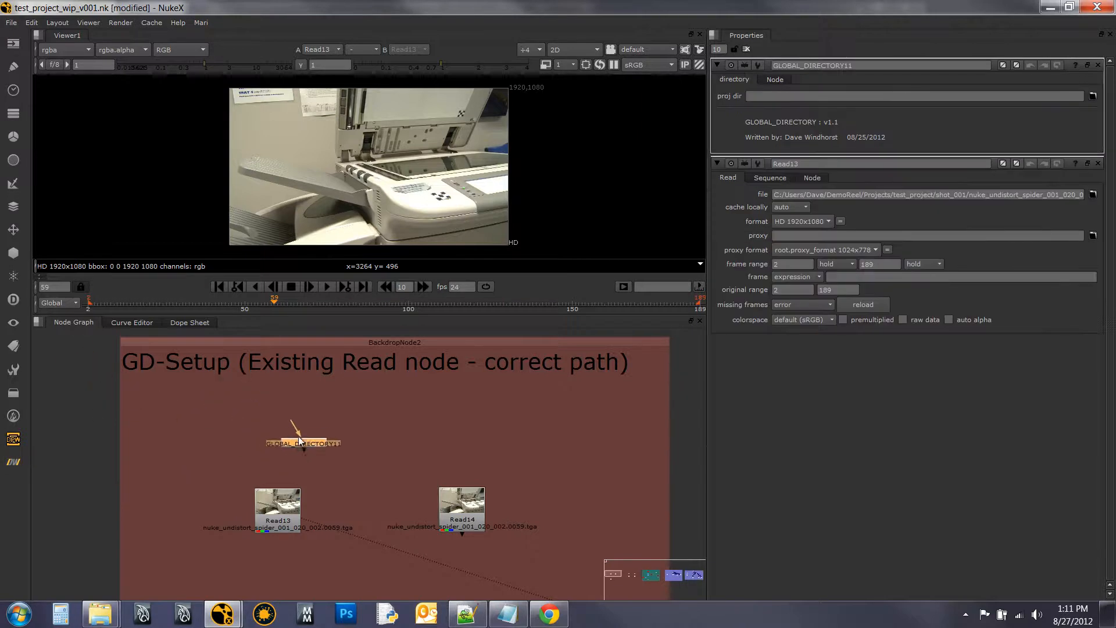
click(310, 428)
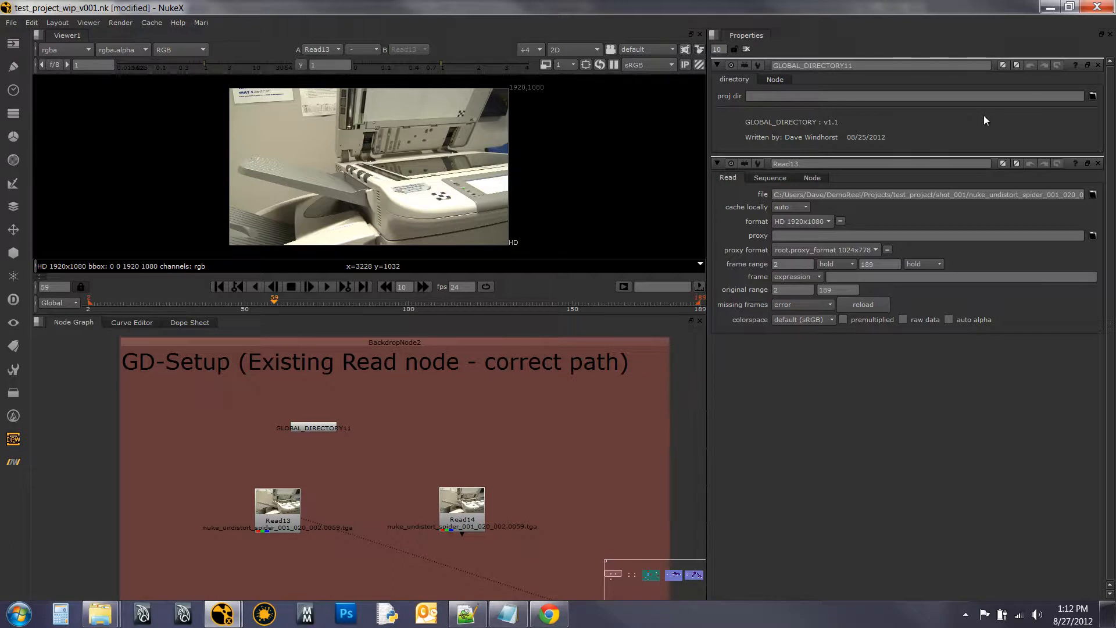
- Set the Global Directory node's project directory to the test_project folder inside the bookmarked Projects directory
click(1093, 96)
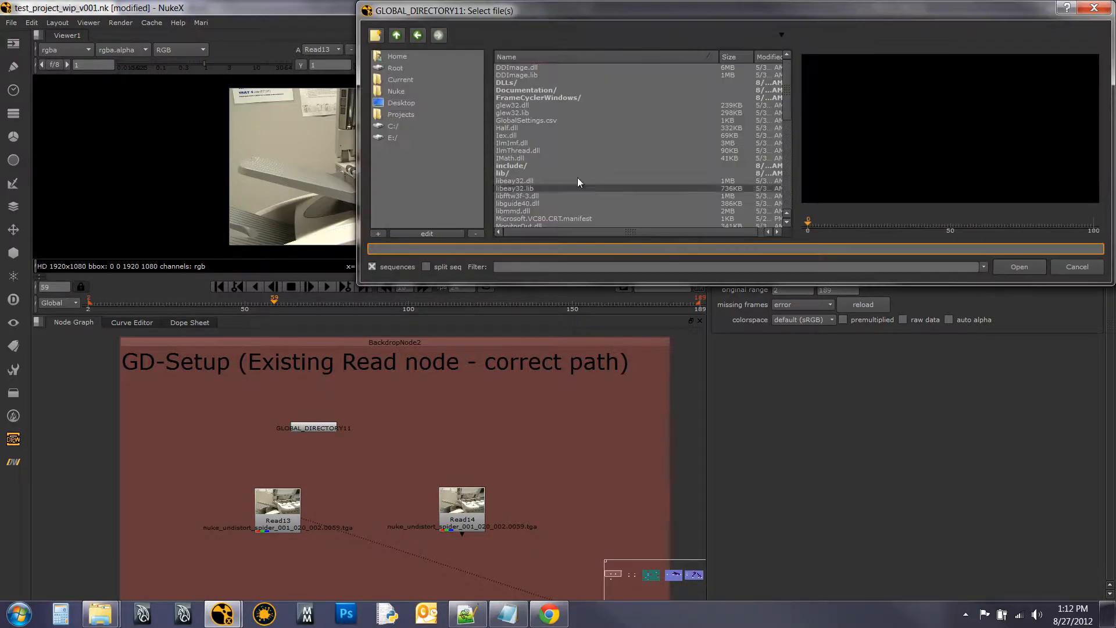
click(405, 127)
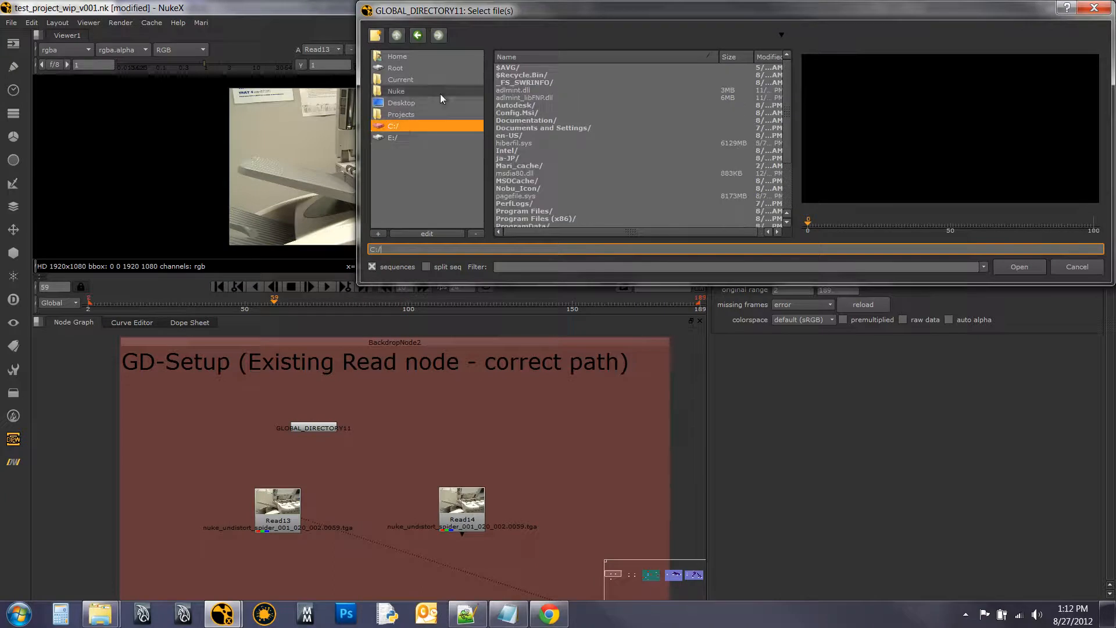
click(440, 115)
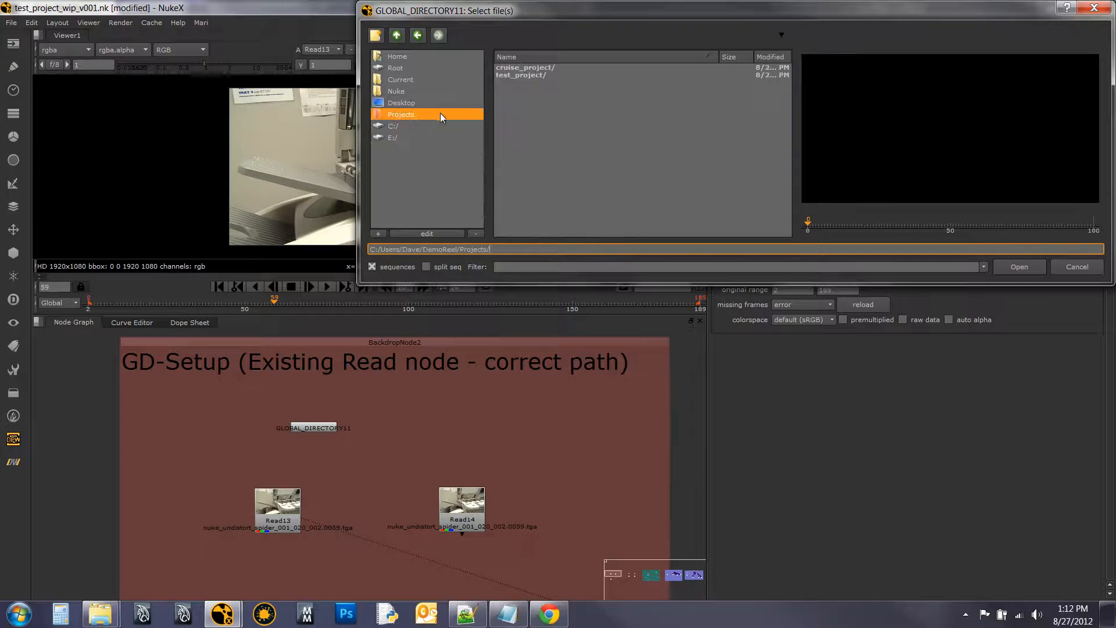
double_click(522, 75)
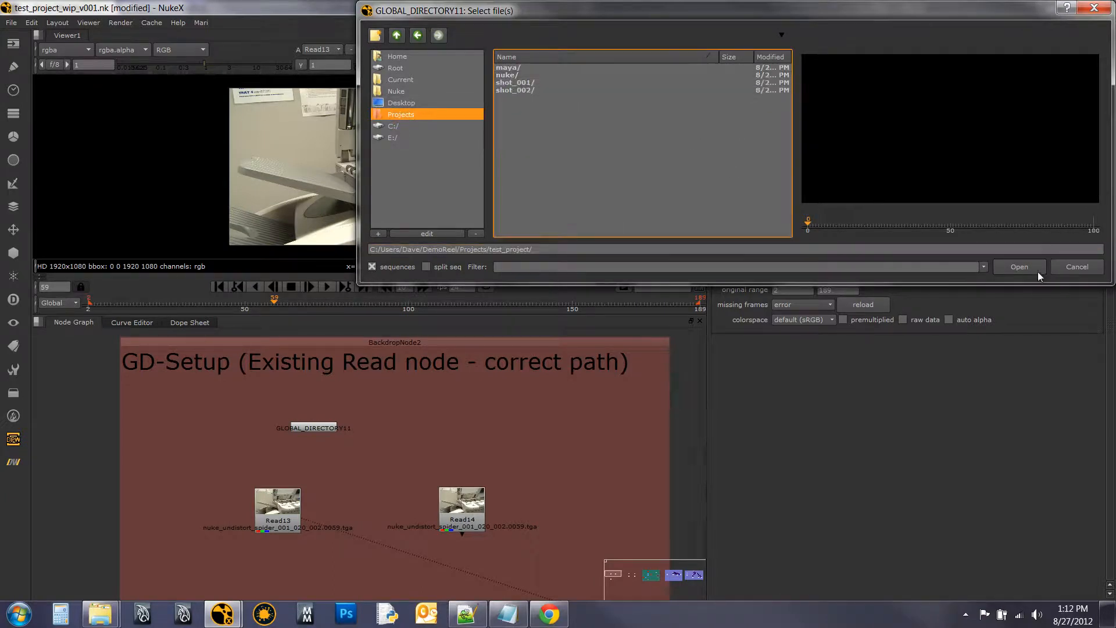
click(1020, 267)
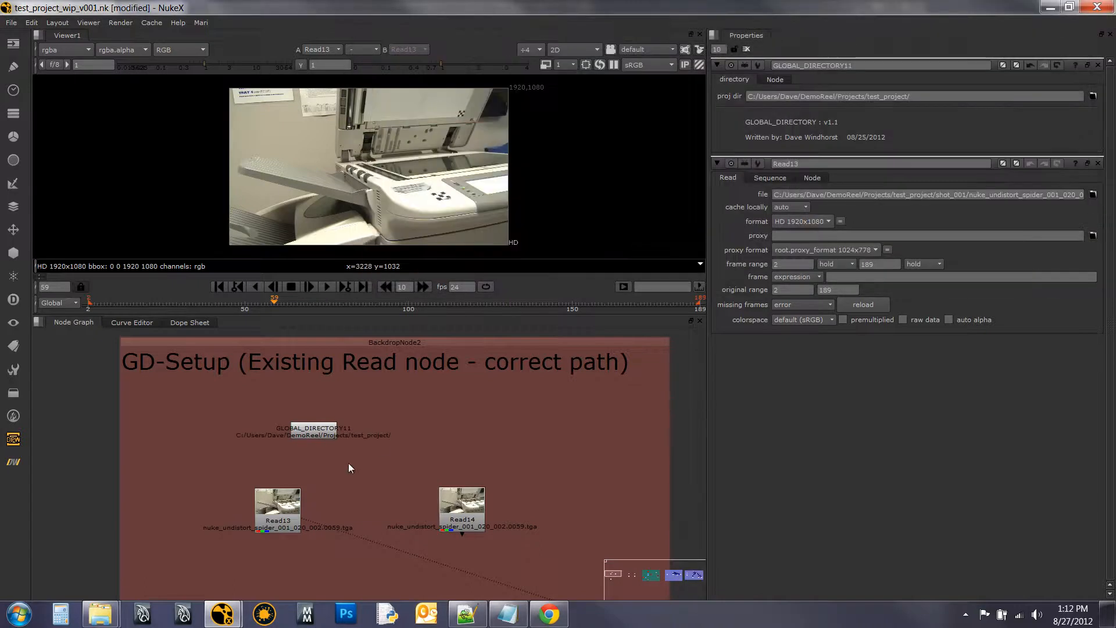
- Arrange the Global Directory node above and between the two Read nodes, moving Read13 farther away from Read14
drag(312, 432, 372, 418)
click(295, 420)
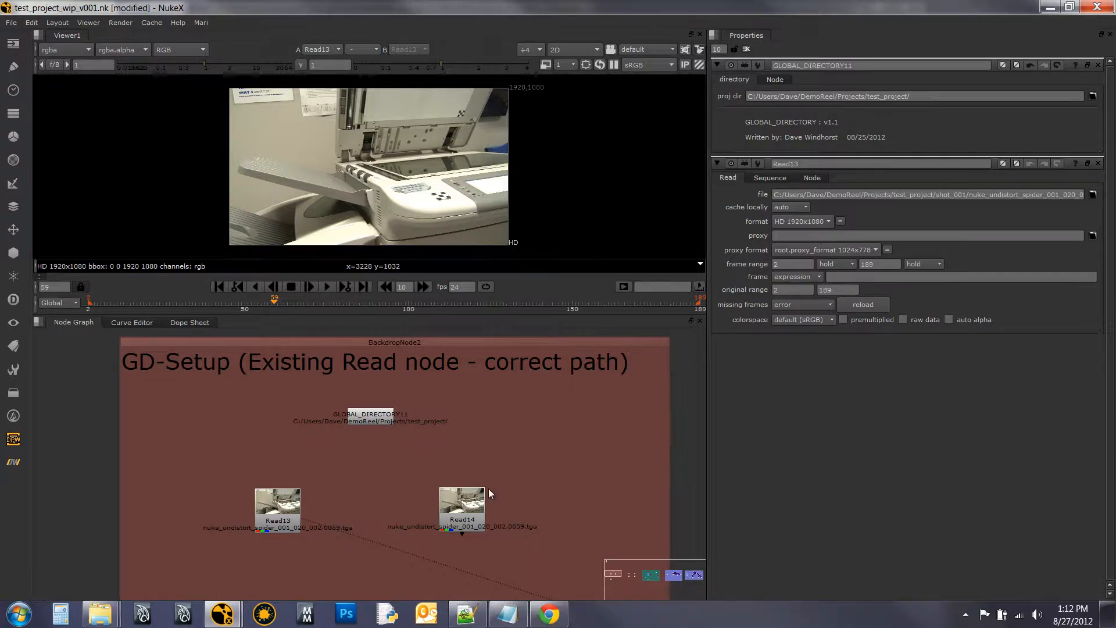
double_click(270, 512)
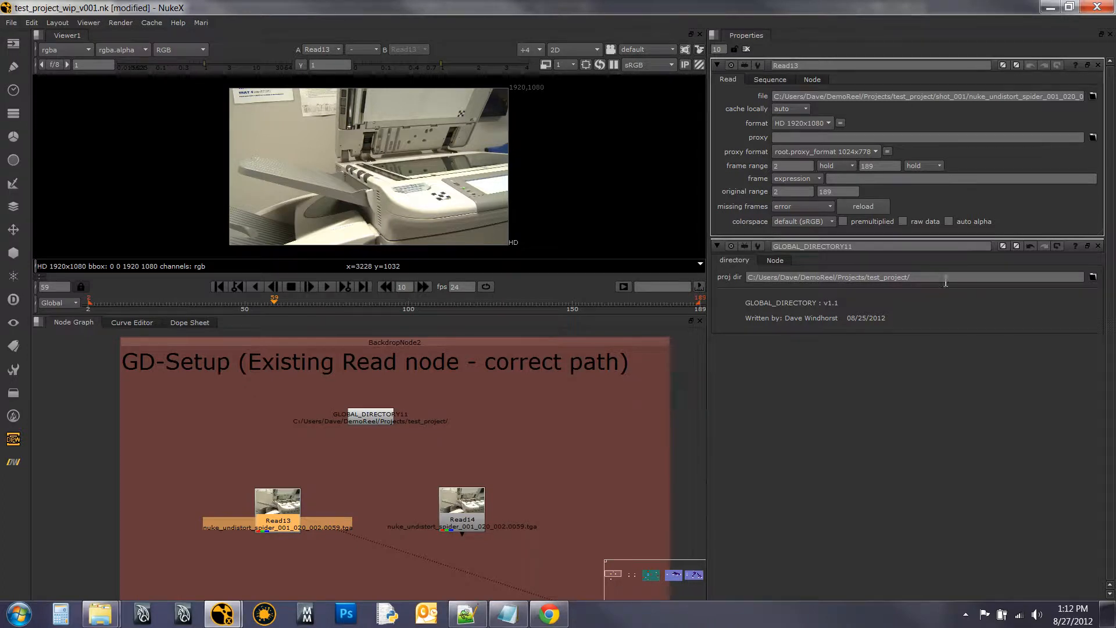
click(372, 469)
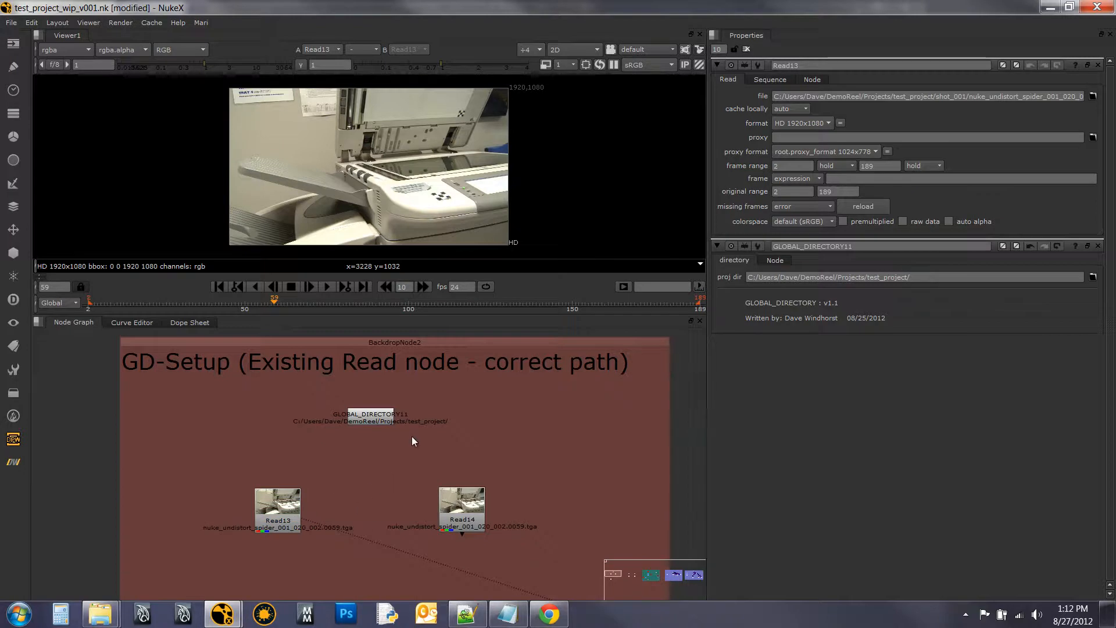
drag(370, 431, 351, 434)
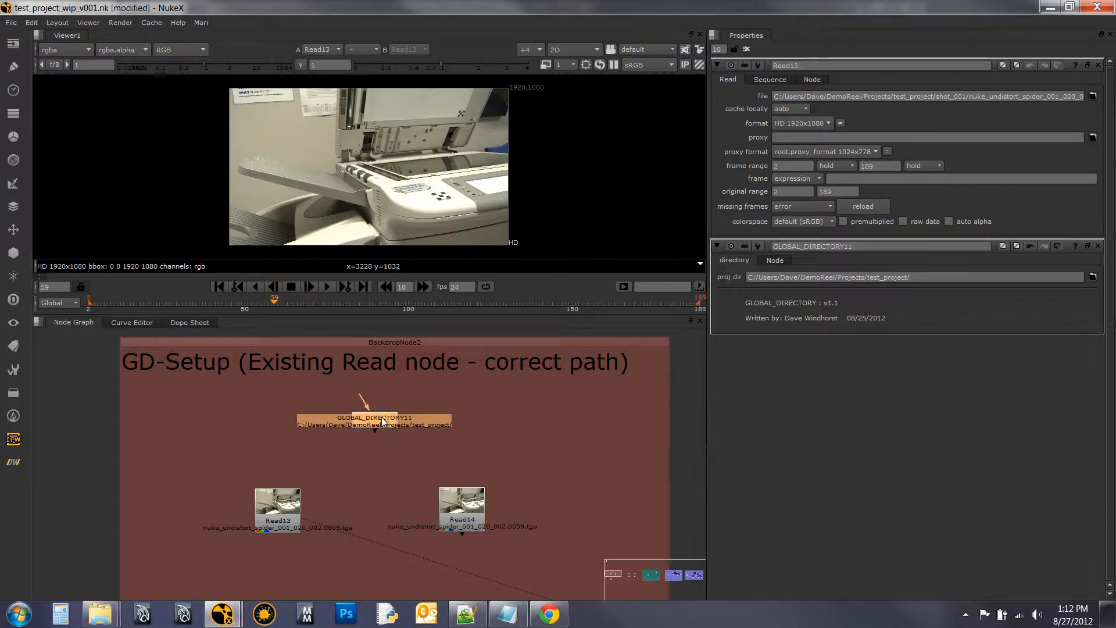
click(357, 496)
drag(273, 513, 236, 511)
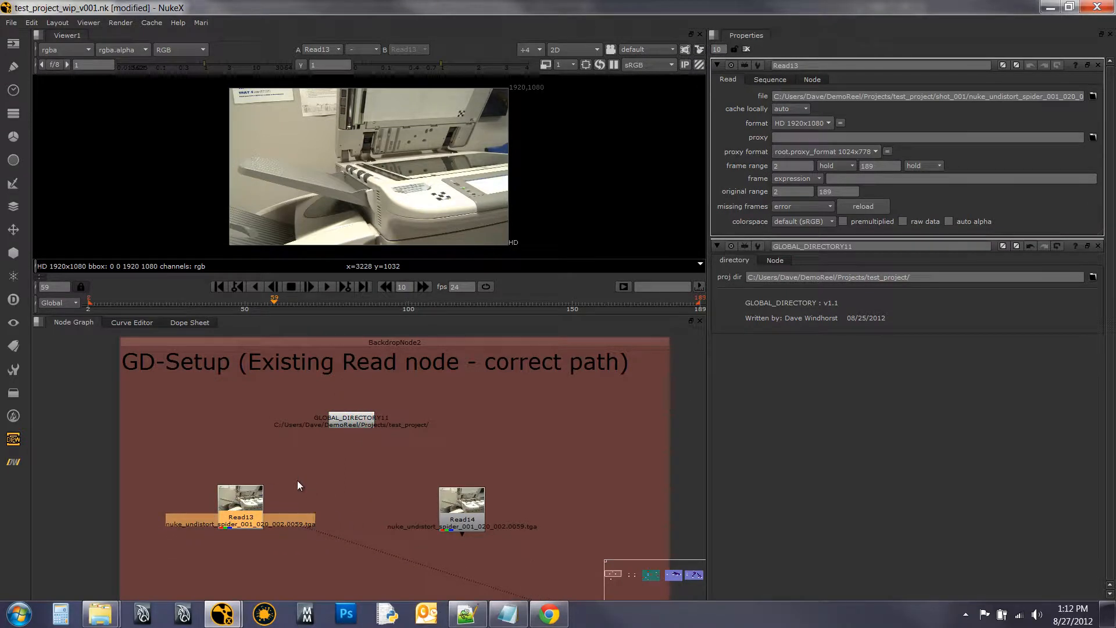
click(298, 481)
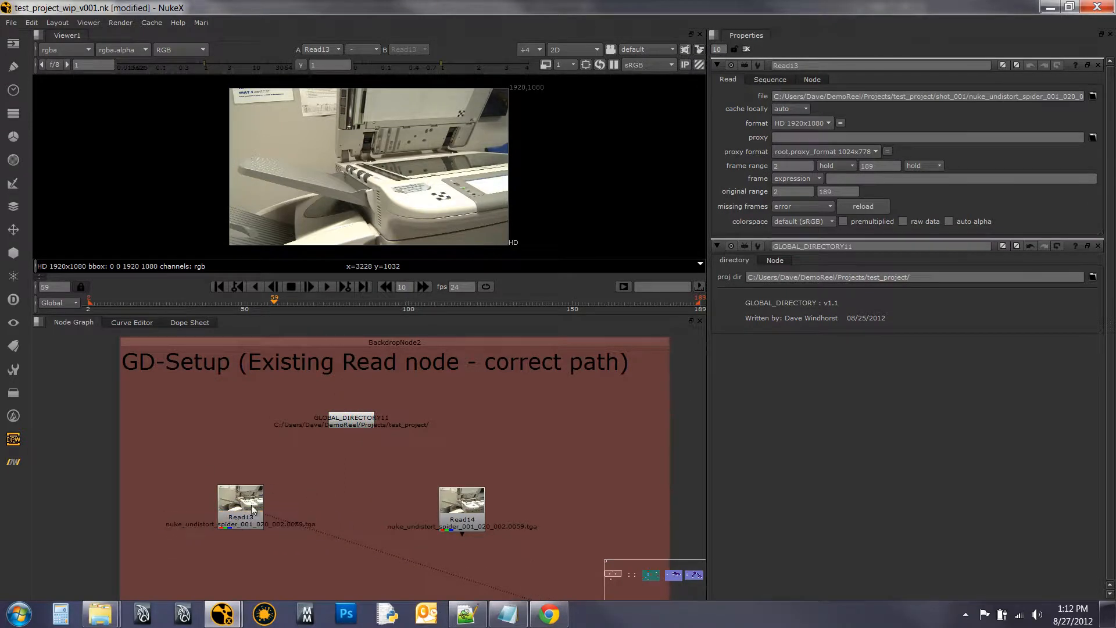
drag(365, 416, 371, 406)
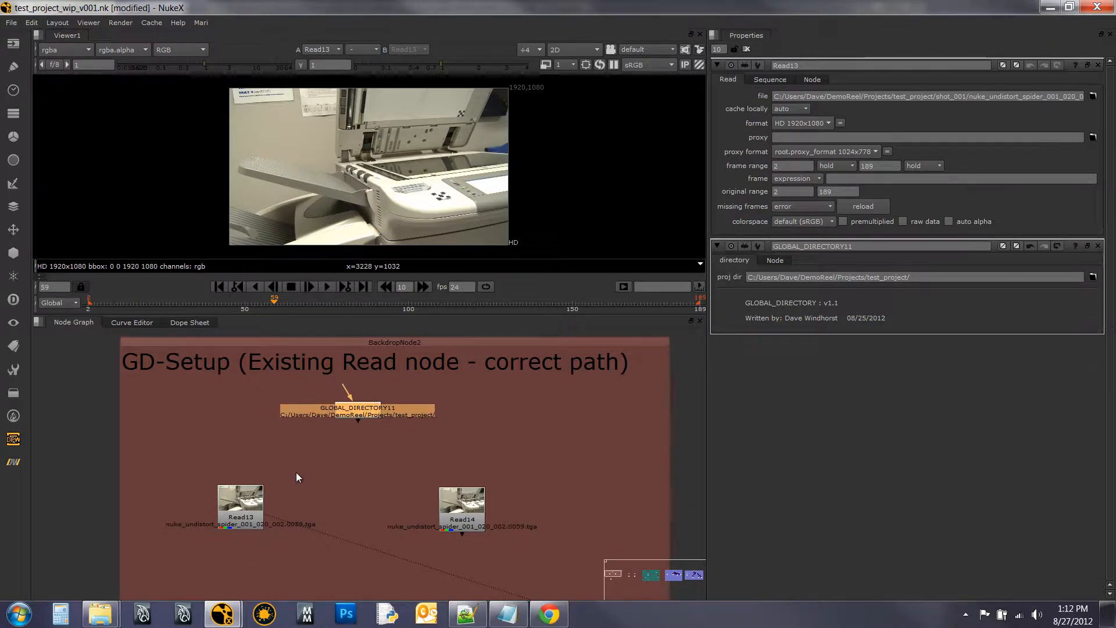
click(333, 443)
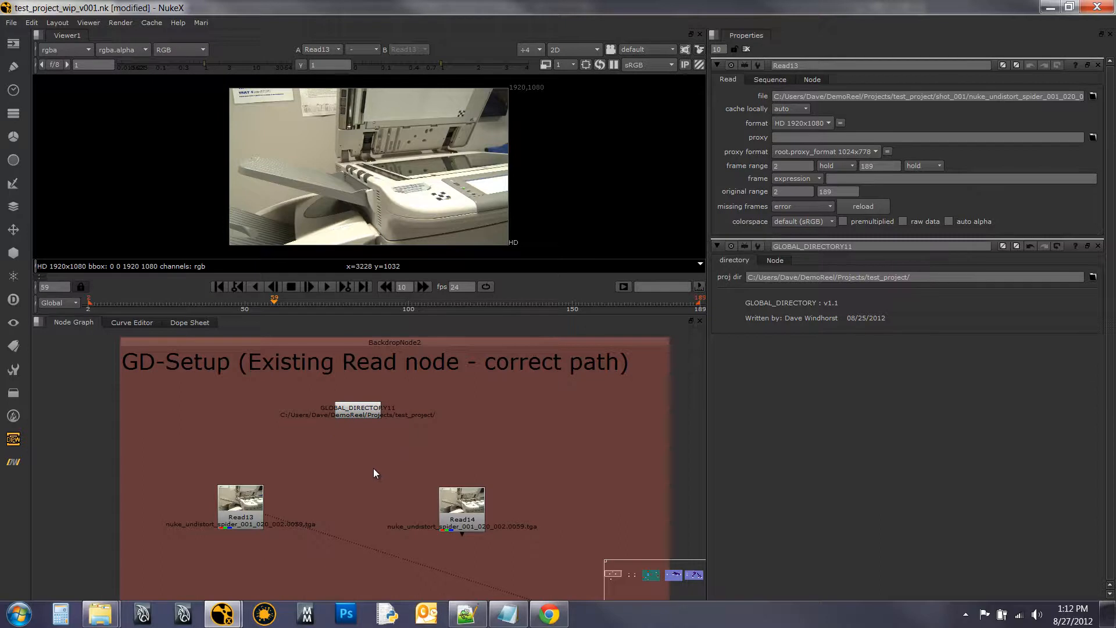
- Copy the expression [value GLOBAL_DIRECTORY11.projDir] from the Global Directory node's label
double_click(364, 412)
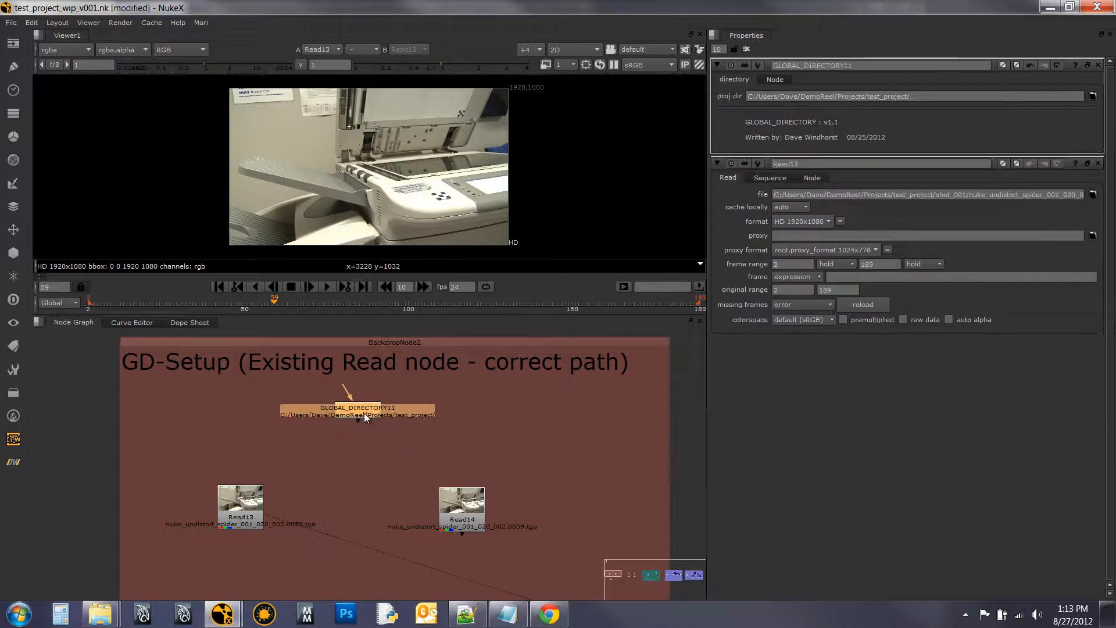
click(776, 79)
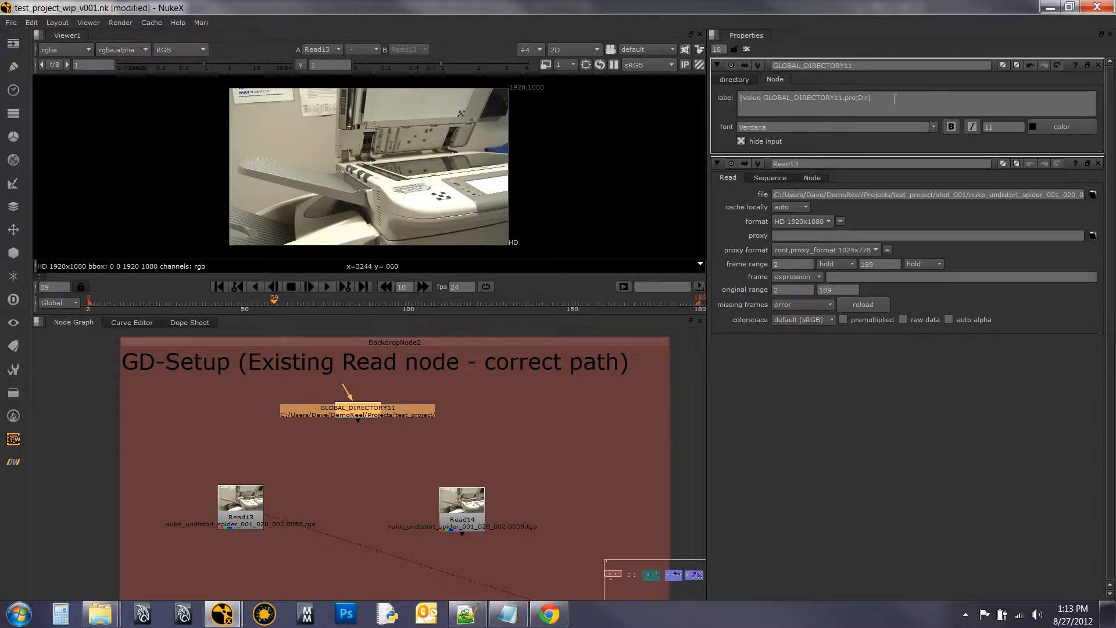
drag(888, 99, 714, 97)
key(ctrl+c)
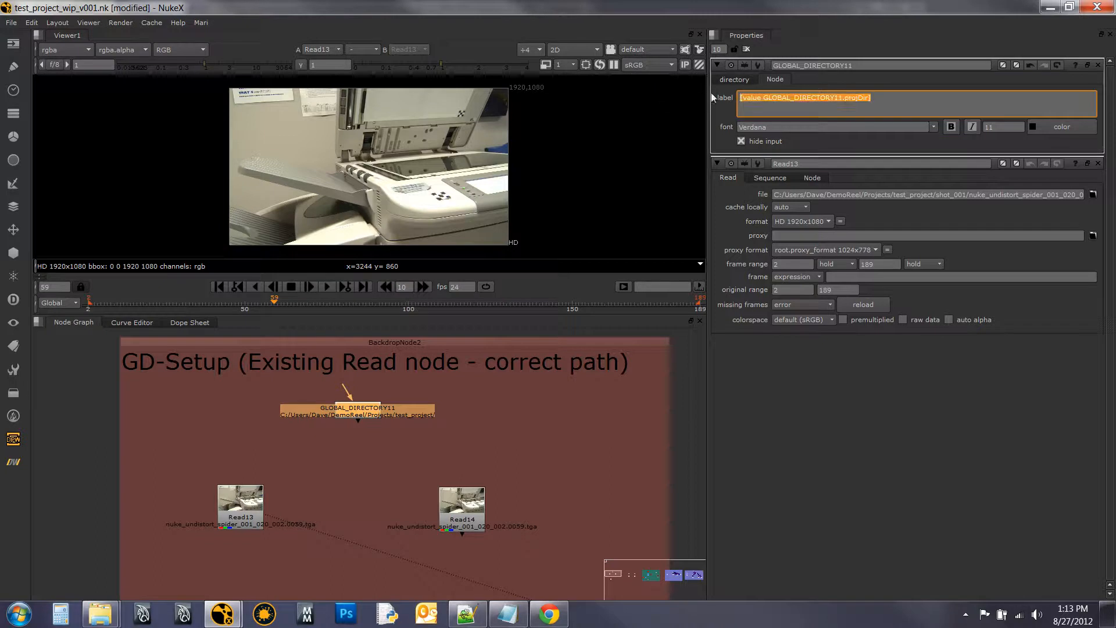
- Replace the project directory portion before shot_001 in Read13's file path with the copied expression [value GLOBAL_DIRECTORY11.projDir]
click(736, 80)
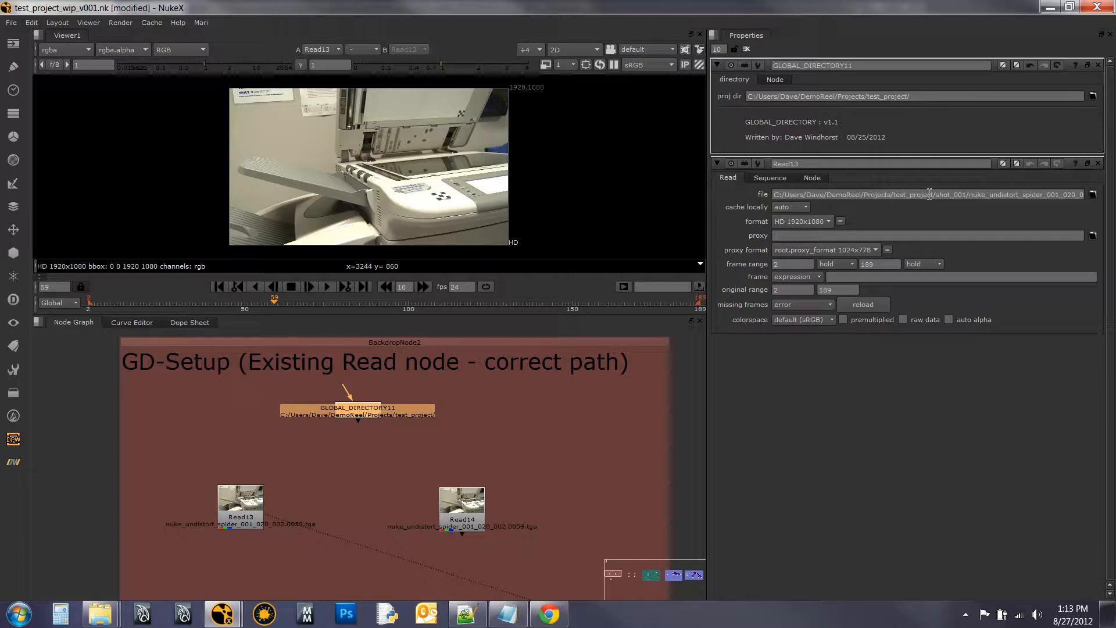
drag(935, 194, 726, 201)
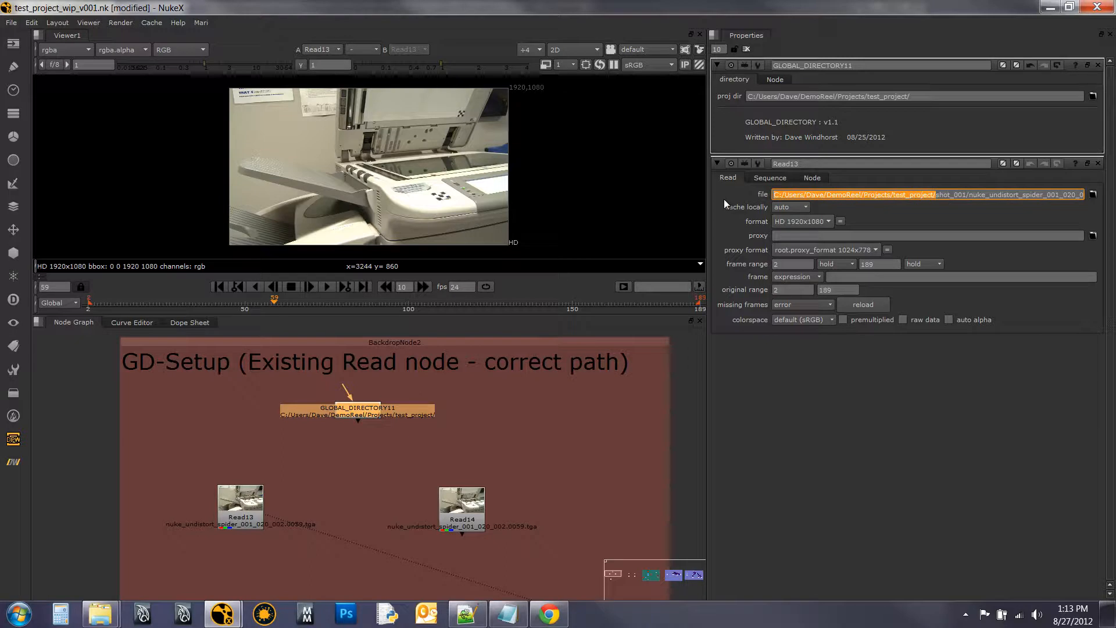
key(BackSpace)
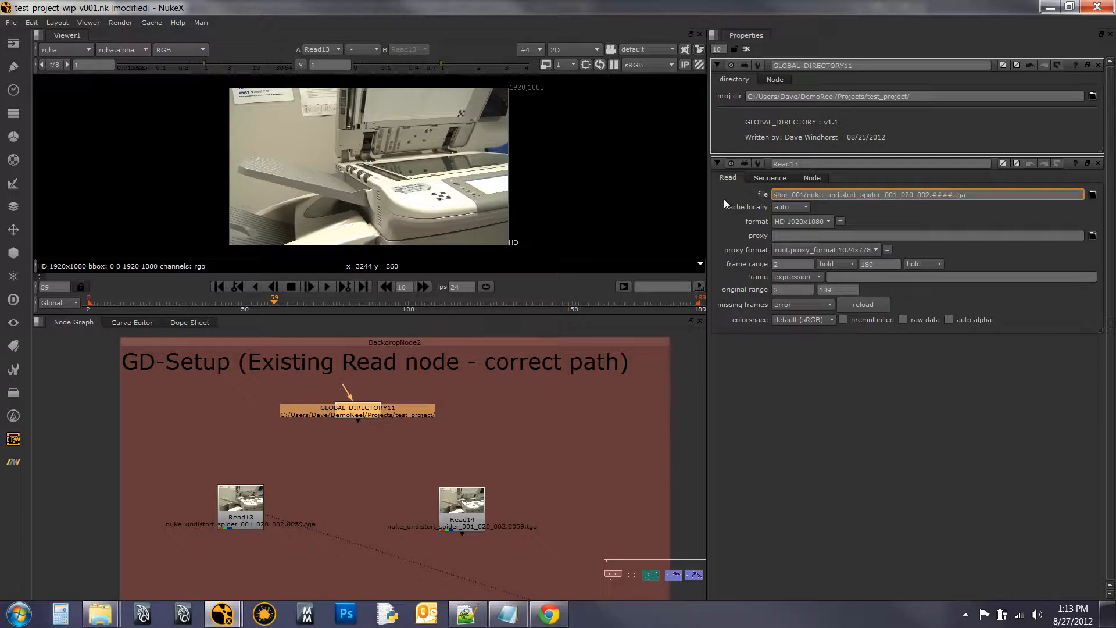
key(ctrl+v)
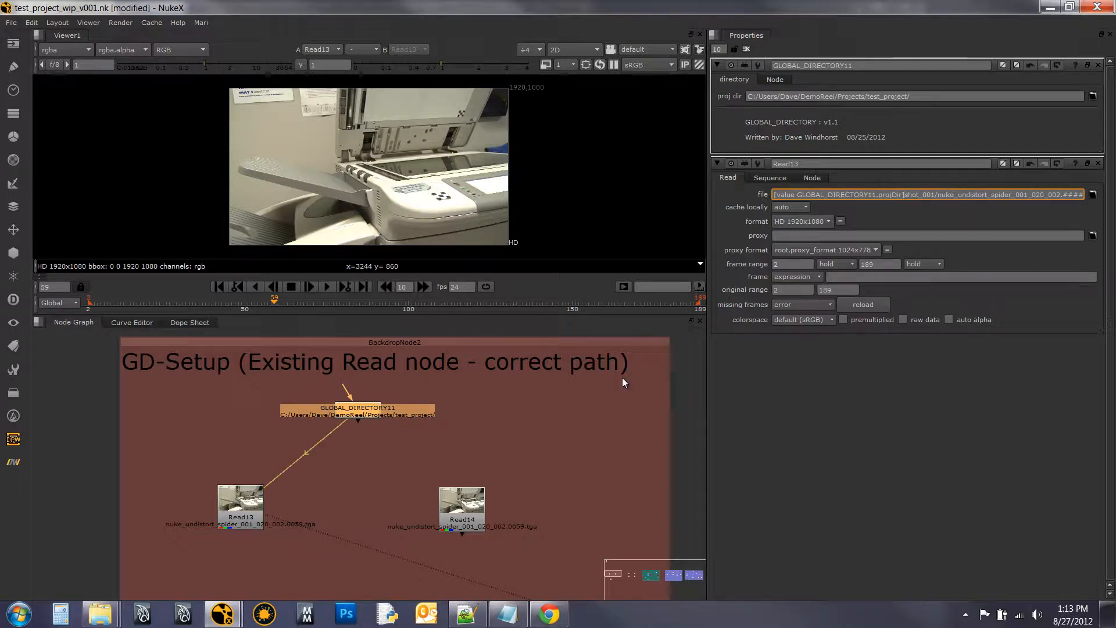
click(317, 503)
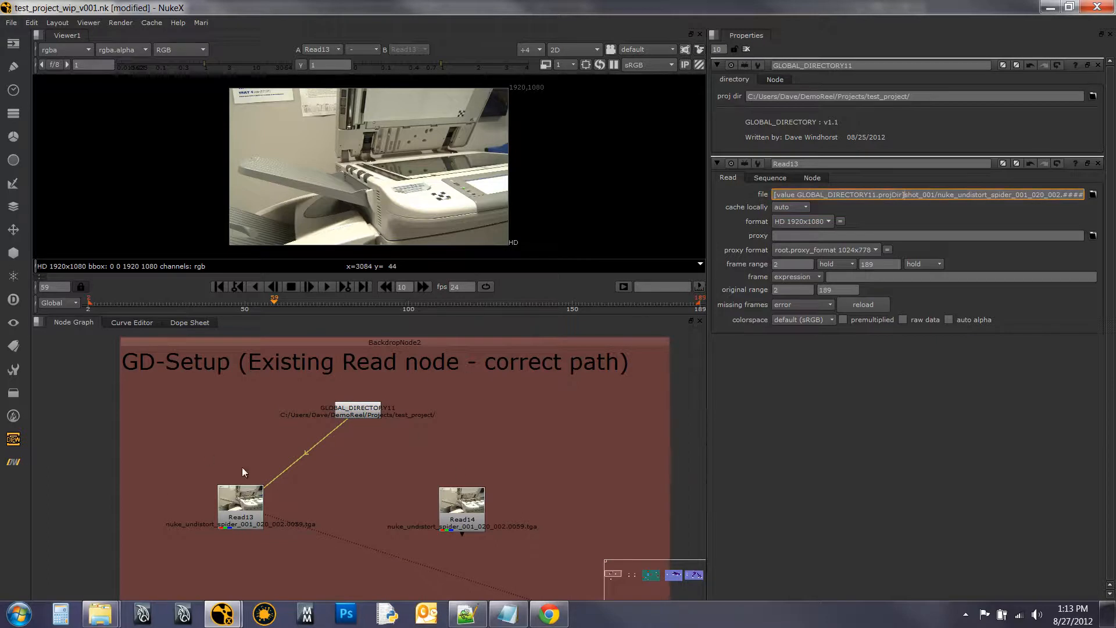
- Inspect where the expression meets shot_001 in Read13's file path, and spread the linked Global Directory and Read13 nodes apart
drag(363, 412, 390, 402)
click(394, 441)
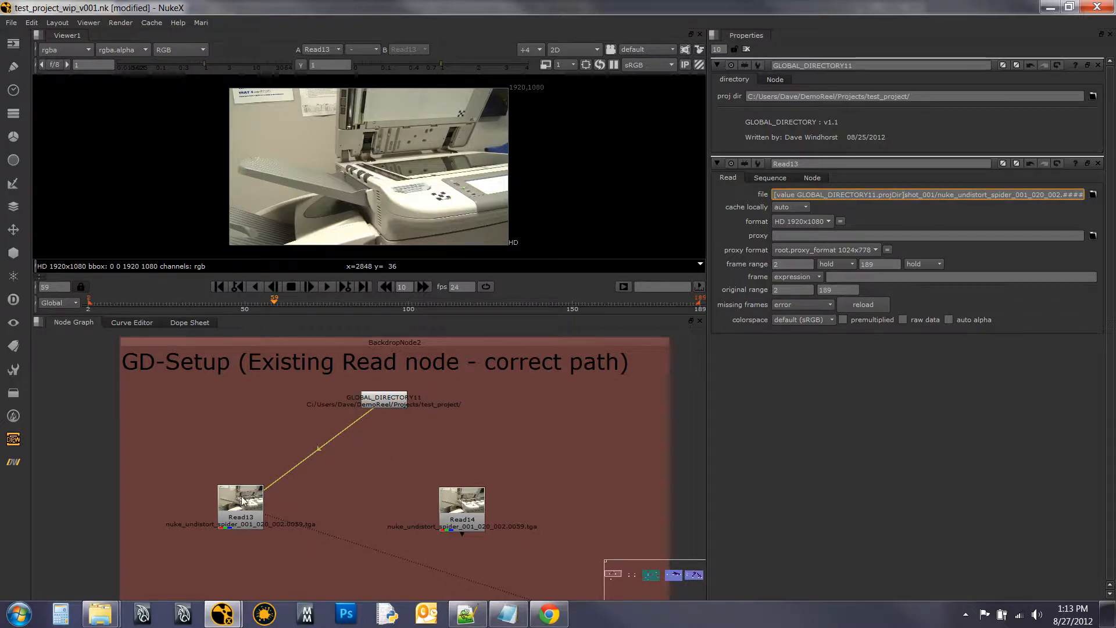
click(904, 194)
click(917, 195)
click(905, 195)
drag(391, 399, 379, 406)
drag(250, 503, 229, 507)
click(339, 480)
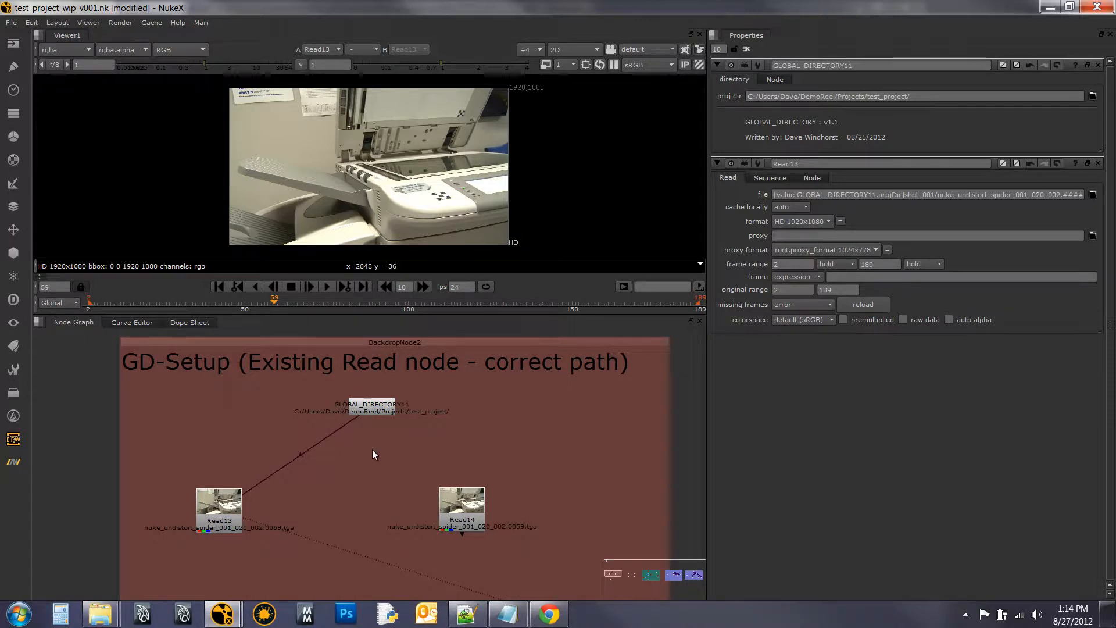
- Link Read14 to the Global Directory node above it with GD-Read Associate Selected
click(13, 461)
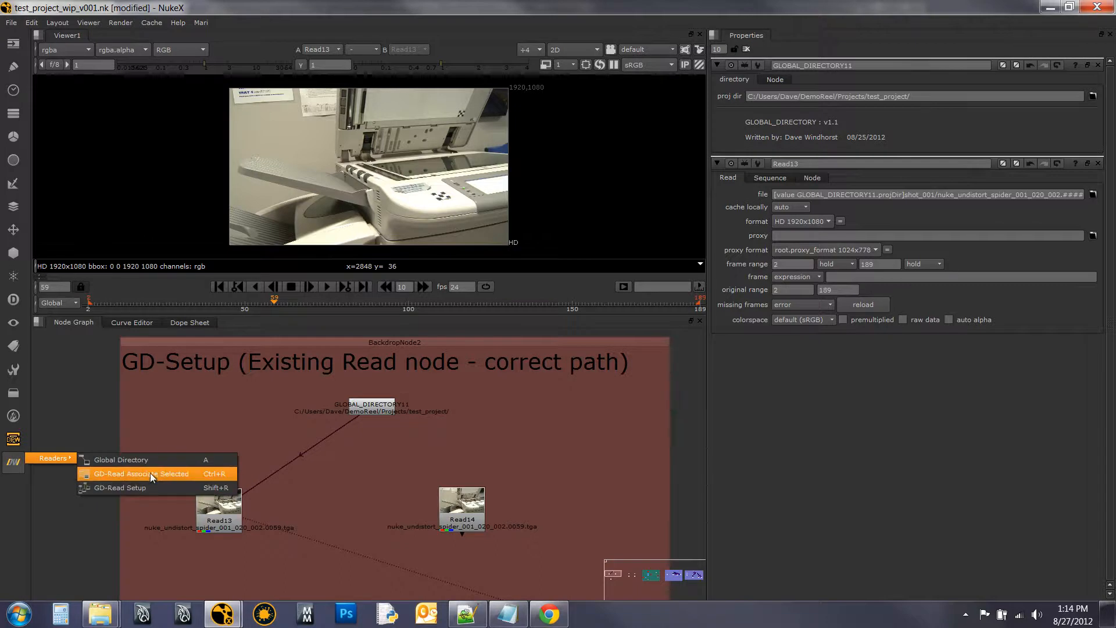
click(357, 480)
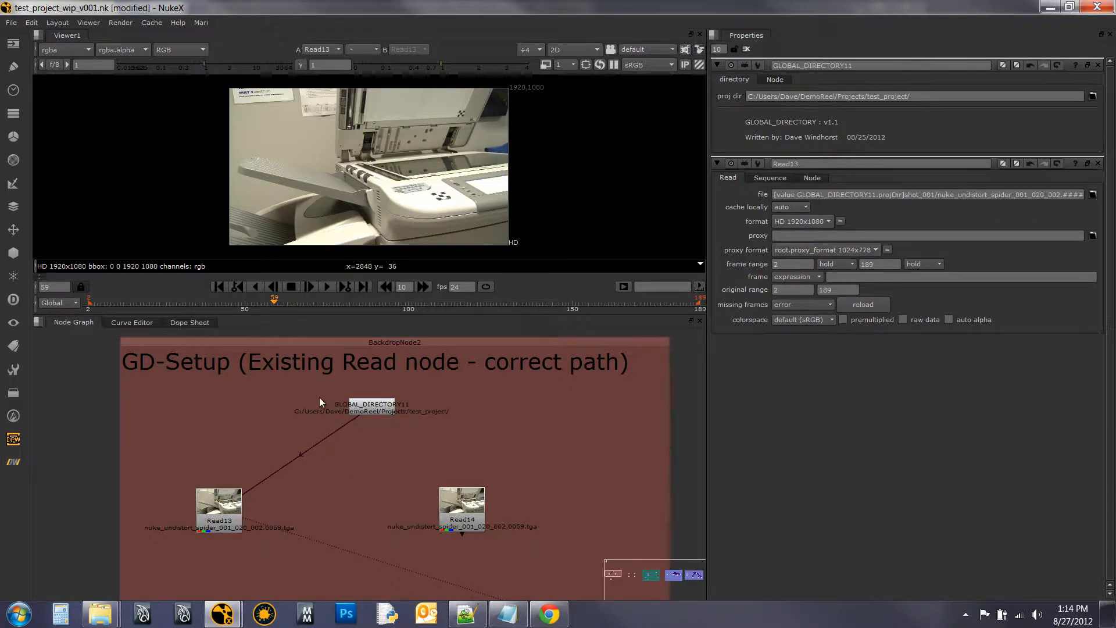
drag(316, 382, 420, 463)
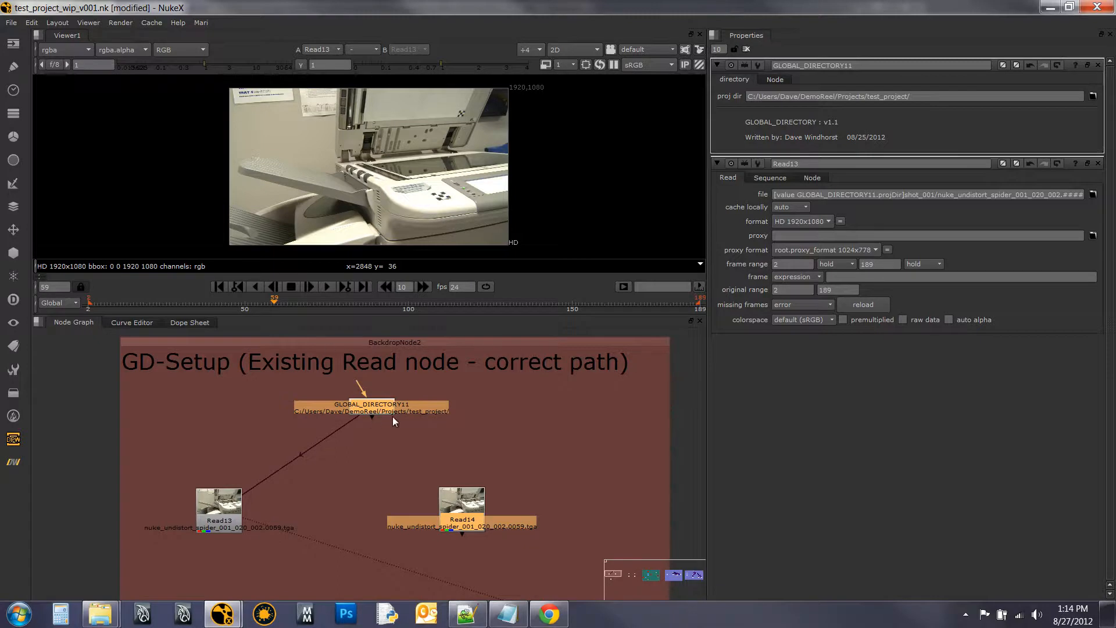
click(22, 464)
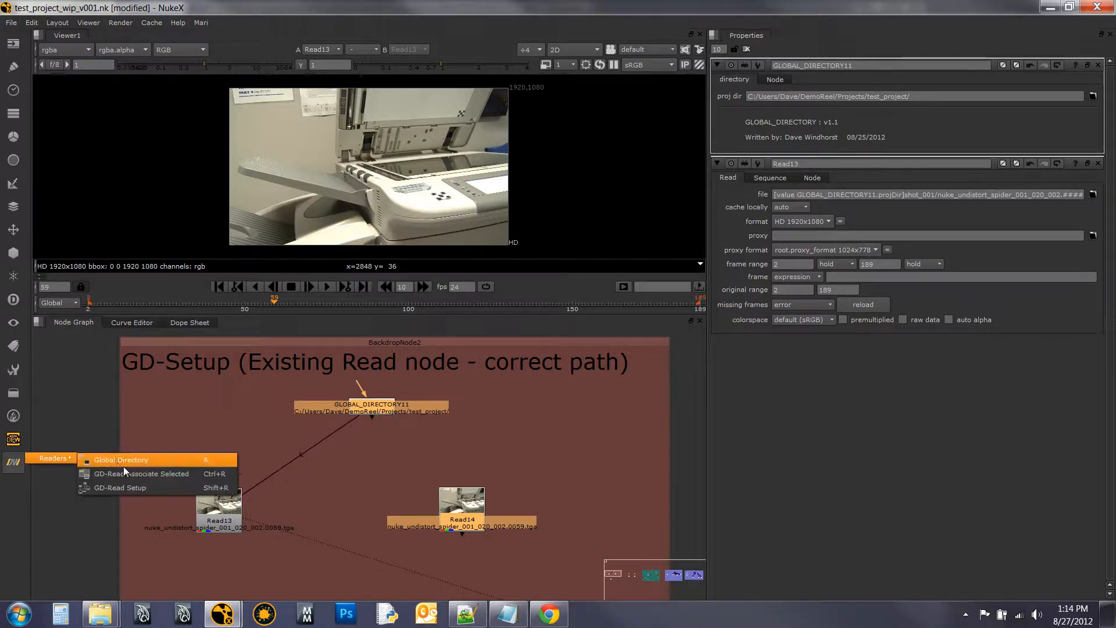
click(154, 476)
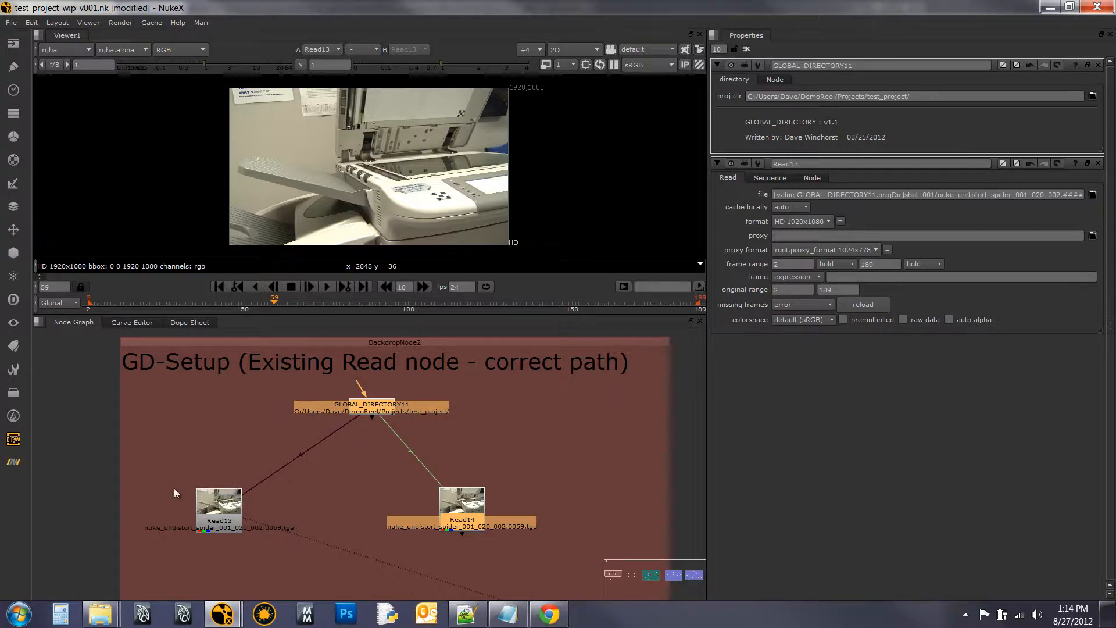
- Open Read14's properties to check its file path, and show Read14 in the Viewer
click(355, 497)
double_click(459, 515)
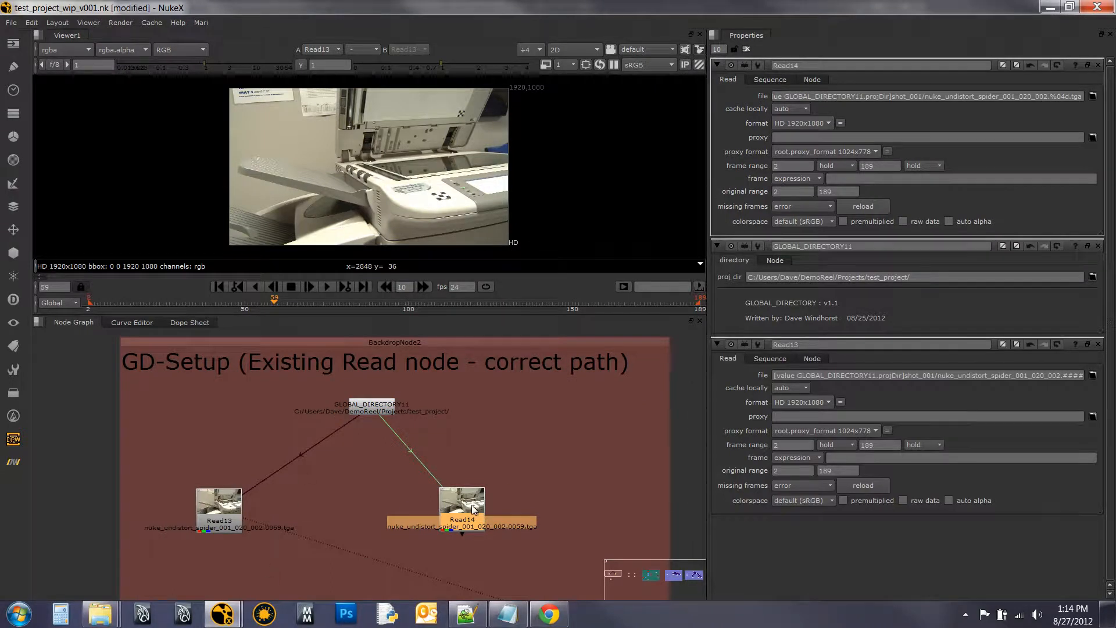
key(1)
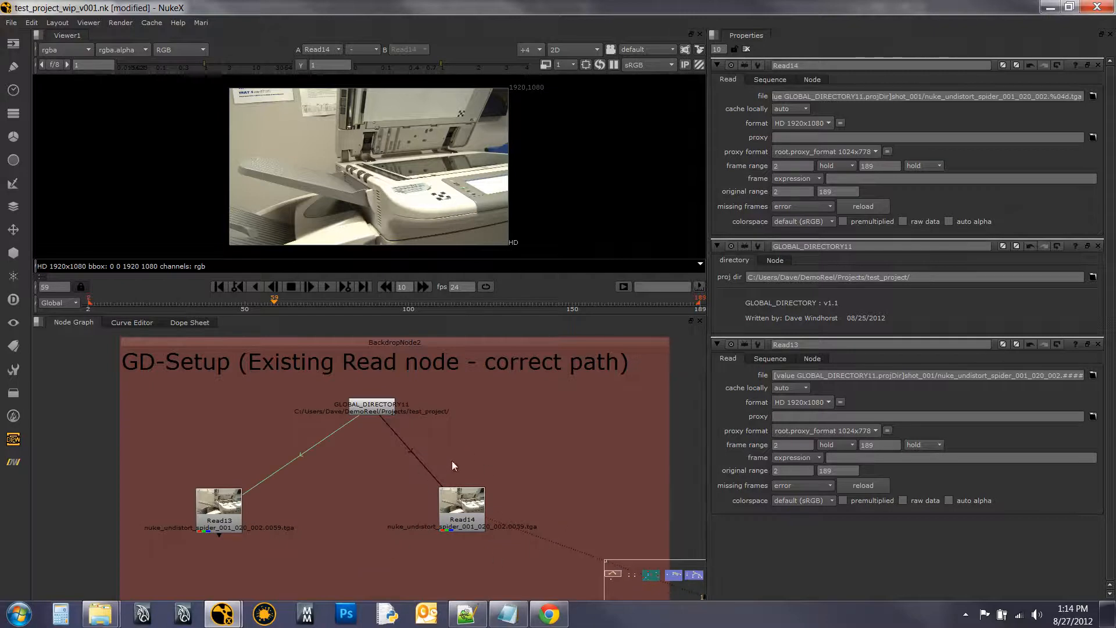
- Open GD-Read Setup and select the existing GLOBAL_DIRECTORY11 node instead of creating a new one
mouse_move(466, 462)
mouse_down()
mouse_move(440, 448)
mouse_move(458, 444)
mouse_up()
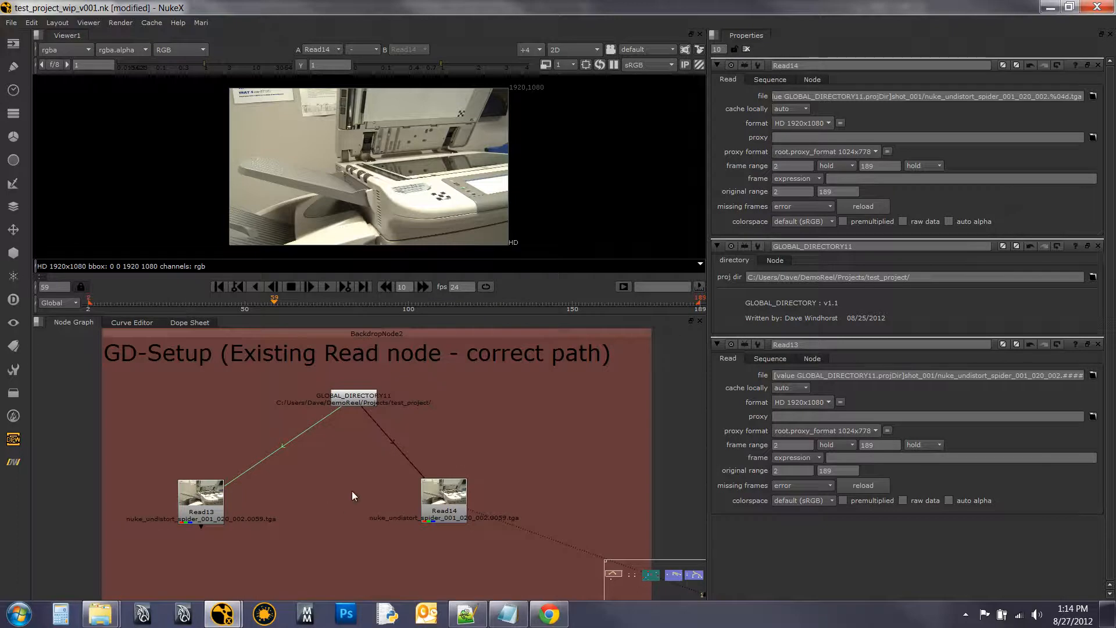
drag(335, 546, 371, 420)
drag(340, 509, 341, 469)
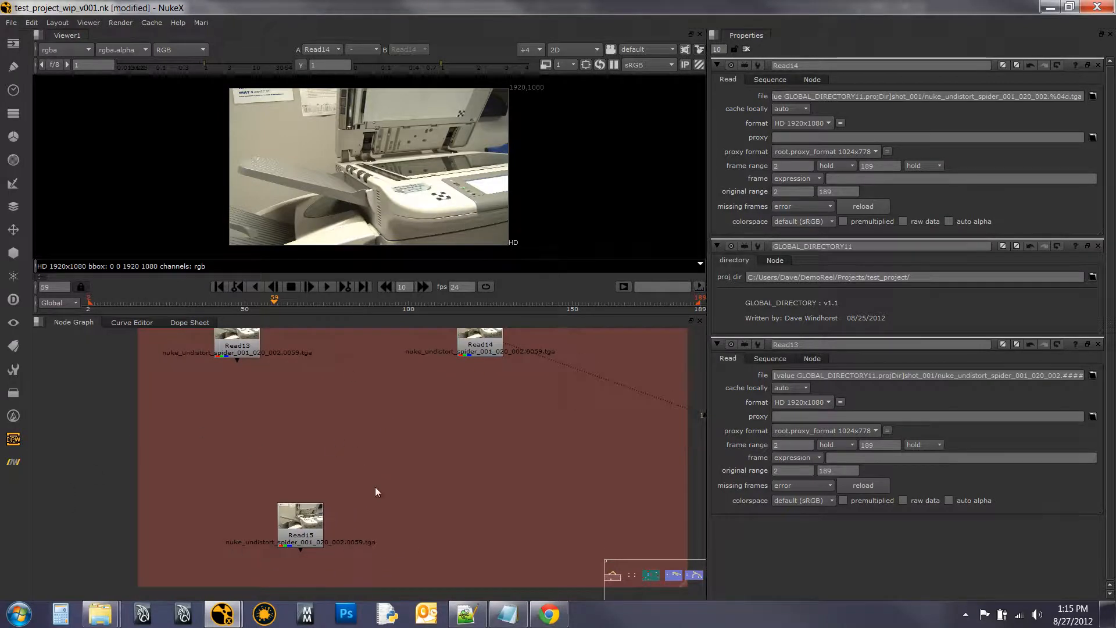
click(13, 462)
mouse_move(52, 458)
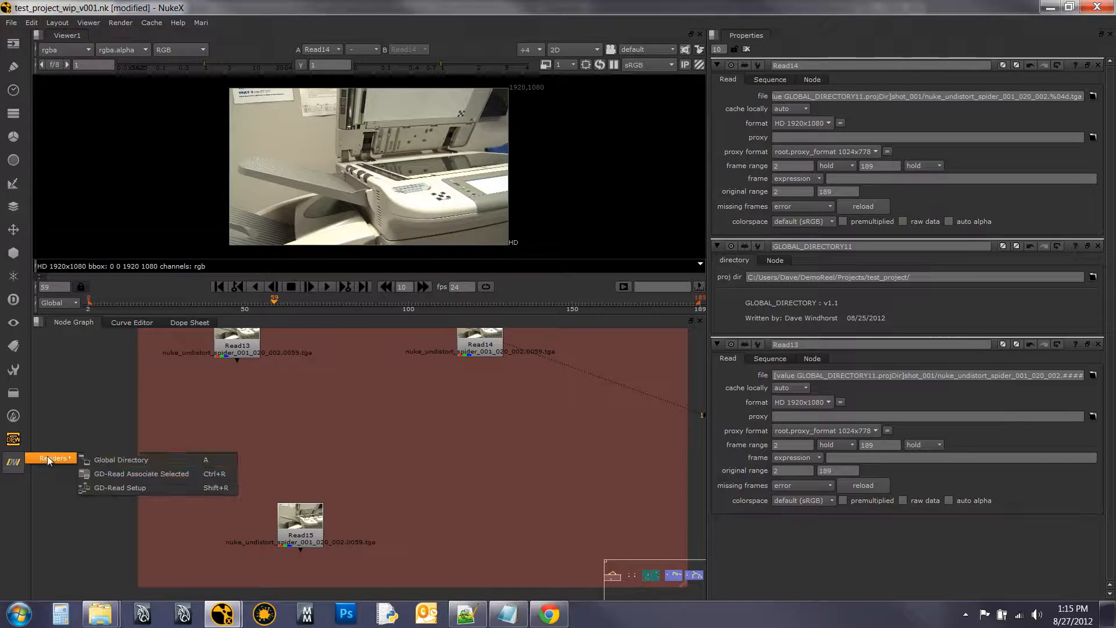
click(136, 488)
drag(193, 398, 504, 215)
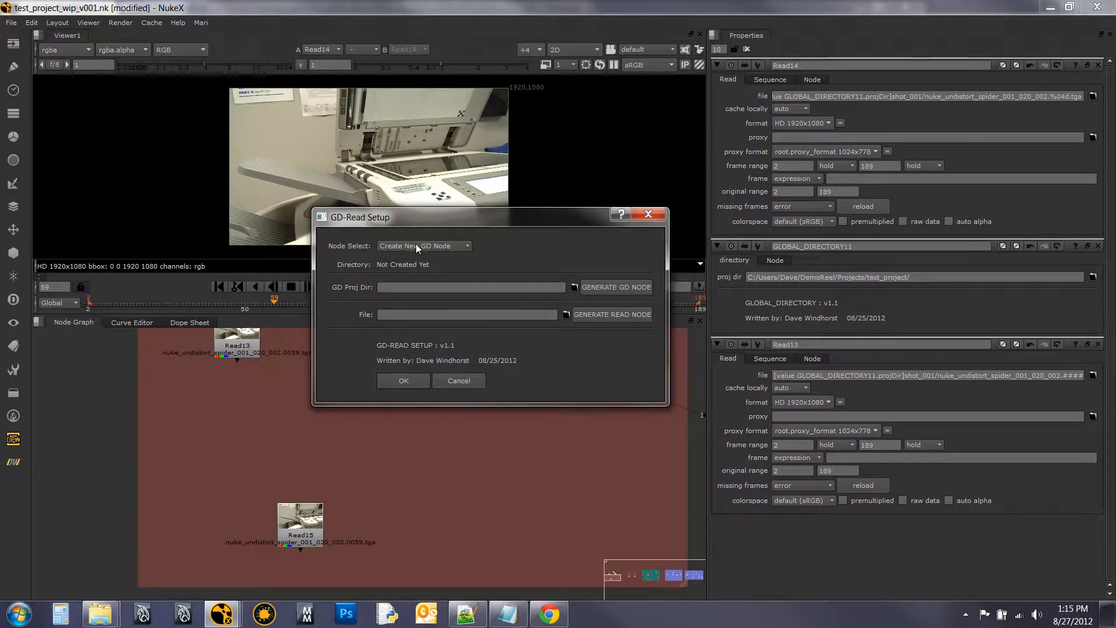
click(456, 247)
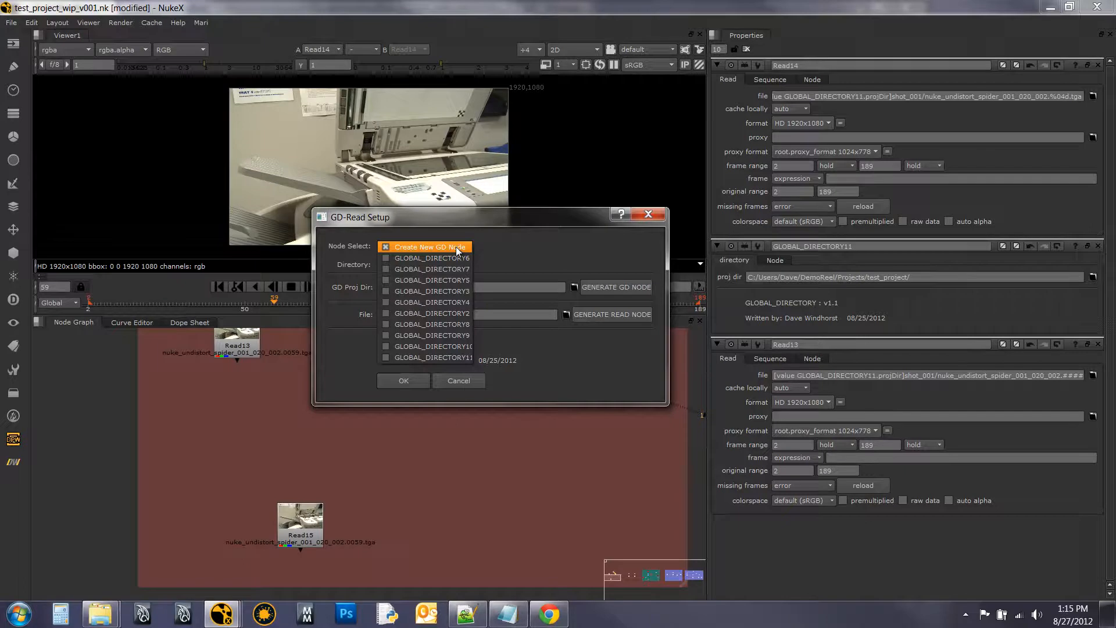
click(451, 356)
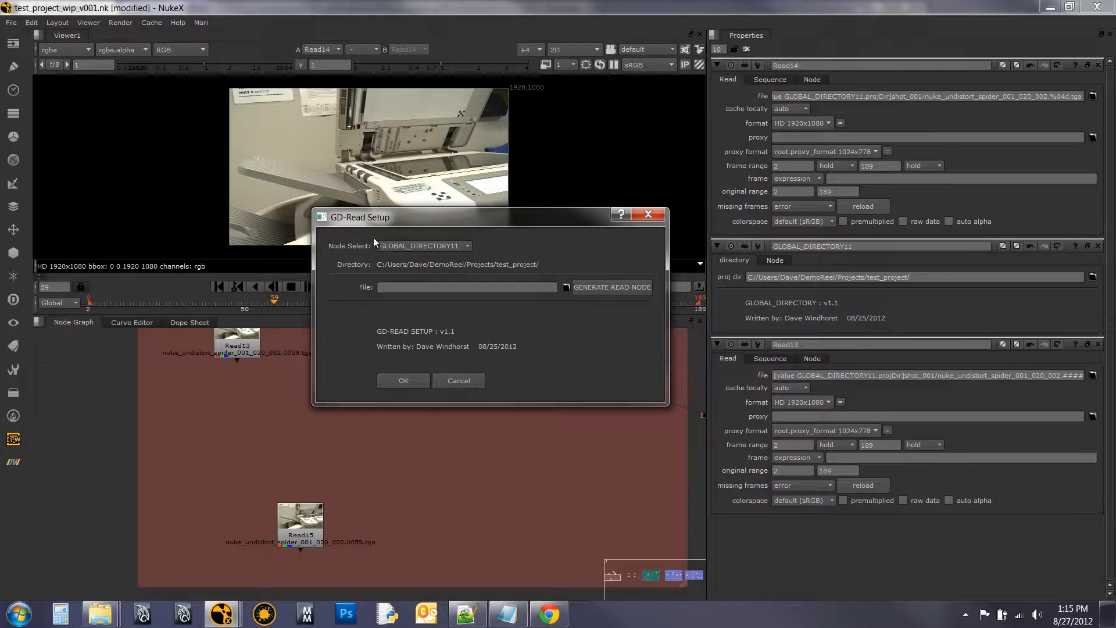
click(440, 247)
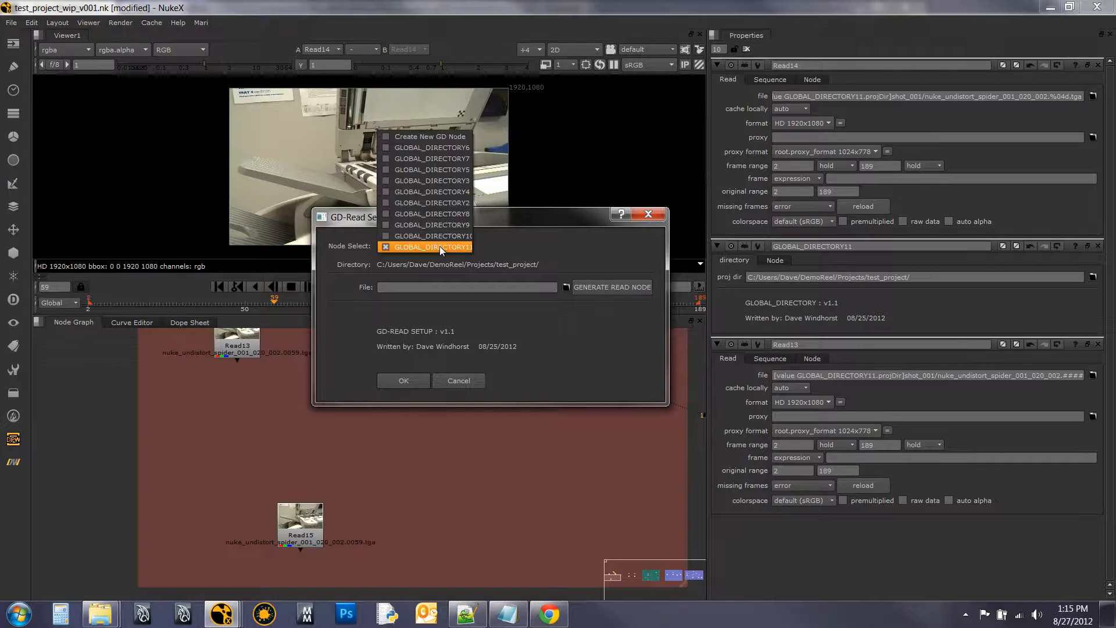
click(490, 249)
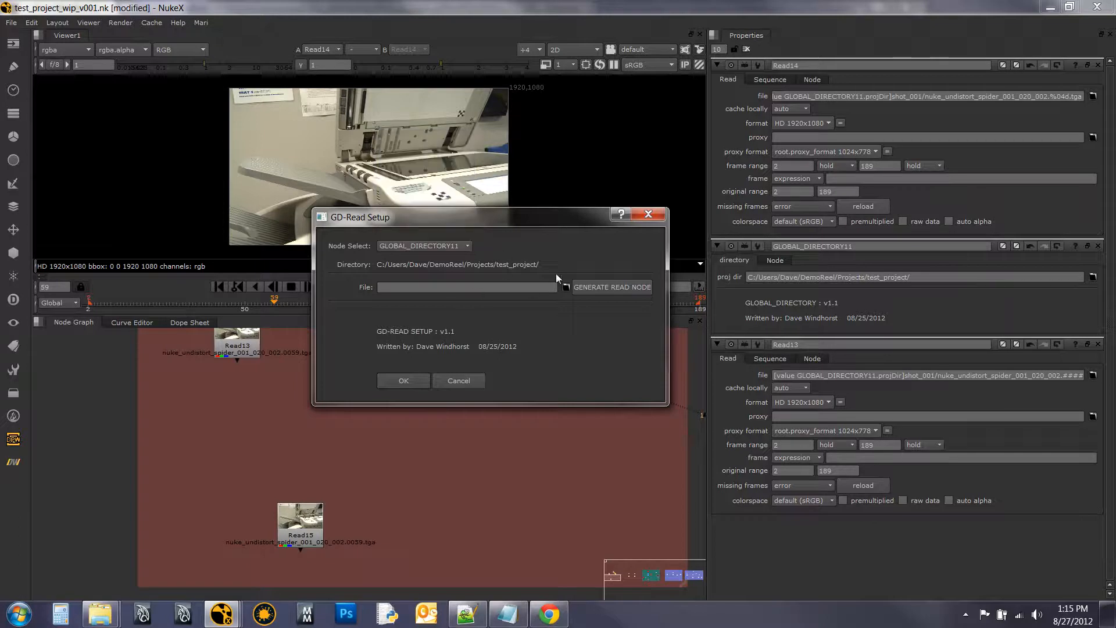
click(413, 249)
click(437, 247)
- Set the setup's file to the nuke_undistort_spider_001_020_002.####.tga sequence in the Projects folder's test_project/shot_001
click(567, 287)
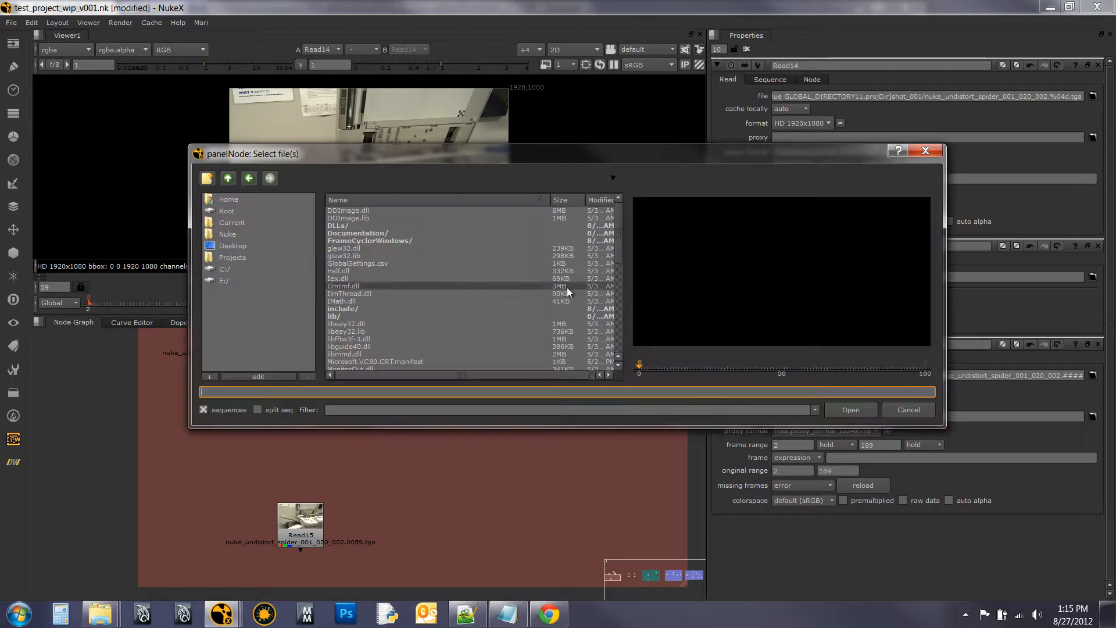
click(235, 260)
double_click(358, 217)
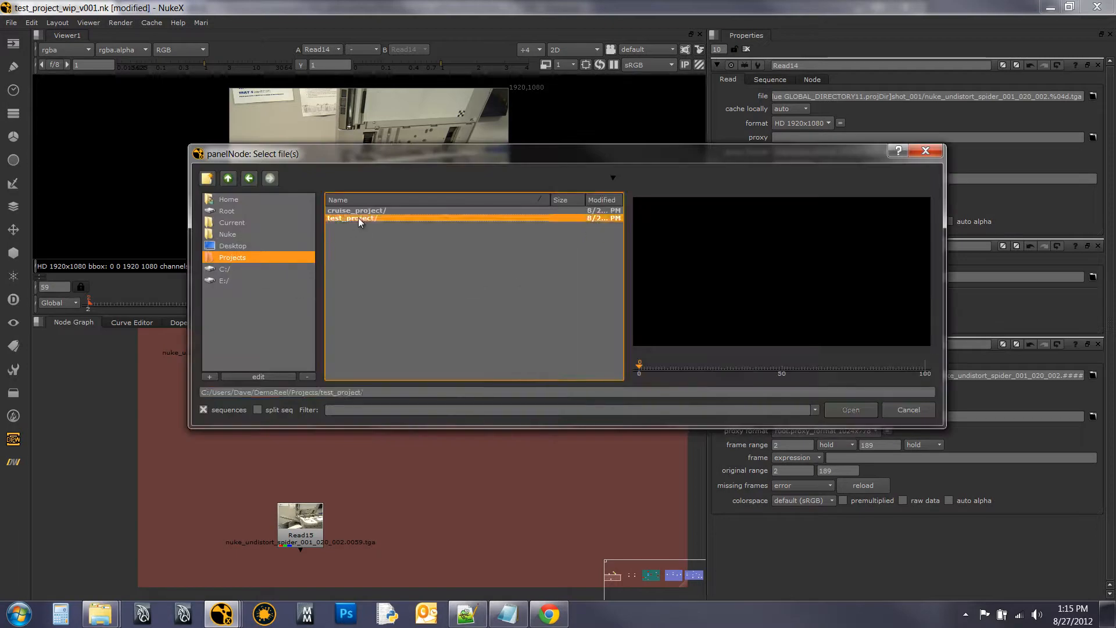
double_click(368, 228)
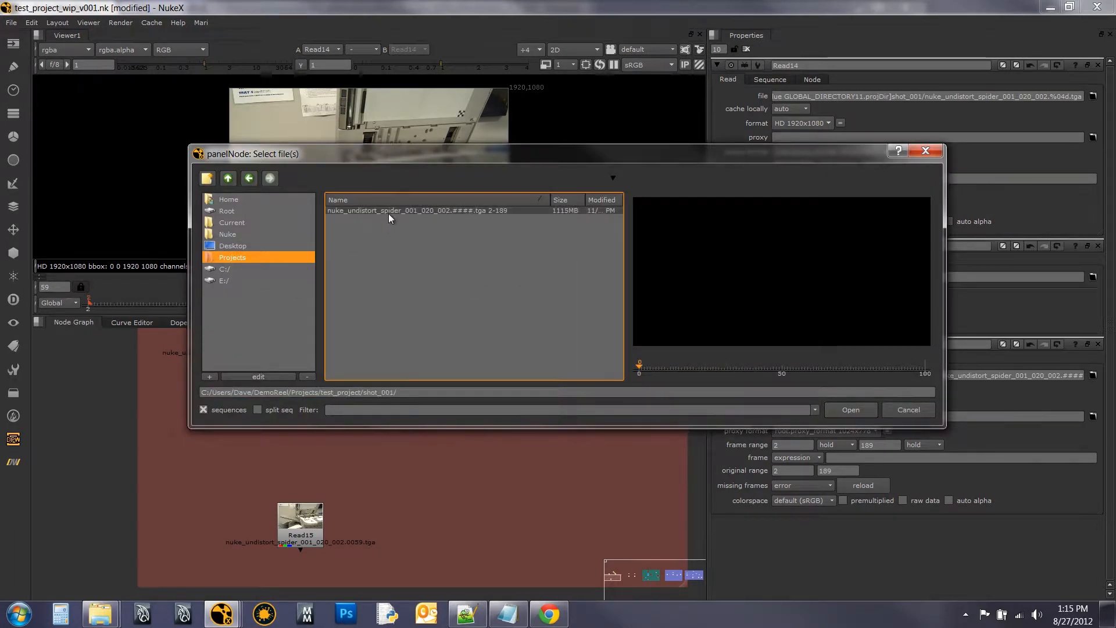
click(388, 212)
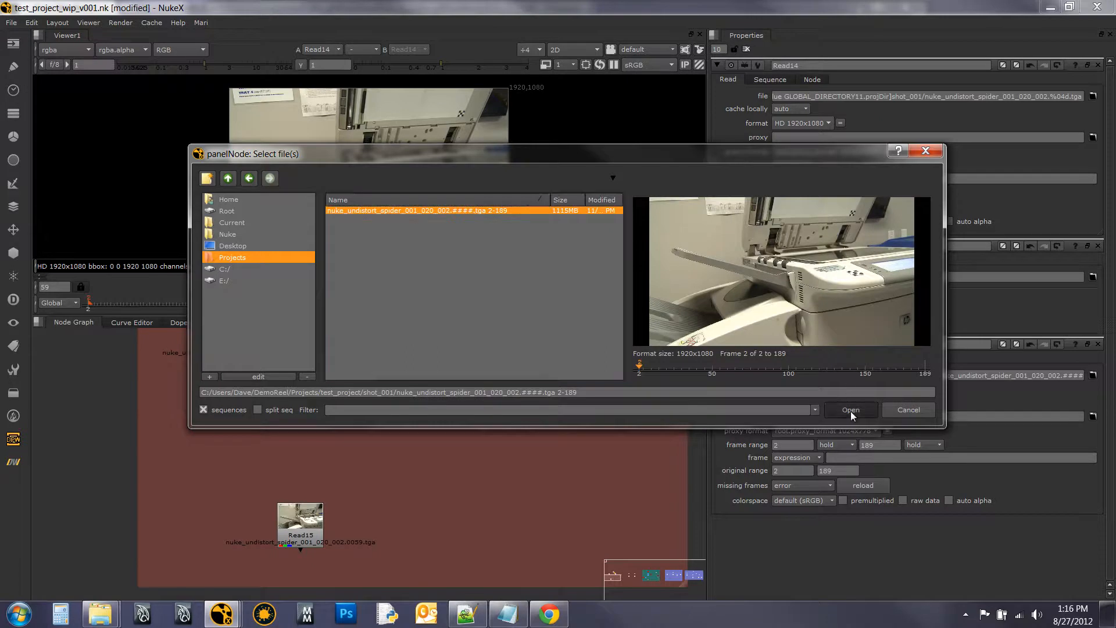
click(850, 409)
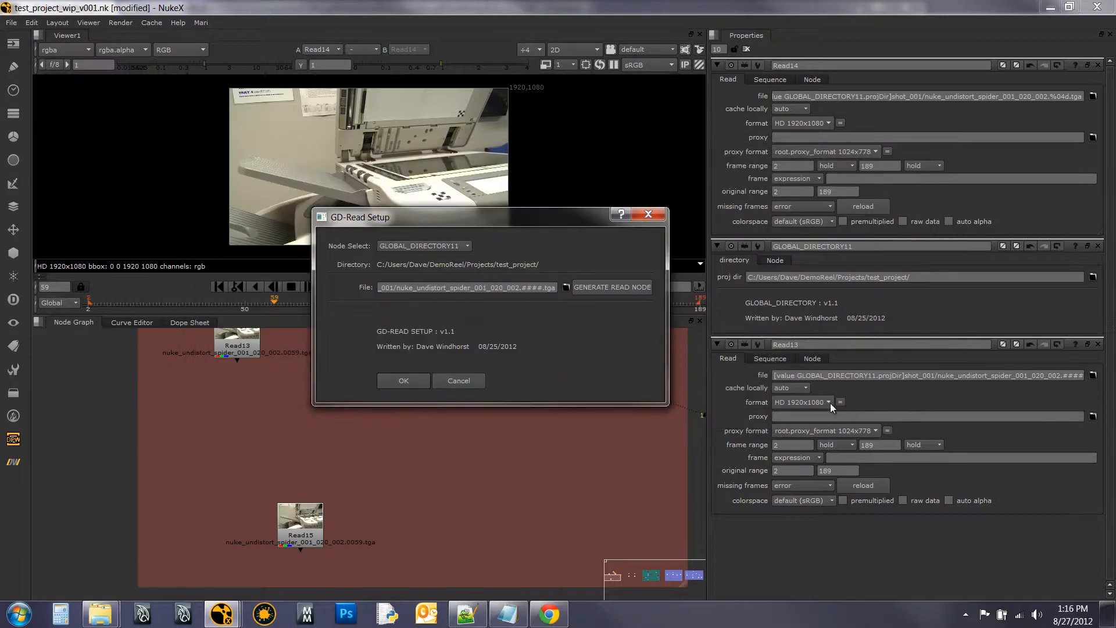
- Generate a Read node from the chosen sequence and accept the GD-Read Setup dialog
click(635, 287)
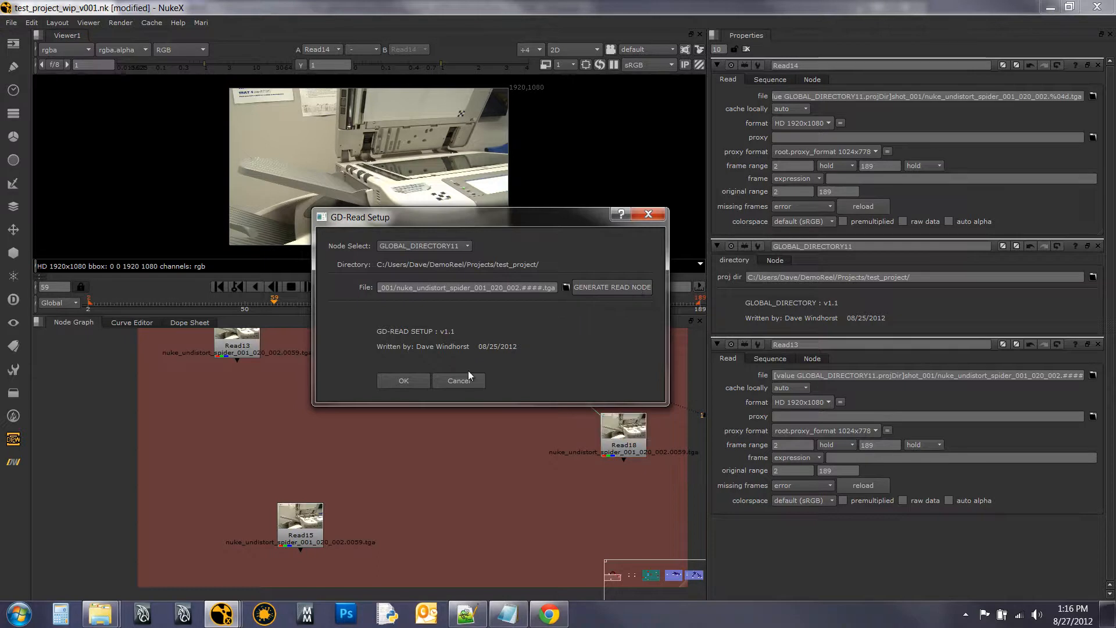
drag(514, 222, 619, 111)
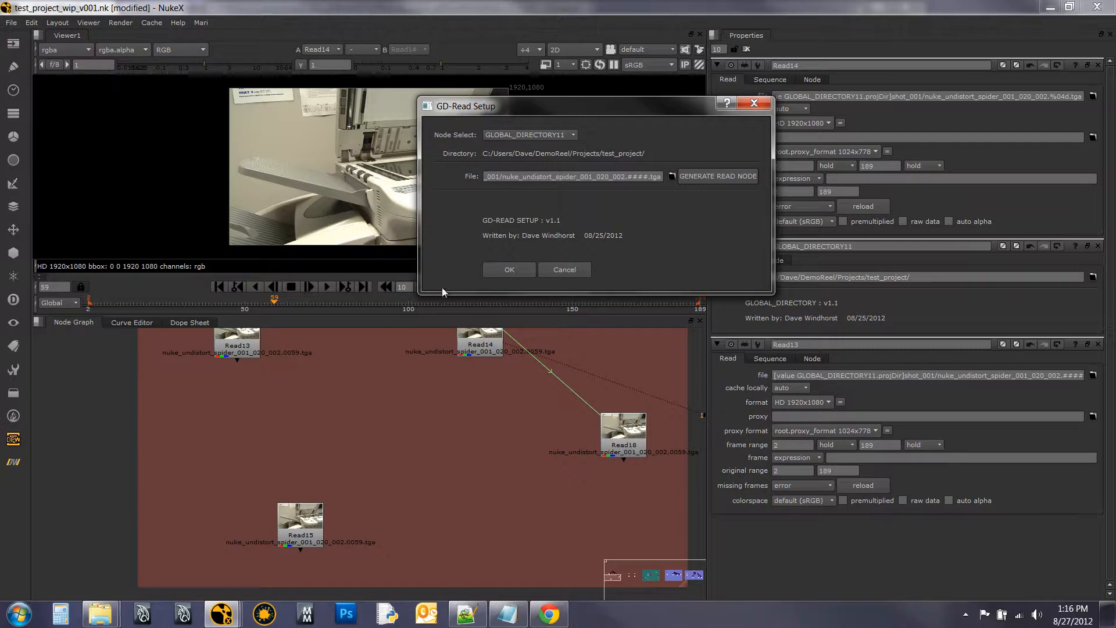
click(499, 269)
- Move the newly generated Read node to just below Read13
drag(479, 396, 383, 507)
drag(549, 533, 306, 539)
click(441, 503)
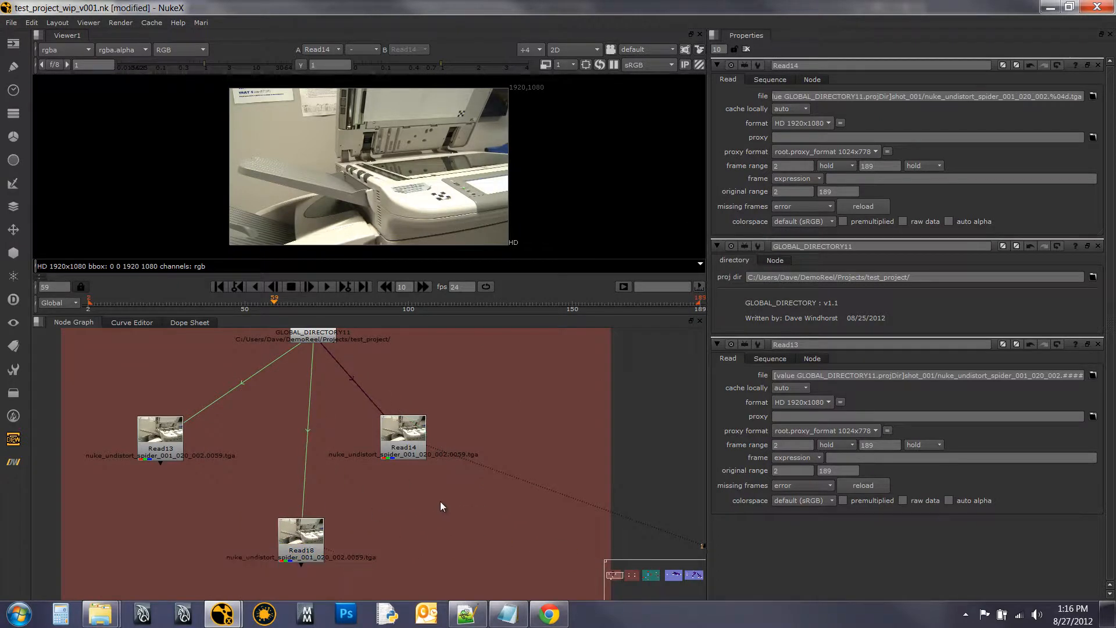
drag(504, 365, 538, 388)
scroll(431, 400, down, 1)
drag(528, 427, 558, 401)
drag(392, 519, 347, 484)
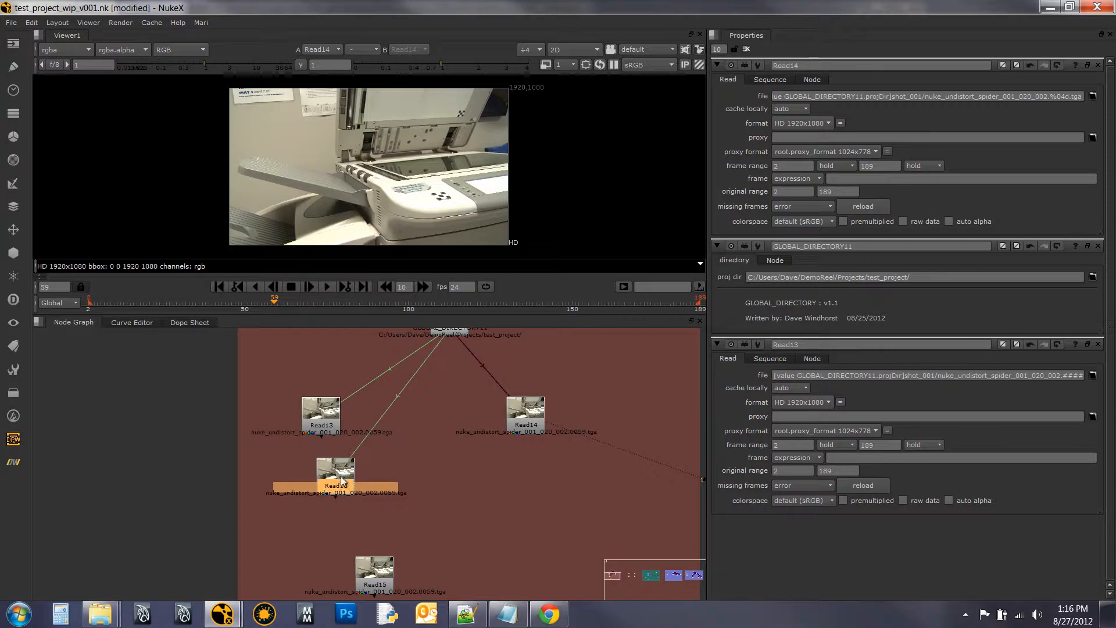
- Duplicate Read15 twice and spread the two copies out beside it in a row
drag(468, 513, 414, 482)
mouse_move(421, 519)
mouse_down()
mouse_move(450, 479)
mouse_move(414, 501)
mouse_up()
mouse_move(323, 531)
mouse_down()
mouse_move(363, 524)
mouse_move(322, 520)
mouse_up()
click(385, 496)
click(323, 522)
key(ctrl+c)
click(393, 505)
key(ctrl+v)
drag(412, 505, 441, 506)
click(550, 486)
key(ctrl+v)
drag(520, 508, 555, 491)
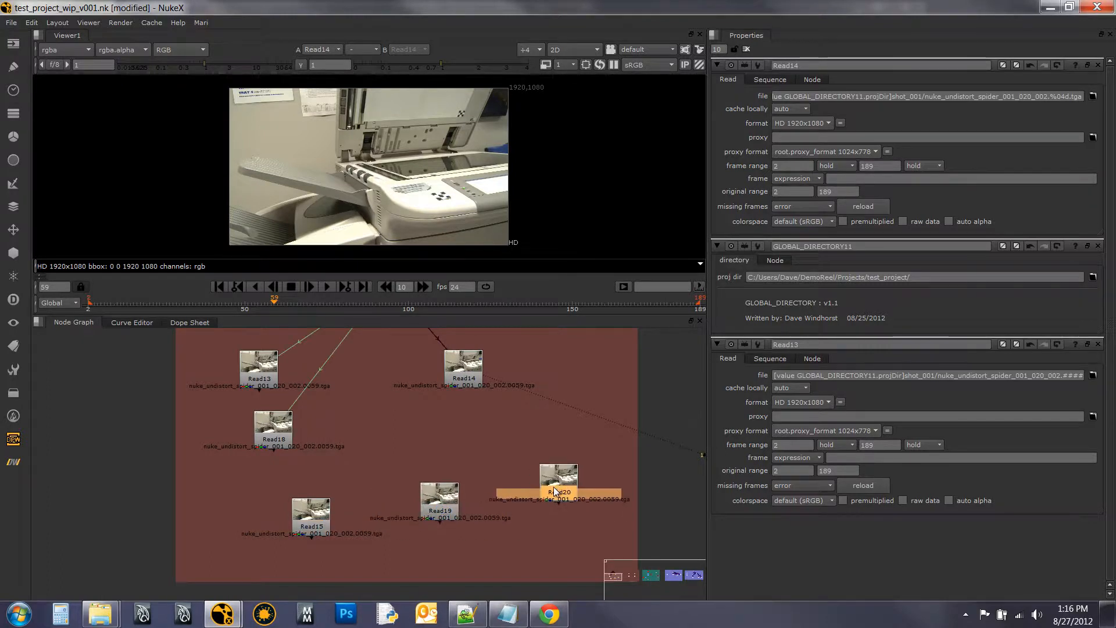
click(459, 461)
- Link Read15 and its two copies to the Global Directory node together with GD-Read Associate Selected
drag(414, 428, 375, 467)
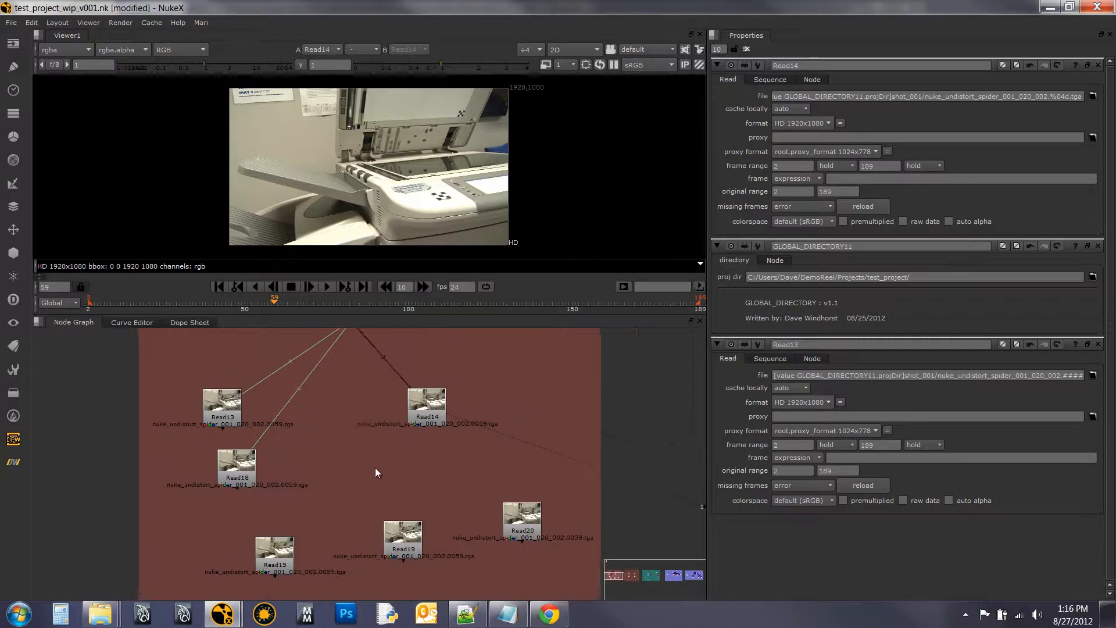
scroll(375, 467, down, 4)
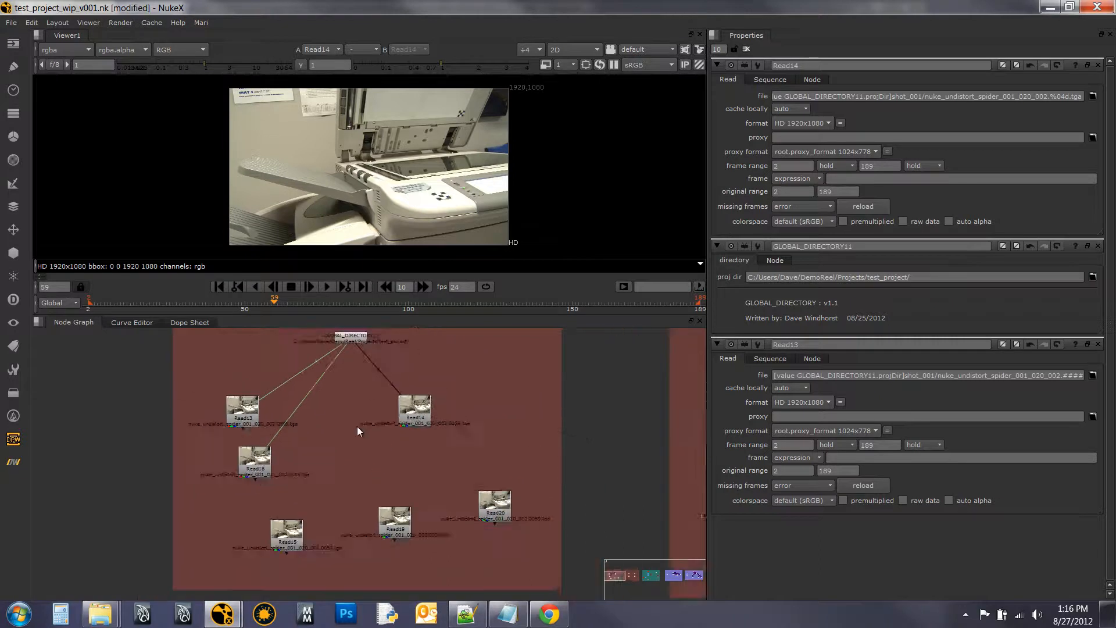
click(14, 462)
mouse_move(50, 457)
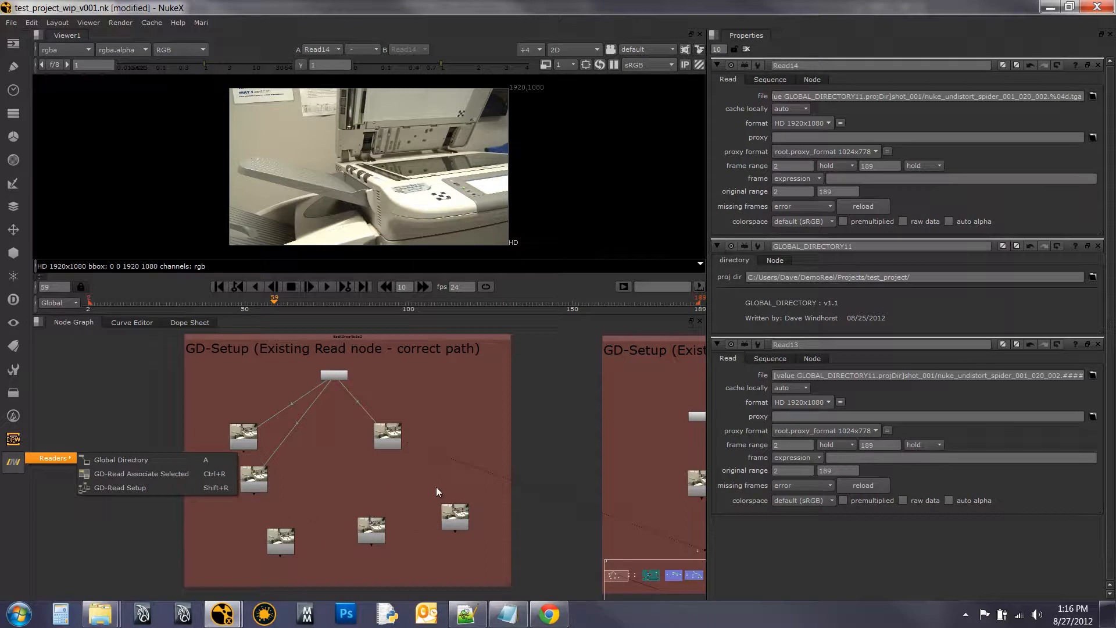
click(482, 488)
drag(482, 489, 260, 575)
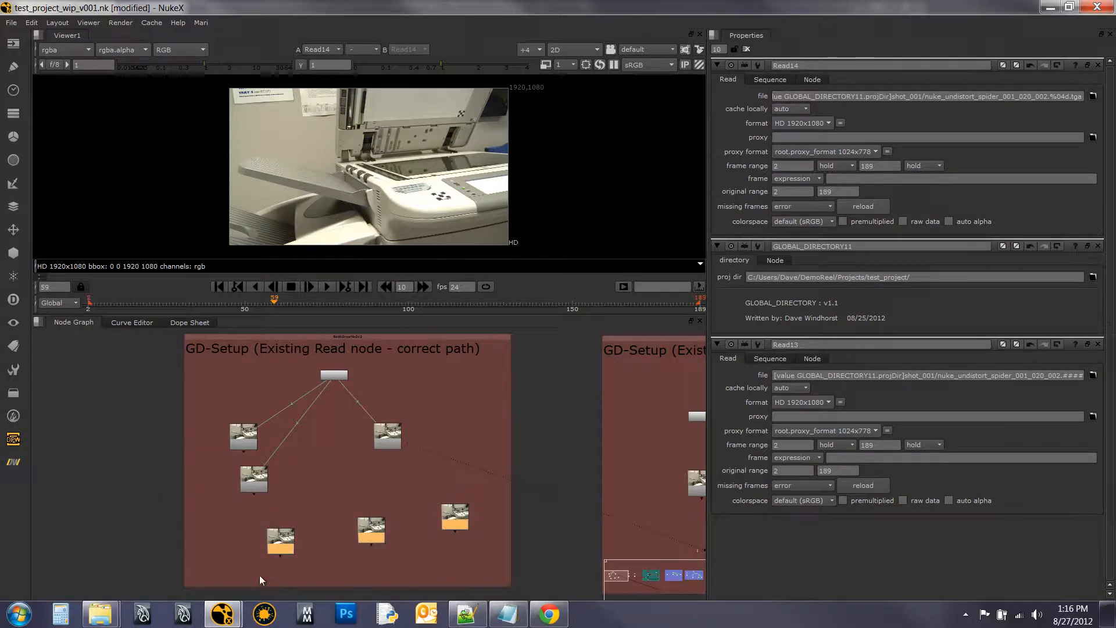
shift+click(334, 375)
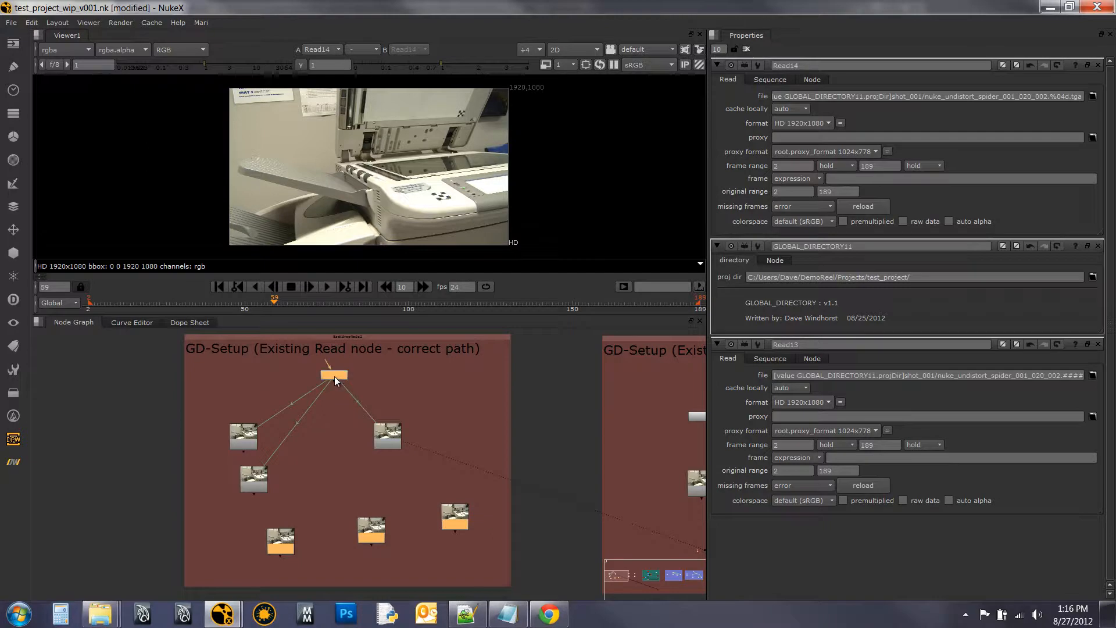
click(12, 462)
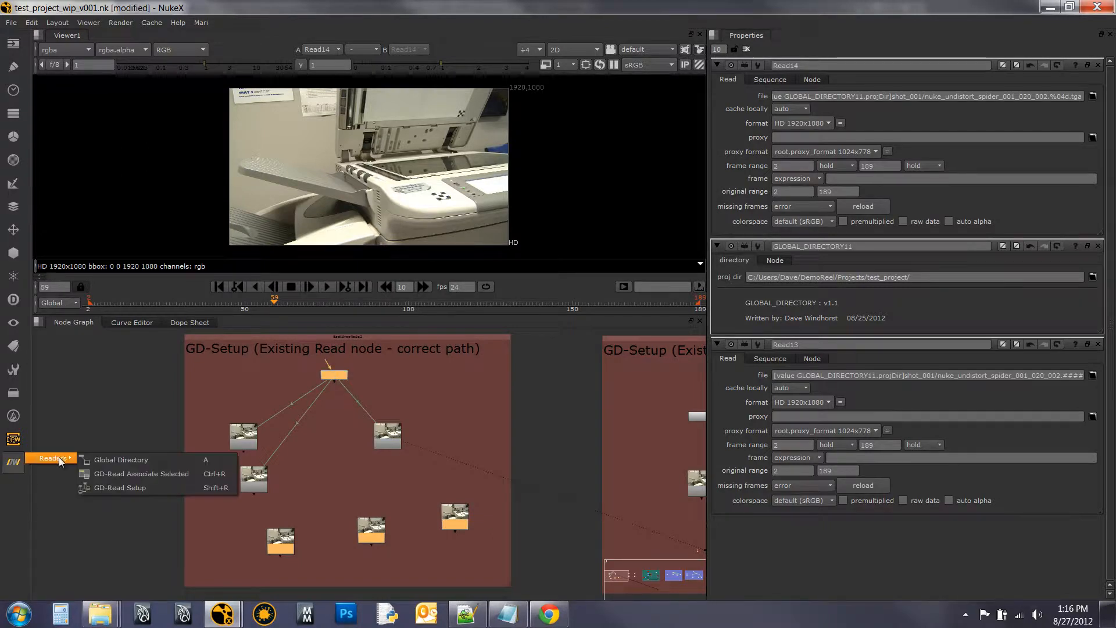
click(148, 473)
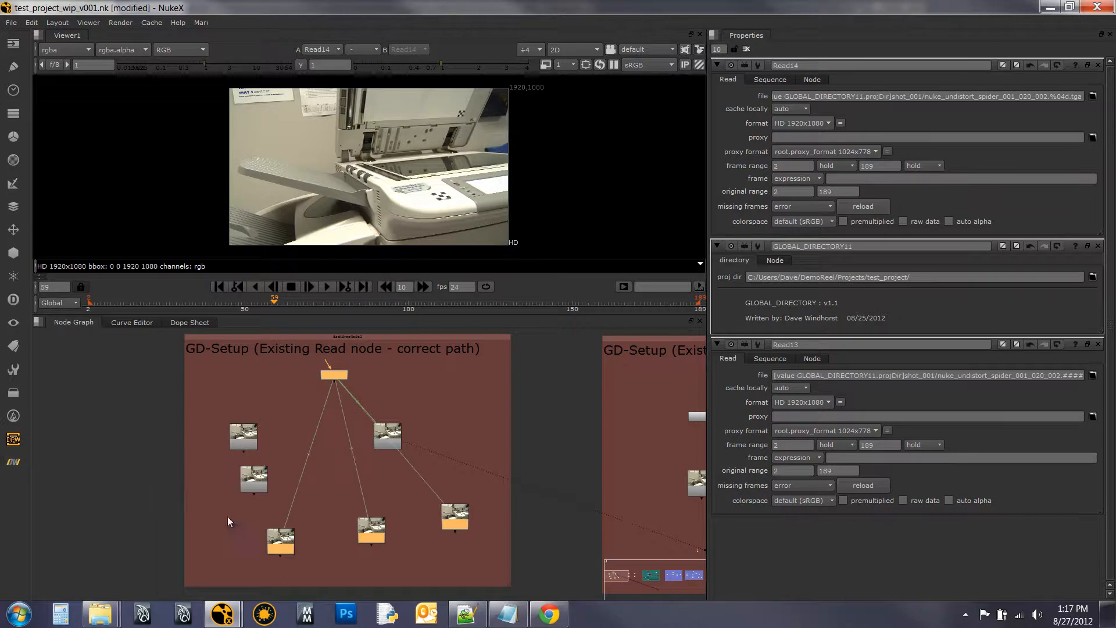
- Show Read15 and then its farthest copy in the Viewer to check the linked footage
click(279, 538)
key(1)
click(453, 514)
key(1)
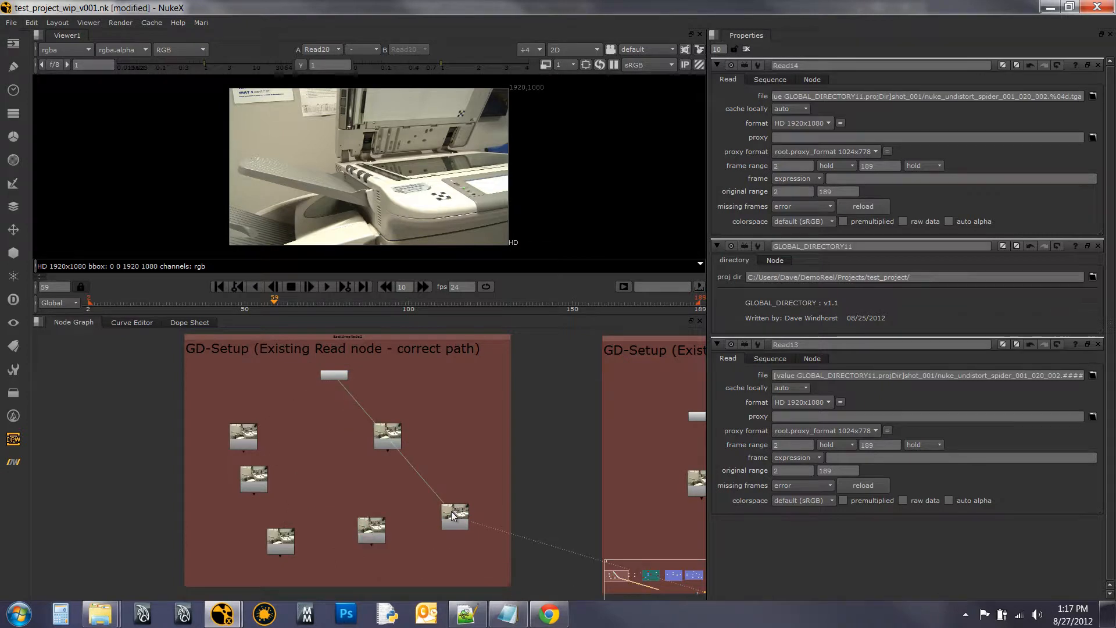
- Shift the Global Directory node slightly toward Read13's side and open its properties
mouse_move(322, 375)
mouse_down()
mouse_move(344, 365)
mouse_move(300, 372)
mouse_up()
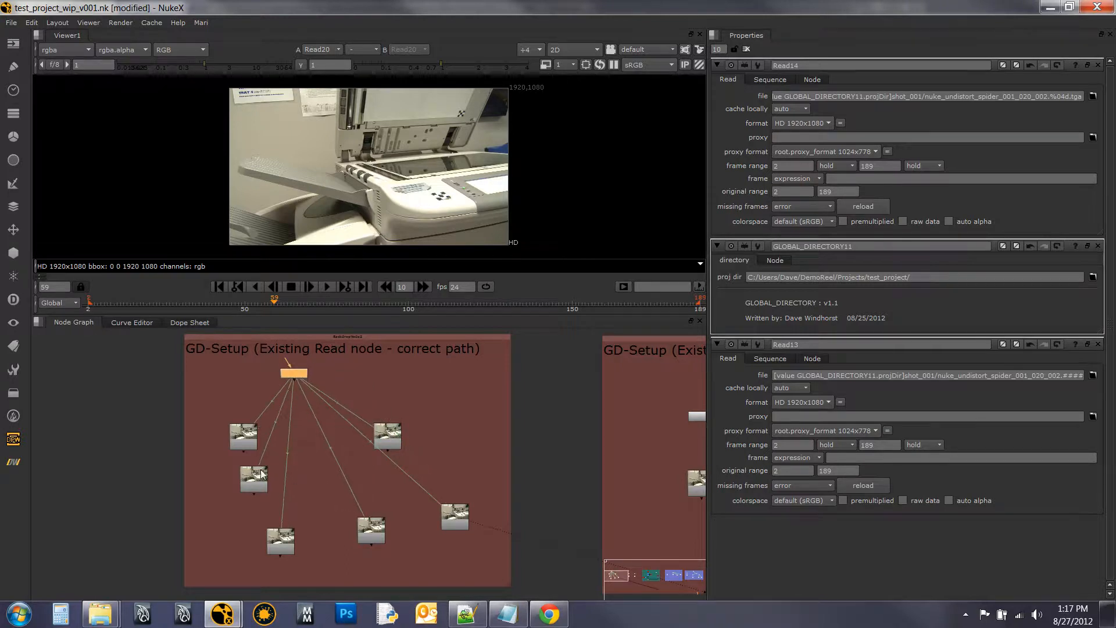
double_click(296, 375)
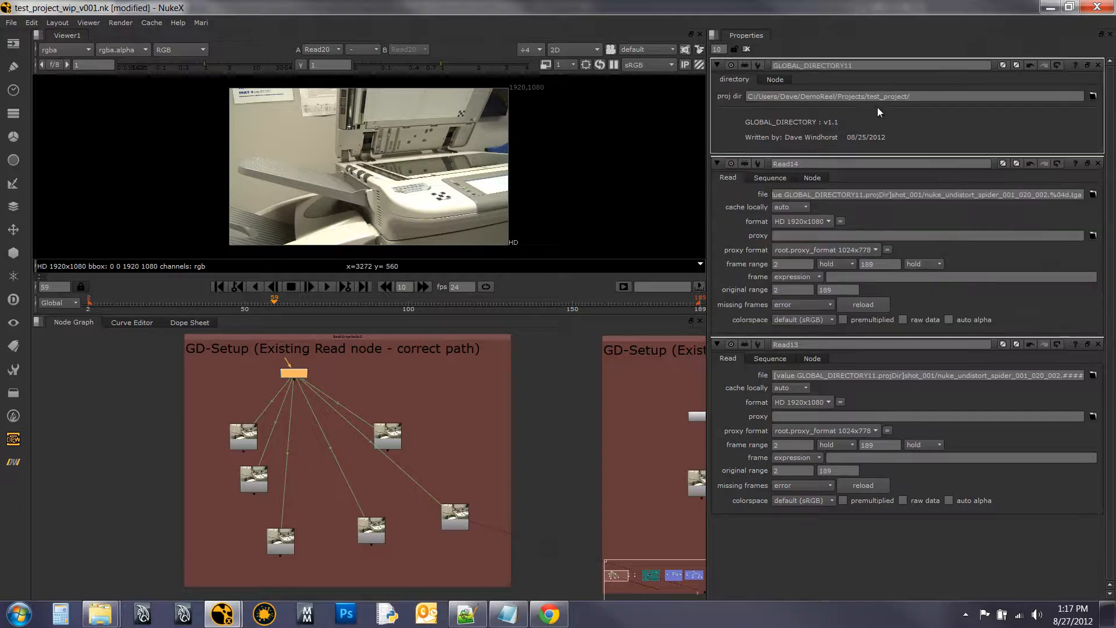
- Close all open node properties and nudge the Global Directory node in the correct-path backdrop slightly to the right
click(930, 98)
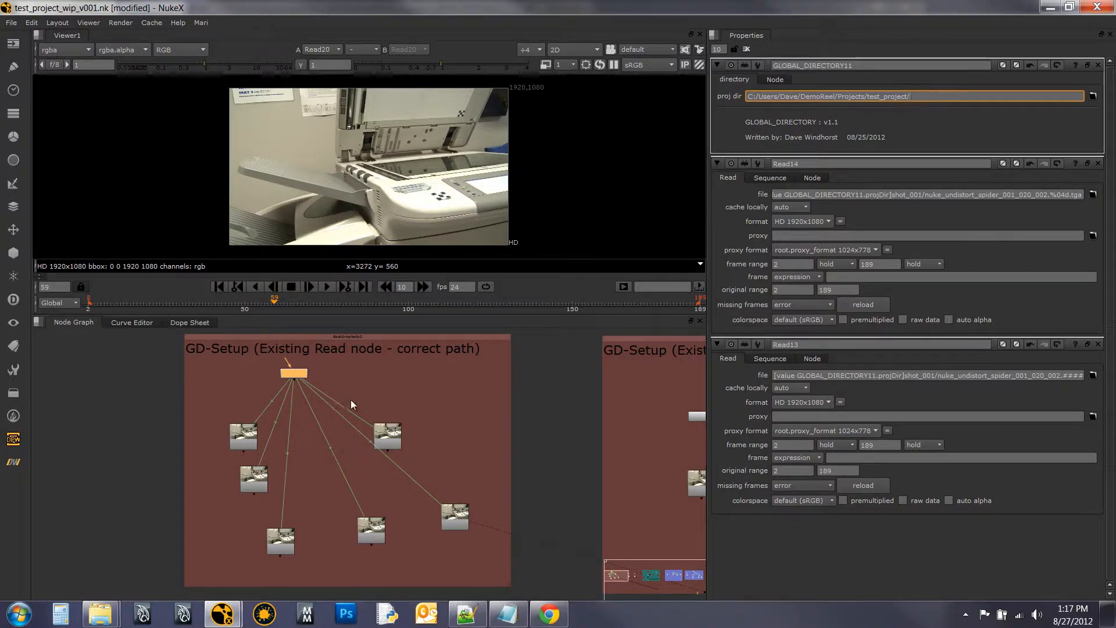
click(443, 394)
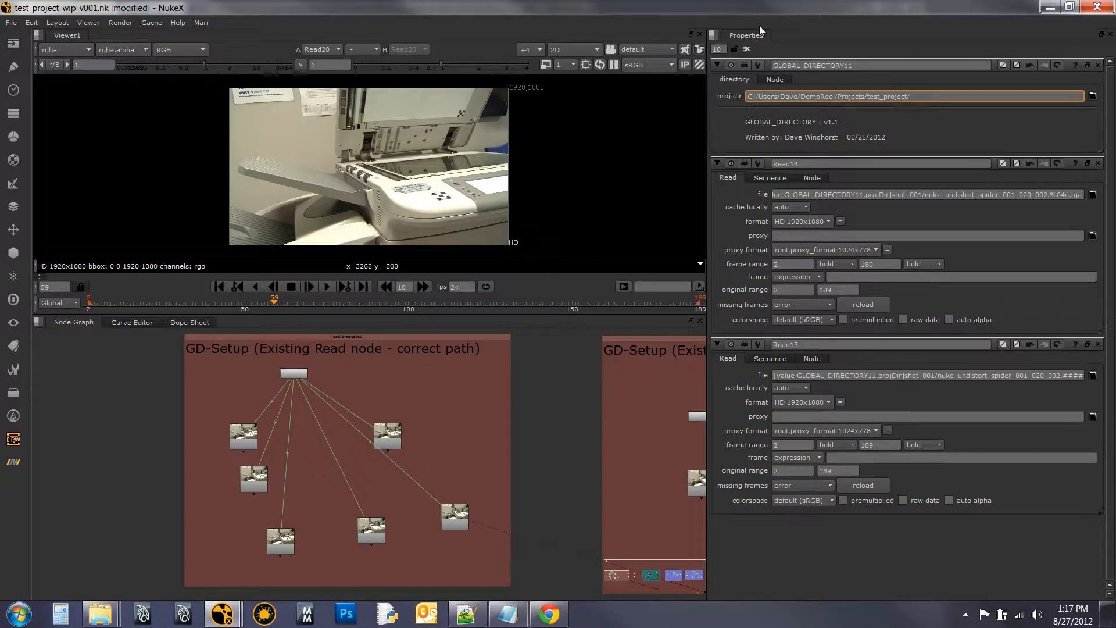
click(746, 48)
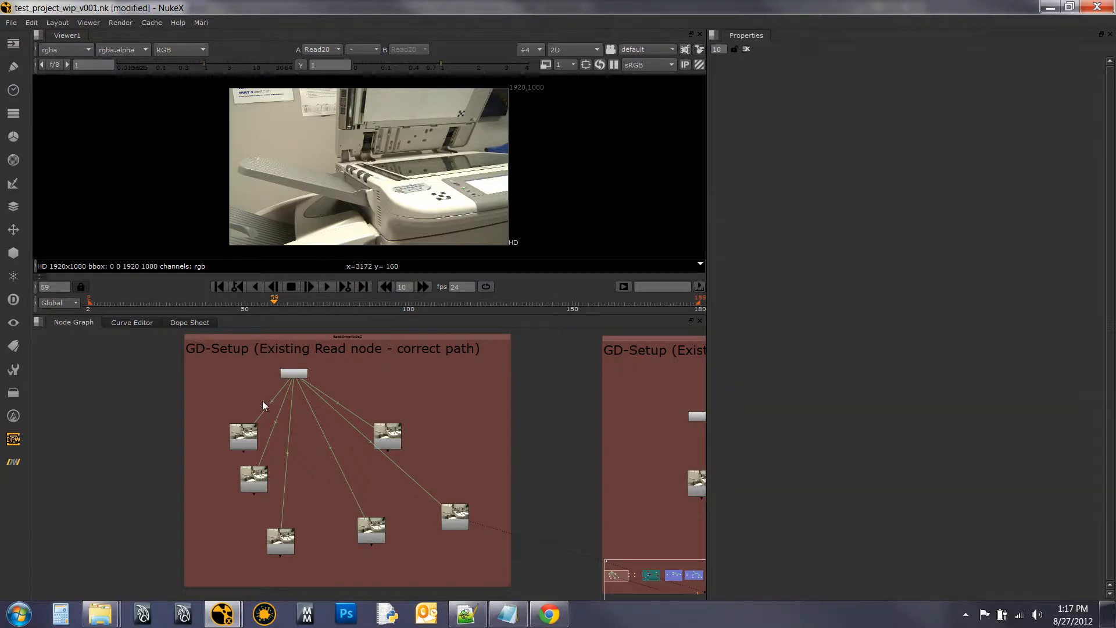
drag(290, 373, 296, 373)
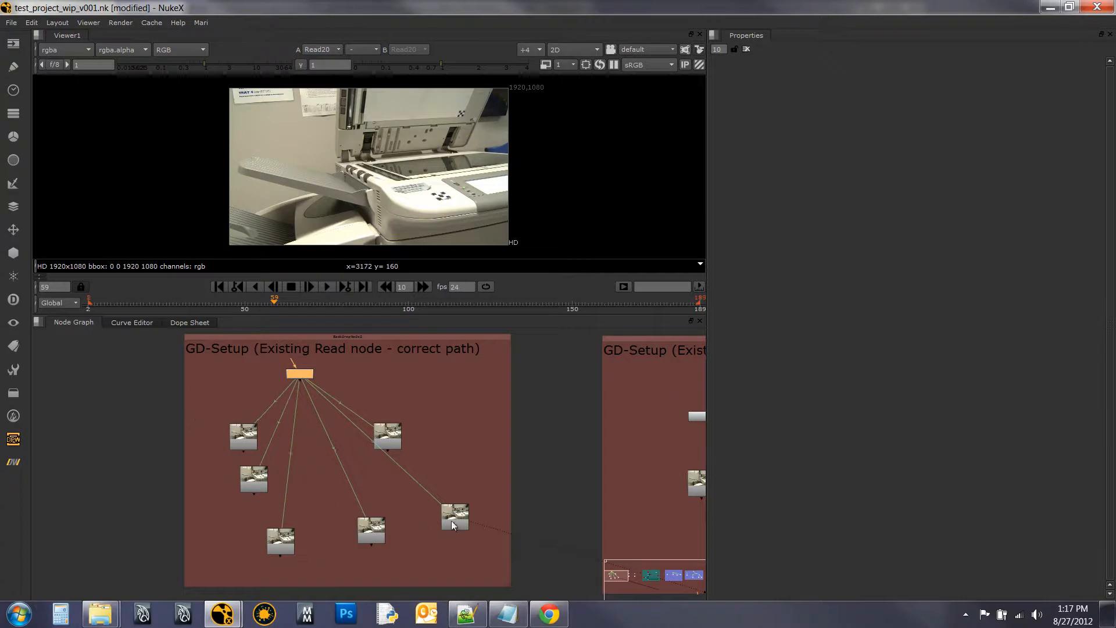
click(457, 417)
- Move GLOBAL_DIRECTORY9 and GLOBAL_DIRECTORY10 slightly farther apart in the "Existing Read node - different levels" backdrop
drag(558, 439, 267, 469)
scroll(266, 472, up, 3)
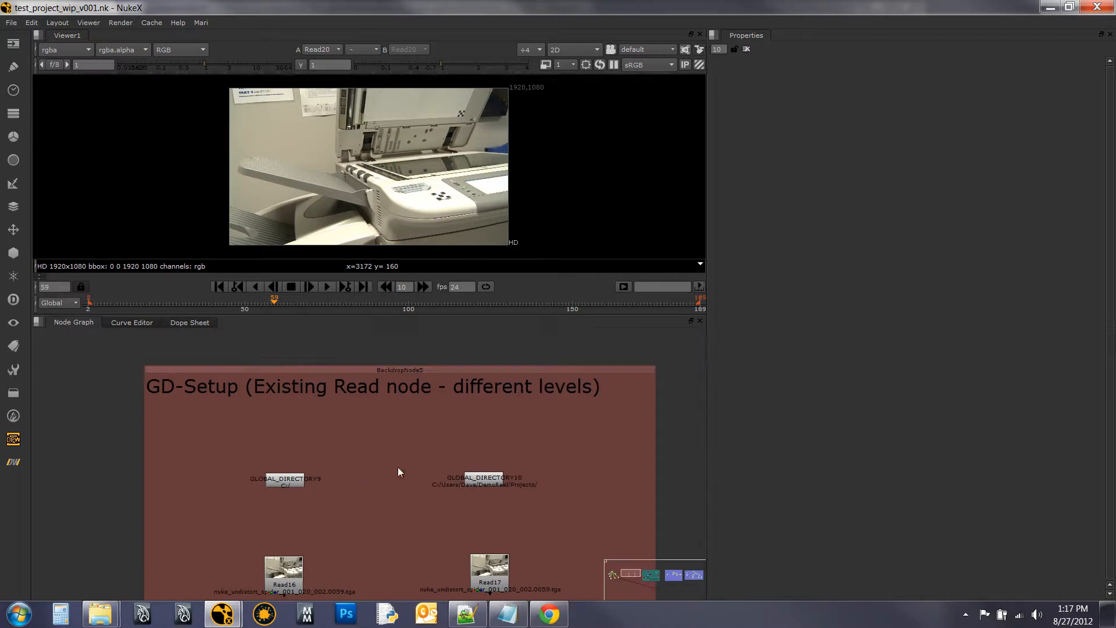
scroll(376, 553, up, 3)
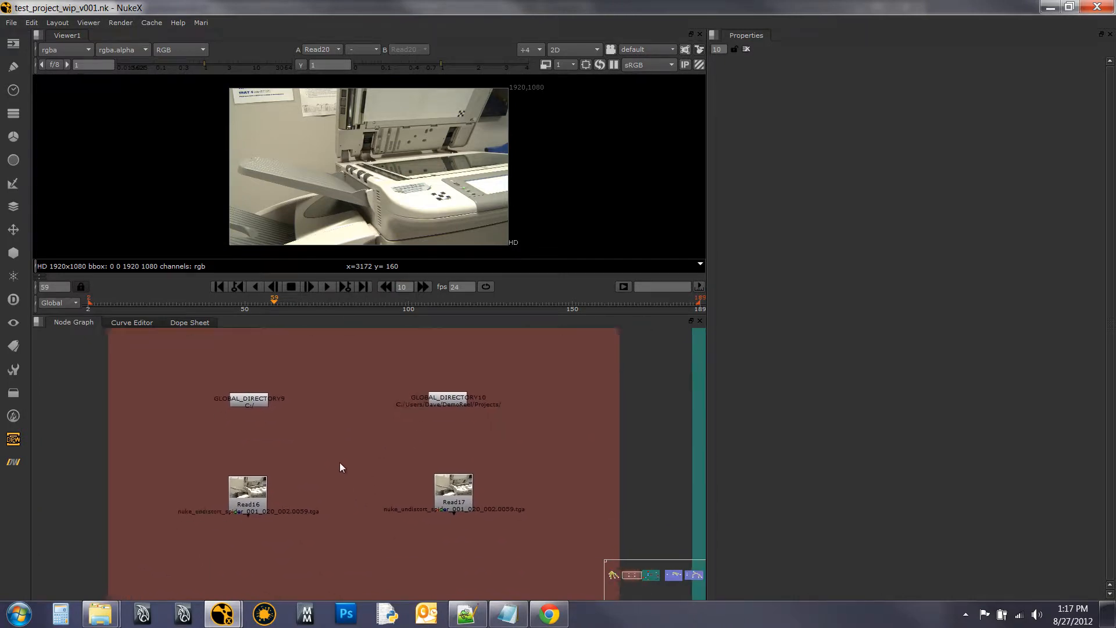
drag(294, 459, 322, 470)
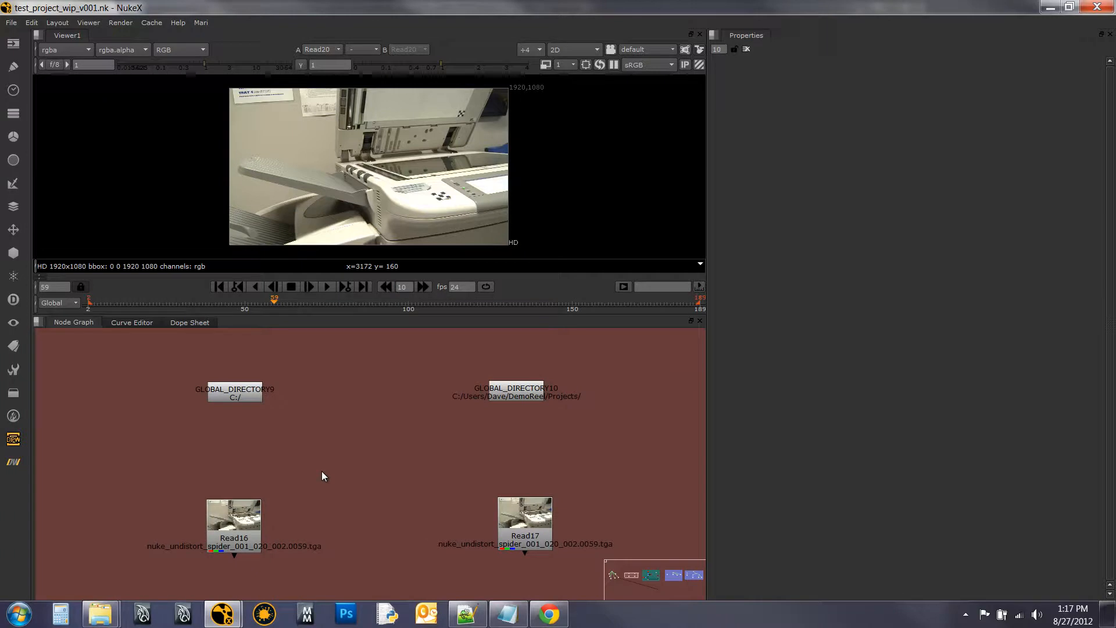
mouse_move(244, 395)
mouse_down()
mouse_move(223, 388)
mouse_move(239, 395)
mouse_up()
drag(507, 397, 518, 393)
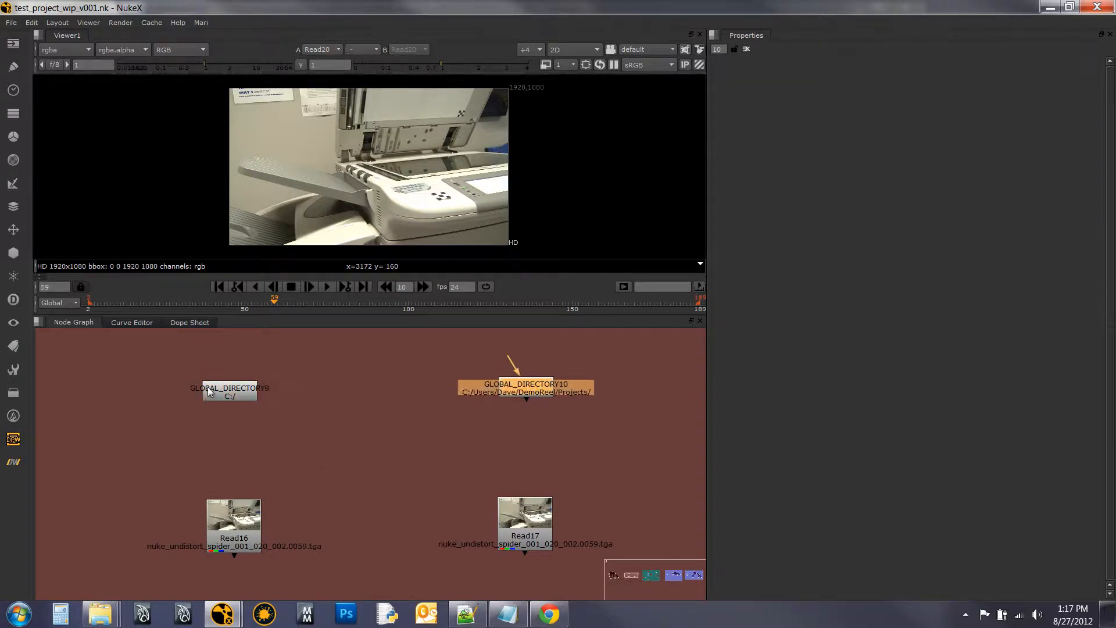
- Open the properties of GLOBAL_DIRECTORY9 and GLOBAL_DIRECTORY10 to compare their project directories
double_click(230, 391)
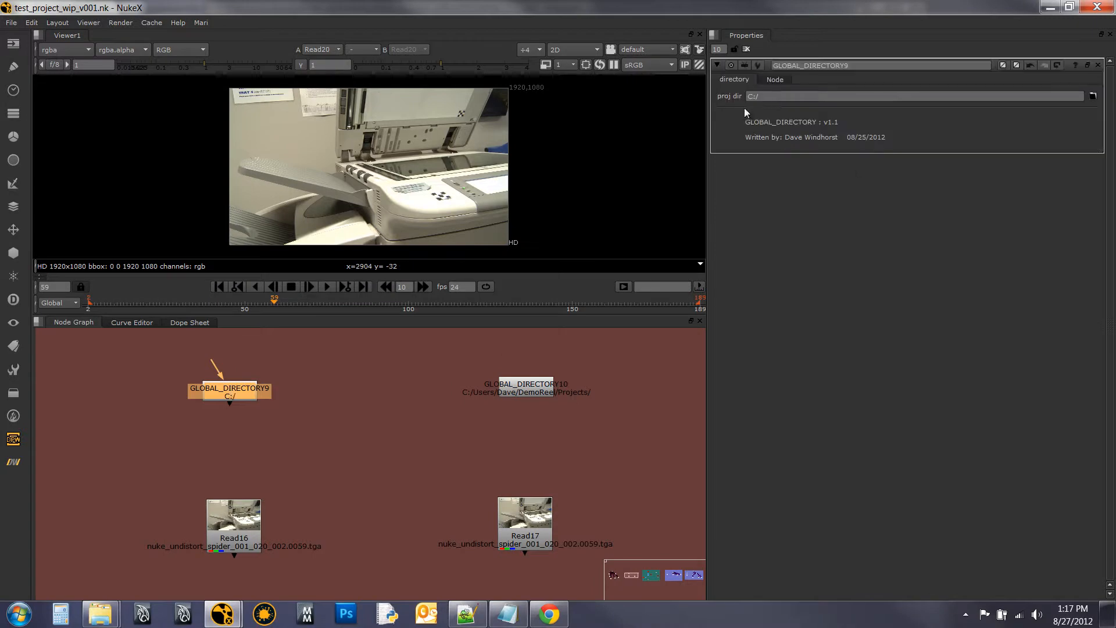
double_click(514, 385)
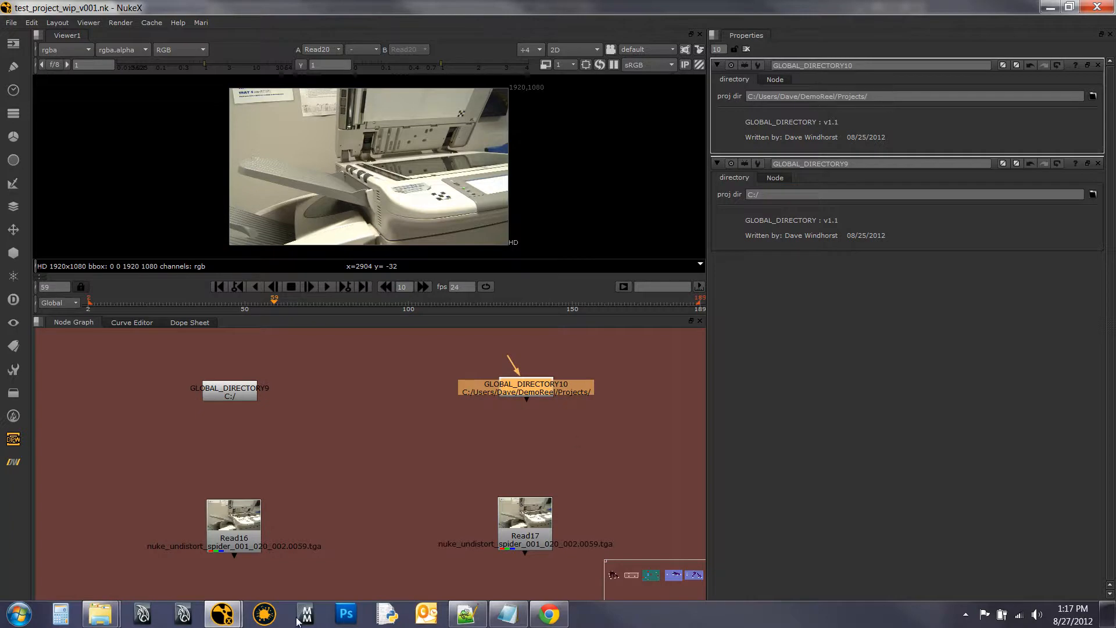
click(350, 470)
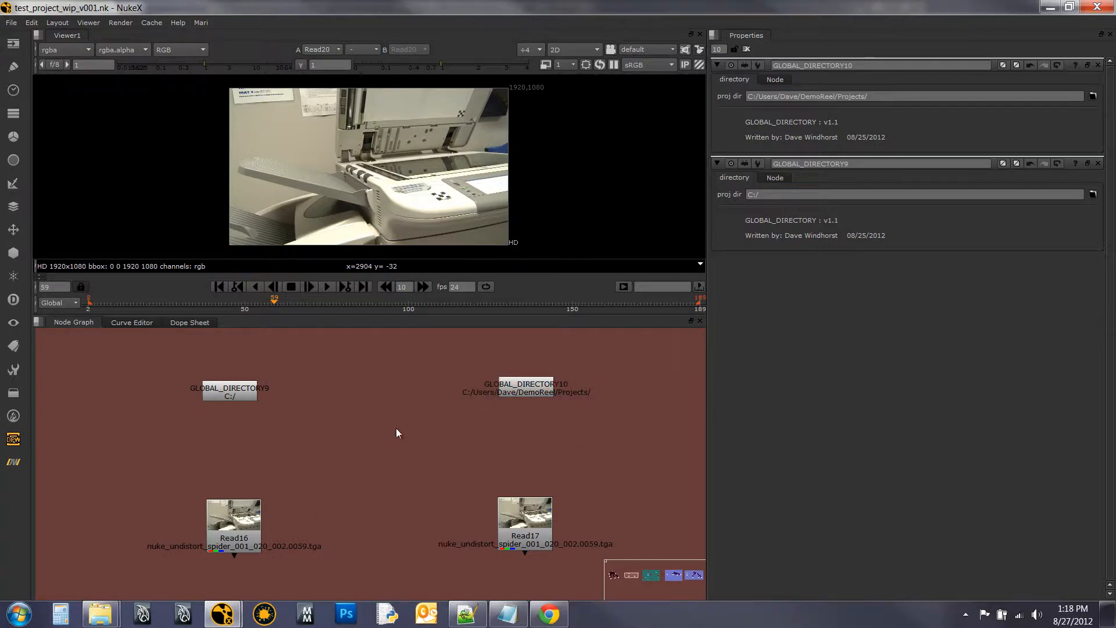
- Show Read16 in the Viewer and link it to GLOBAL_DIRECTORY9 with GD-Read Associate Selected
click(231, 526)
key(1)
drag(153, 358, 329, 562)
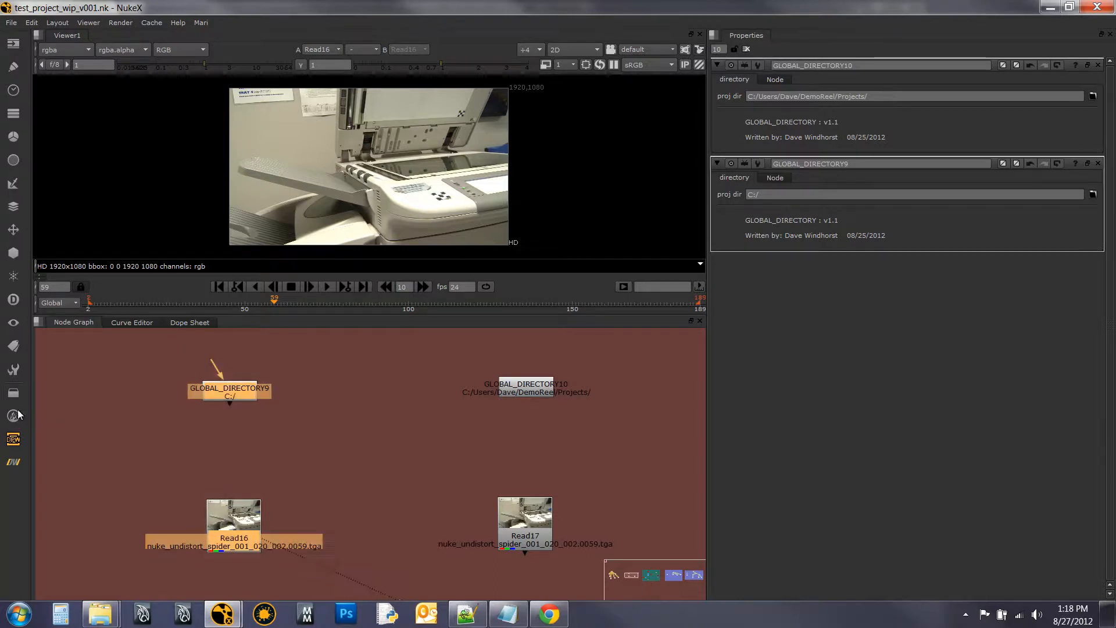
click(13, 461)
mouse_move(66, 458)
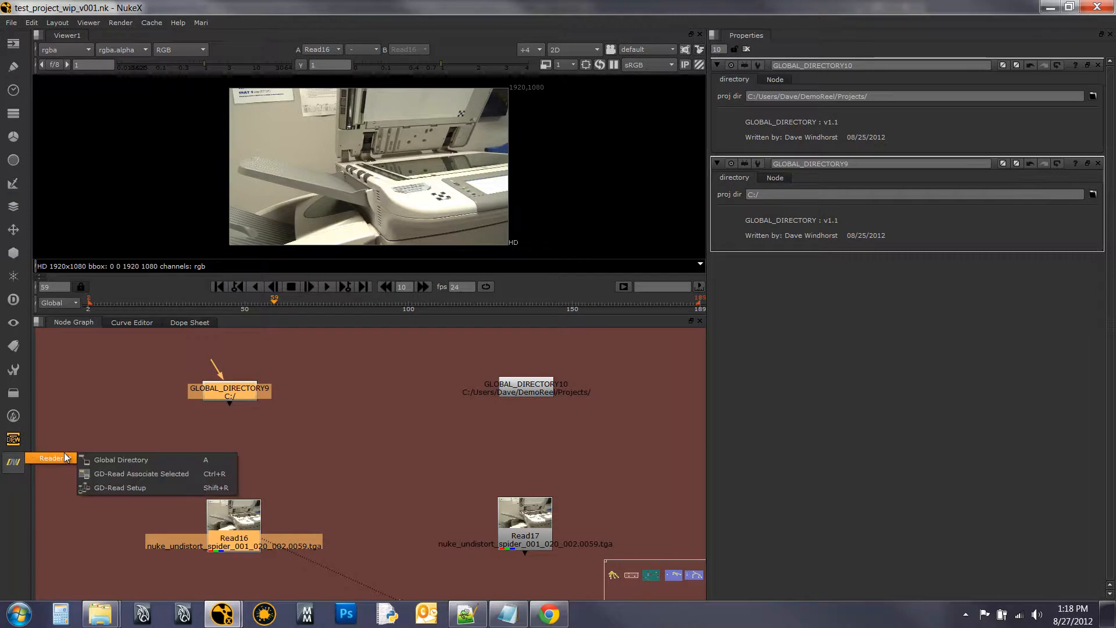
click(137, 472)
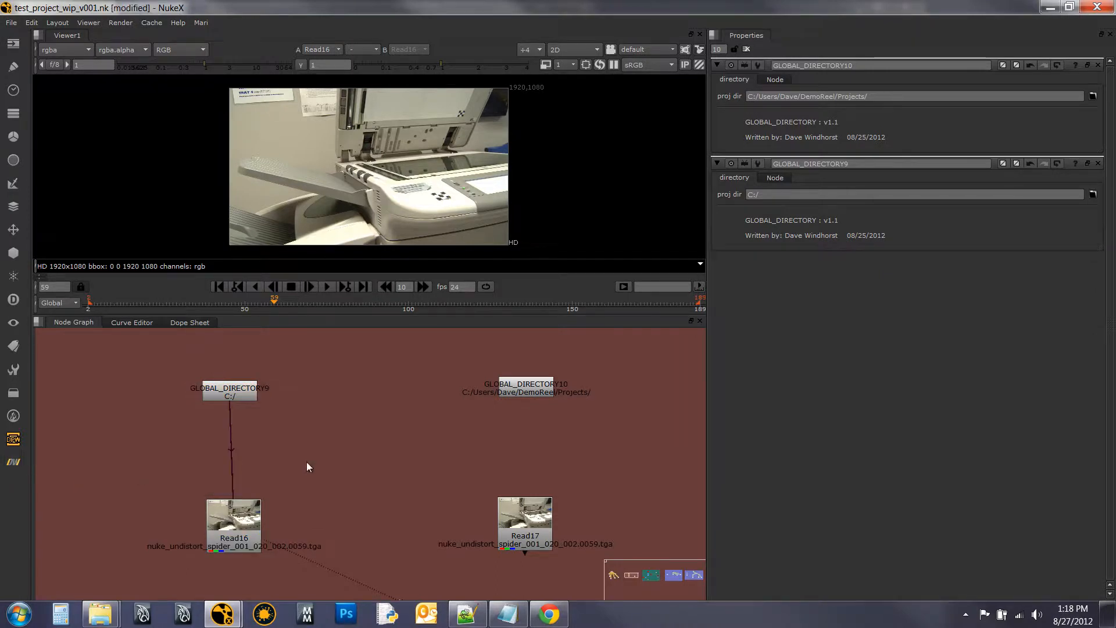
- Open Read16's properties, examine the directory expression and remaining path in its file field, and close all properties
click(238, 519)
double_click(238, 519)
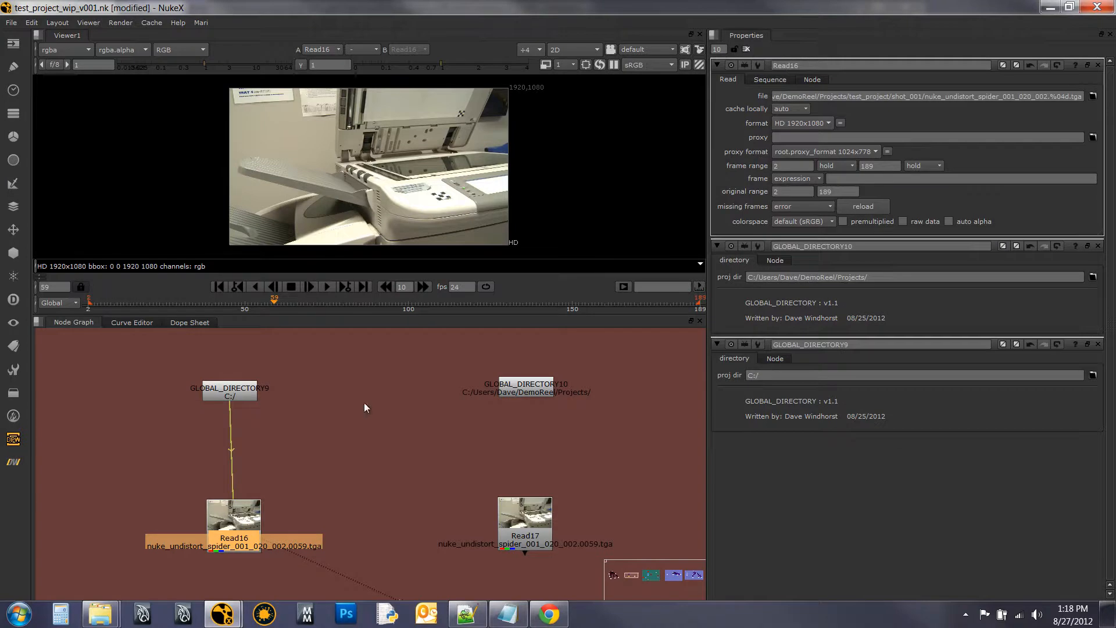
triple_click(799, 96)
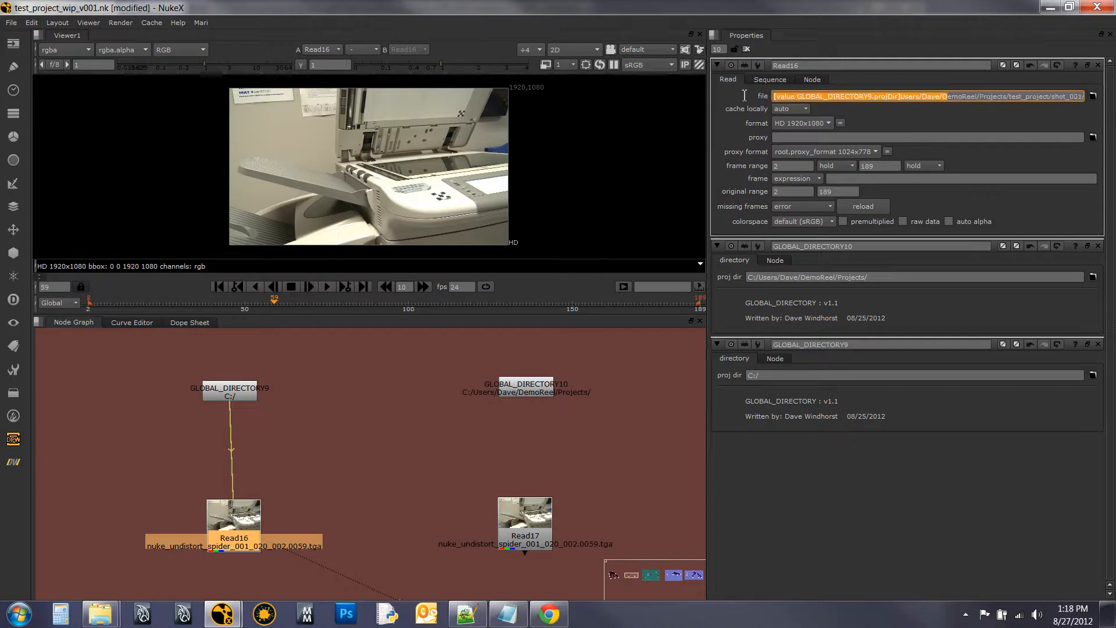
click(930, 98)
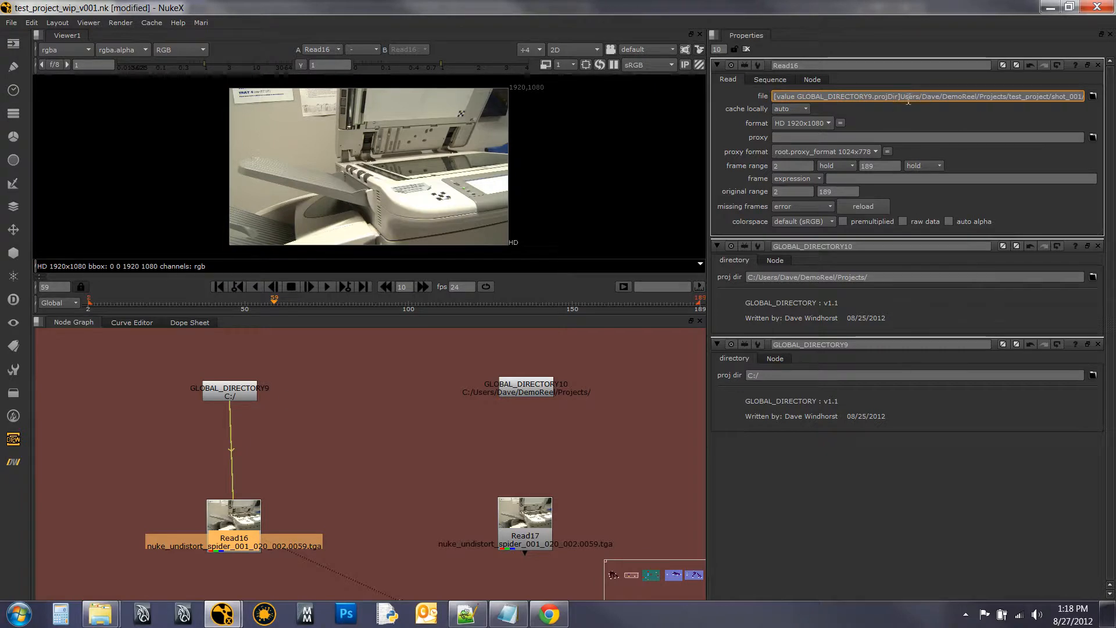
drag(901, 98, 1093, 95)
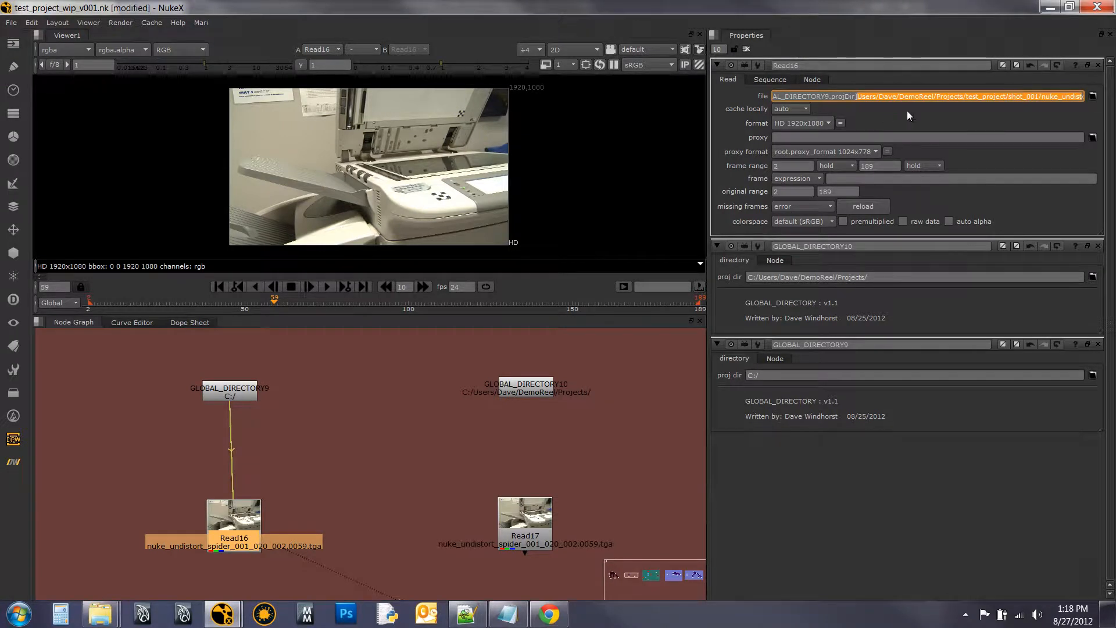
click(746, 49)
click(574, 463)
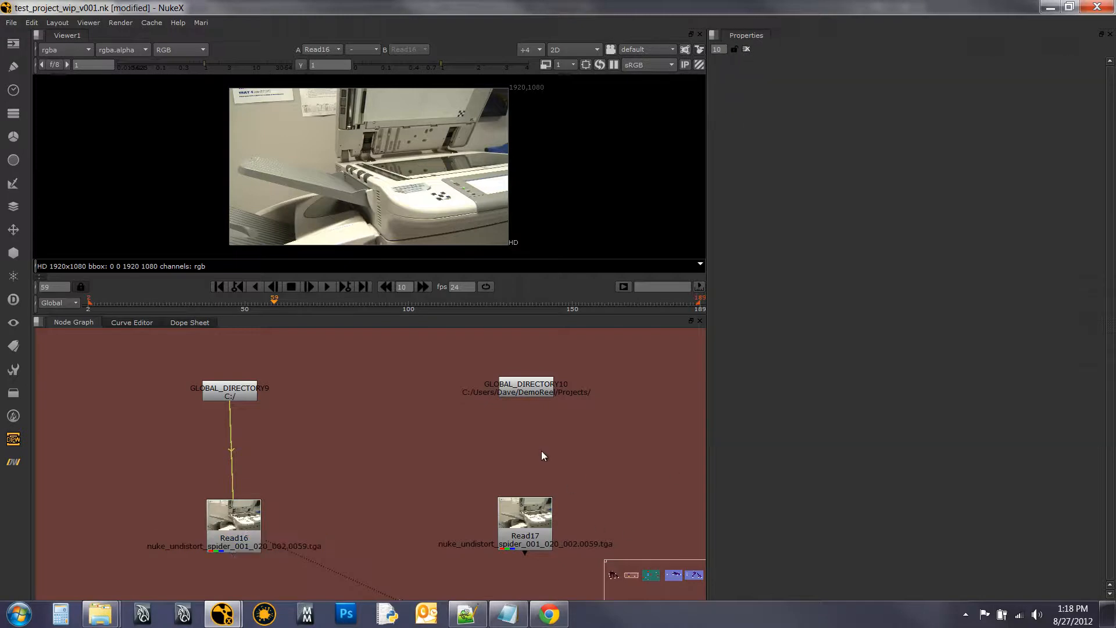
- Link Read17 to GLOBAL_DIRECTORY10 with GD-Read Associate Selected
drag(455, 362, 591, 567)
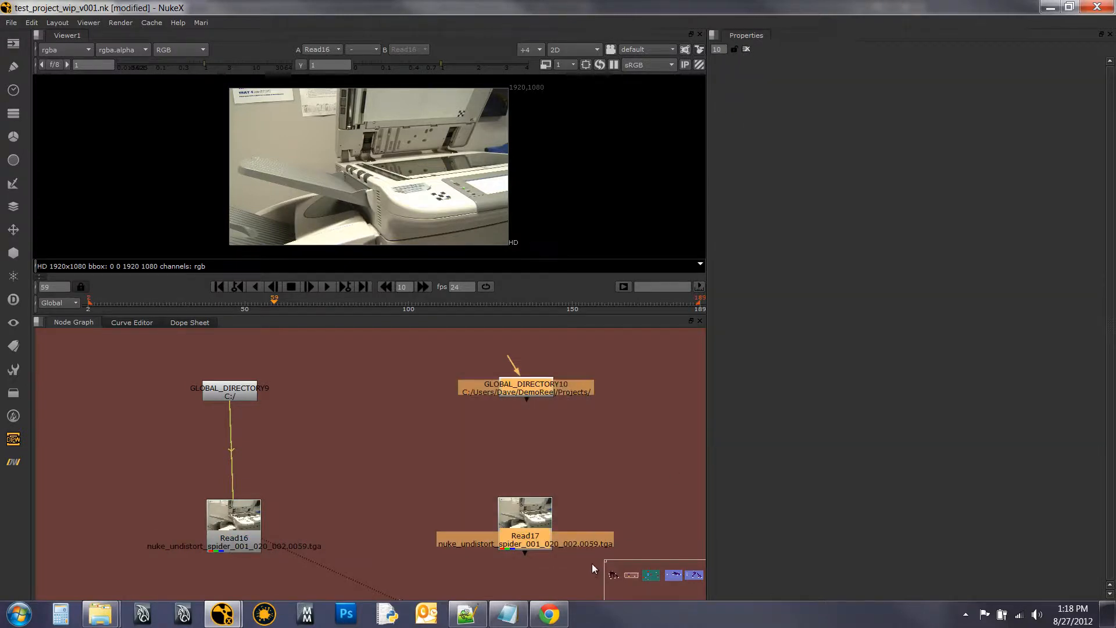
click(13, 461)
mouse_move(52, 458)
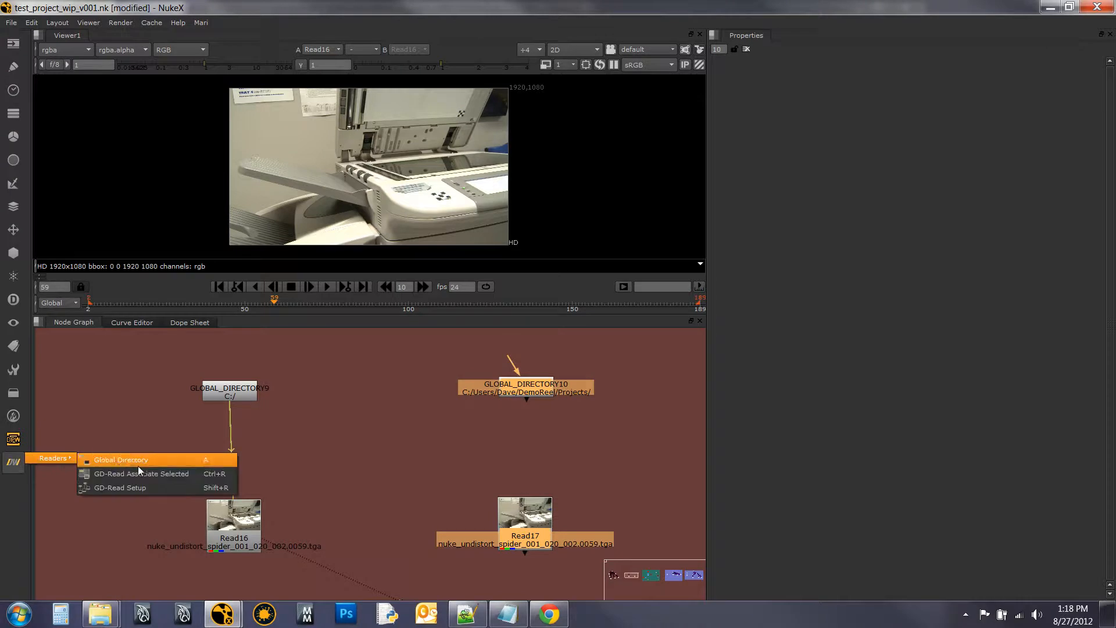
click(170, 474)
click(460, 474)
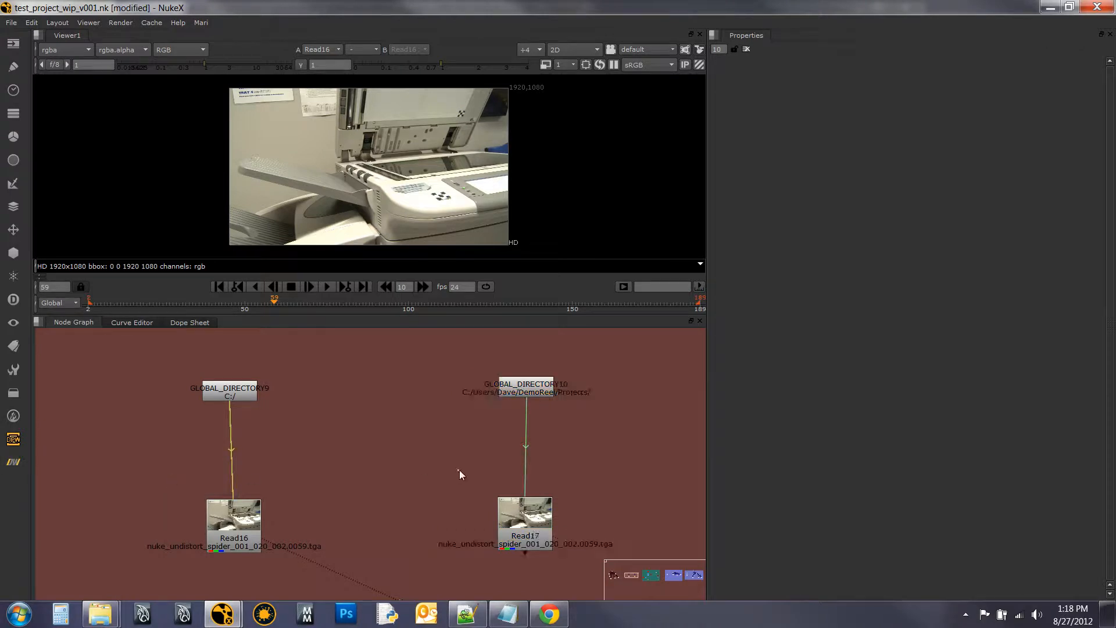
- Show Read17 in the Viewer, examine the directory expression in its file path, and close its properties
click(528, 523)
key(1)
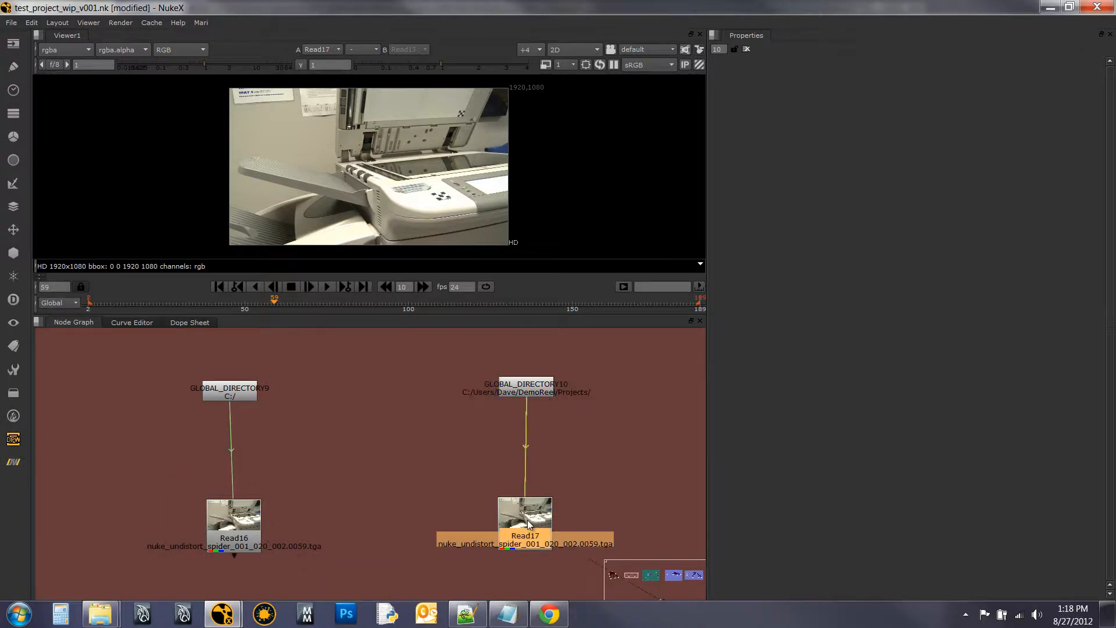
double_click(529, 525)
drag(804, 98, 747, 101)
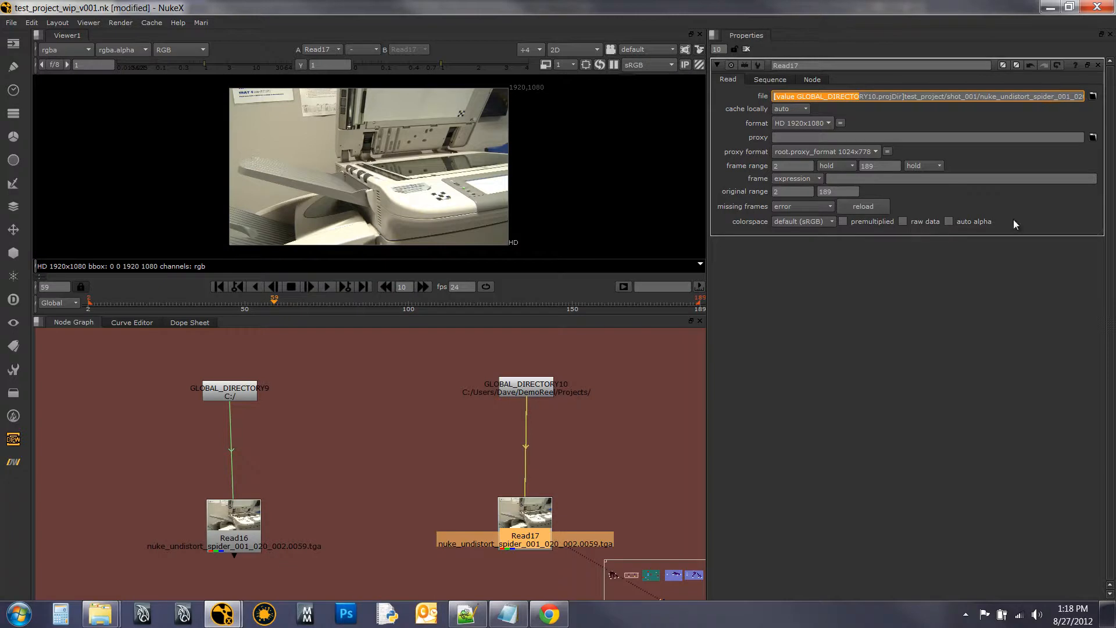
click(592, 449)
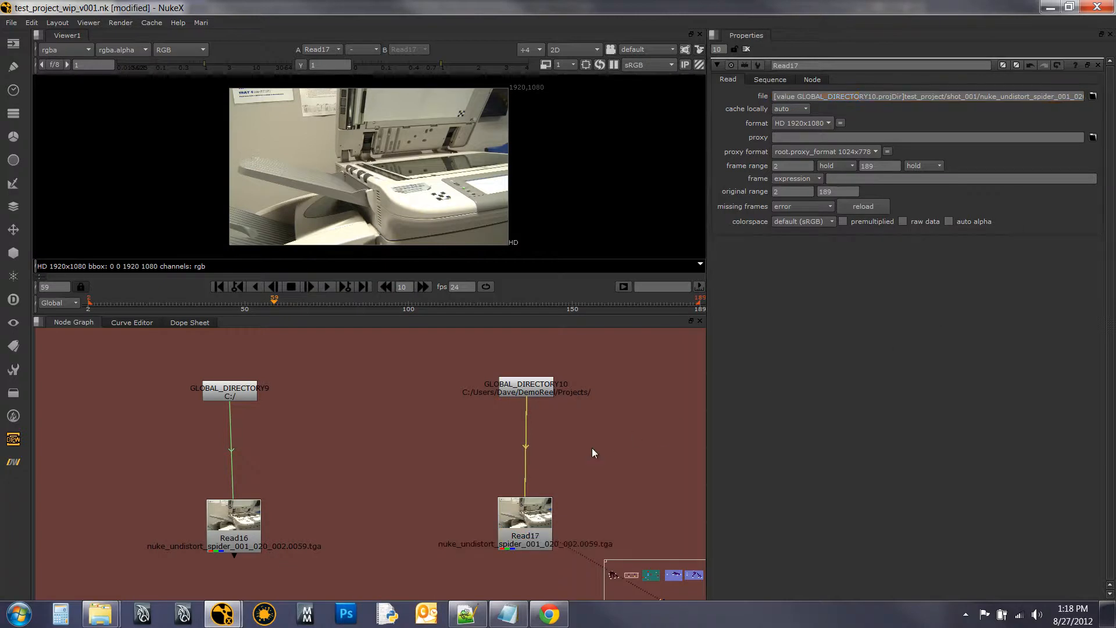
click(746, 48)
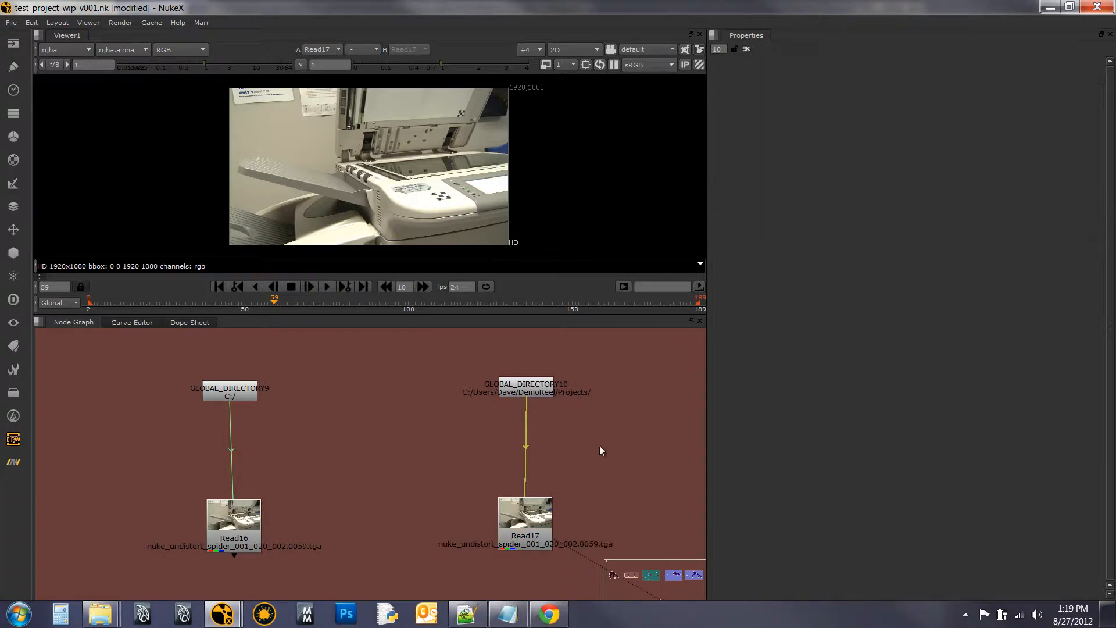
- Move GLOBAL_DIRECTORY9 sideways toward GLOBAL_DIRECTORY10, keeping it above the Read nodes
scroll(524, 480, down, 4)
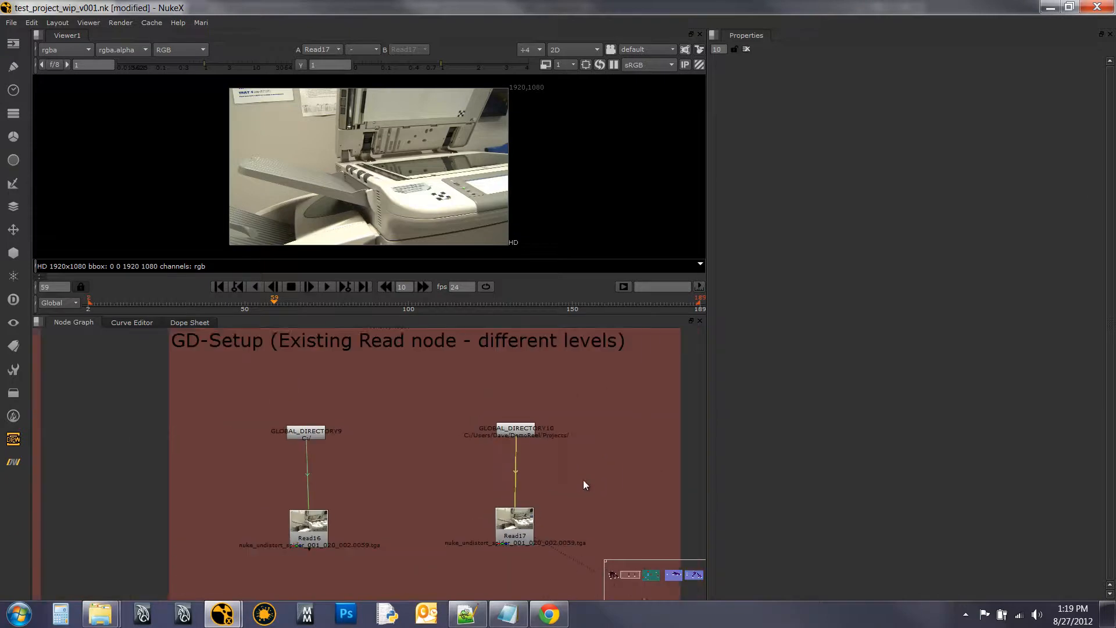
drag(455, 472, 372, 462)
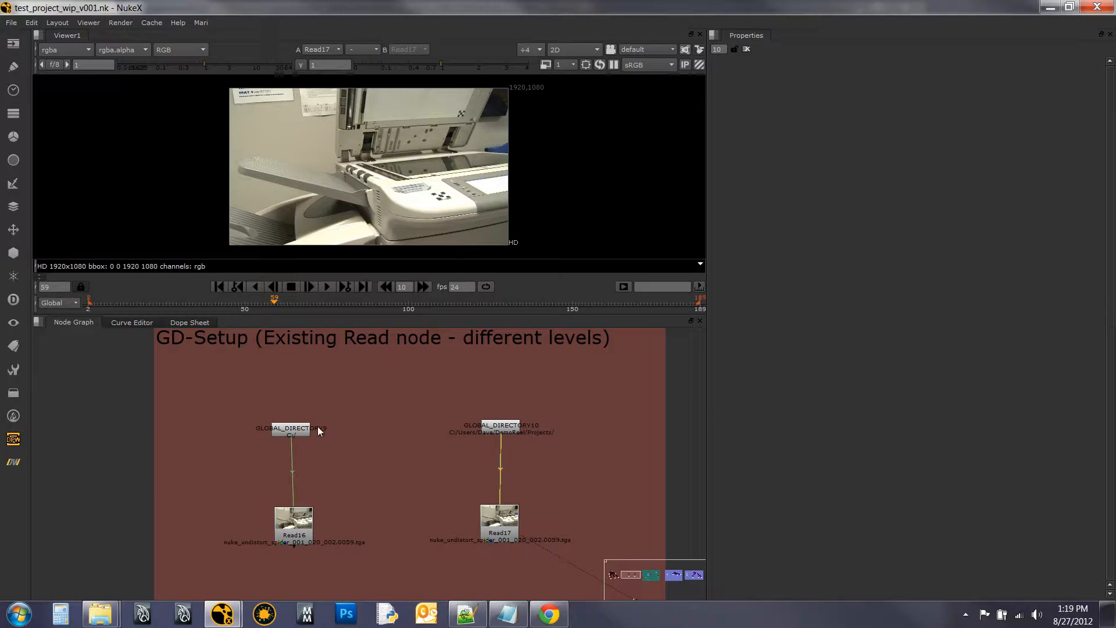
drag(291, 434, 357, 424)
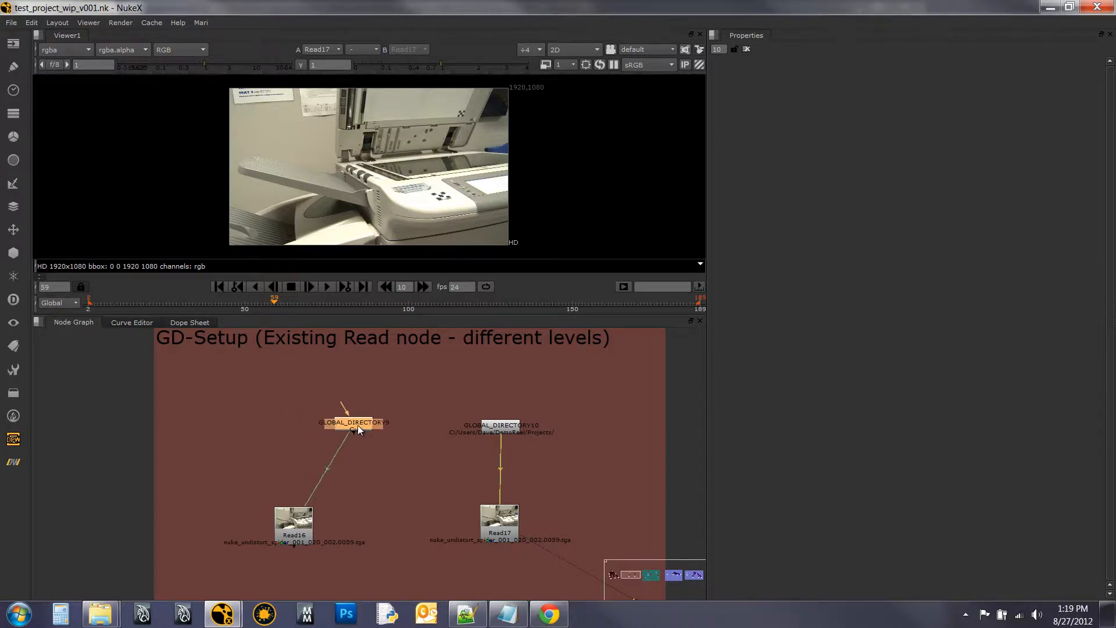
click(372, 451)
- Show the final Merge1 node of the "For Existing Nuke Script - wrong path" setup in the Viewer
scroll(403, 451, down, 2)
mouse_move(520, 505)
mouse_down()
mouse_move(374, 466)
mouse_move(154, 463)
mouse_up()
drag(377, 441, 239, 444)
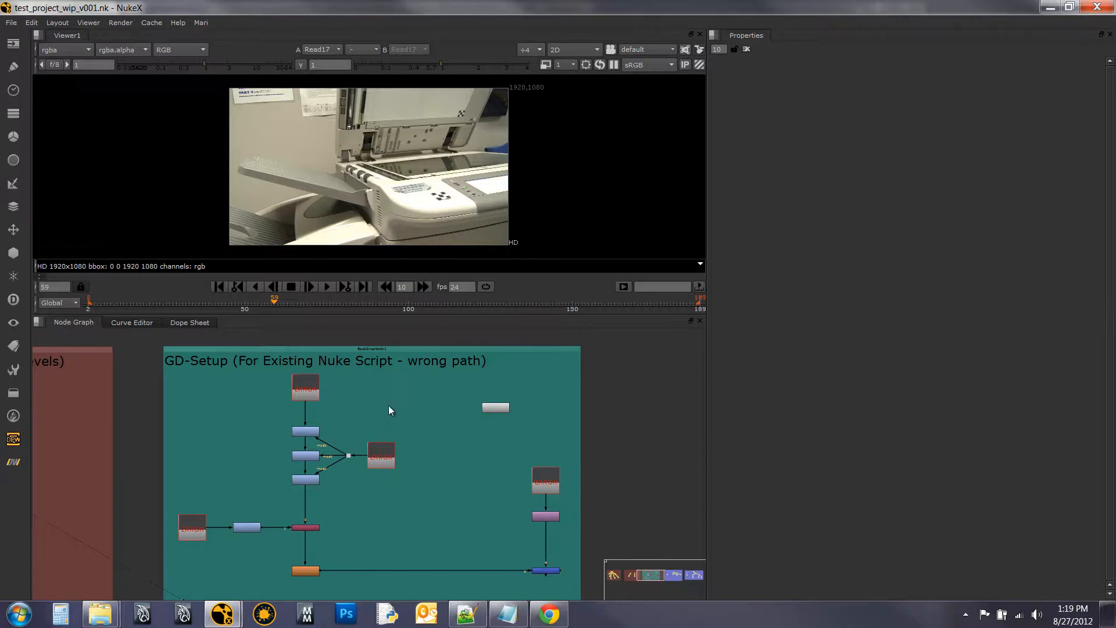
scroll(311, 369, up, 3)
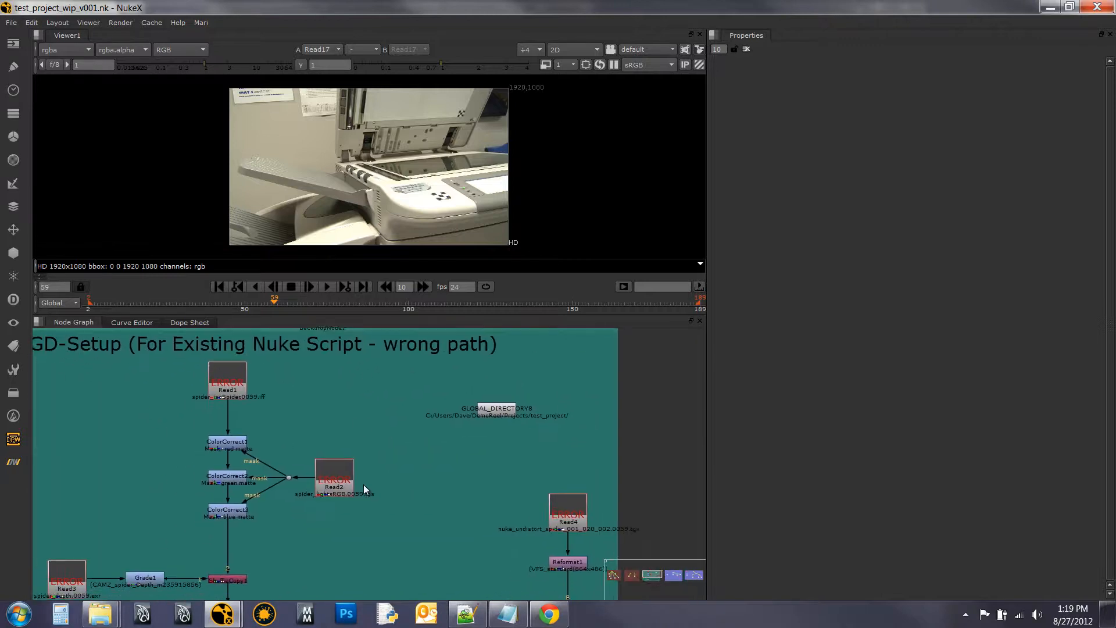
scroll(427, 436, down, 3)
drag(427, 436, 399, 449)
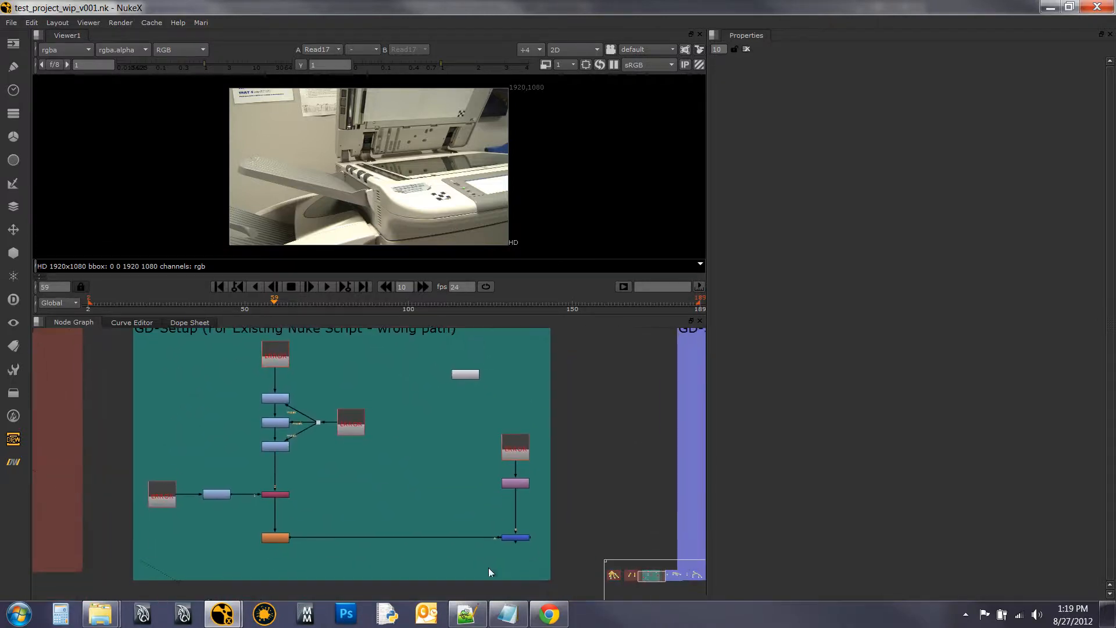
click(515, 537)
key(1)
drag(411, 400, 452, 444)
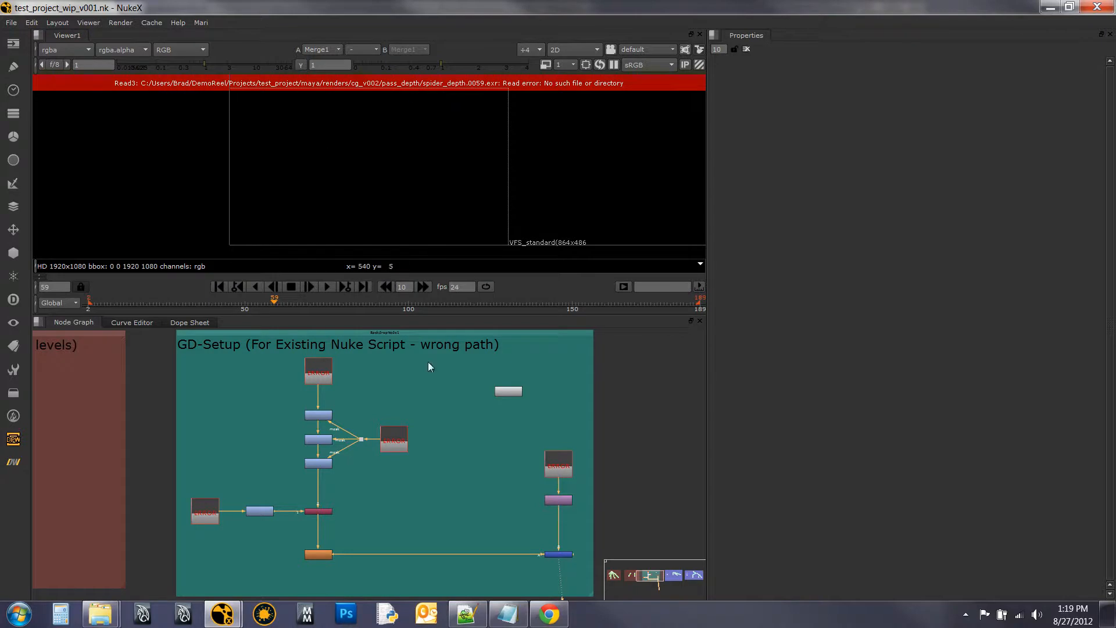
click(489, 450)
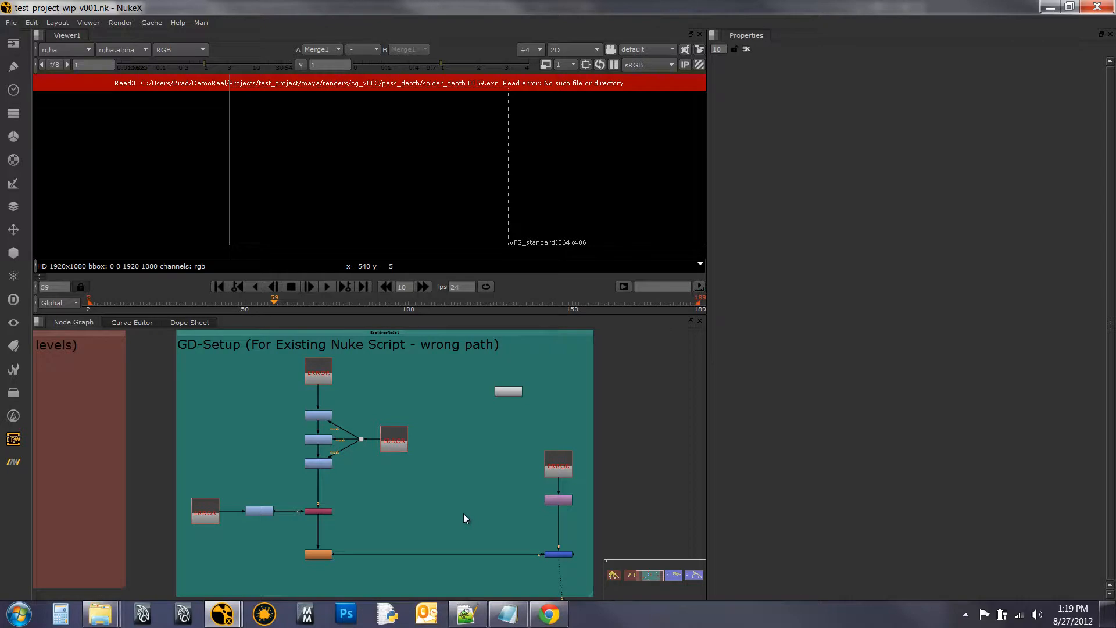
click(13, 462)
mouse_move(52, 458)
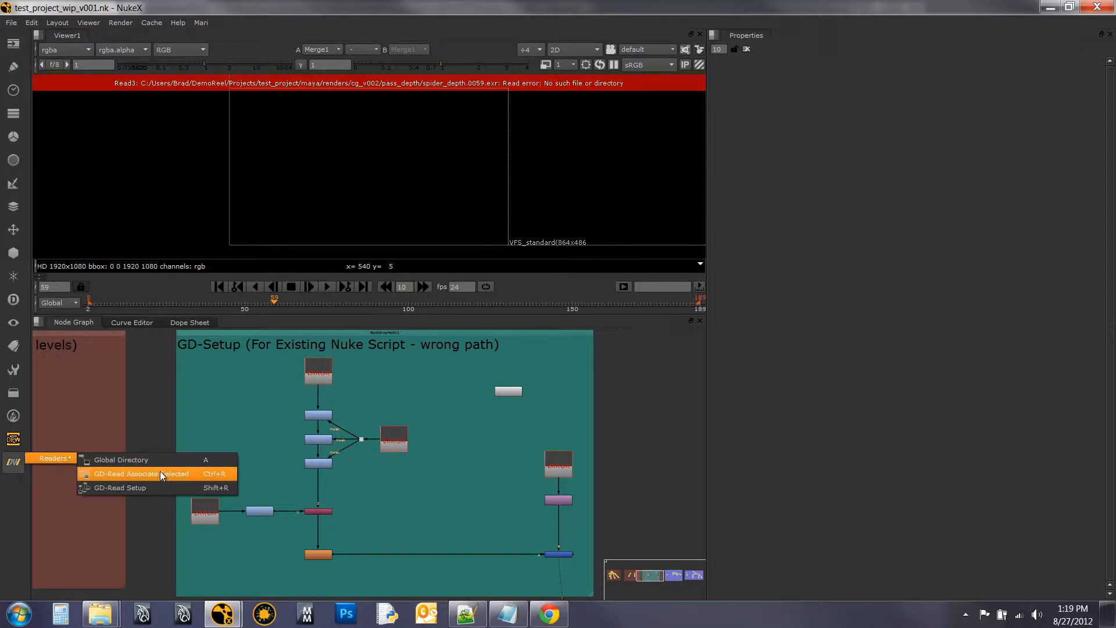
click(458, 488)
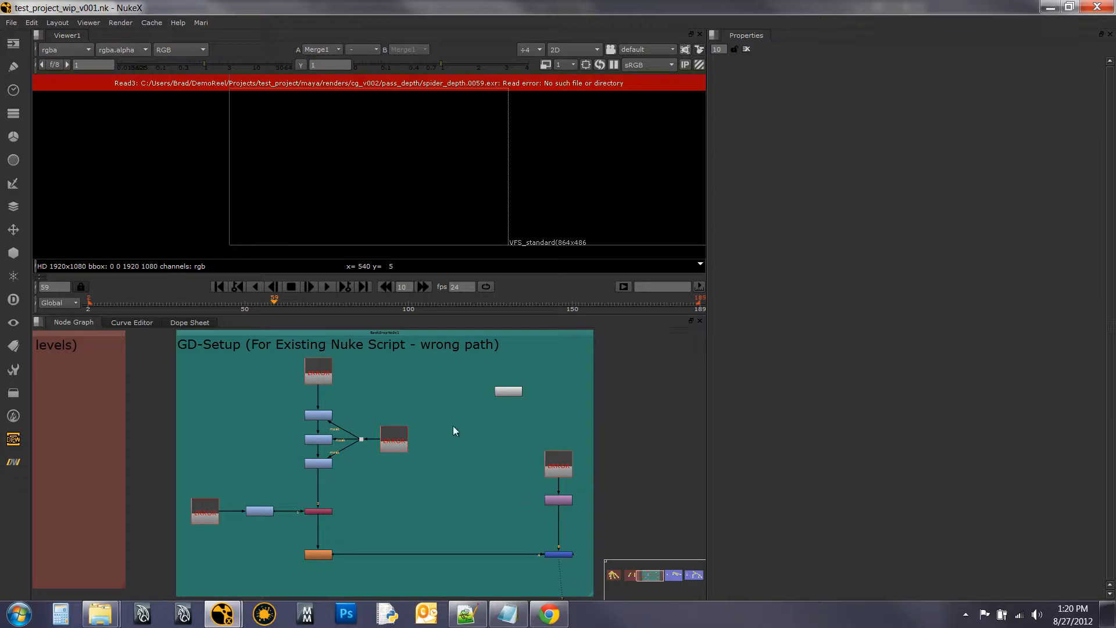
- Shift GLOBAL_DIRECTORY8 slightly within the "For Existing Nuke Script - wrong path" setup and examine its directory path
scroll(487, 399, up, 3)
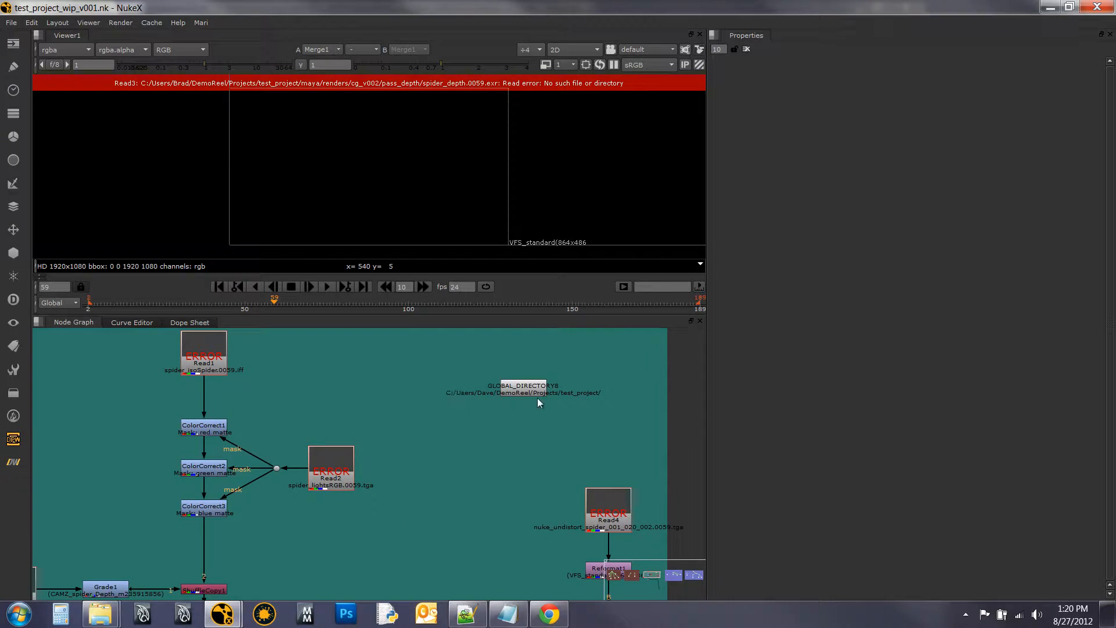
drag(552, 403, 538, 408)
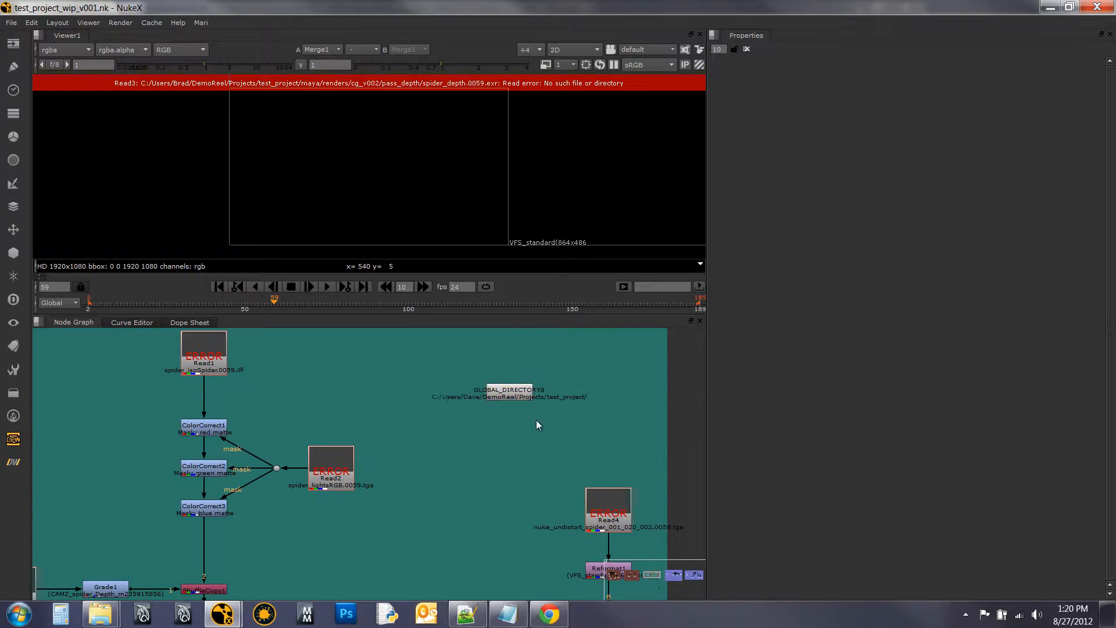
scroll(544, 449, up, 2)
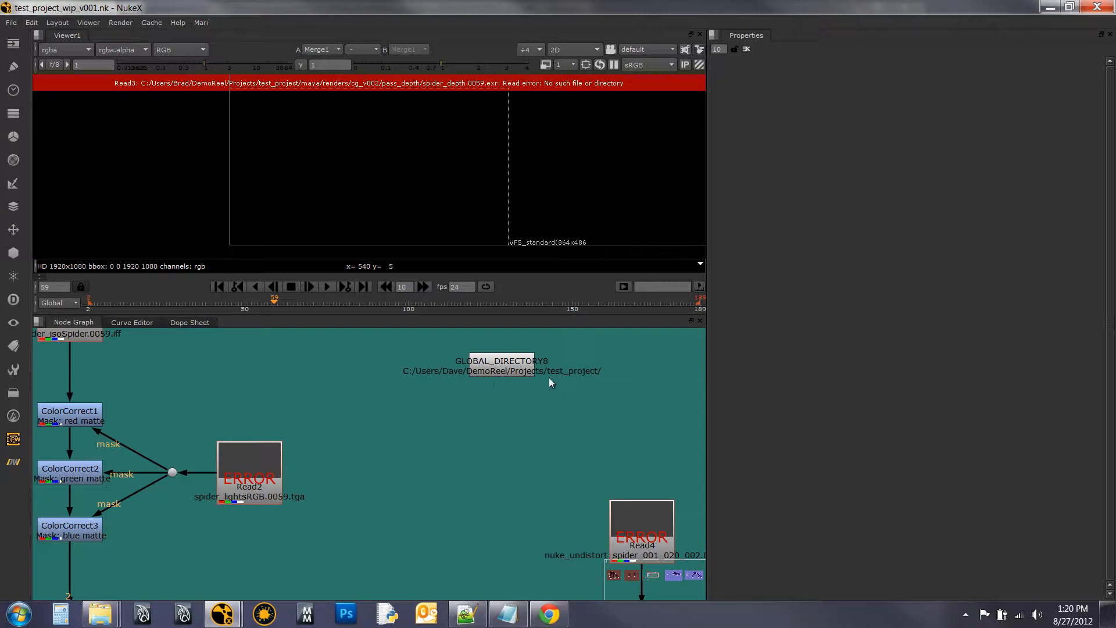
scroll(525, 453, down, 4)
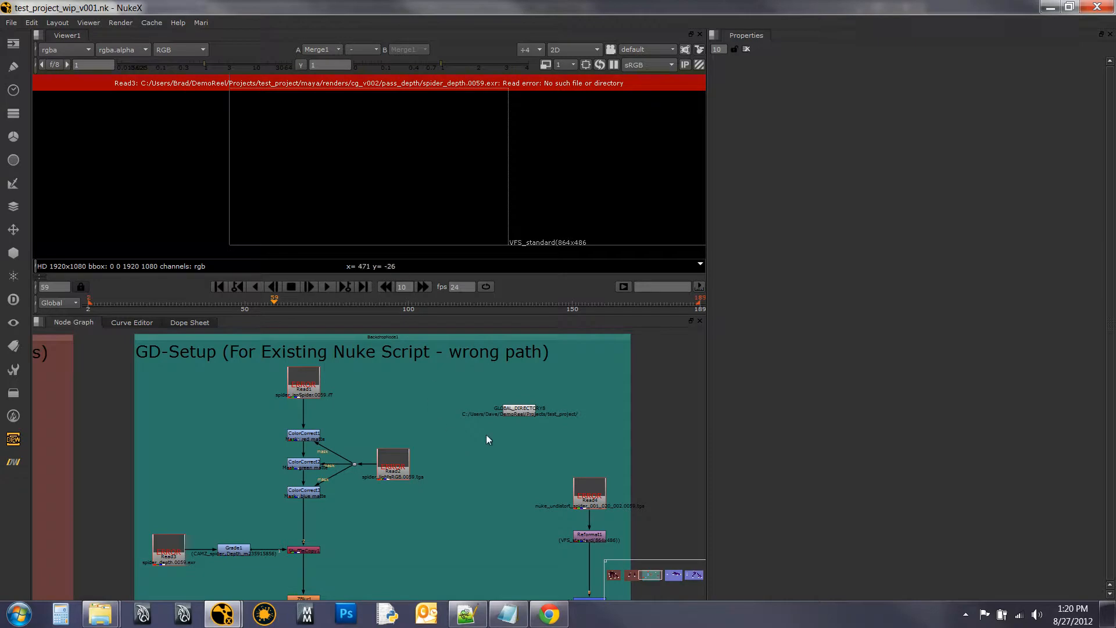
scroll(499, 443, down, 3)
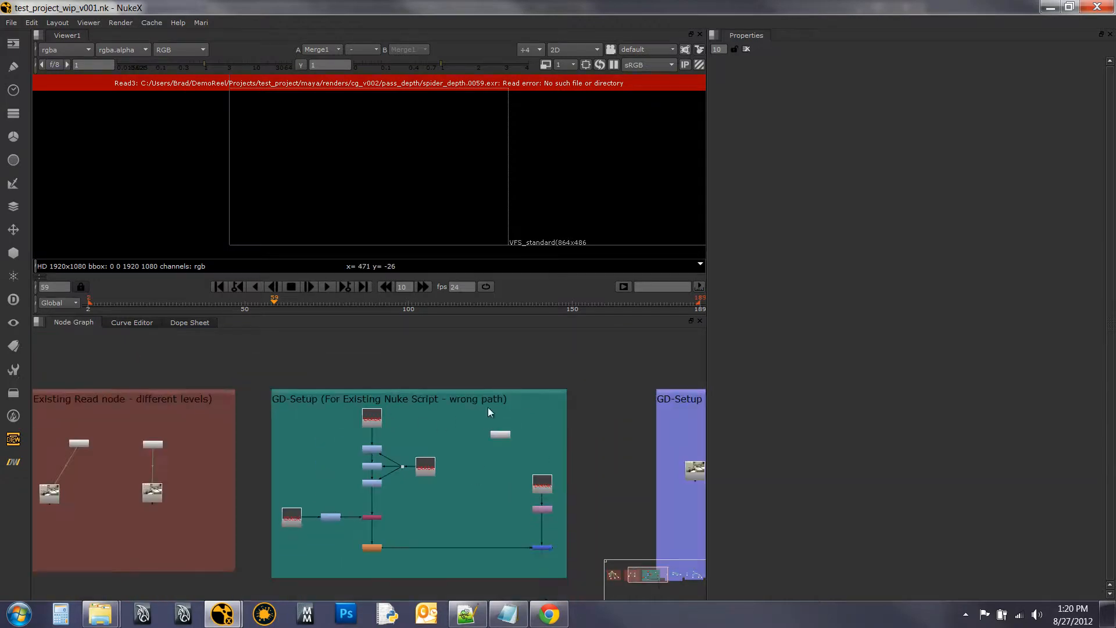
scroll(490, 417, up, 1)
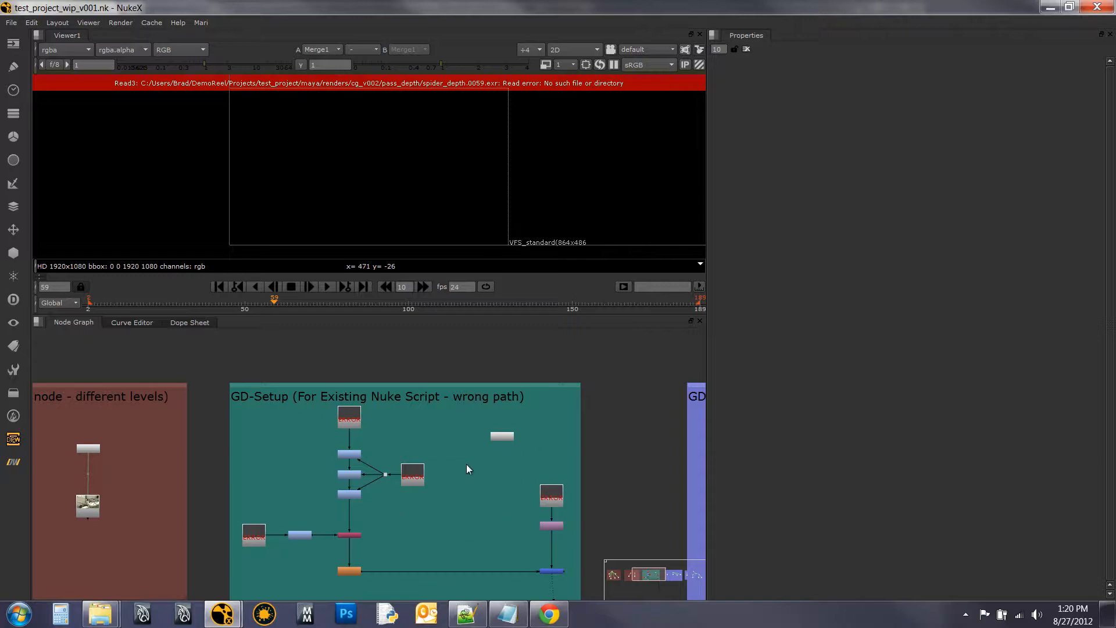
- Open the properties of Read1 in the wrong-path setup and examine its file path
click(347, 415)
double_click(347, 415)
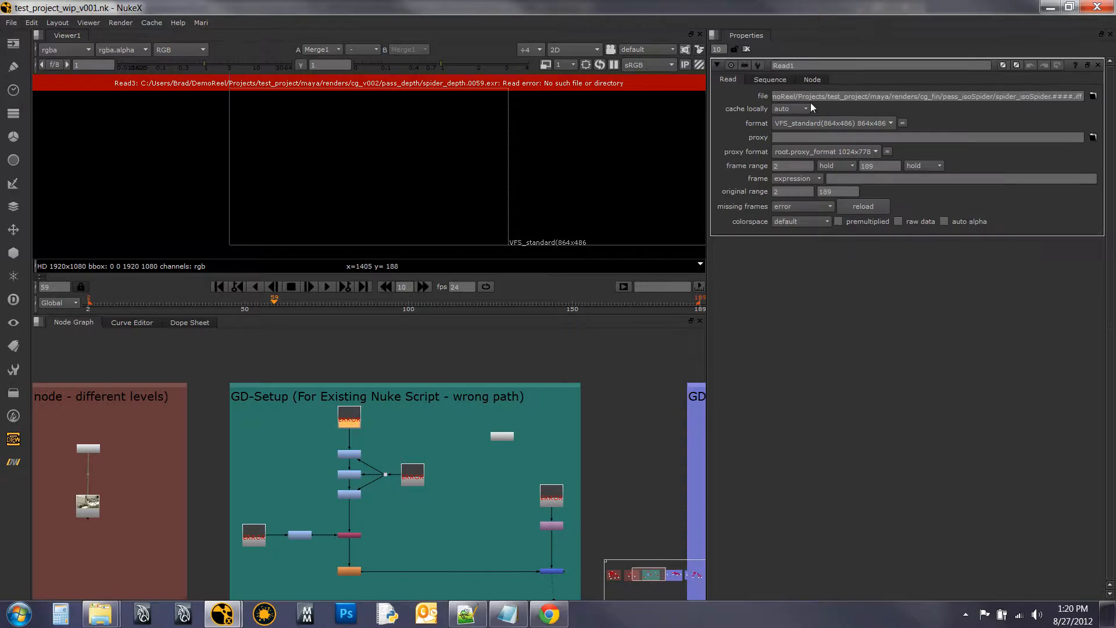
click(488, 470)
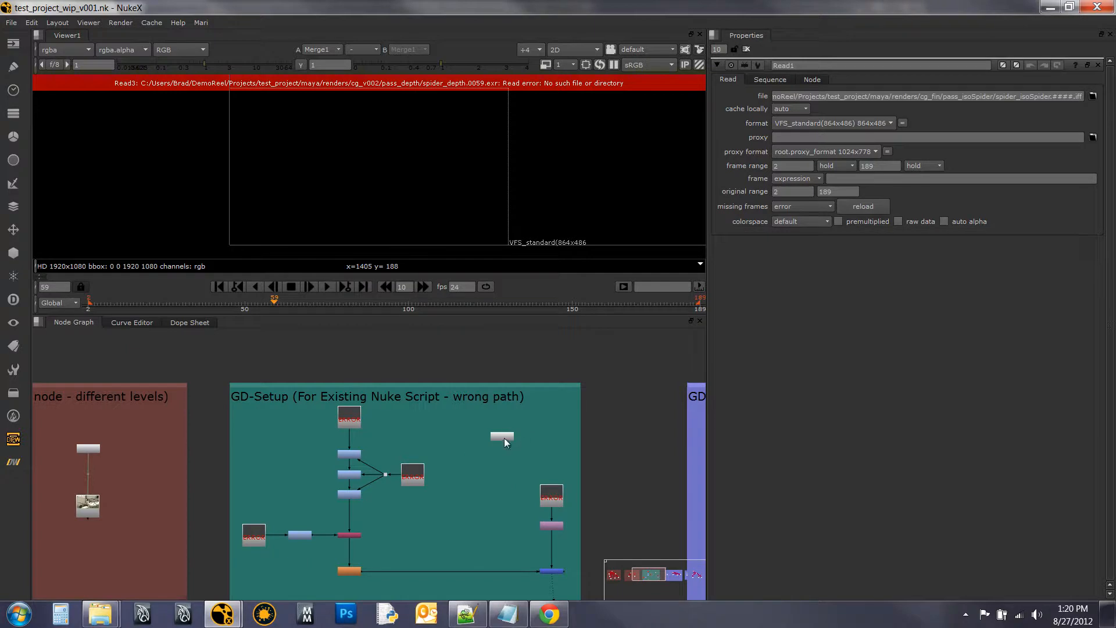
- Run GD-Read Associate Selected on all four broken Read nodes together with GLOBAL_DIRECTORY8 in the wrong-path setup
click(351, 417)
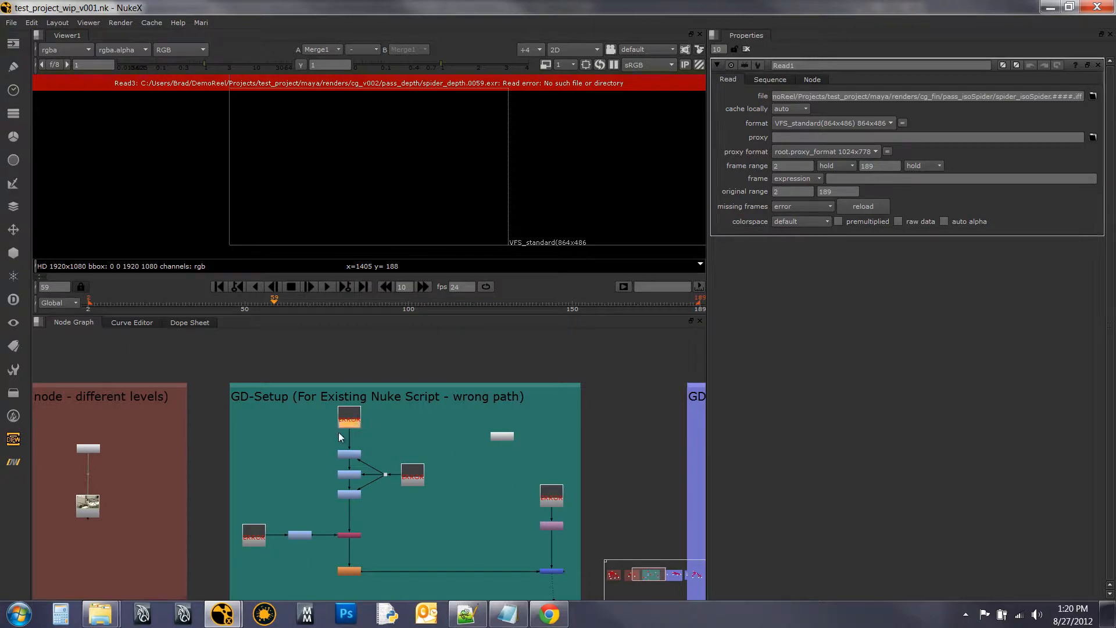
shift+click(248, 531)
shift+click(557, 496)
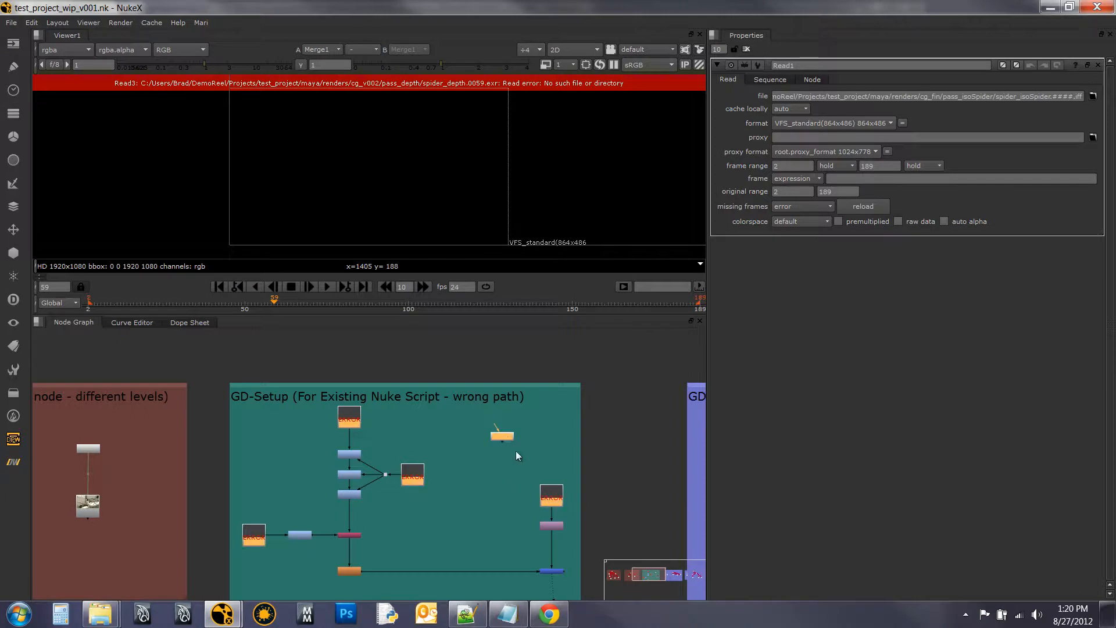
scroll(511, 442, up, 2)
scroll(453, 445, down, 3)
scroll(423, 466, up, 1)
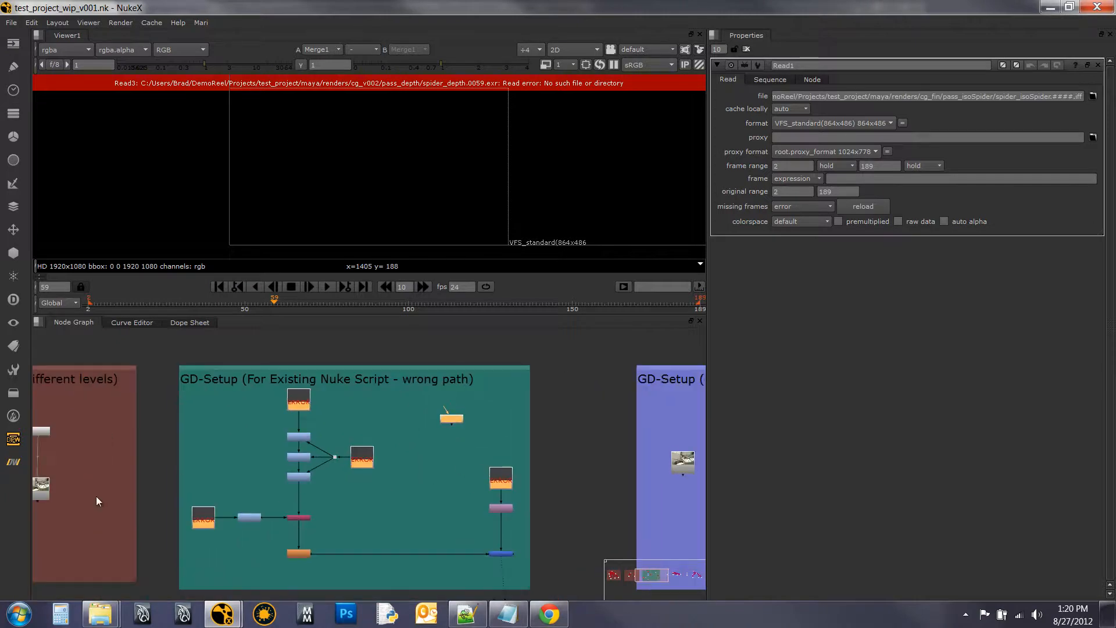
click(20, 462)
mouse_move(41, 459)
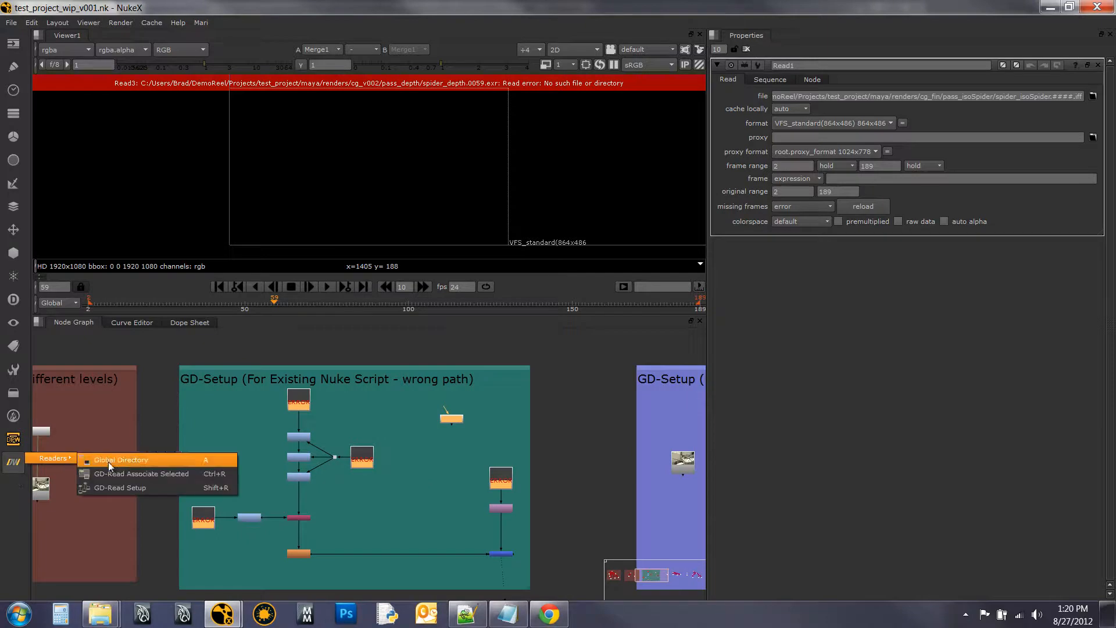
click(150, 473)
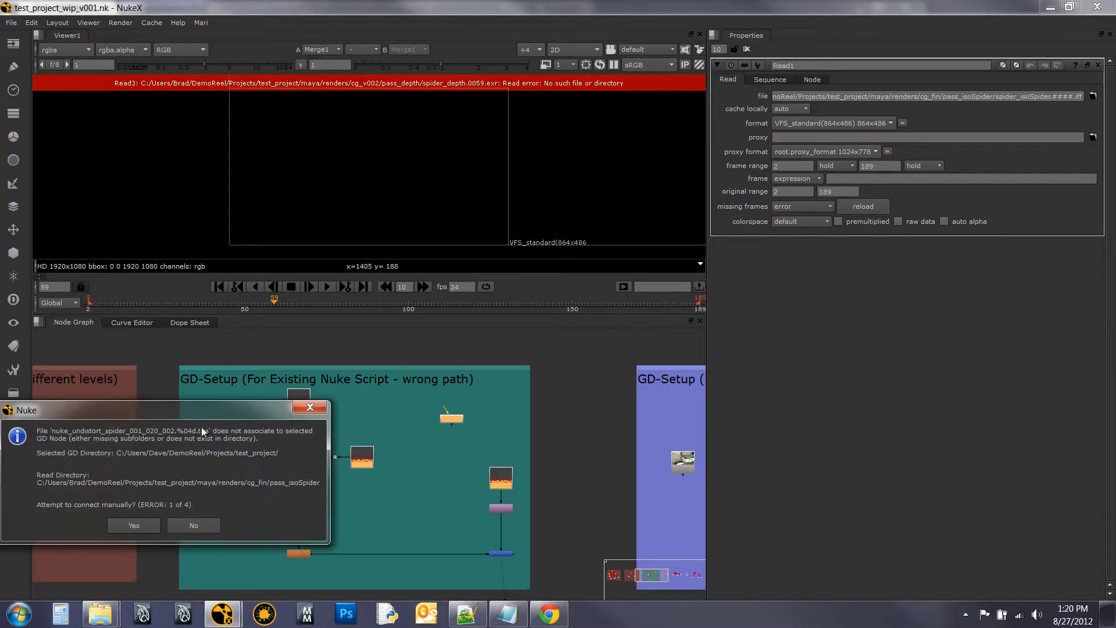
- Agree to connect Read4 manually and assign it the nuke_undistort_spider_001_020_002.####.tga sequence from the shot_001 folder
drag(325, 399, 535, 286)
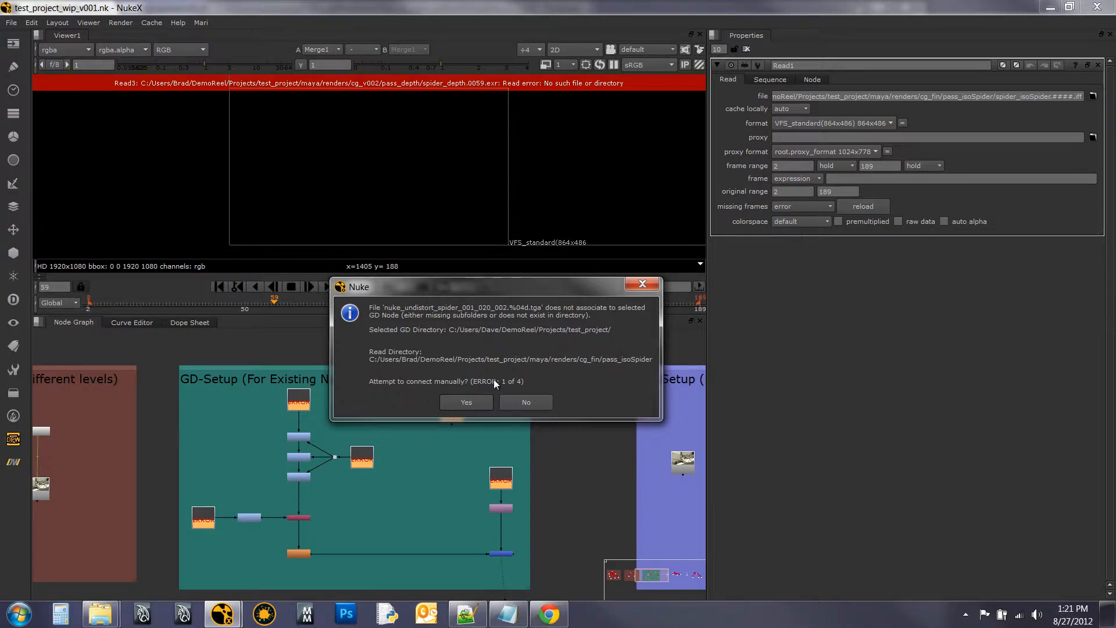
click(467, 402)
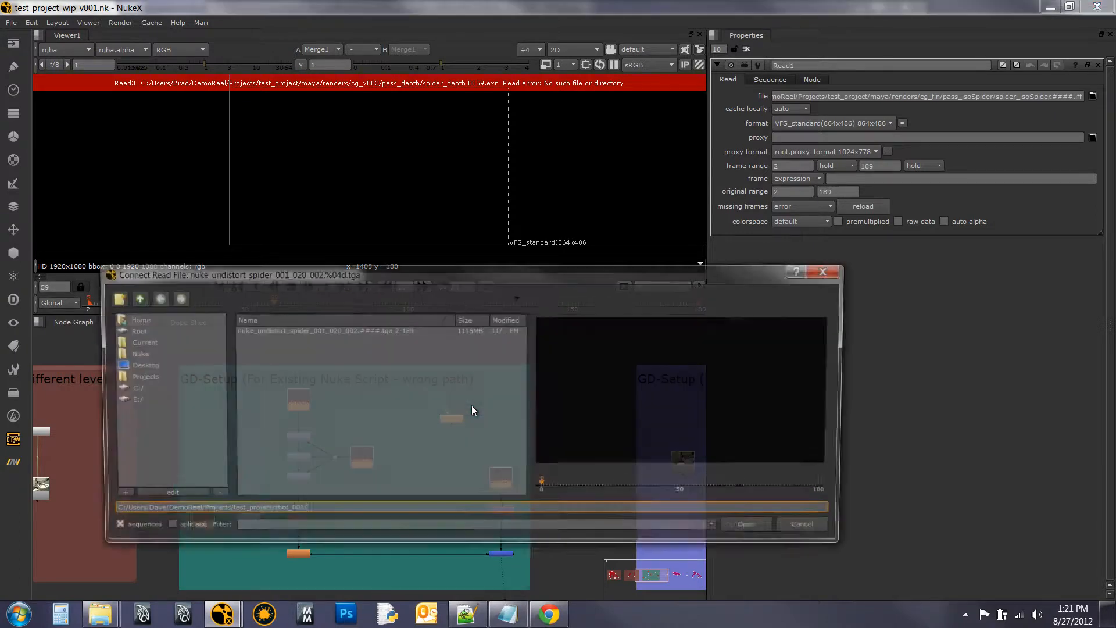
drag(271, 274, 512, 266)
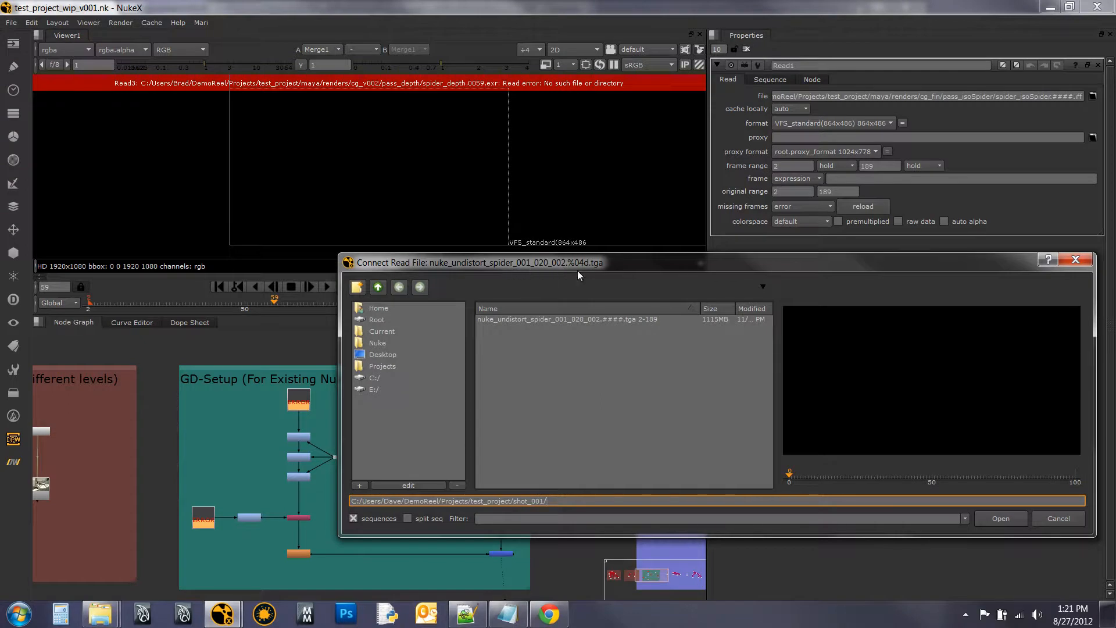
click(555, 320)
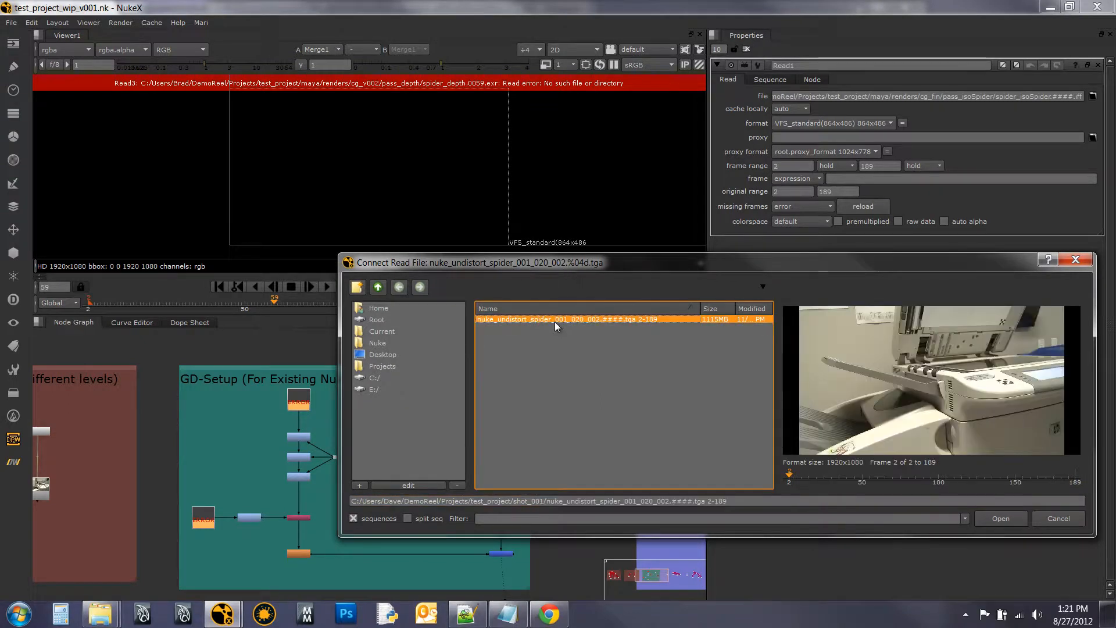
click(999, 518)
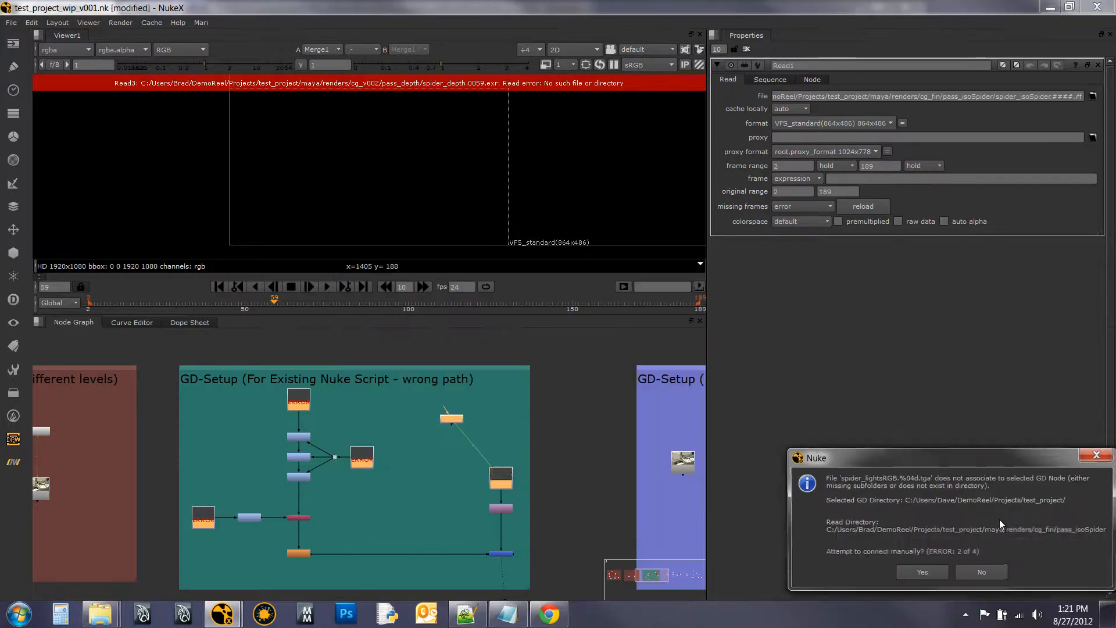
- Connect Read2 manually to the spider_lightsRGB.####.tga sequence in maya/renders/cg_v002/pass_lightsRGB
drag(960, 459, 651, 244)
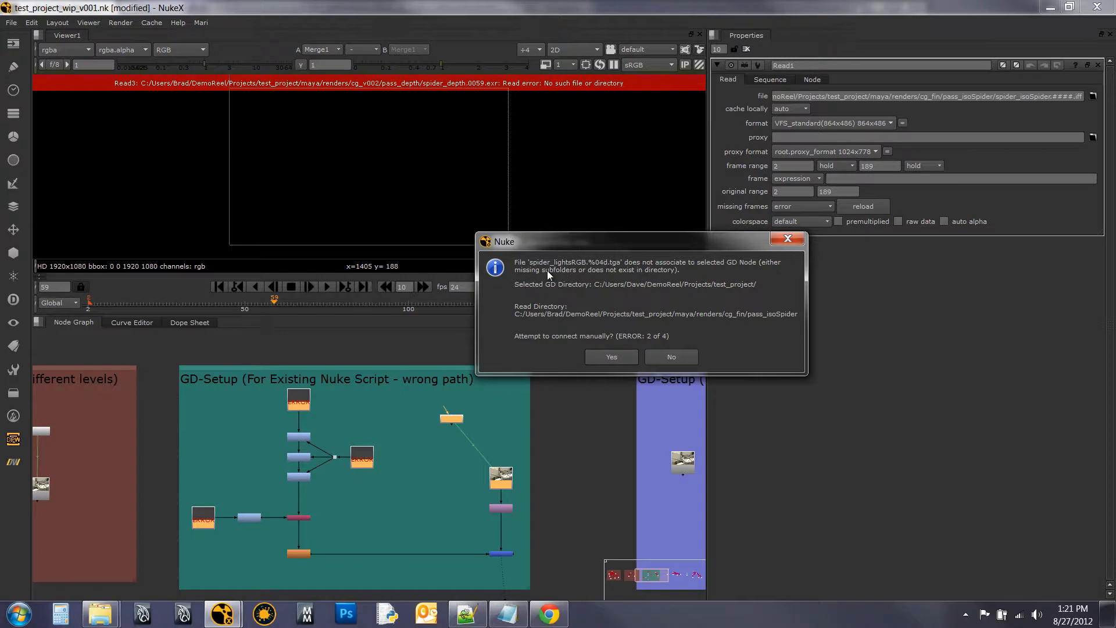
click(606, 361)
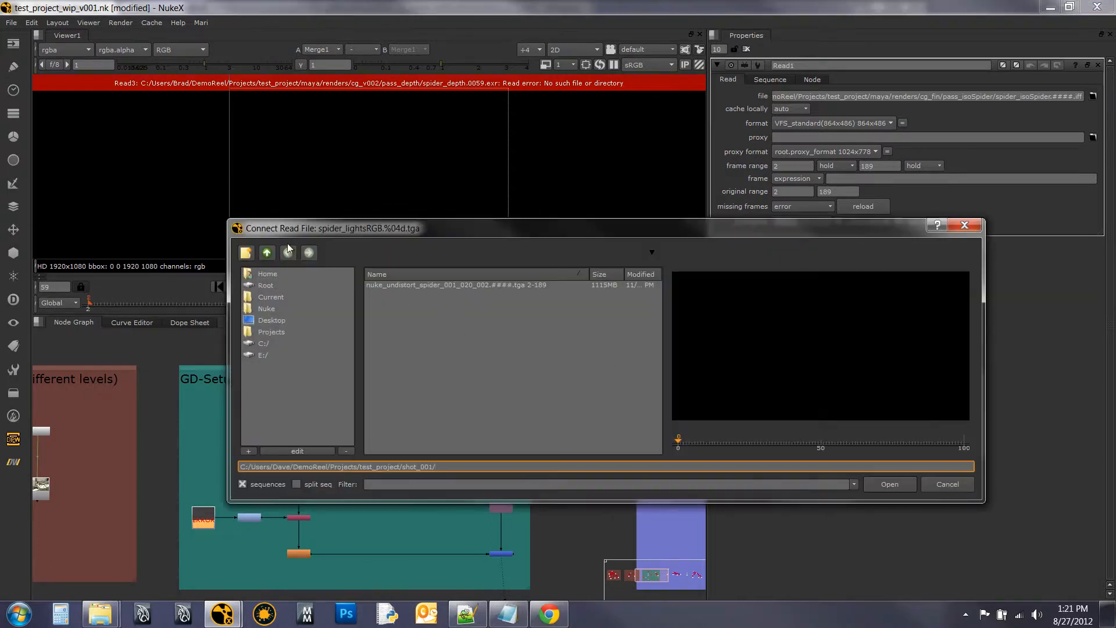
click(267, 252)
double_click(399, 284)
double_click(398, 286)
double_click(401, 293)
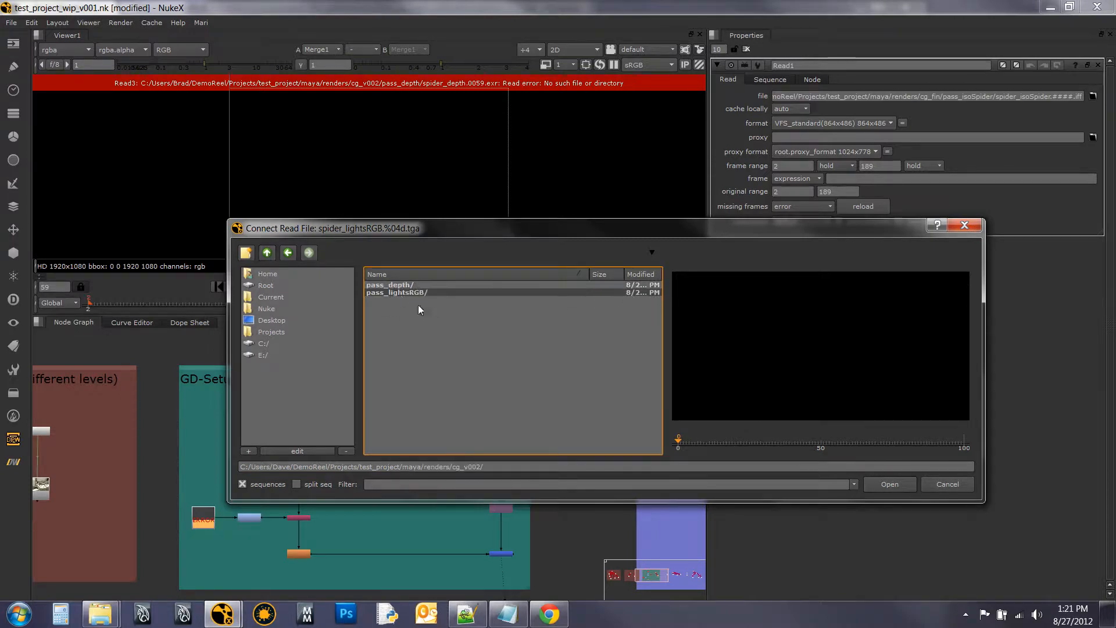
double_click(418, 293)
click(424, 287)
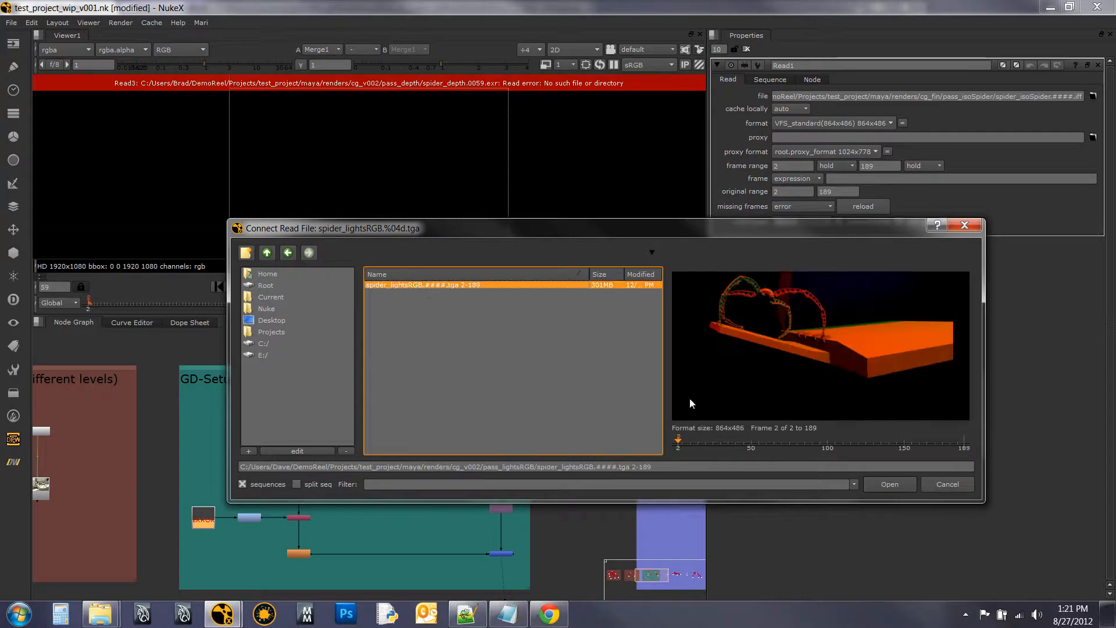
click(889, 484)
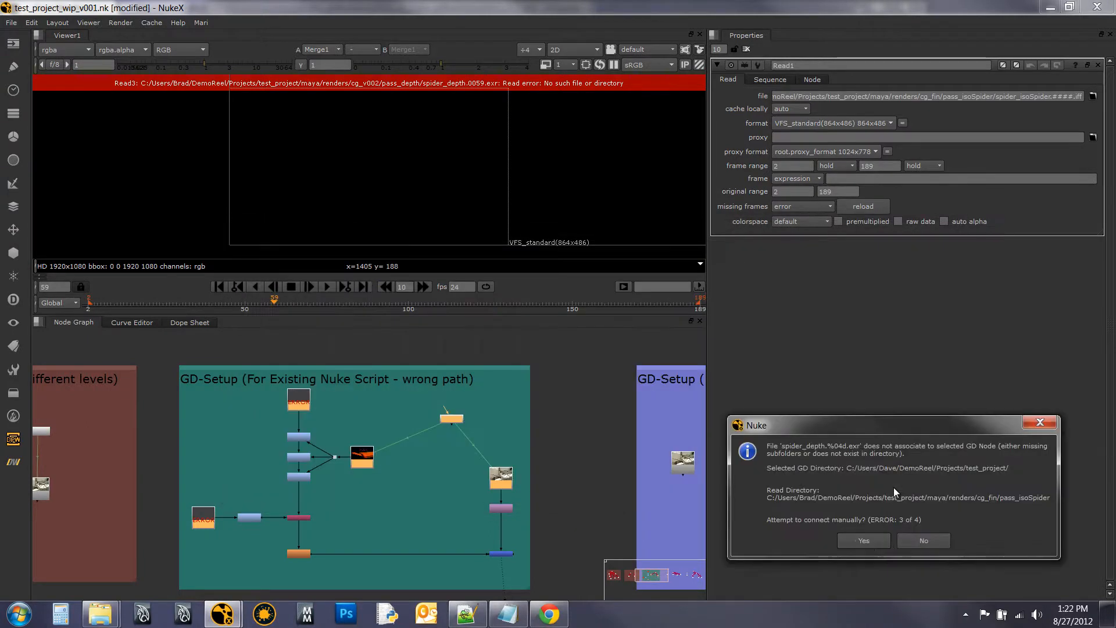
- Connect Read3 manually to the spider_depth.####.exr sequence in maya/renders/cg_v002/pass_depth
drag(873, 430, 709, 224)
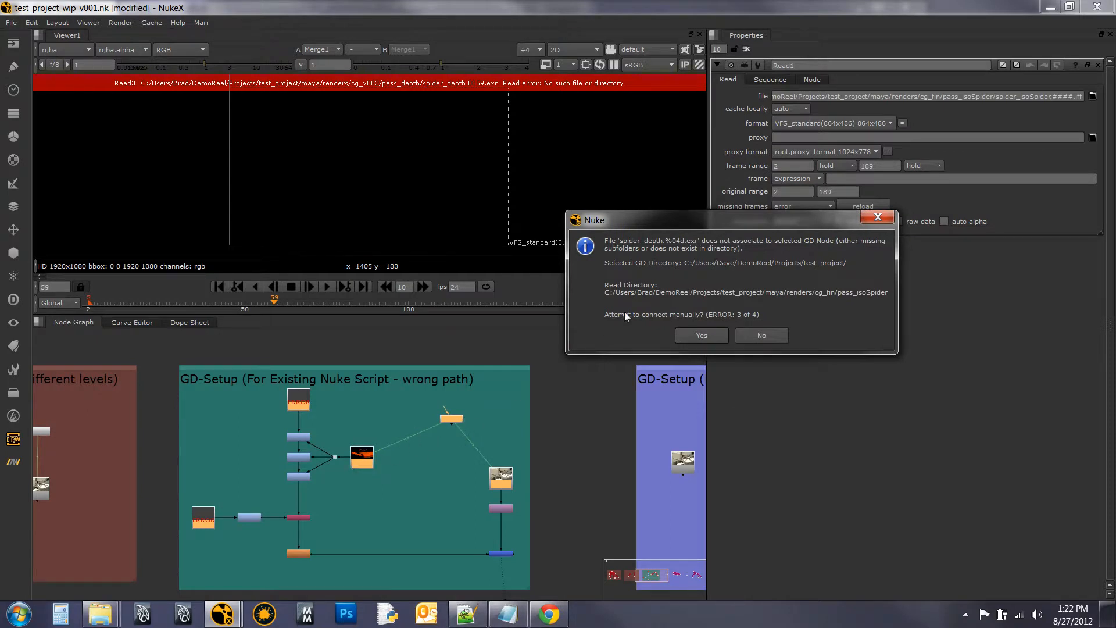
click(714, 337)
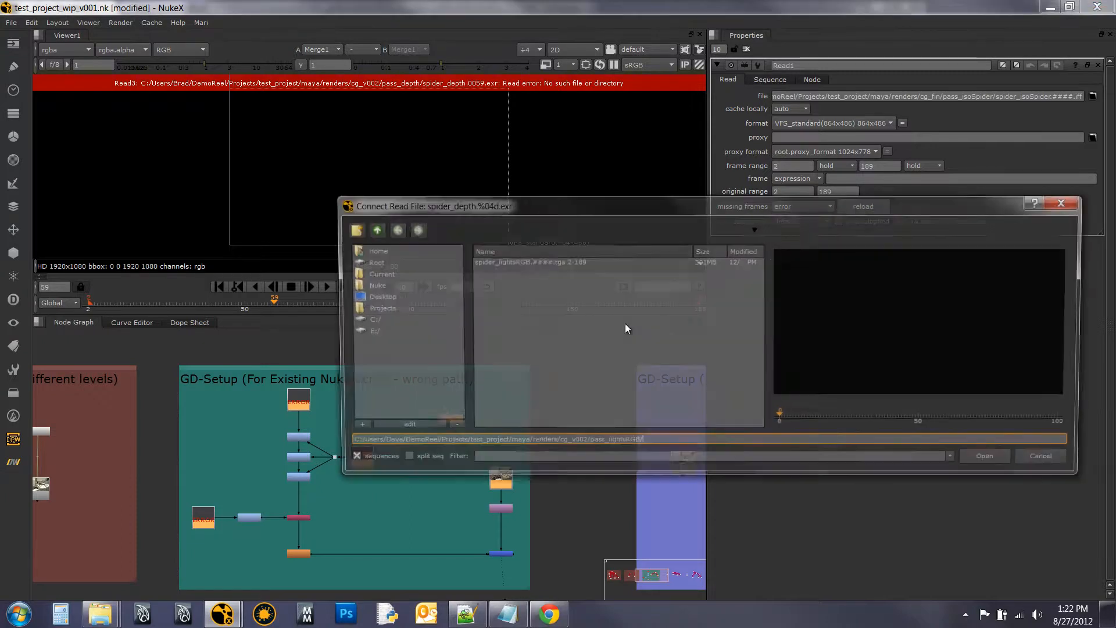
double_click(487, 261)
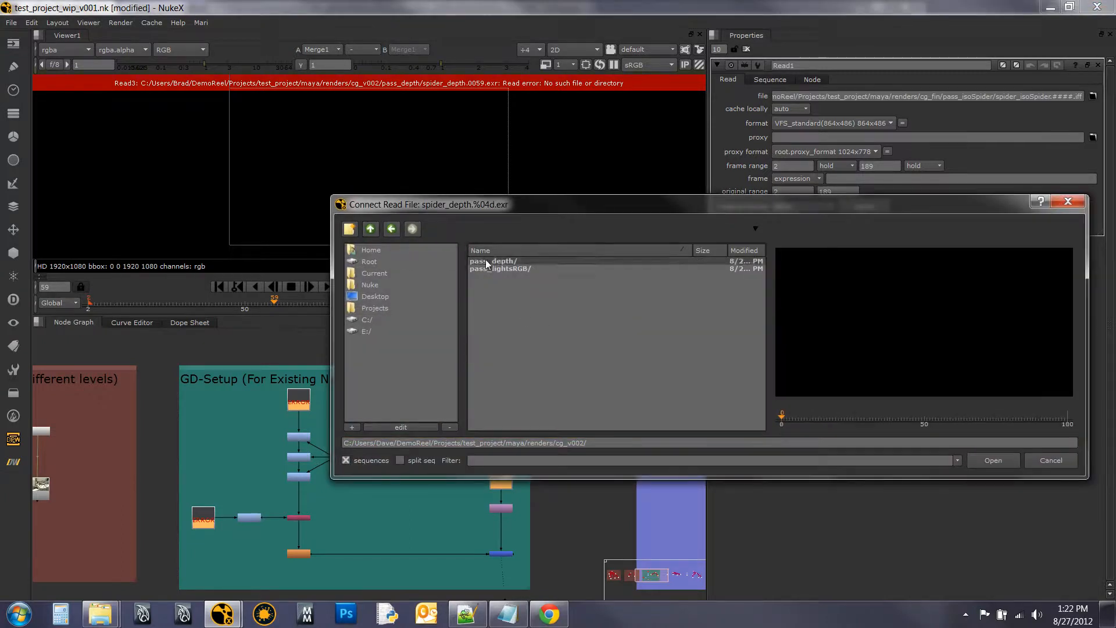
click(487, 260)
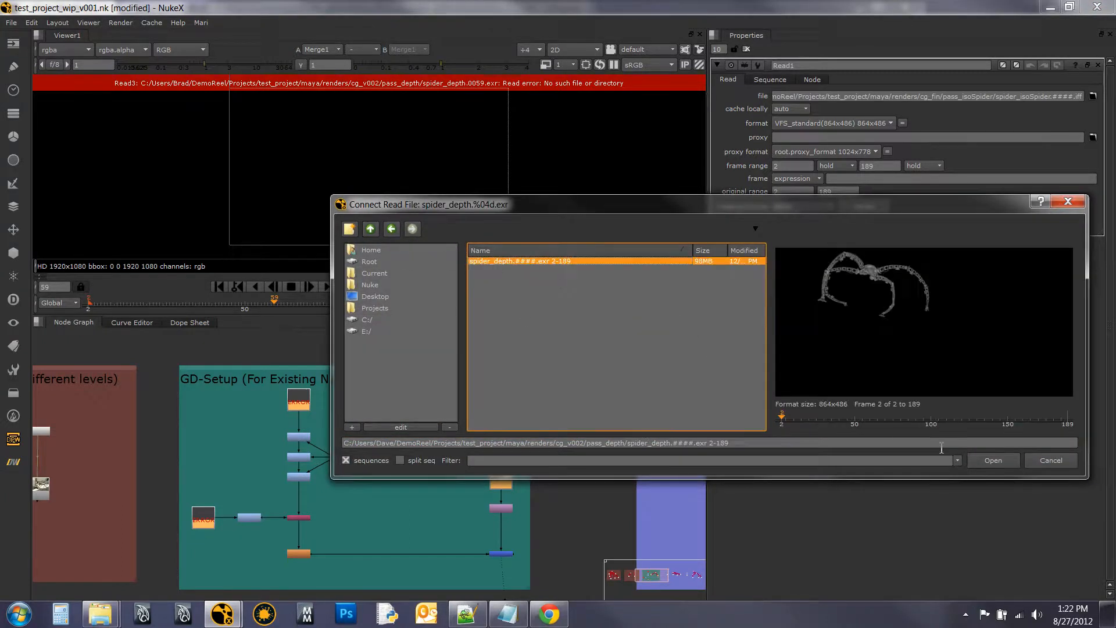
click(993, 461)
- Connect Read1 manually to the spider_isoSpider.####.iff sequence in maya/renders/cg_fin/pass_isoSpider
drag(911, 405, 550, 272)
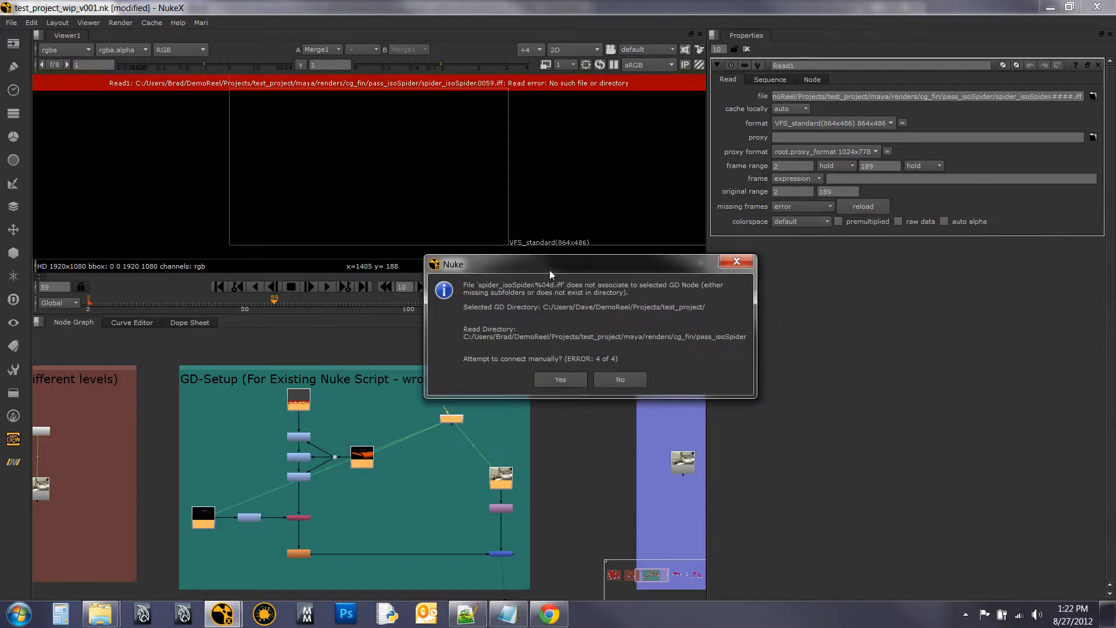
click(554, 382)
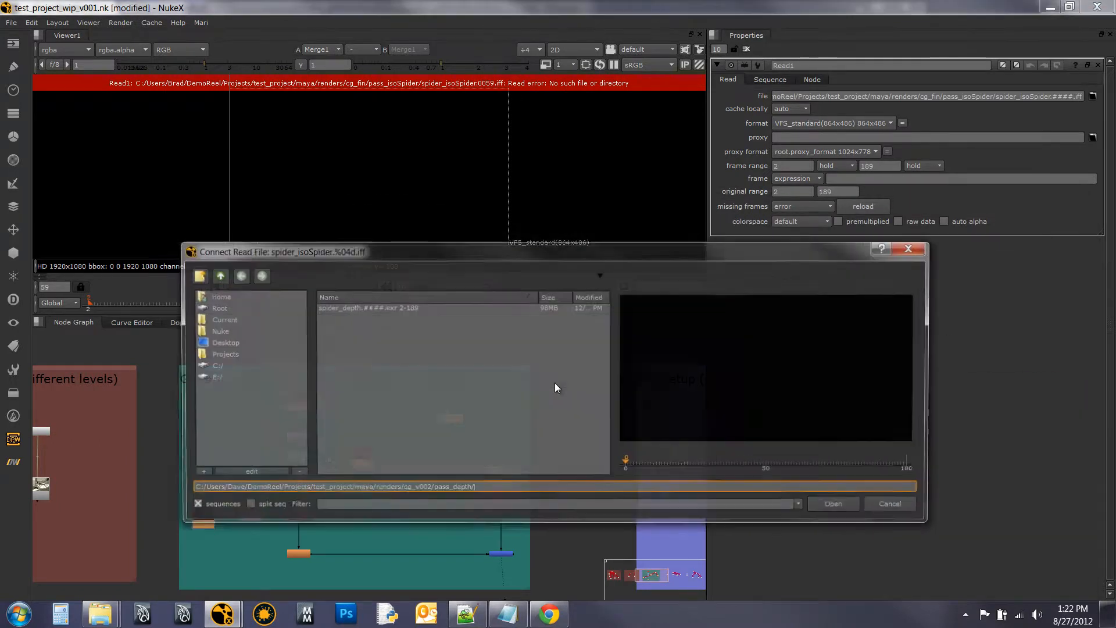
click(217, 276)
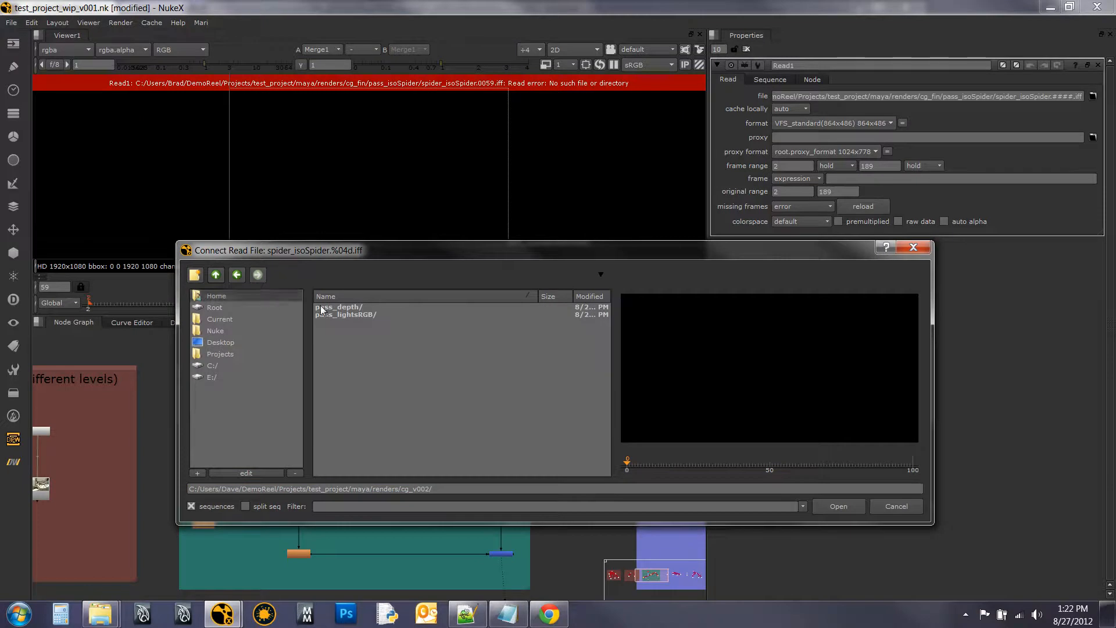
click(219, 276)
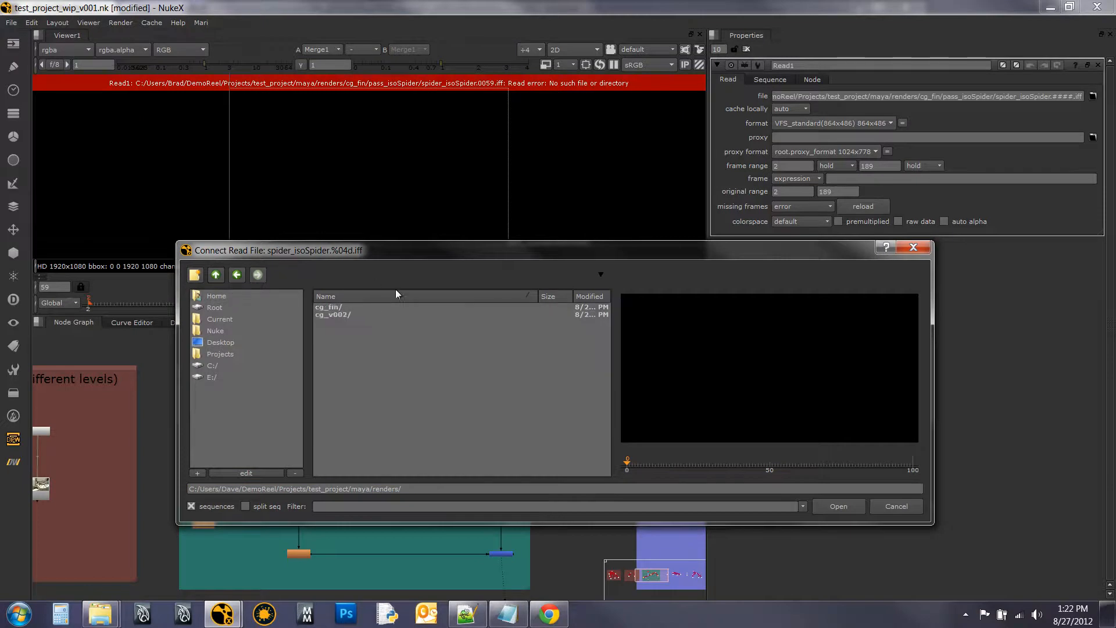
double_click(347, 308)
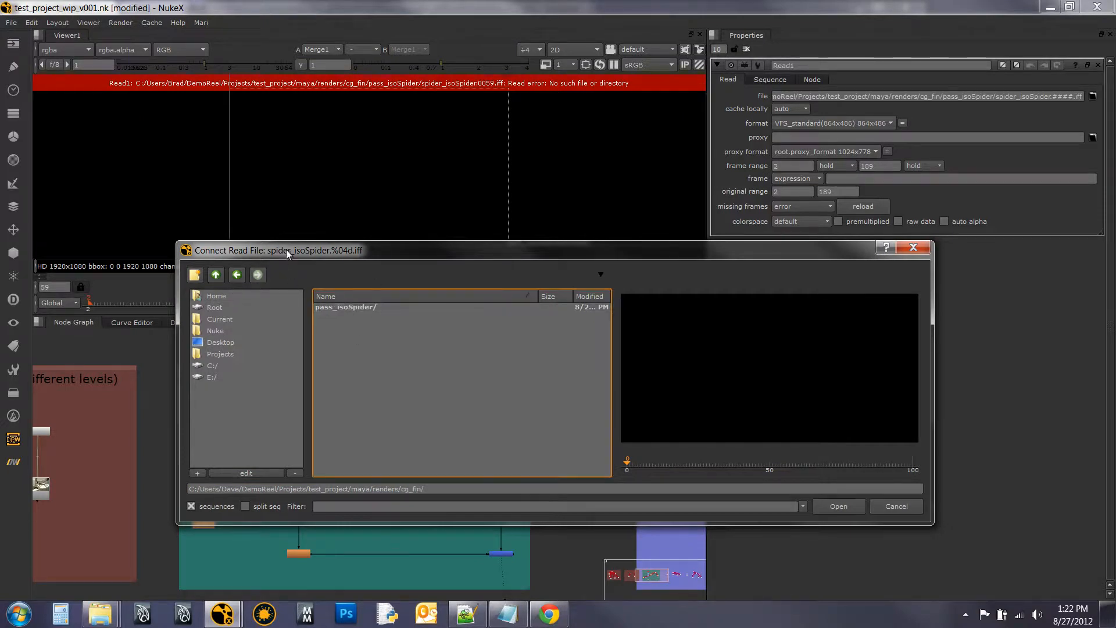
double_click(335, 306)
click(361, 307)
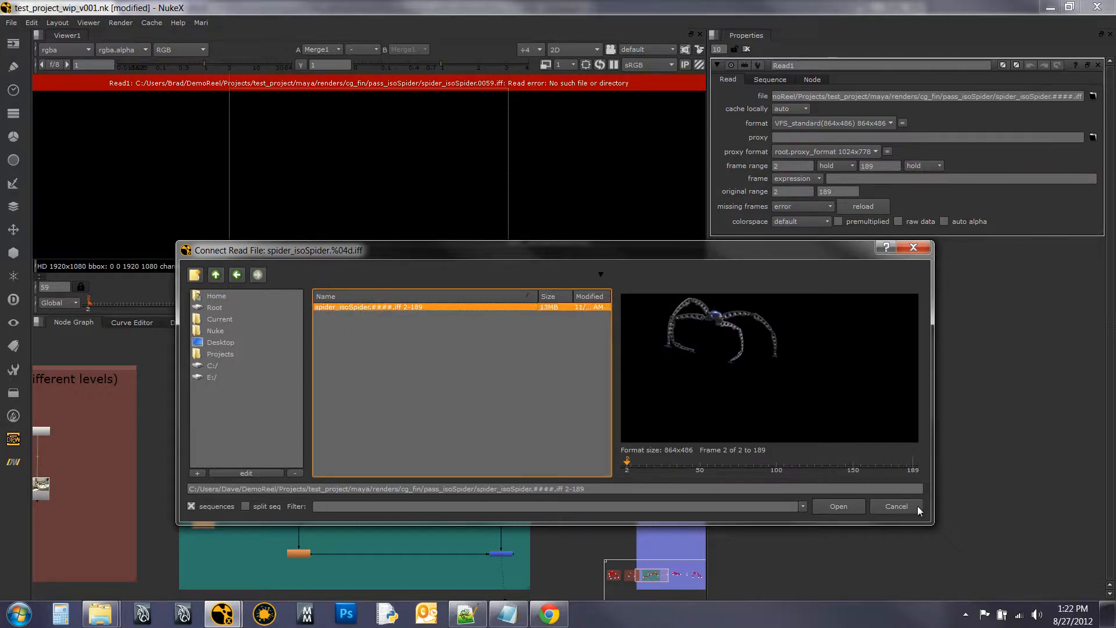
click(842, 504)
click(588, 441)
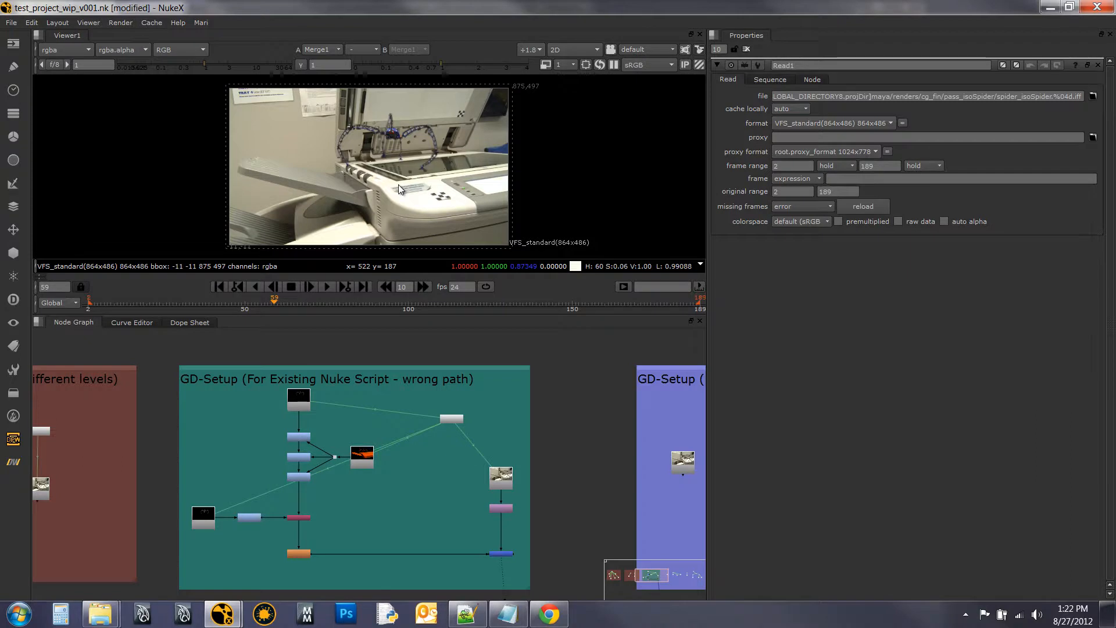
- Inspect the Global Directory expression in Read4's file path, and close all open node properties
double_click(495, 476)
drag(898, 91, 717, 97)
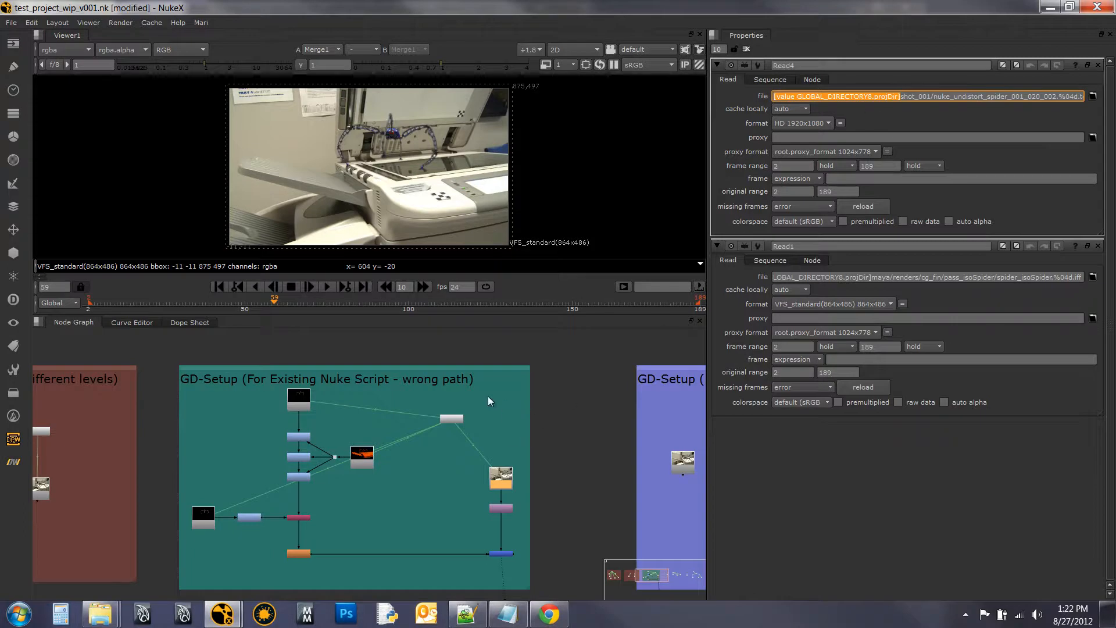
click(476, 407)
click(528, 401)
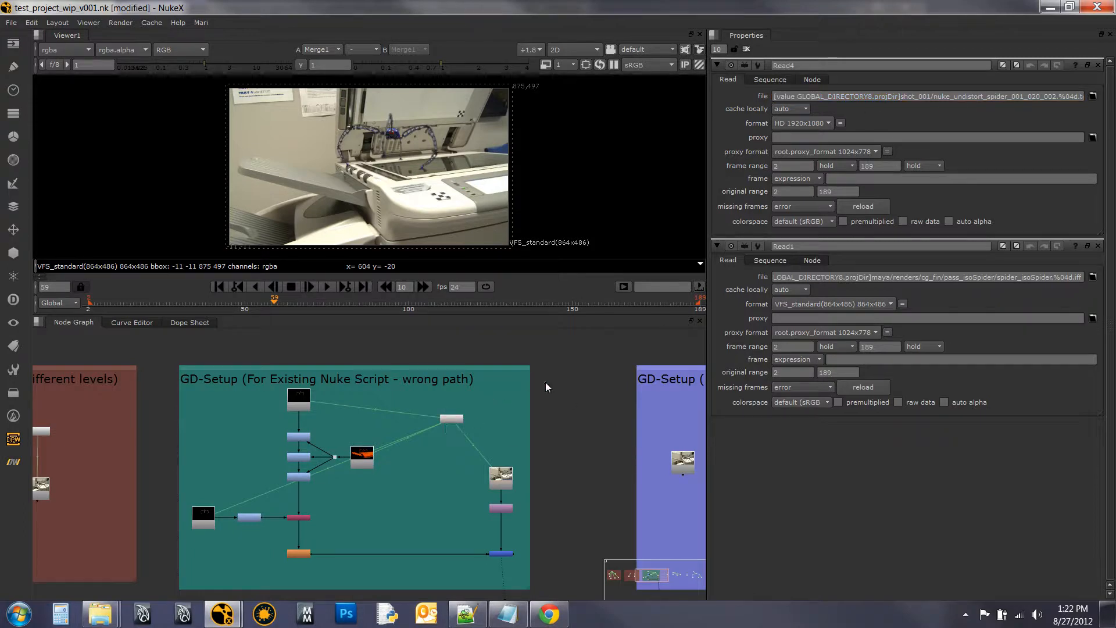
click(747, 50)
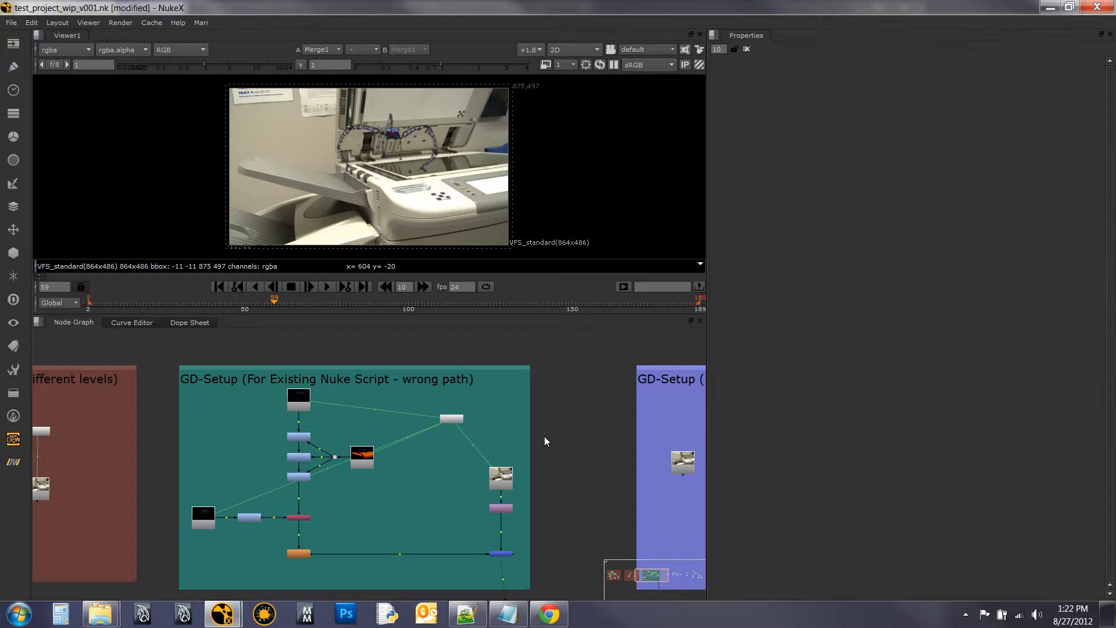
- Move the Global Directory node in the wrong-path setup up and to the right, above Read4
drag(447, 423, 480, 402)
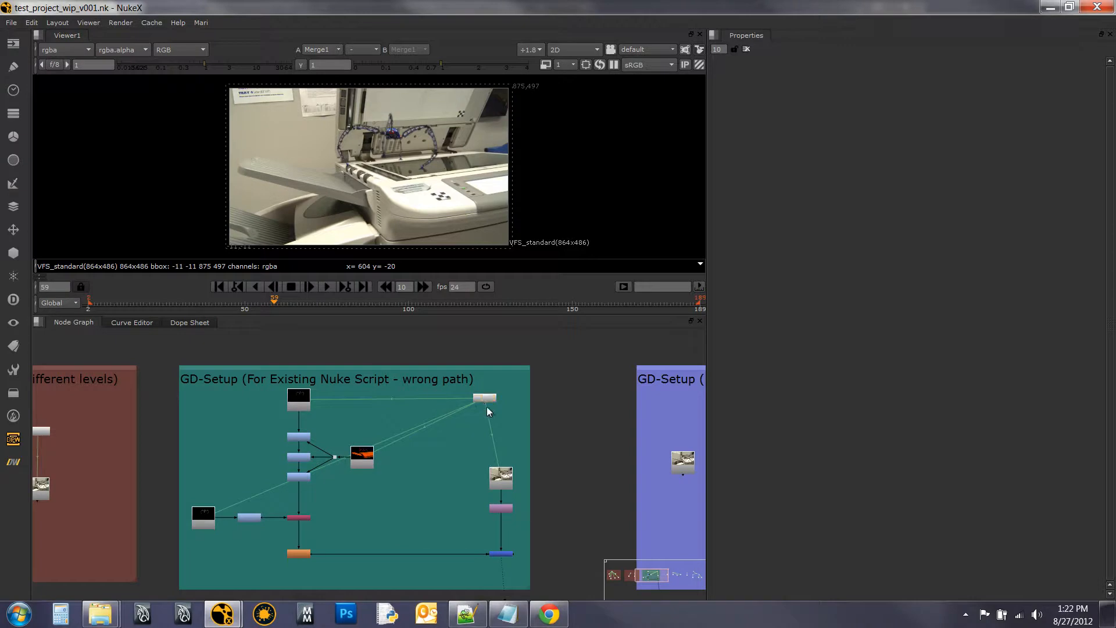
click(495, 495)
drag(490, 400, 480, 400)
- Examine how GLOBAL_DIRECTORY2 links to its Read nodes in the GD-Setup (Nested Examples - 1) backdrop
drag(605, 465, 249, 453)
drag(405, 469, 321, 460)
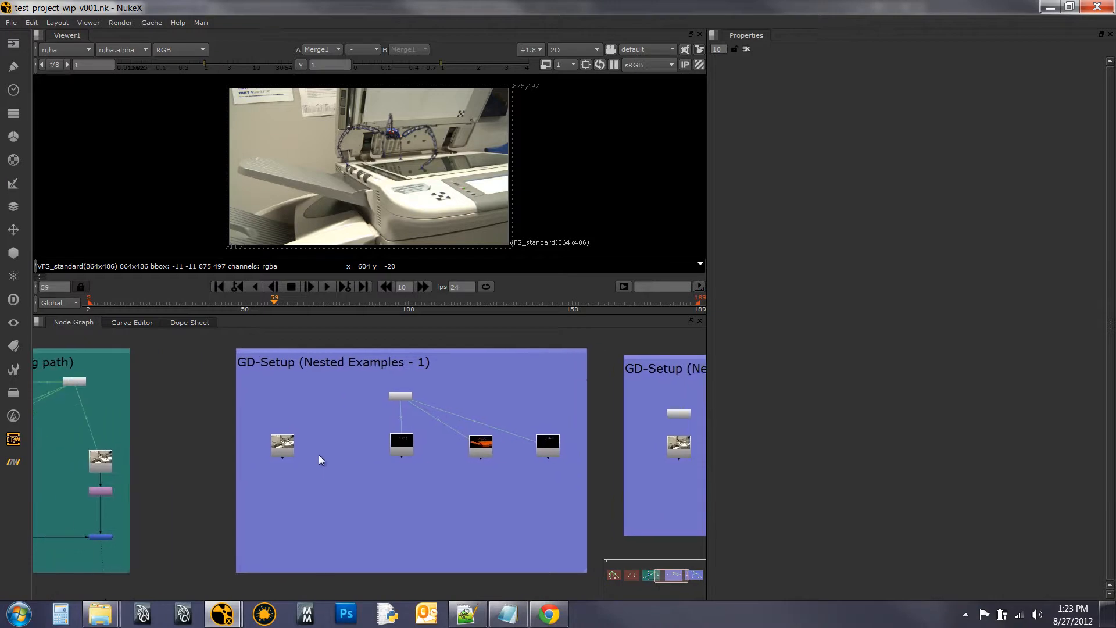
scroll(319, 455, up, 1)
drag(365, 418, 339, 441)
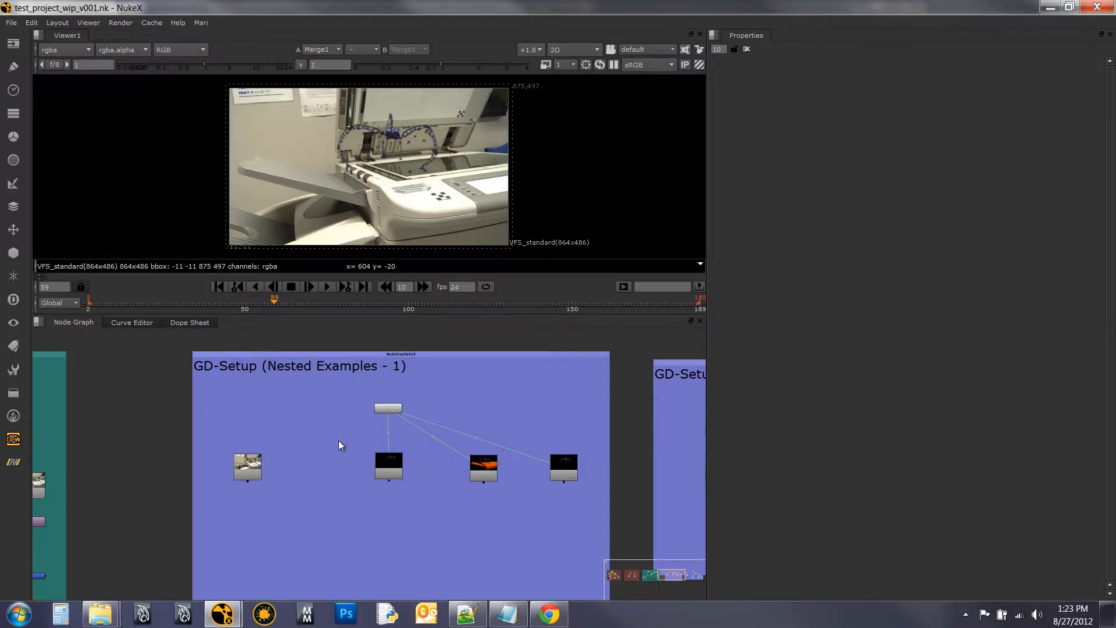
scroll(340, 445, up, 2)
drag(341, 435, 286, 470)
scroll(291, 451, up, 1)
drag(401, 423, 405, 389)
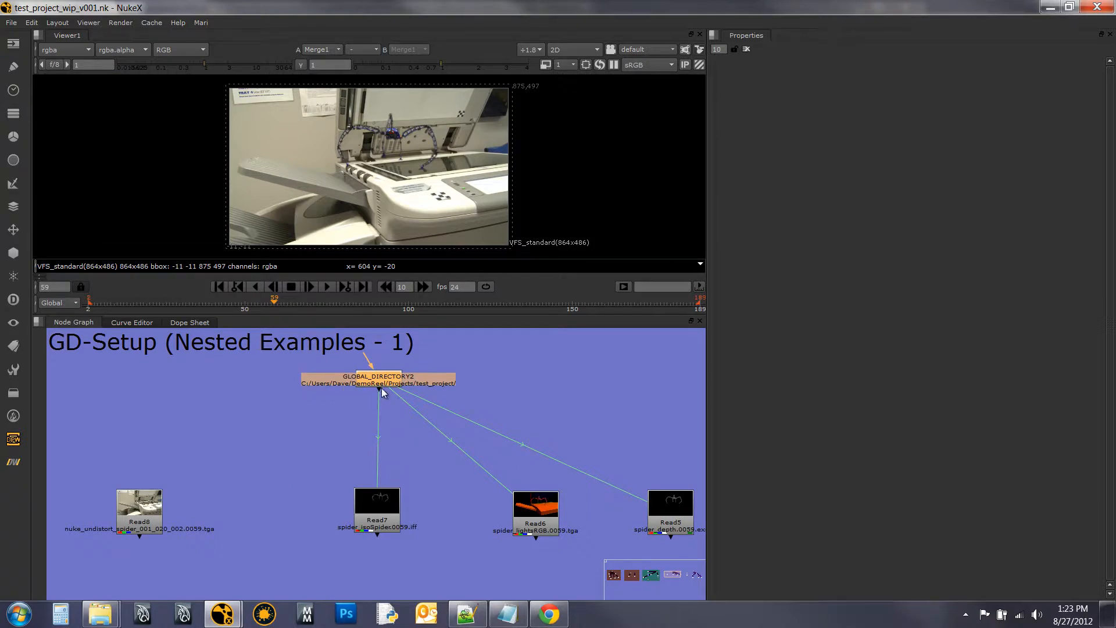
click(487, 392)
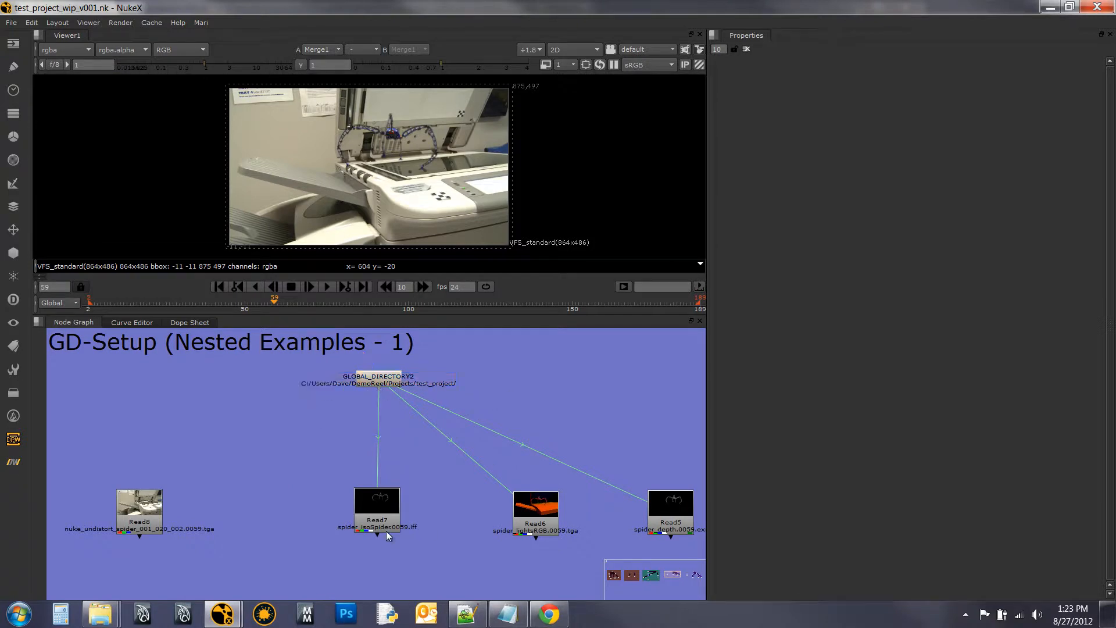
- Open Read7's properties to check its file path and show its image in the viewer
drag(445, 516, 357, 517)
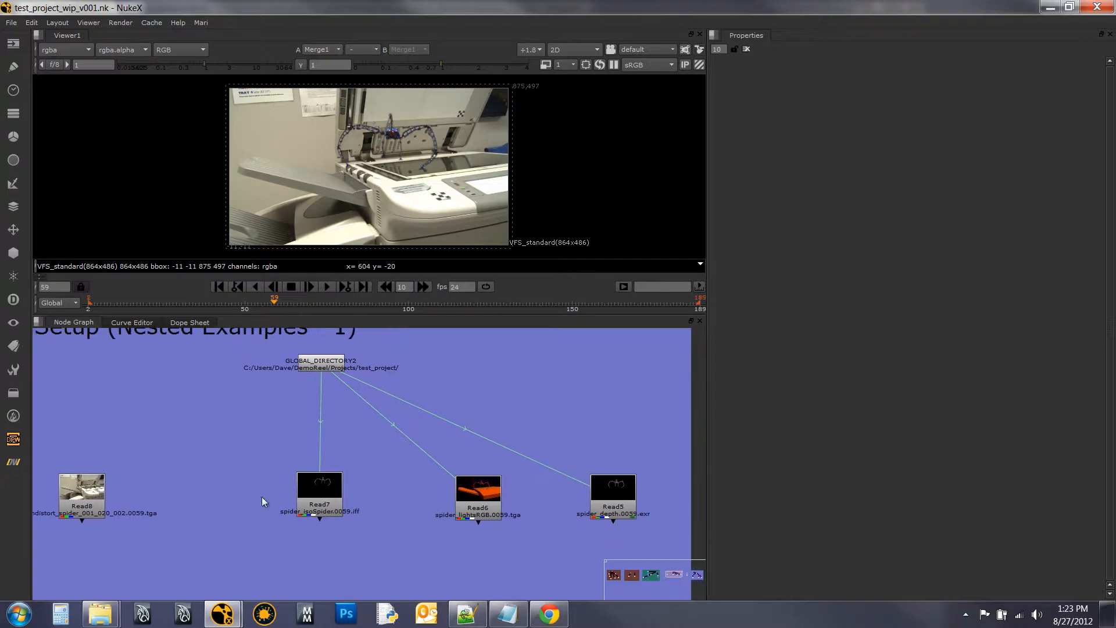
double_click(333, 506)
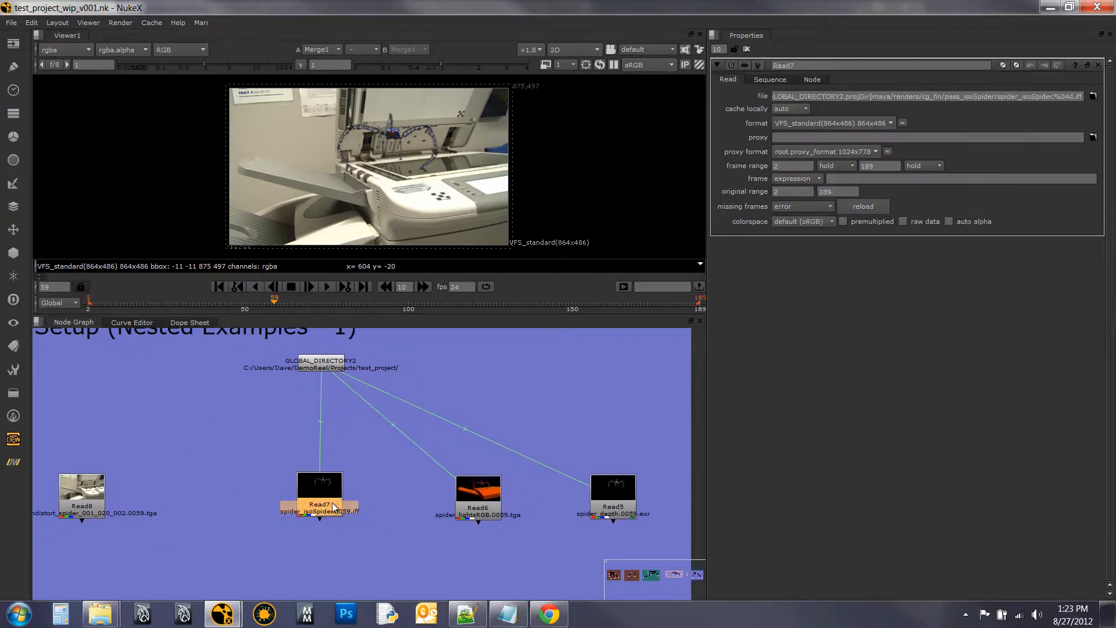
key(1)
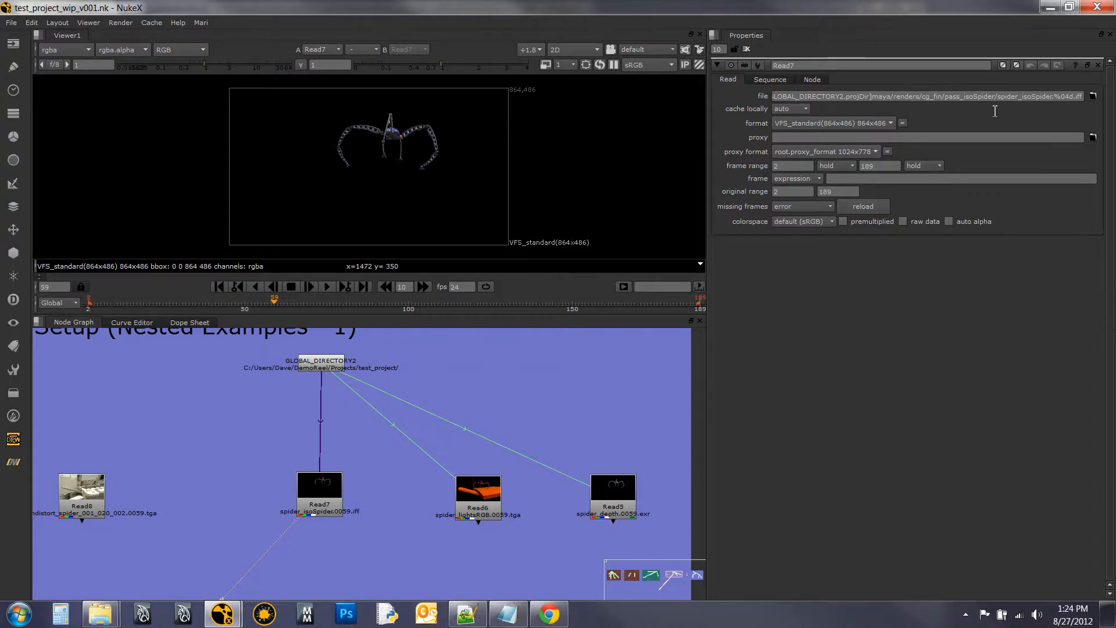
- Add a new Global Directory node and place it above Read8 in the Nested Examples - 1 backdrop
drag(166, 491, 389, 499)
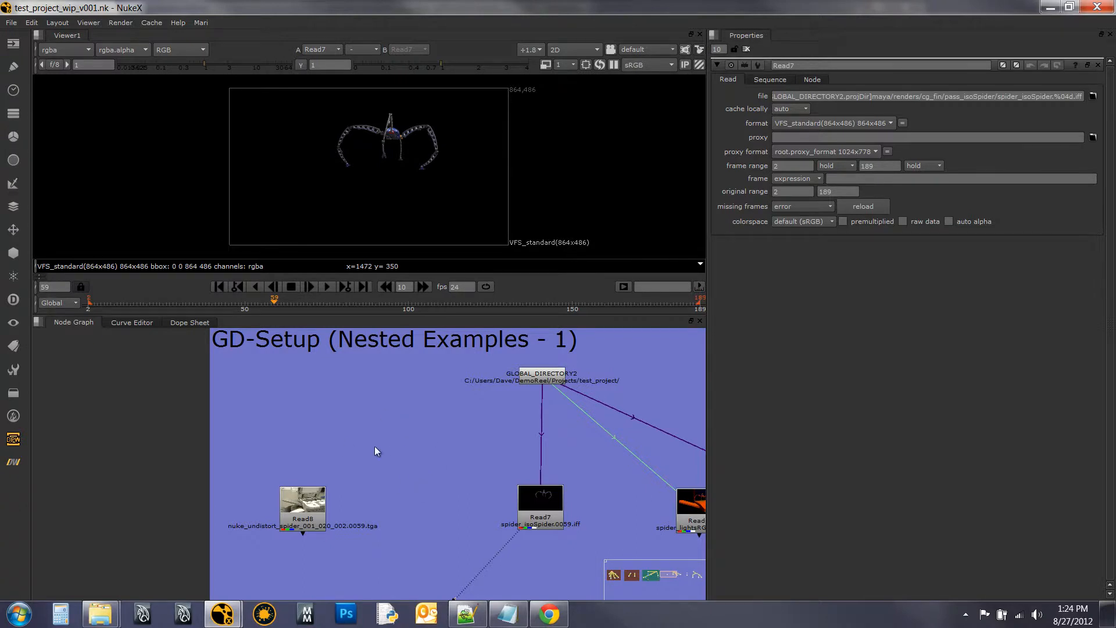
click(298, 524)
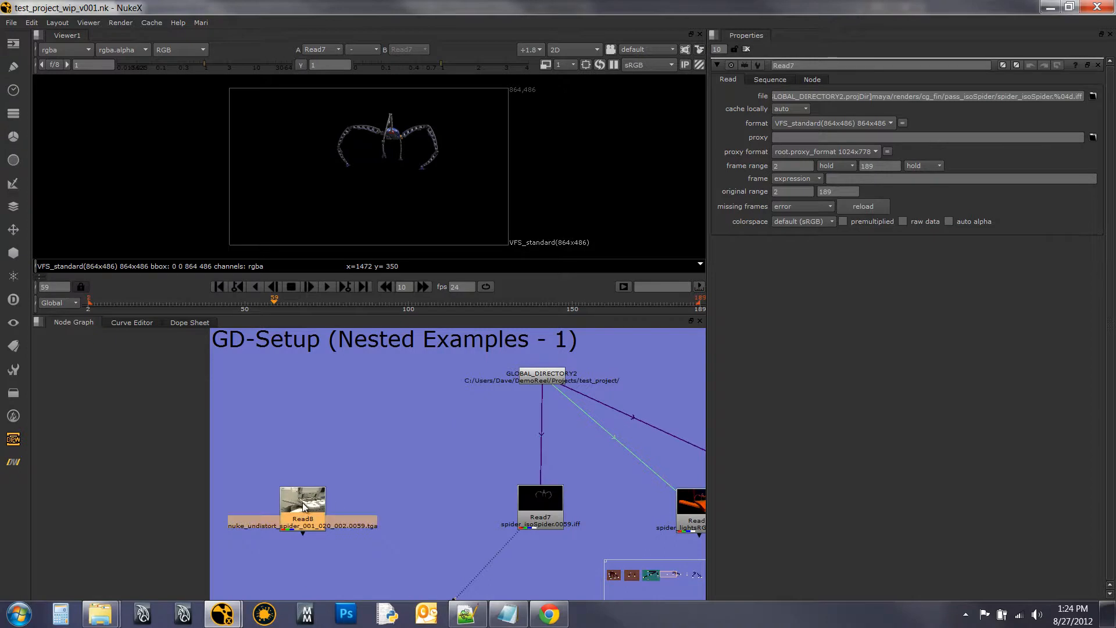
click(551, 378)
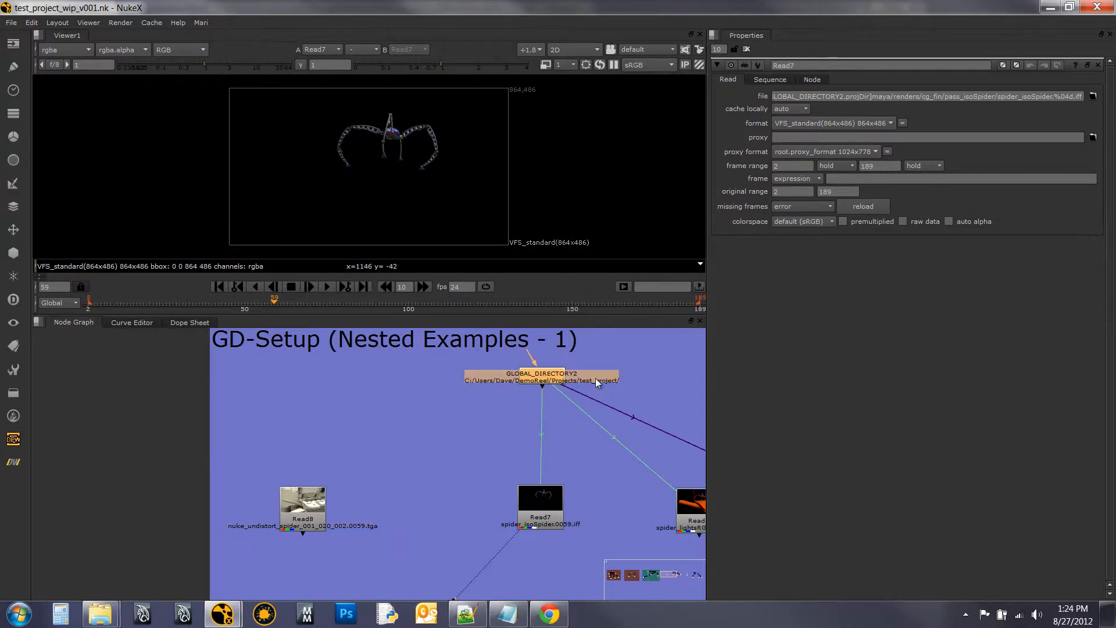
click(361, 449)
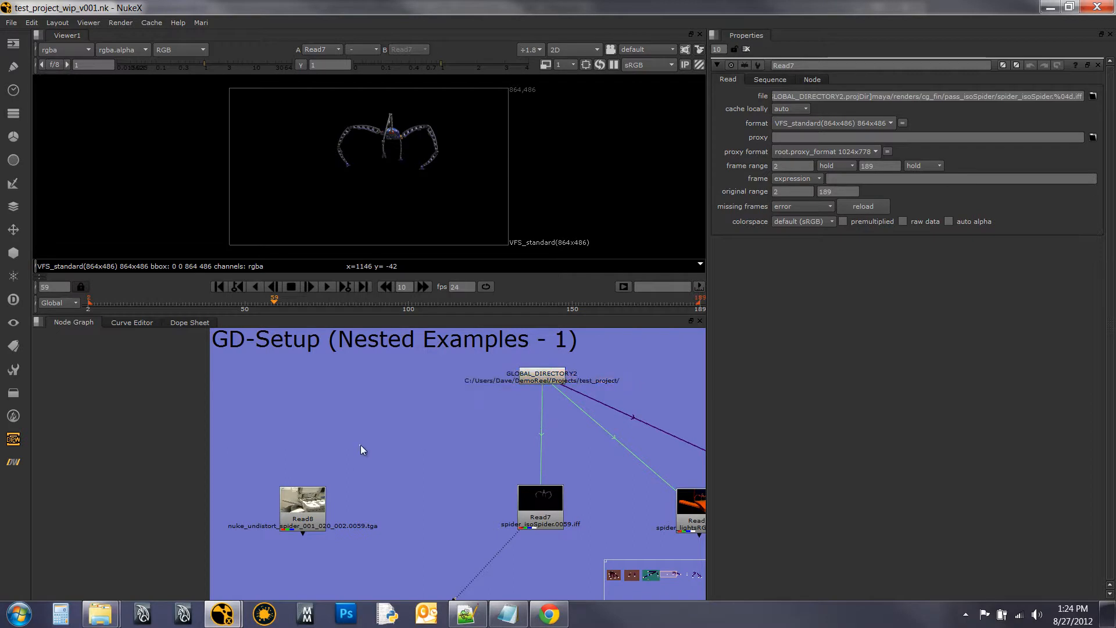
key(ctrl+v)
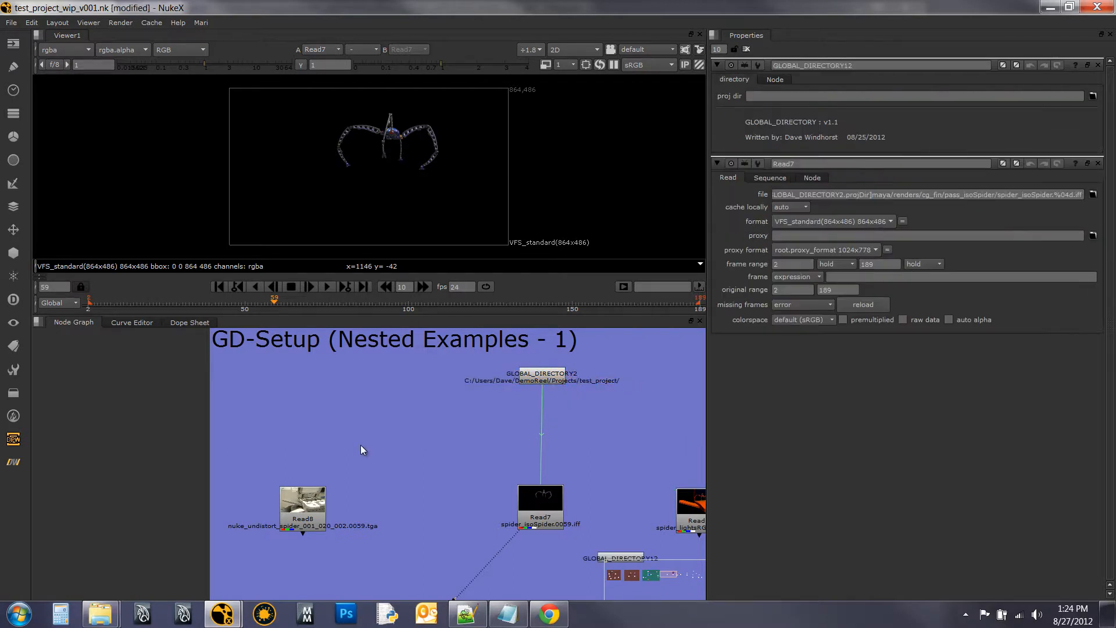
drag(618, 558, 333, 429)
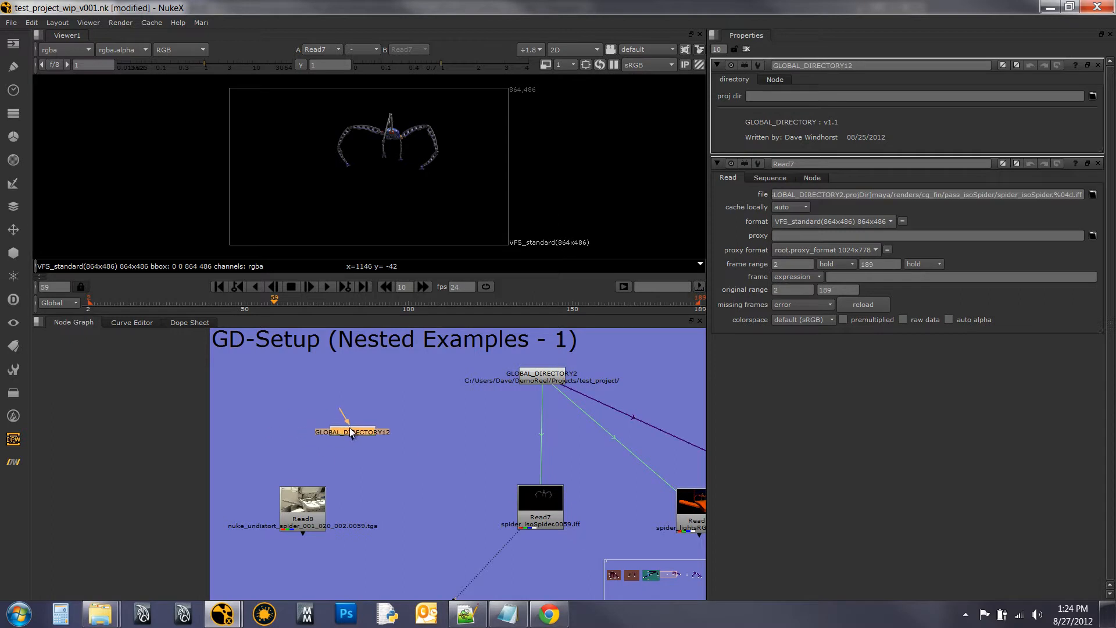
- Set the new Global Directory node's project directory to the shot_001 folder inside Projects/test_project
click(1093, 97)
click(416, 114)
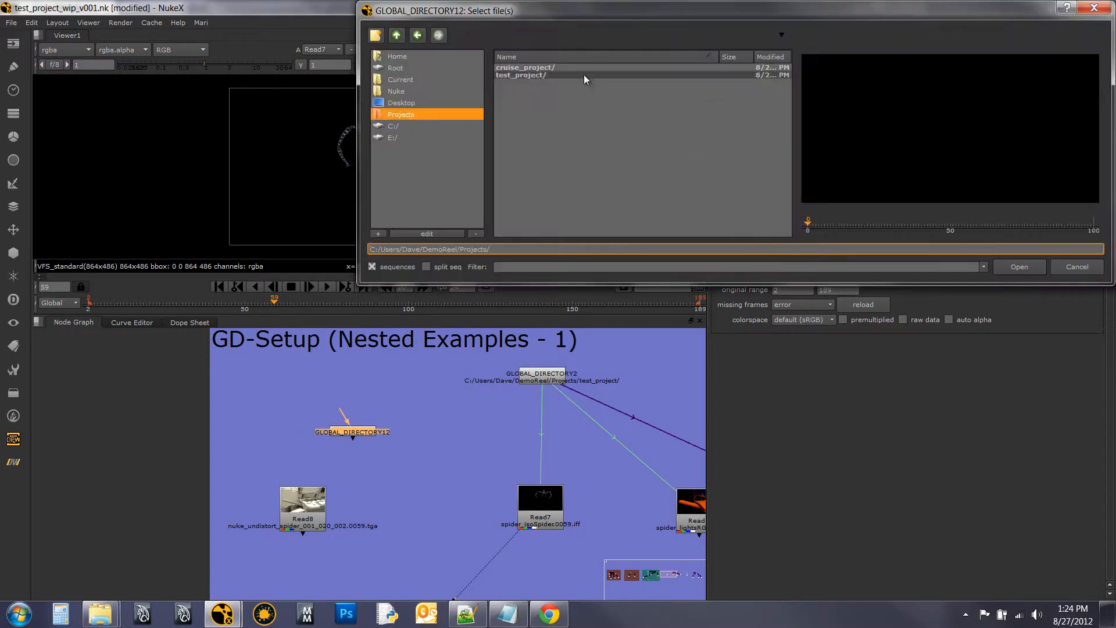
double_click(526, 75)
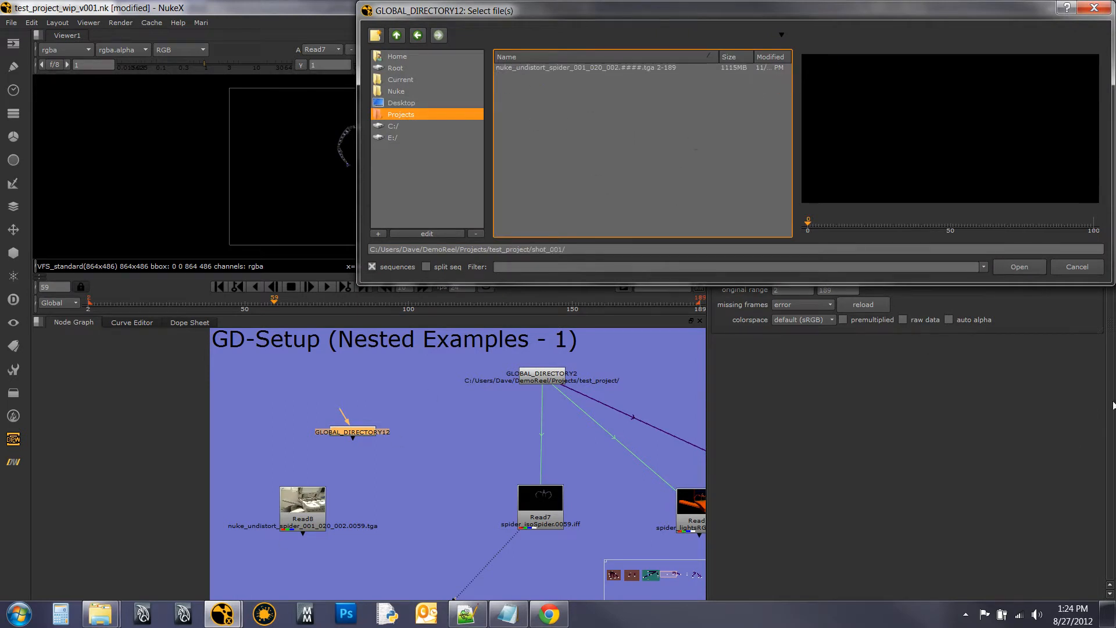
click(1021, 265)
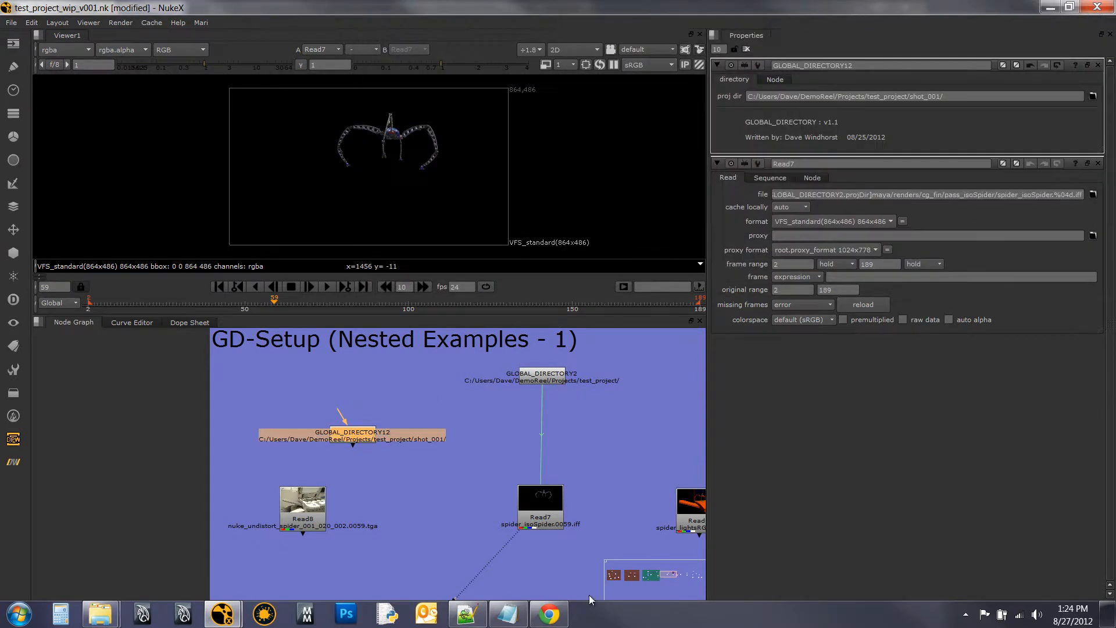
click(420, 458)
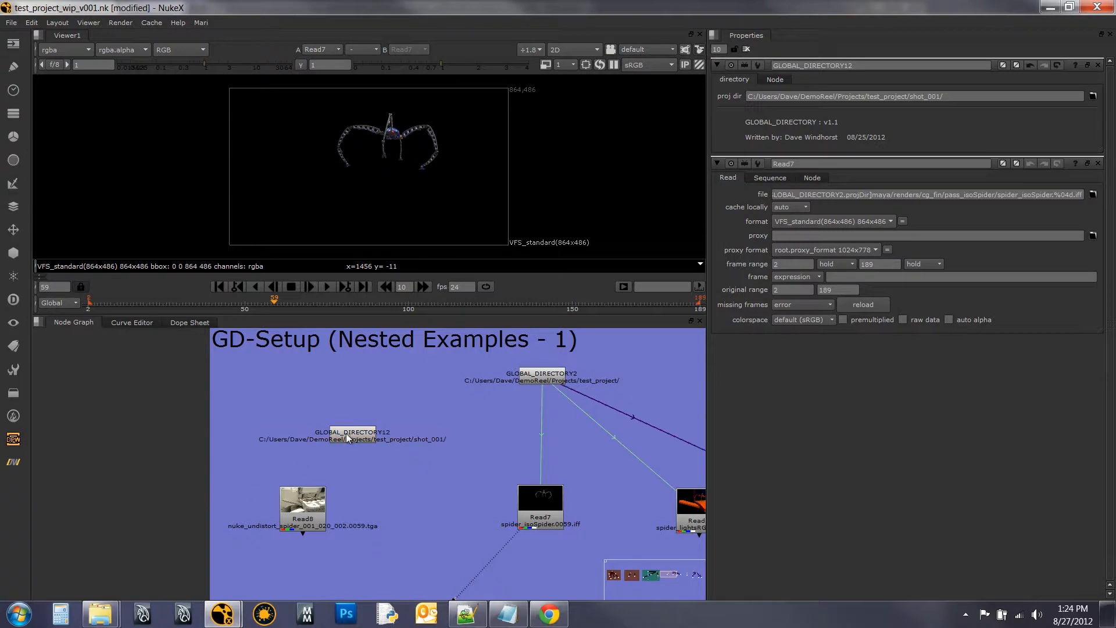
- Run GD-Read Associate Selected on Read8 together with the new Global Directory node above it
drag(267, 399, 419, 552)
click(13, 439)
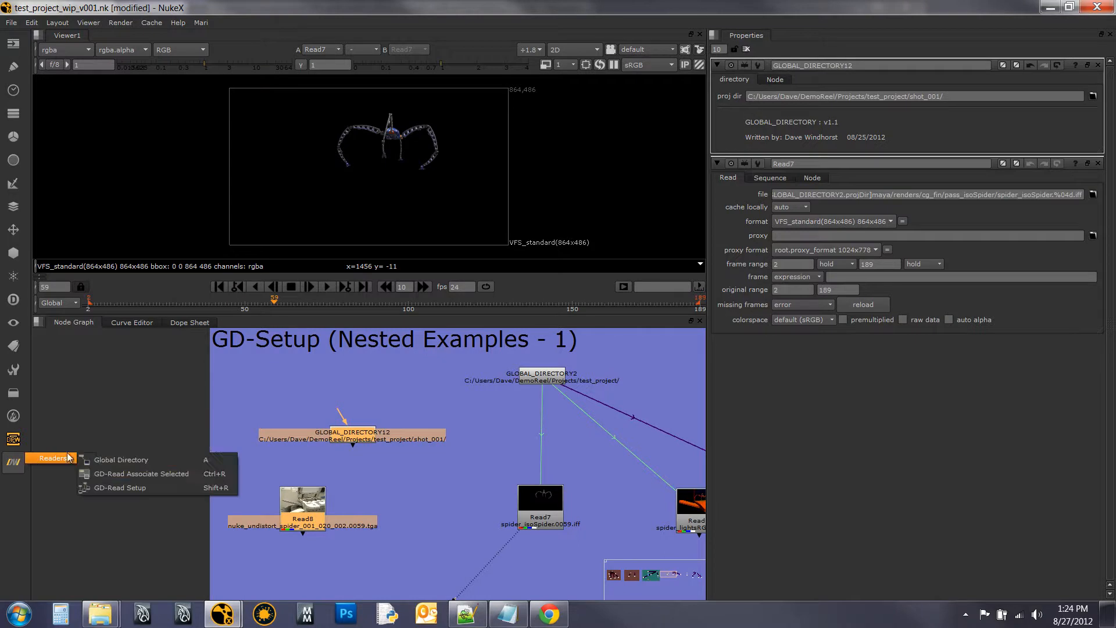
click(106, 472)
click(413, 469)
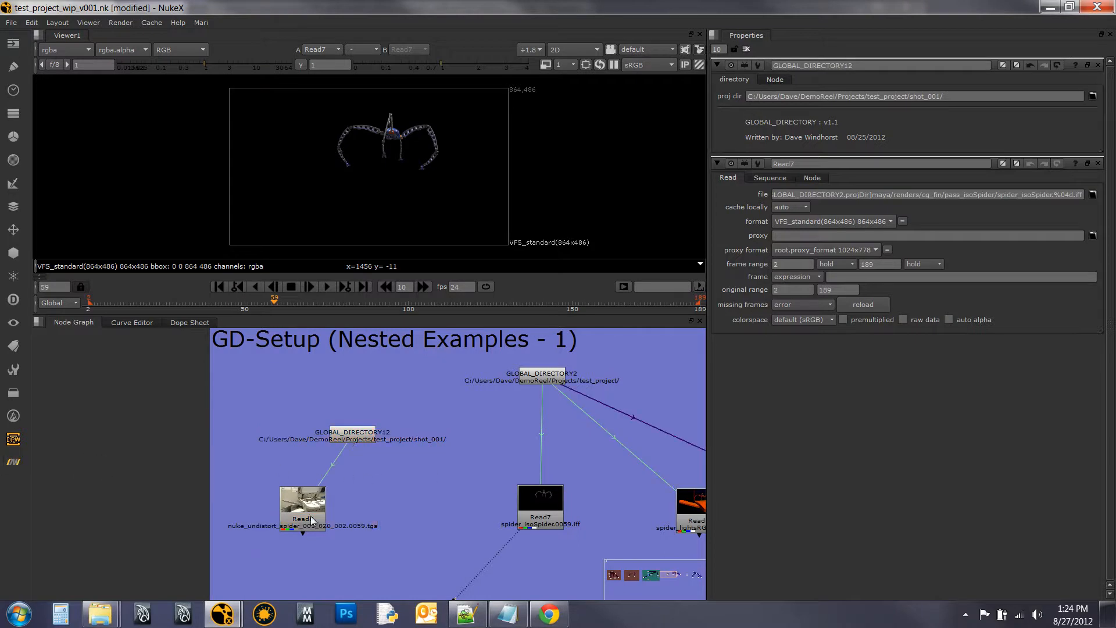
- Show Read8 in the viewer and open its properties to check the relinked file path
click(302, 517)
key(1)
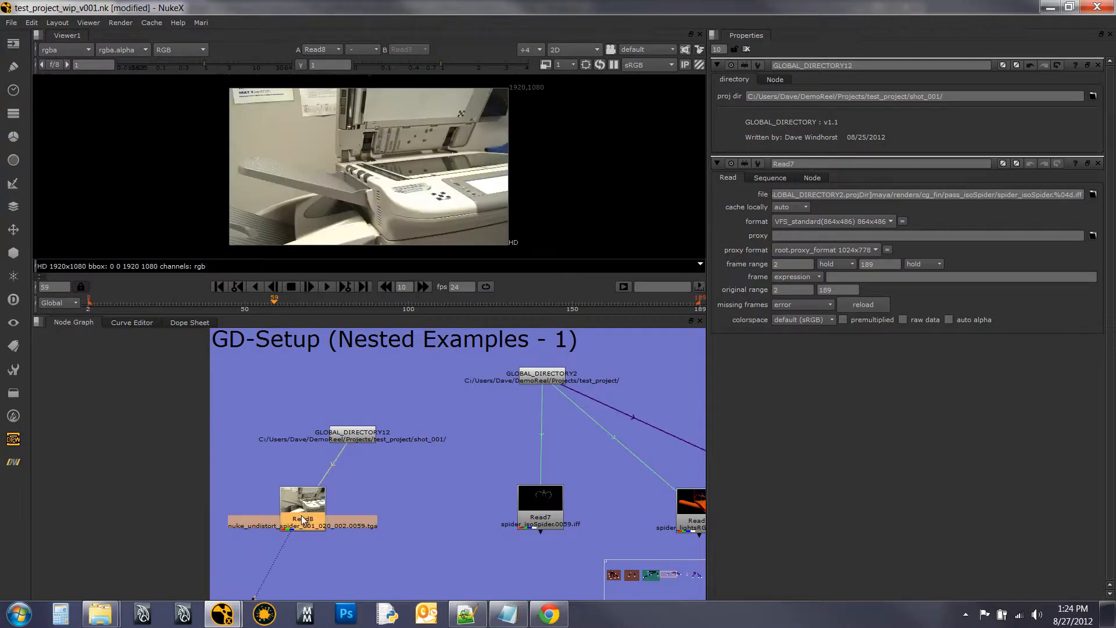
double_click(302, 516)
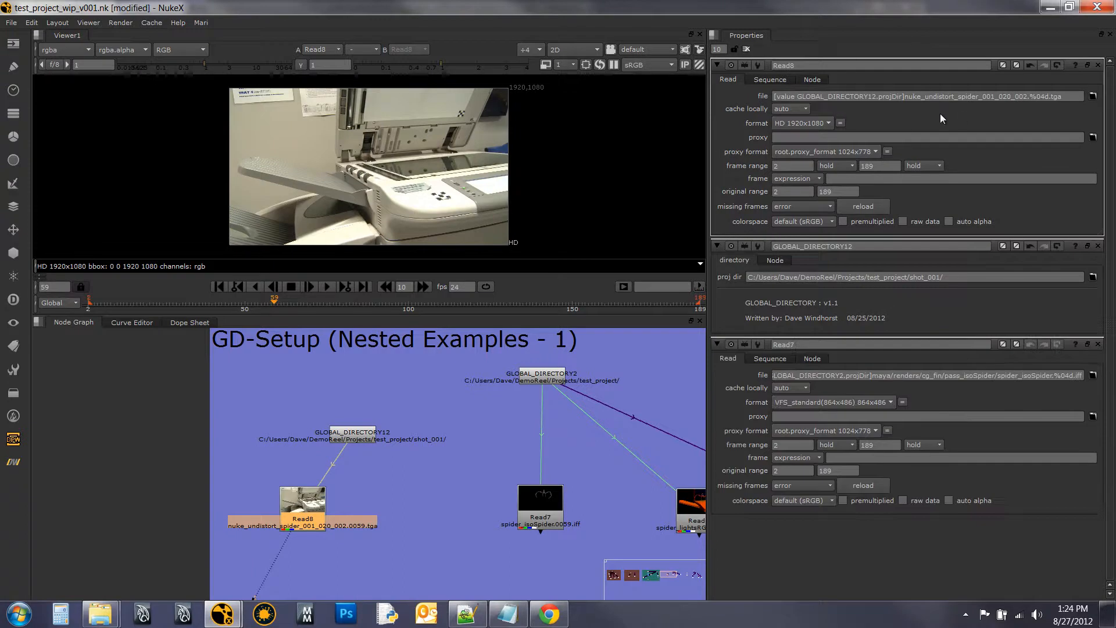
click(979, 100)
- Move the shot_001 Global Directory node slightly up and right, and select GLOBAL_DIRECTORY2
drag(369, 439, 385, 430)
click(428, 446)
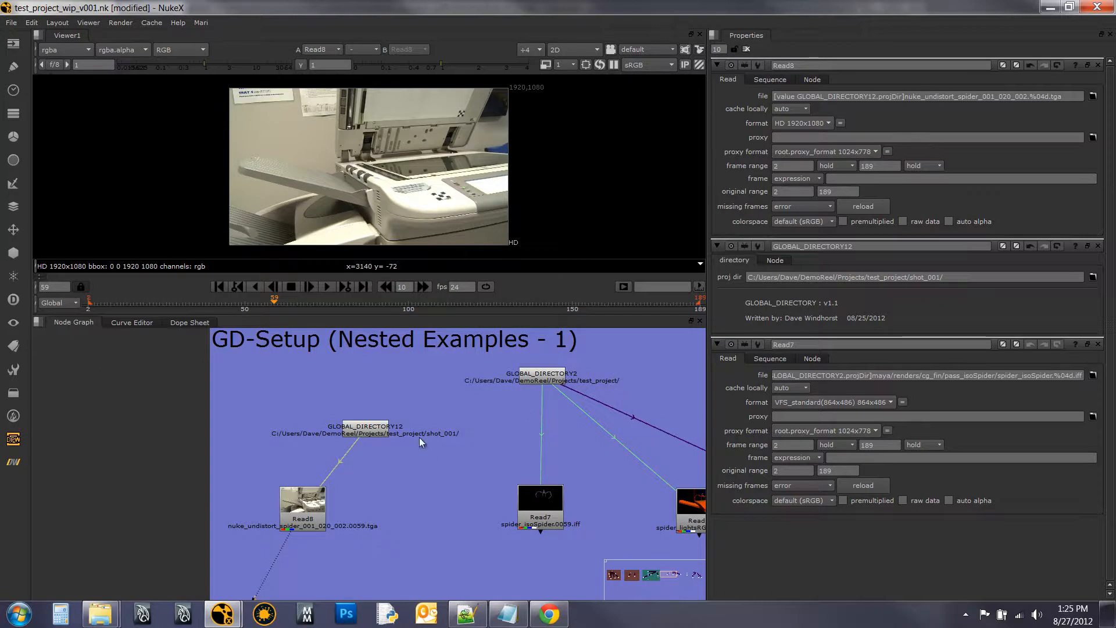
click(365, 432)
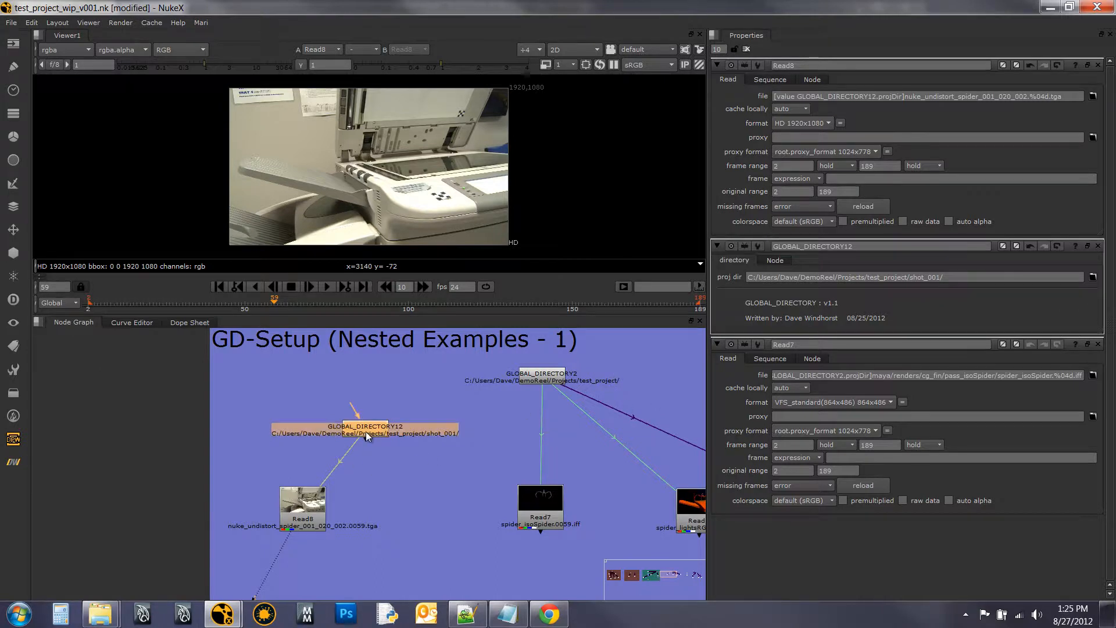
click(514, 374)
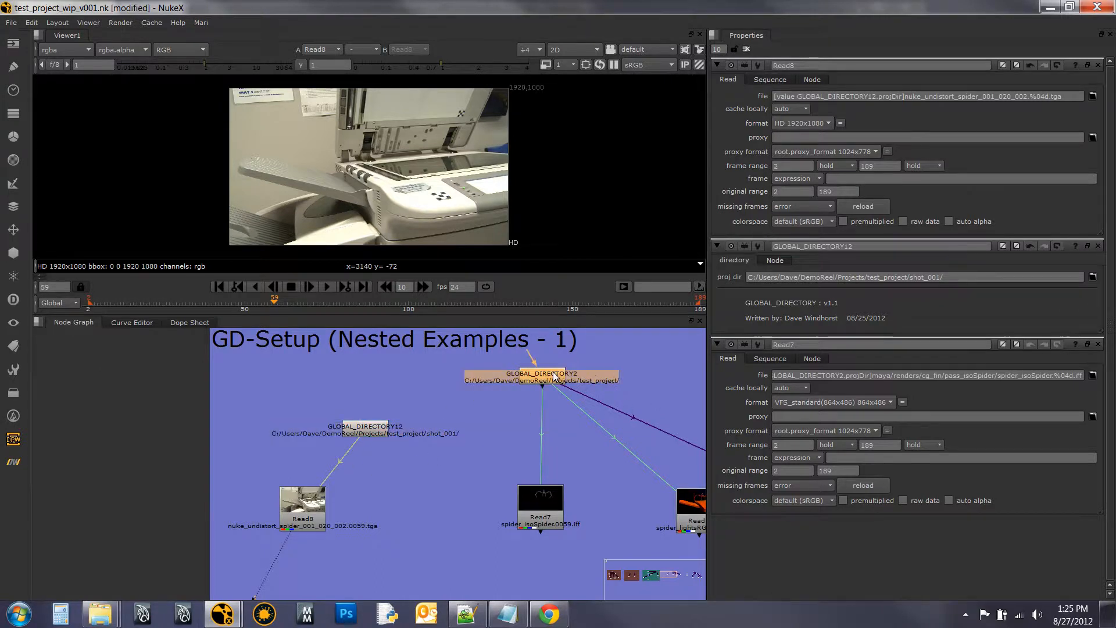
- Open the properties of GLOBAL_DIRECTORY2 and check its label expression and project directory
click(455, 419)
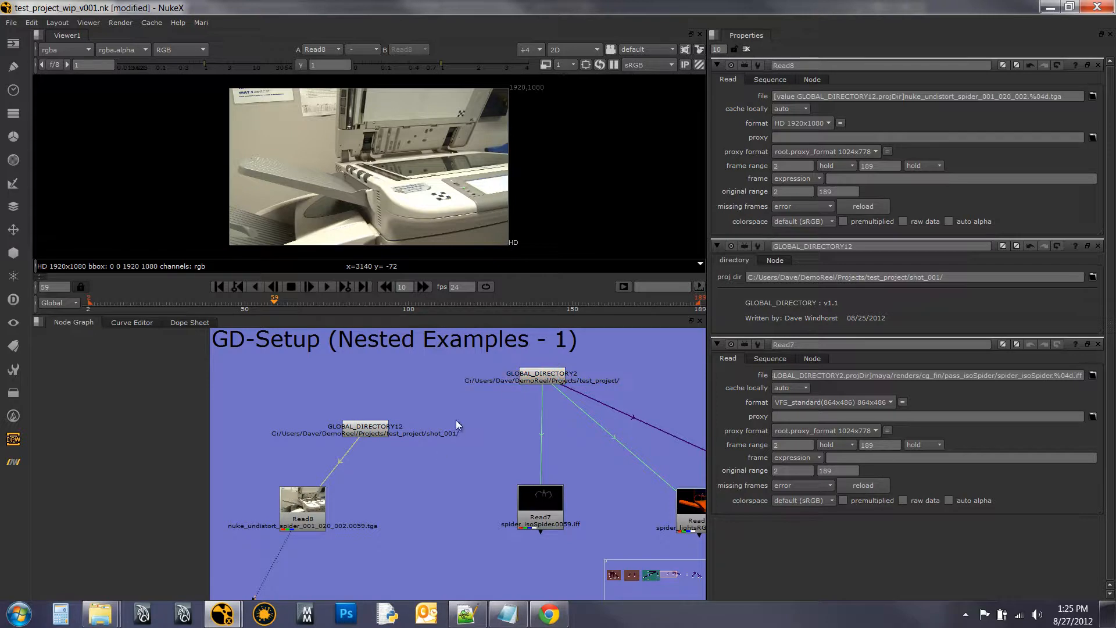
click(532, 378)
double_click(532, 378)
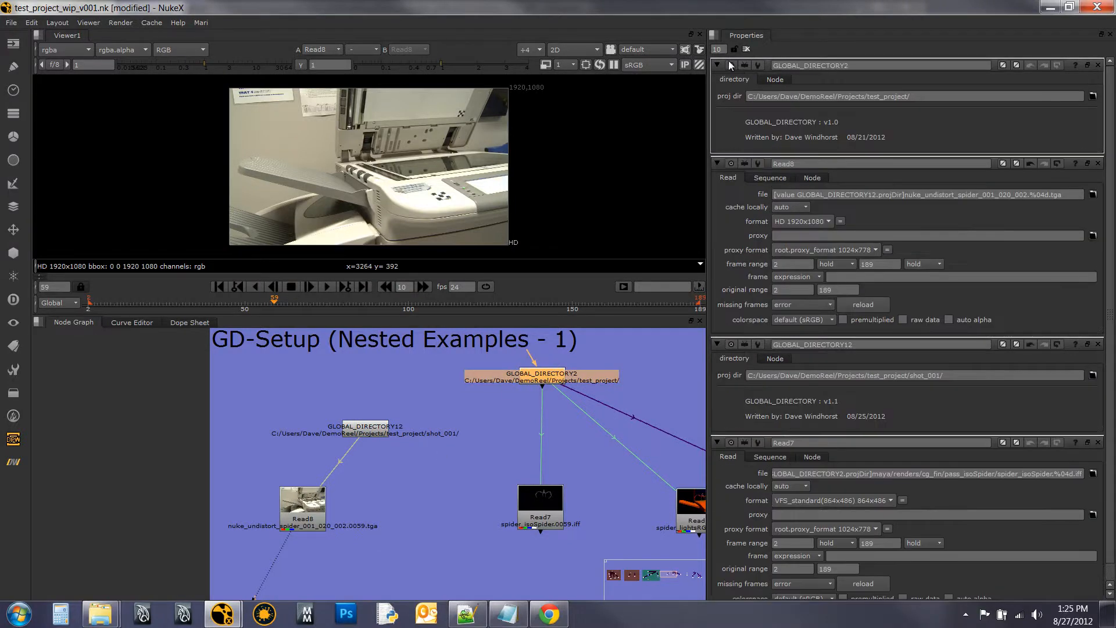
click(772, 79)
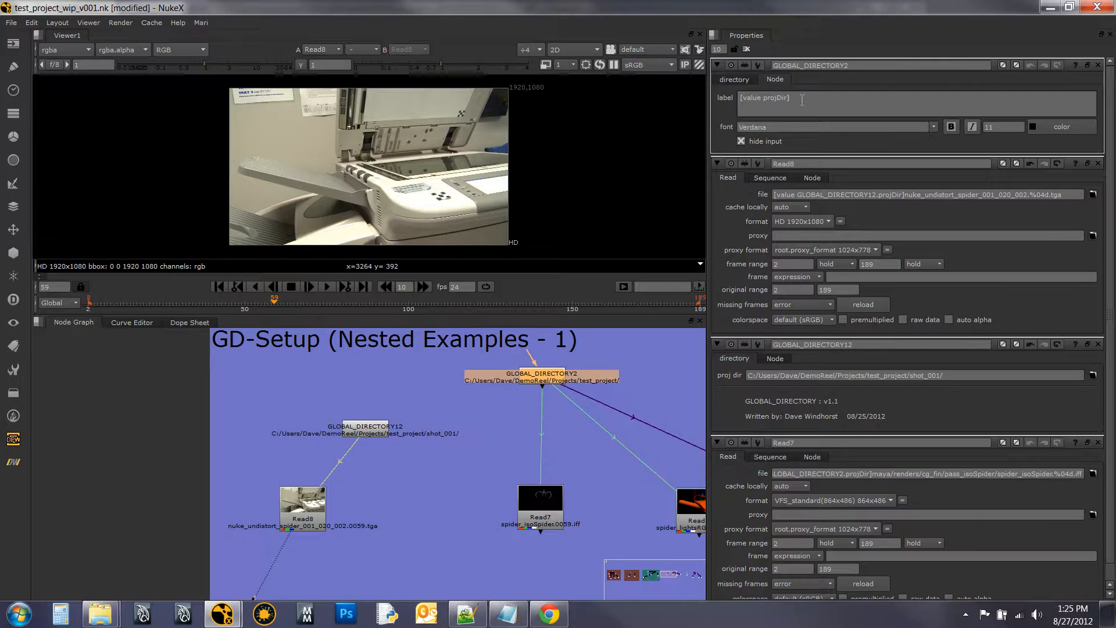
click(728, 78)
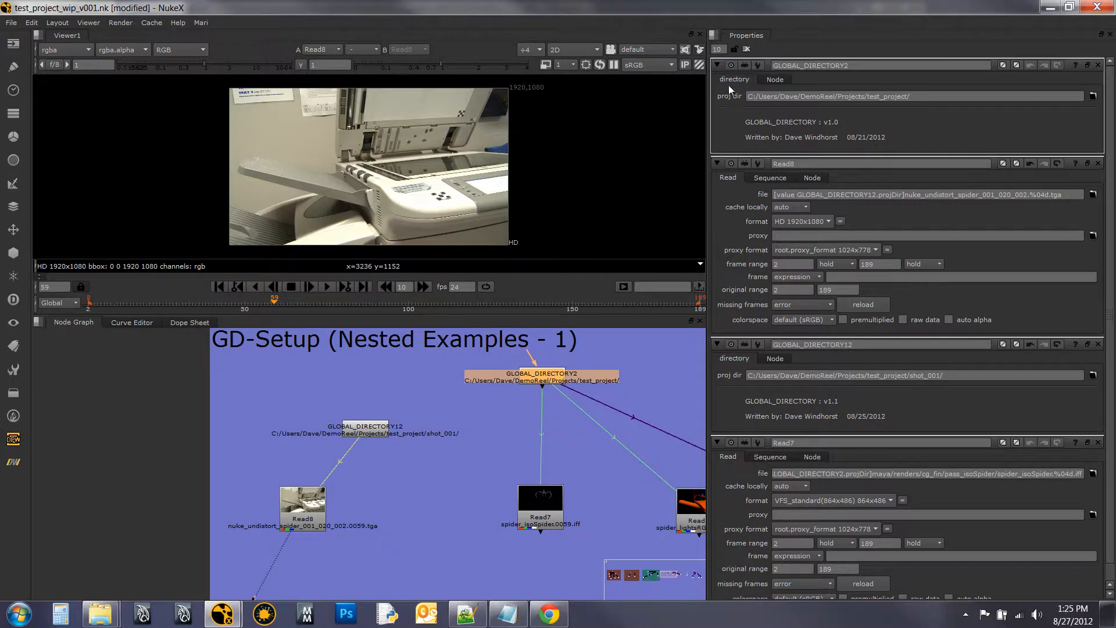
- Open the properties of GLOBAL_DIRECTORY12 and copy its label expression [value GLOBAL_DIRECTORY12.projDir]
double_click(371, 430)
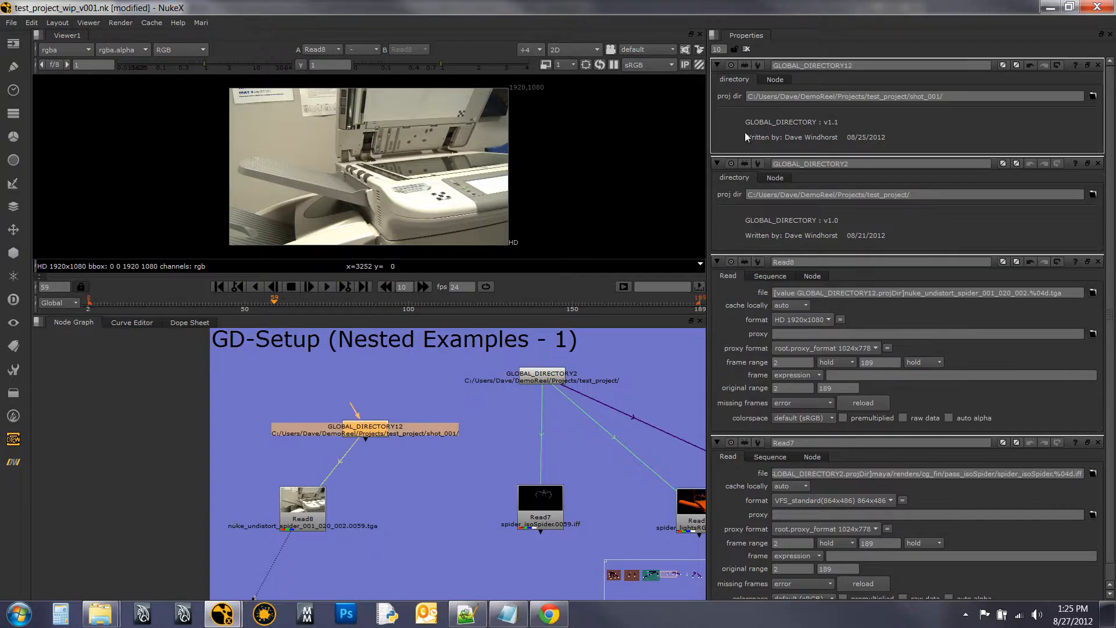
click(787, 77)
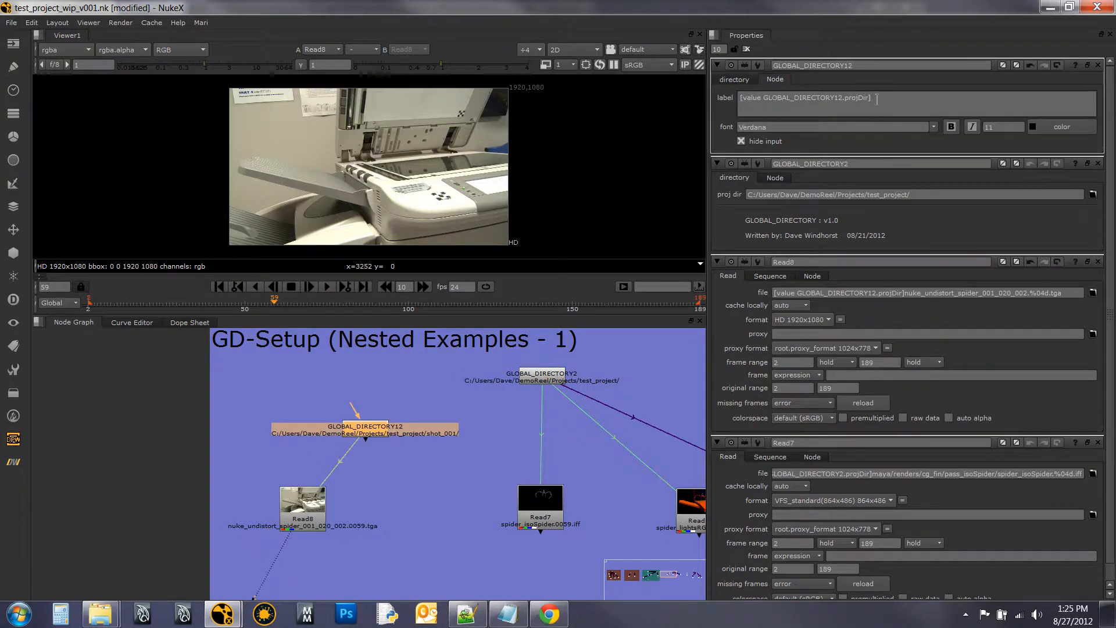
drag(878, 100, 669, 101)
key(ctrl+c)
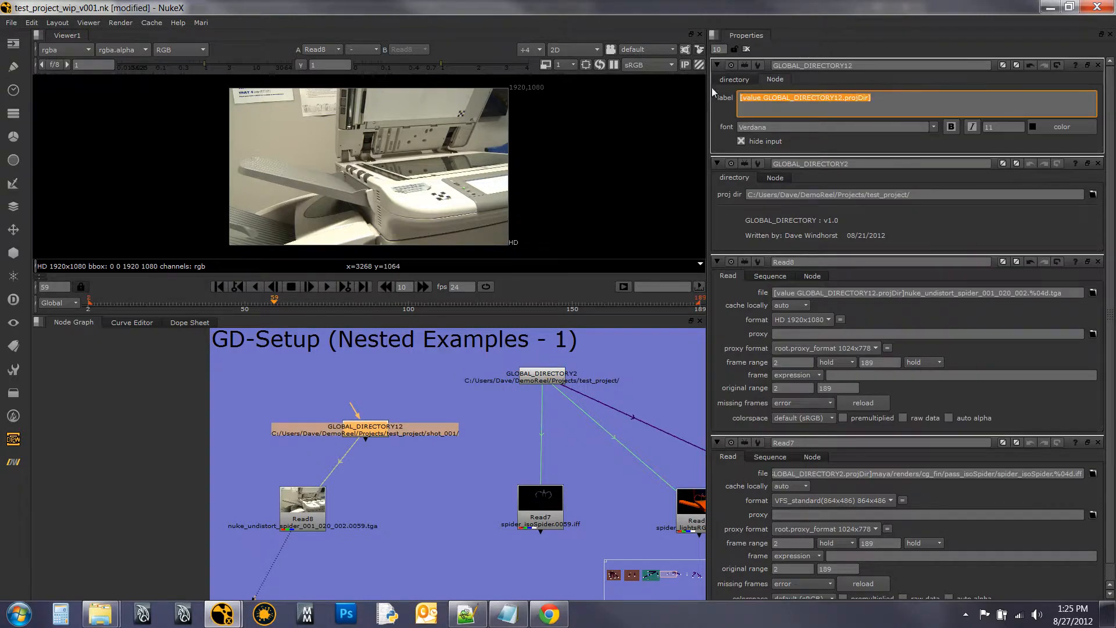
- Link GLOBAL_DIRECTORY12 to its parent by setting its project directory to [value GLOBAL_DIRECTORY2.projDir]shot_001/
click(734, 79)
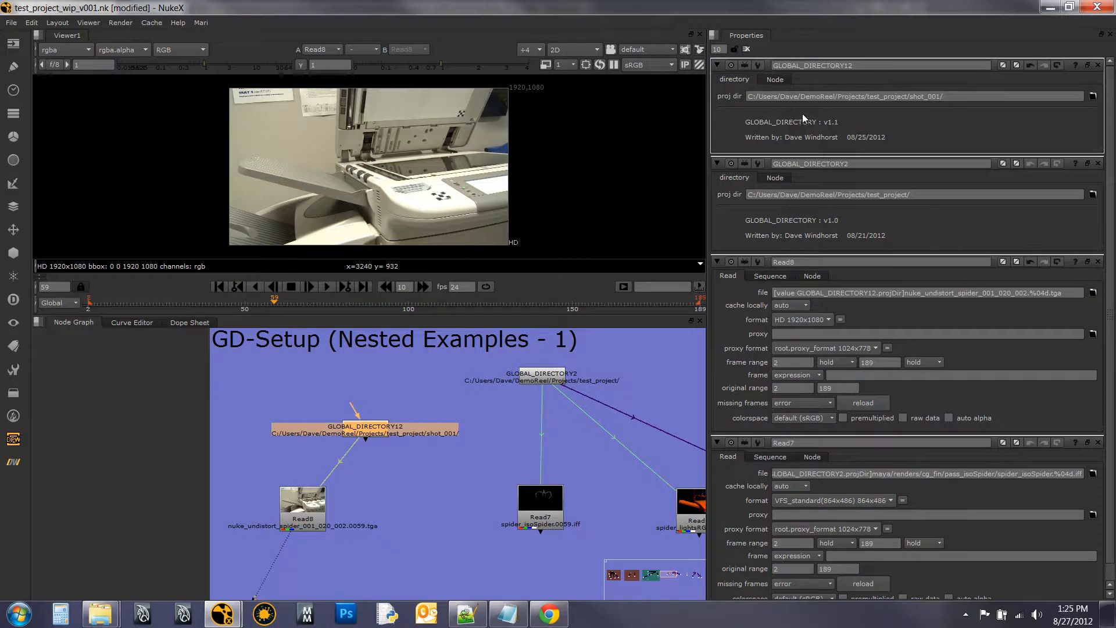
drag(911, 99, 724, 103)
key(ctrl+v)
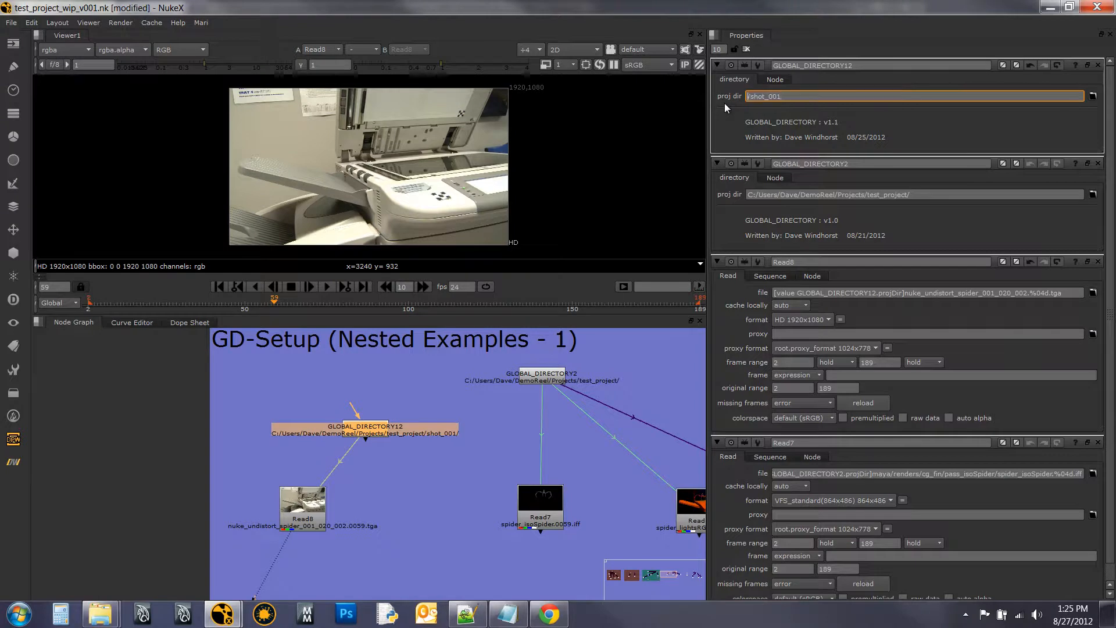
key(Left)
key(Left)
key(Left)
key(Left)
key(Left)
key(Left)
key(Left)
key(Left)
key(shift+Left)
key(shift+Left)
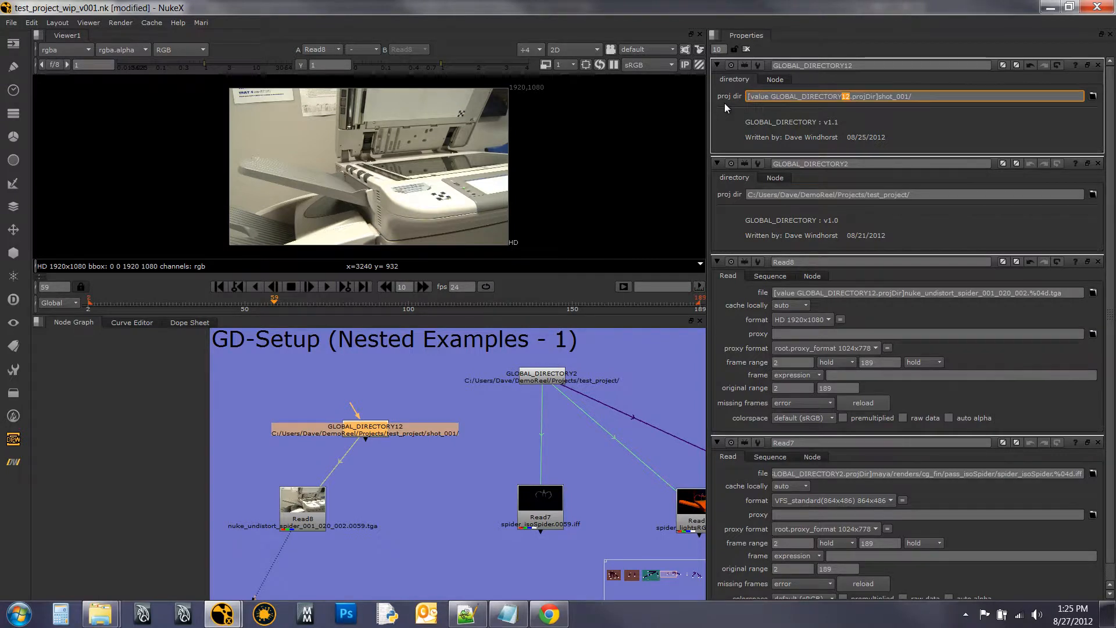
text(2)
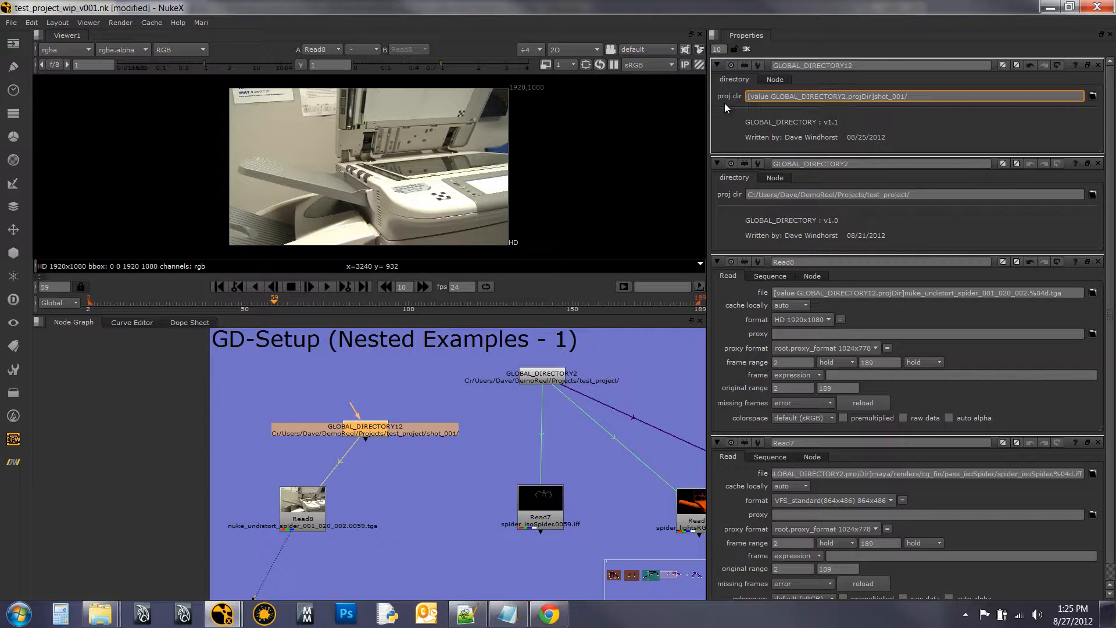
- Move the GLOBAL_DIRECTORY12 node slightly up and left in the node graph
click(368, 527)
click(302, 515)
click(344, 503)
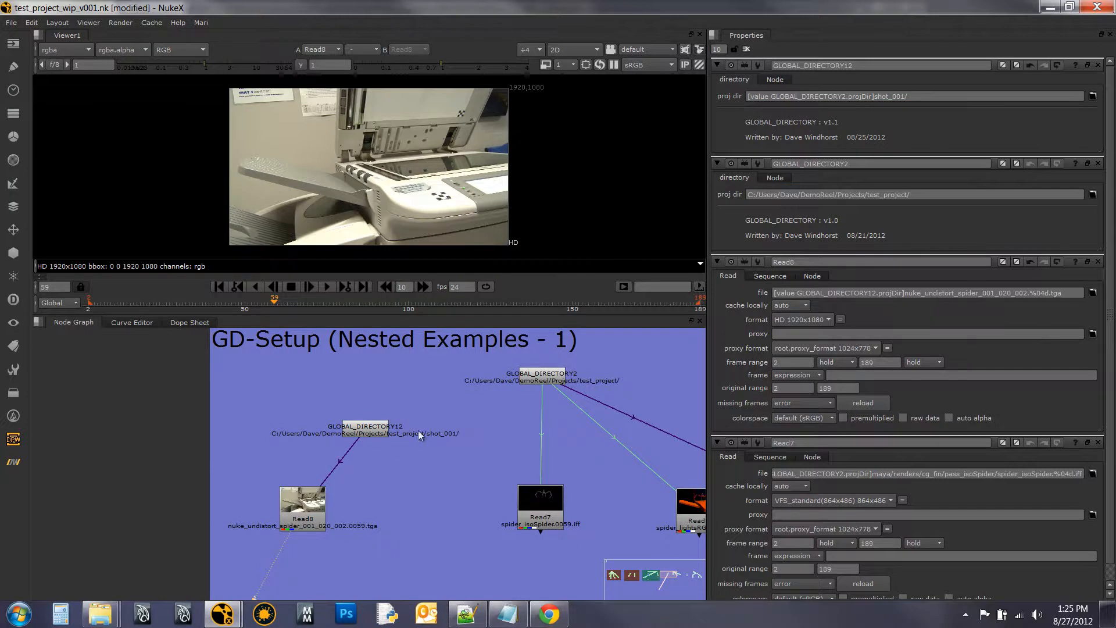
mouse_move(364, 437)
mouse_down()
mouse_move(430, 465)
mouse_move(362, 418)
mouse_up()
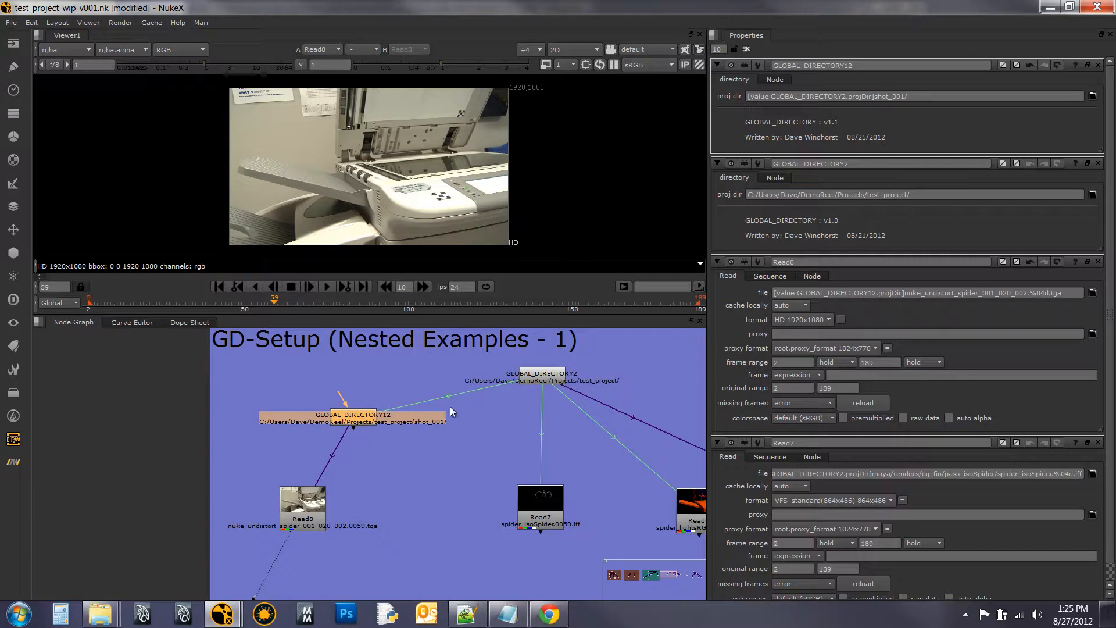
- Turn off hide input on GLOBAL_DIRECTORY12 and close all open node properties
click(791, 96)
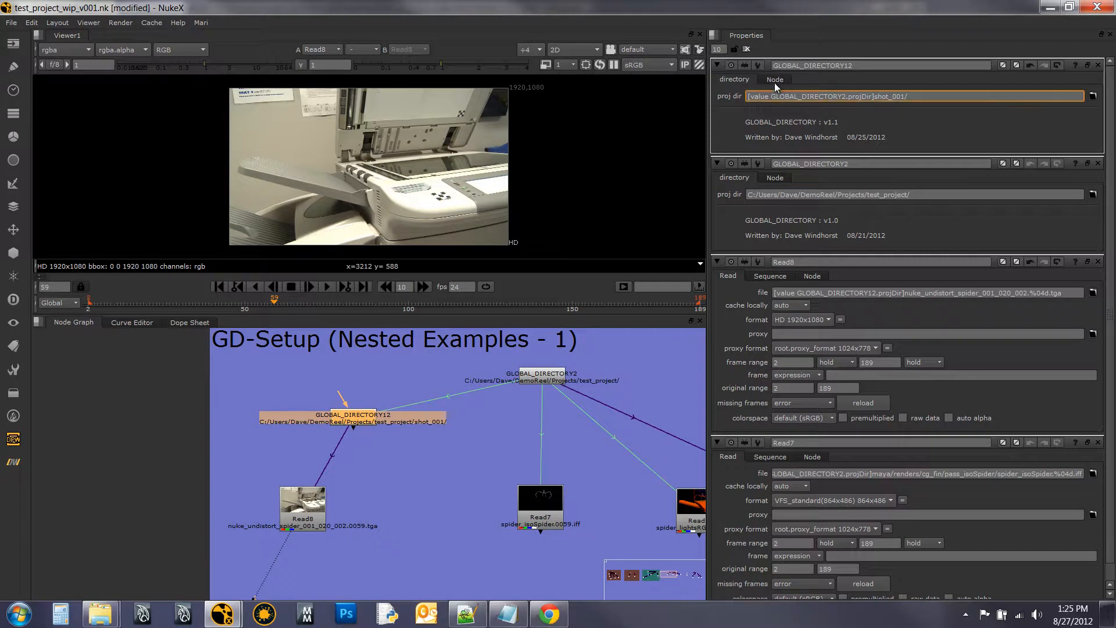
click(358, 422)
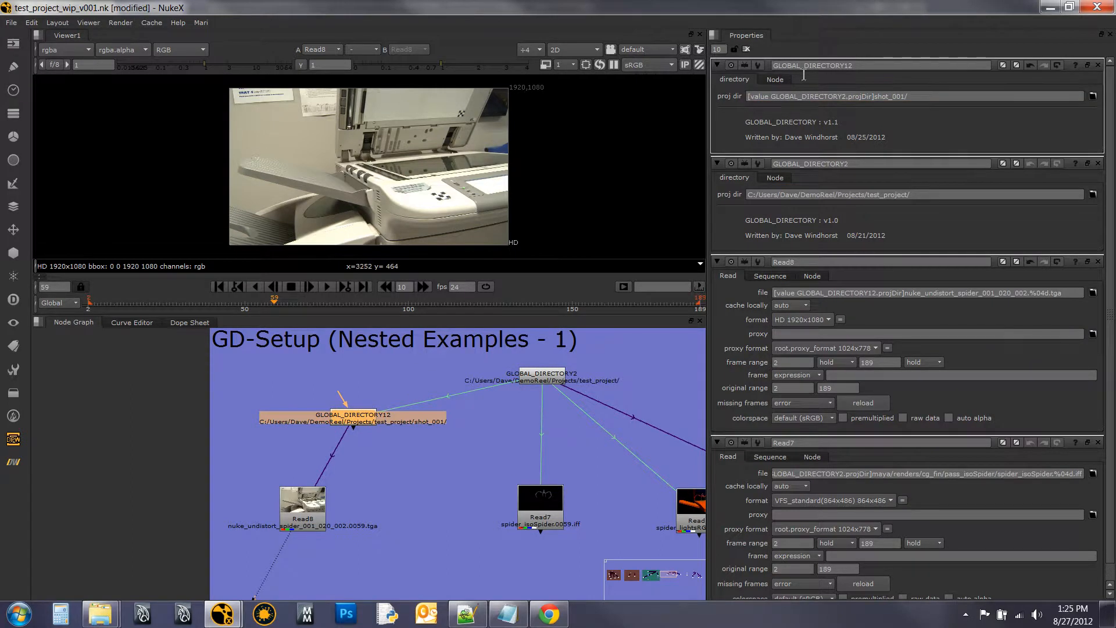
click(774, 79)
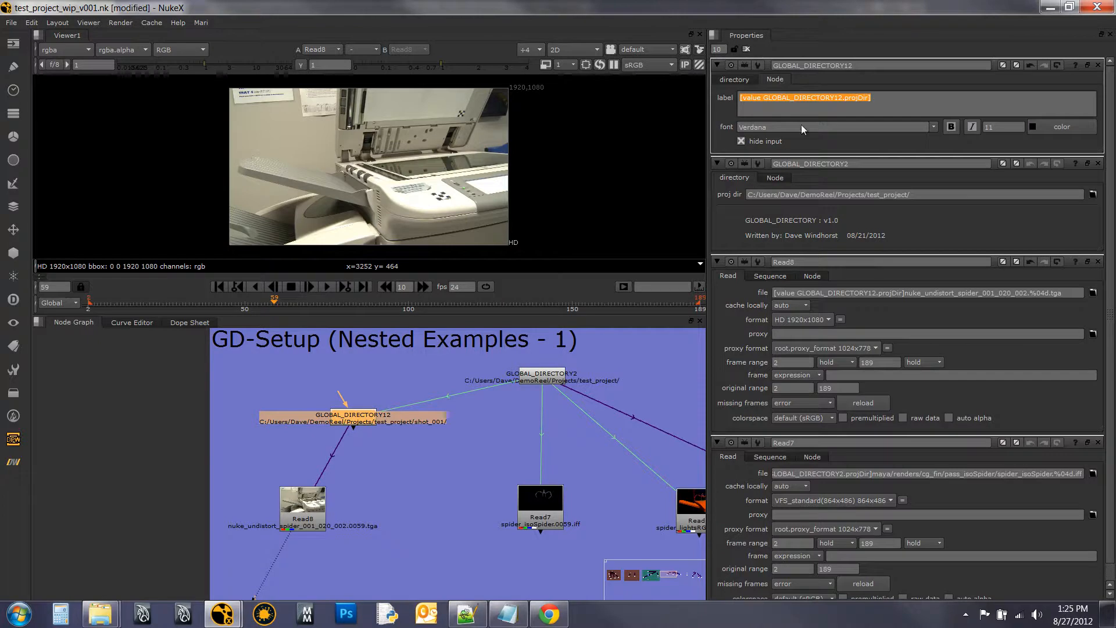
click(744, 142)
click(748, 50)
click(413, 451)
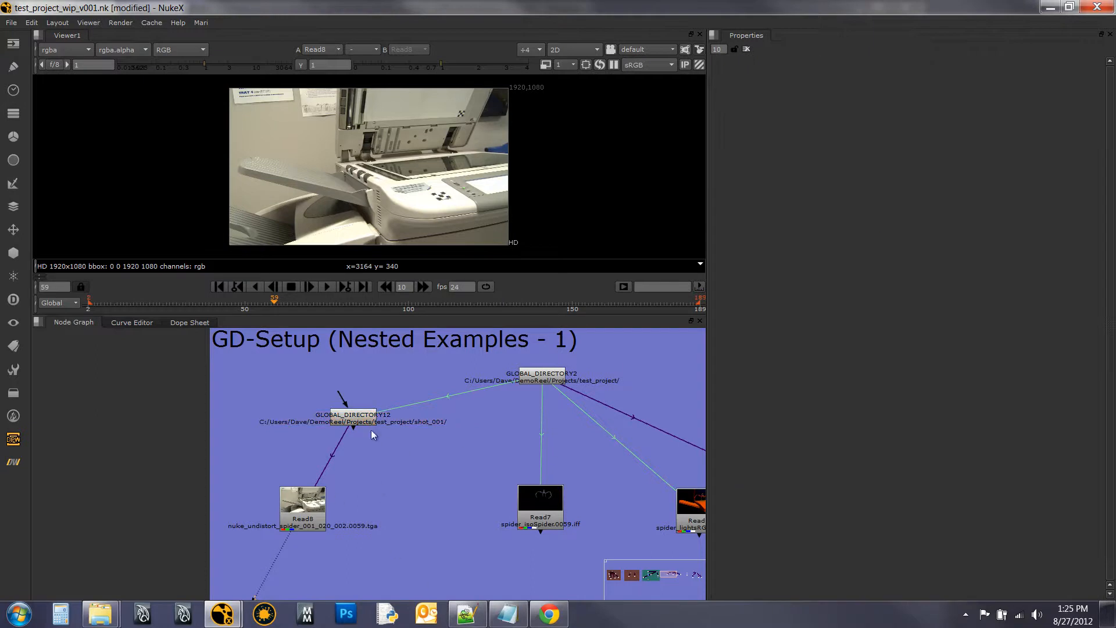
- Reposition the GLOBAL_DIRECTORY12 node slightly lower, and move Read8 slightly down and right beneath it
drag(367, 420, 369, 435)
click(395, 474)
scroll(393, 469, down, 2)
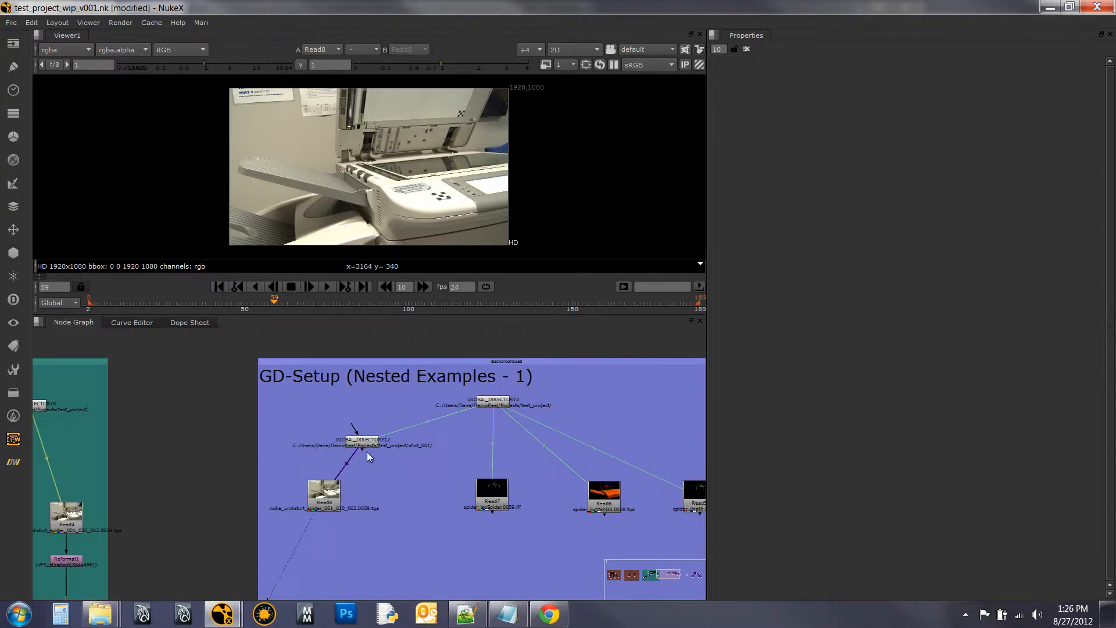
scroll(347, 500, up, 2)
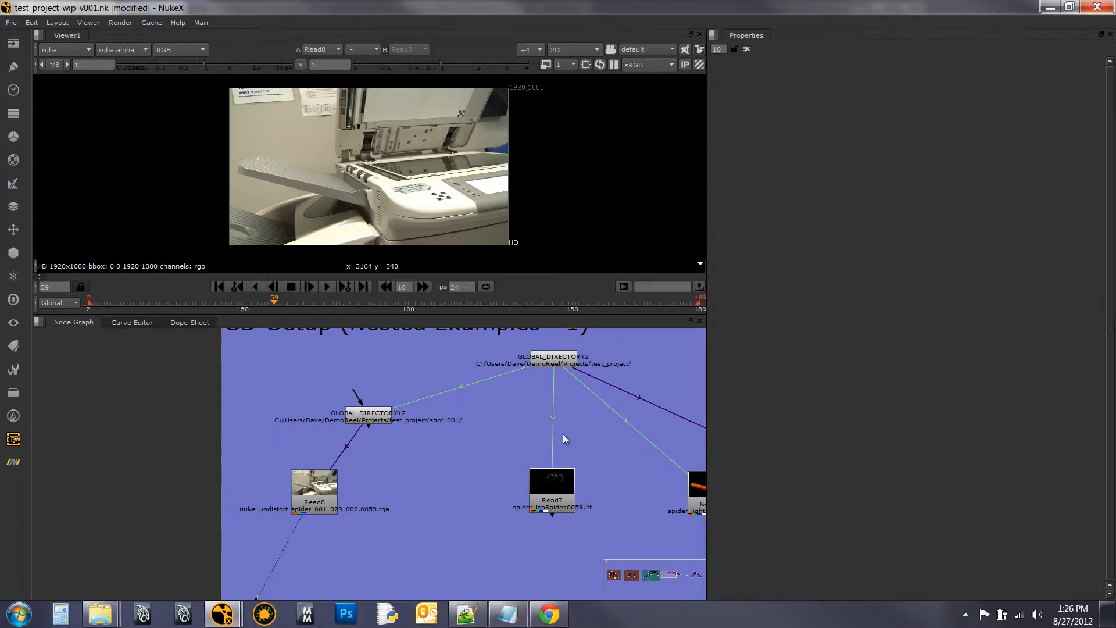
drag(309, 495, 326, 517)
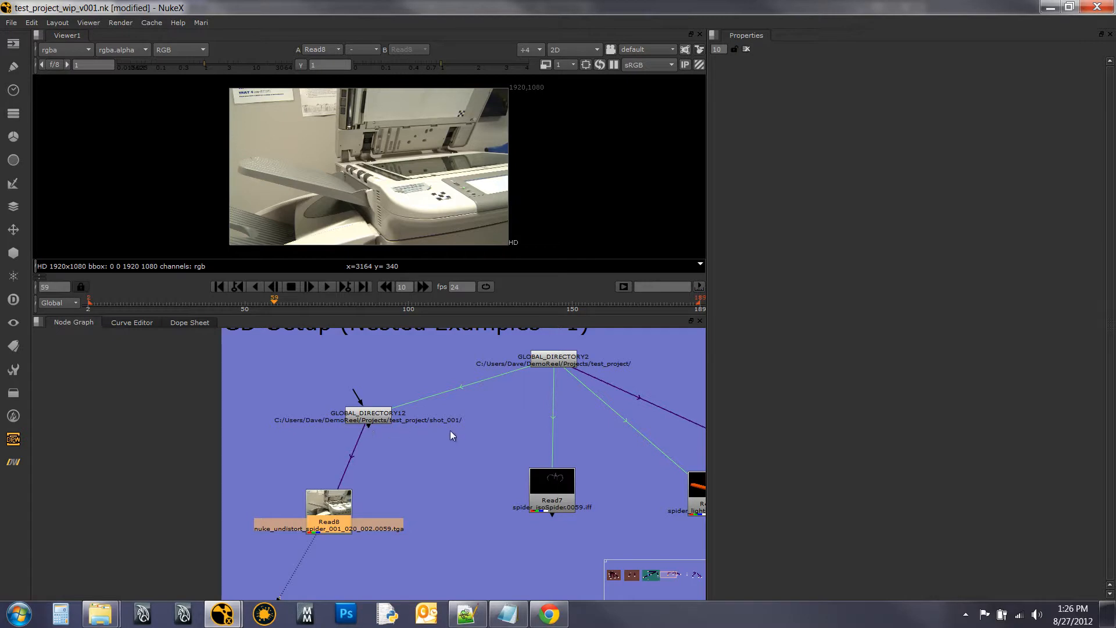
- Reopen the properties of GLOBAL_DIRECTORY12 and review the parent expression and shot_001 suffix in its project directory
click(368, 418)
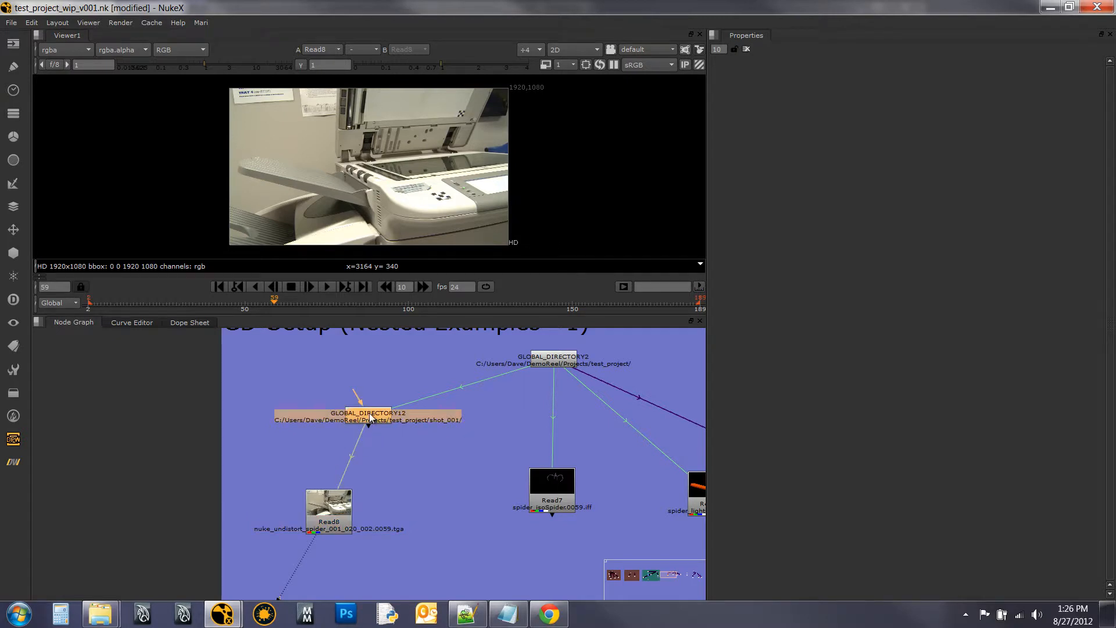
double_click(368, 418)
click(750, 80)
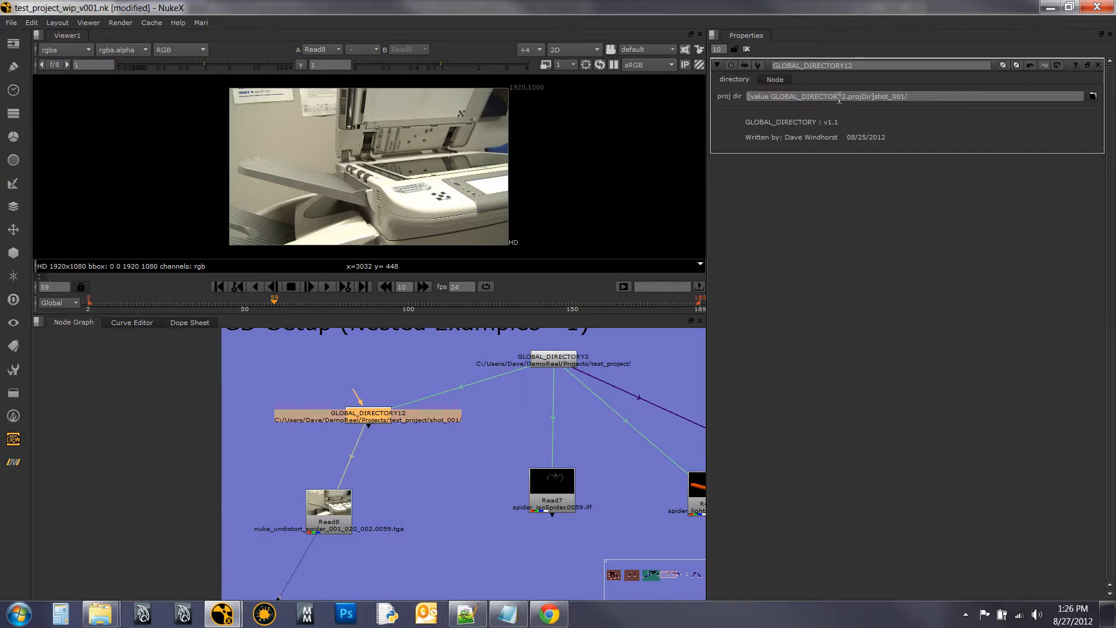
drag(917, 96, 874, 96)
click(861, 100)
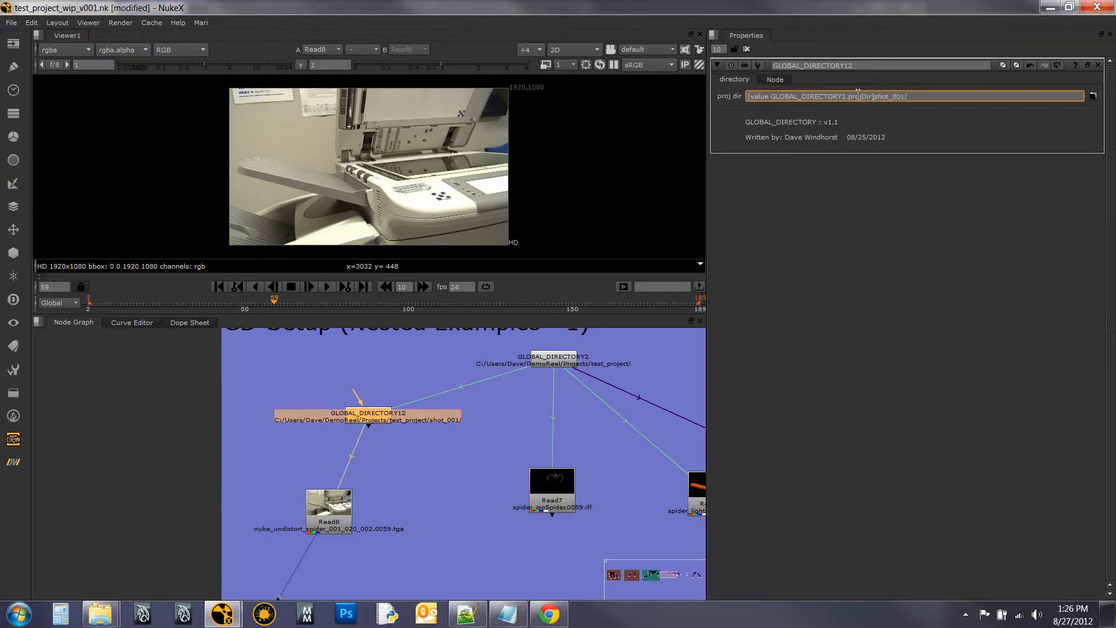
- Move GLOBAL_DIRECTORY2 slightly up and right, and close the open node properties
click(523, 404)
click(569, 362)
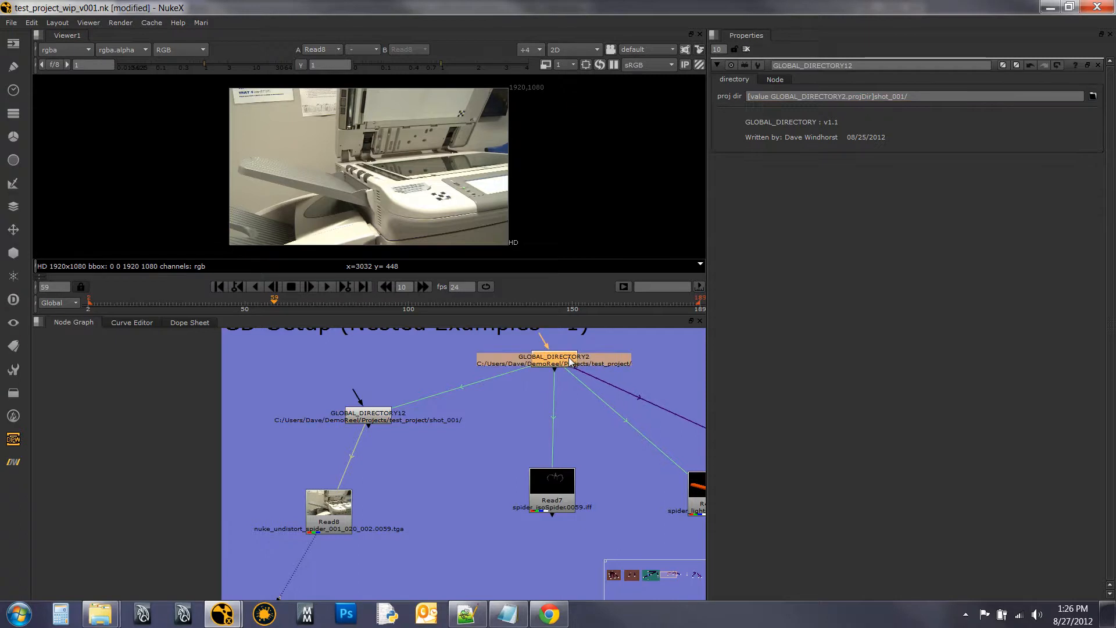
click(461, 439)
drag(546, 365, 566, 360)
click(511, 420)
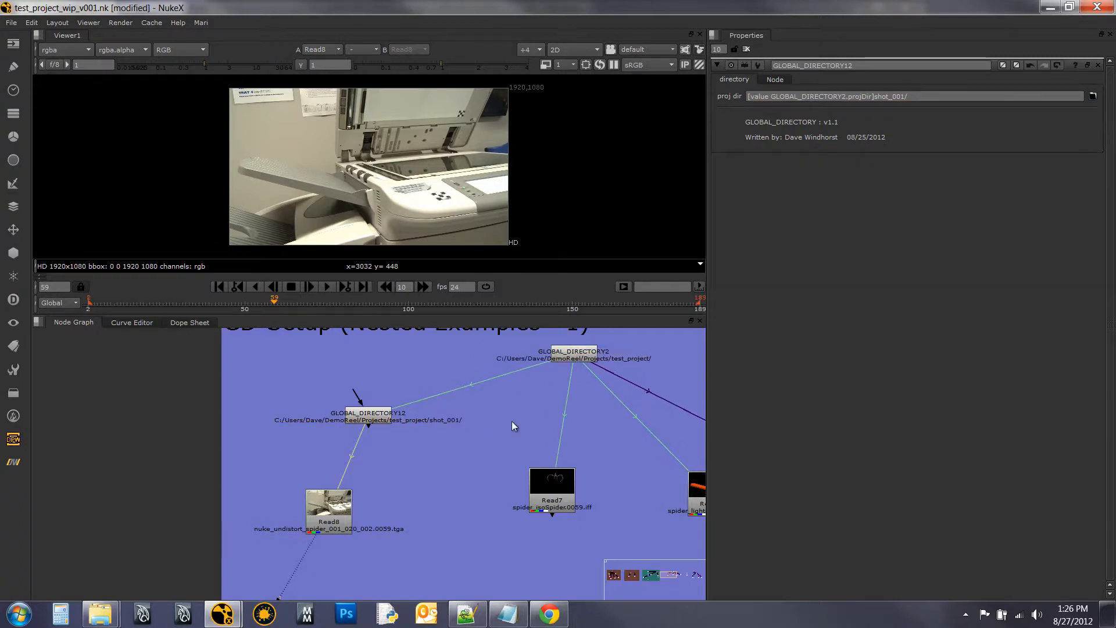
click(747, 50)
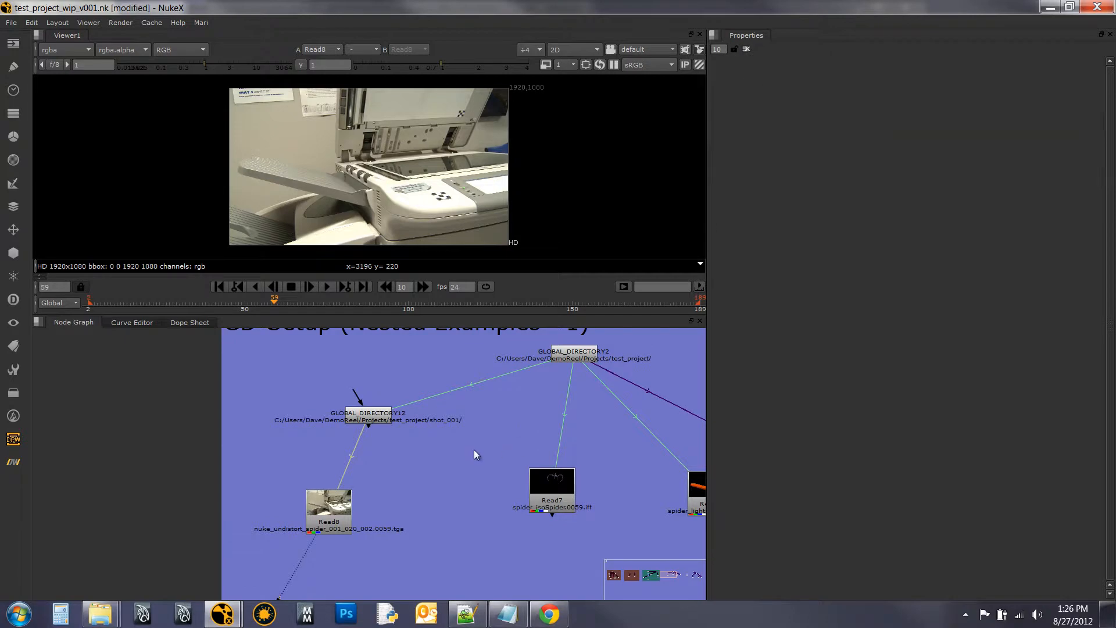
- Switch to the Projects window in Windows Explorer and inspect the shot_001 and maya folders inside test_project
drag(491, 429, 353, 483)
scroll(359, 476, down, 2)
drag(464, 504, 434, 462)
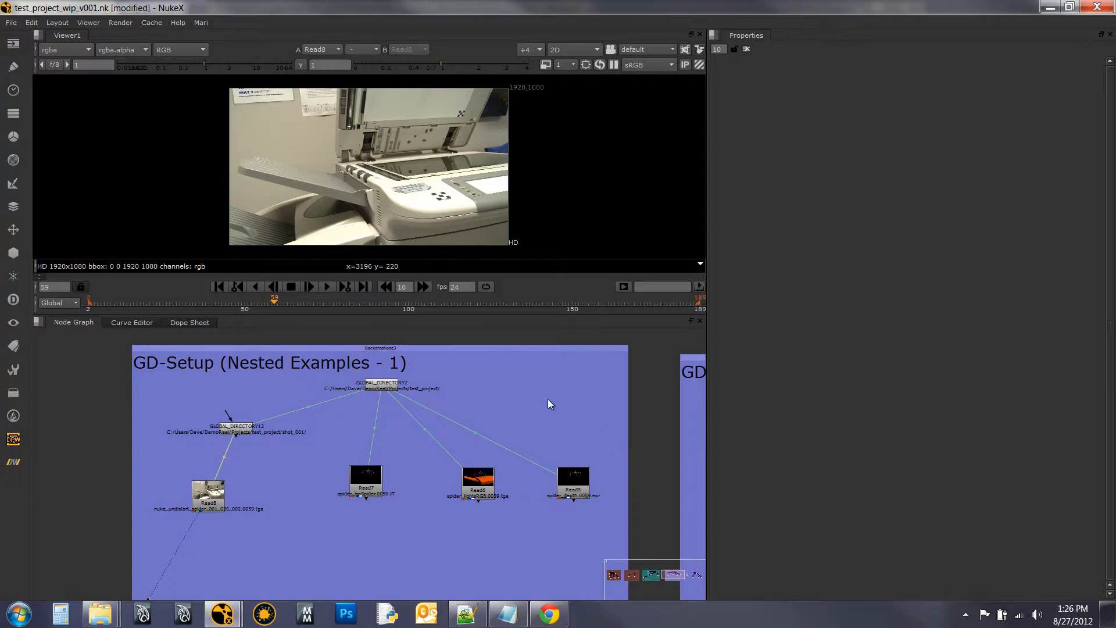
click(100, 613)
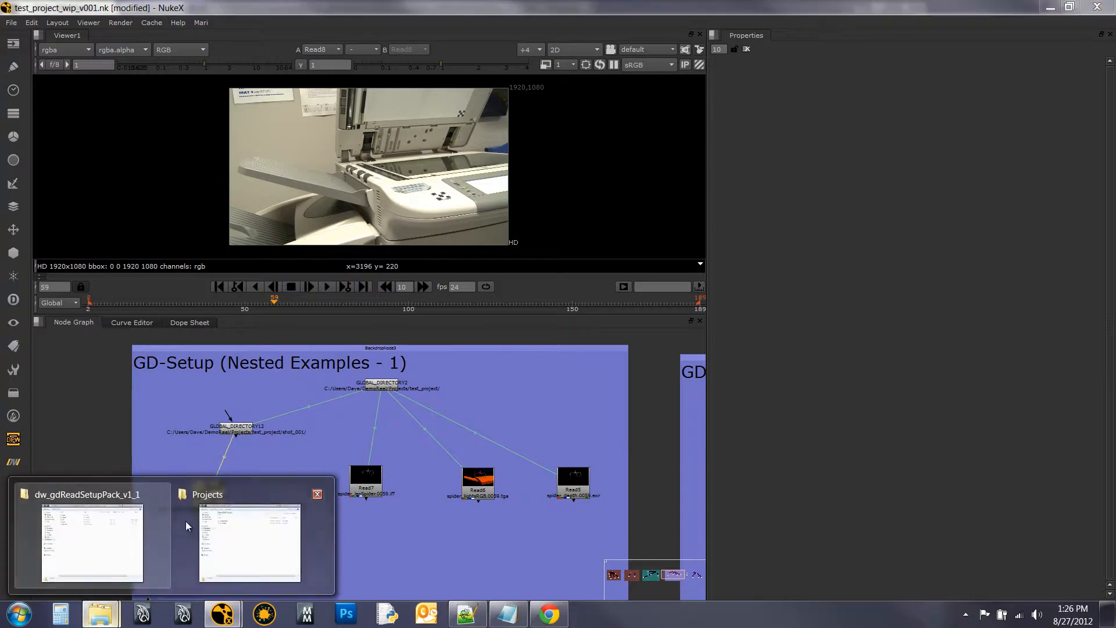
click(227, 519)
double_click(389, 156)
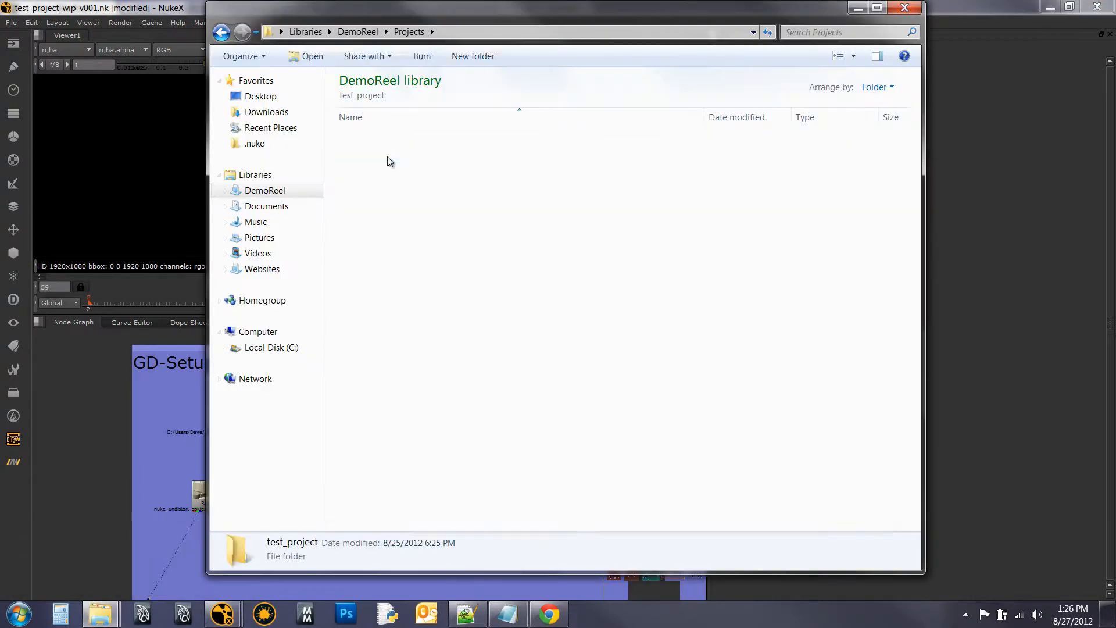
double_click(375, 170)
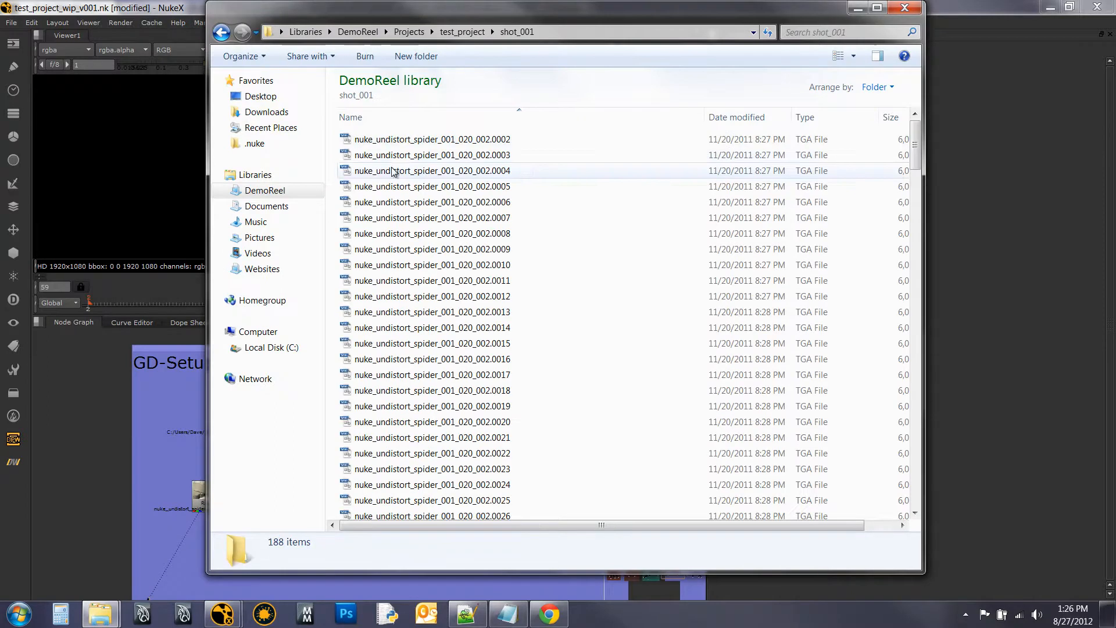
click(462, 31)
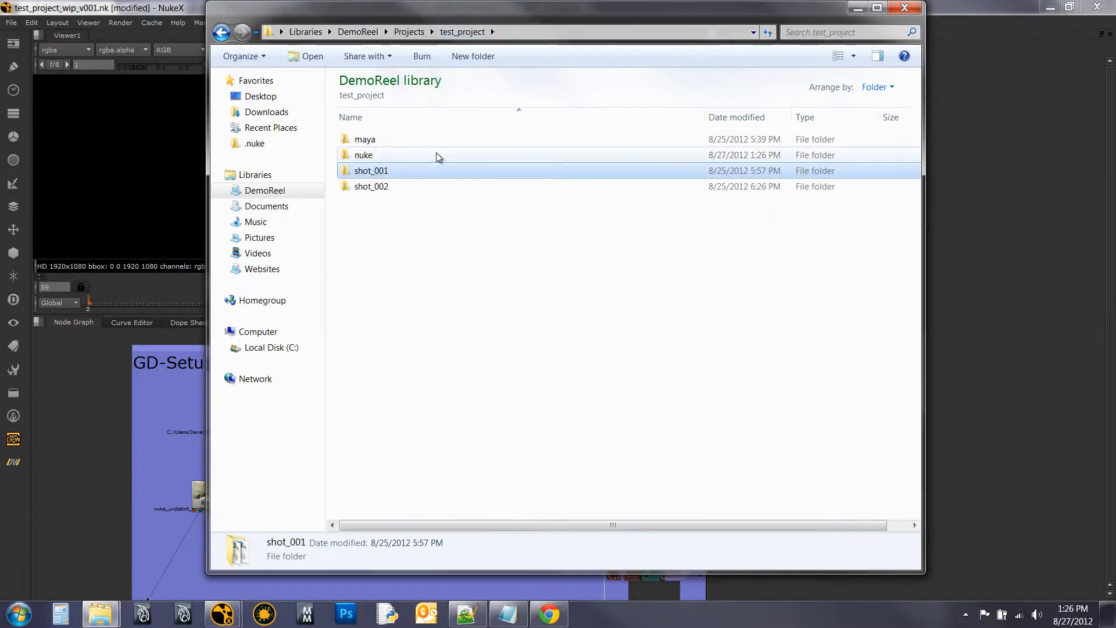
double_click(384, 140)
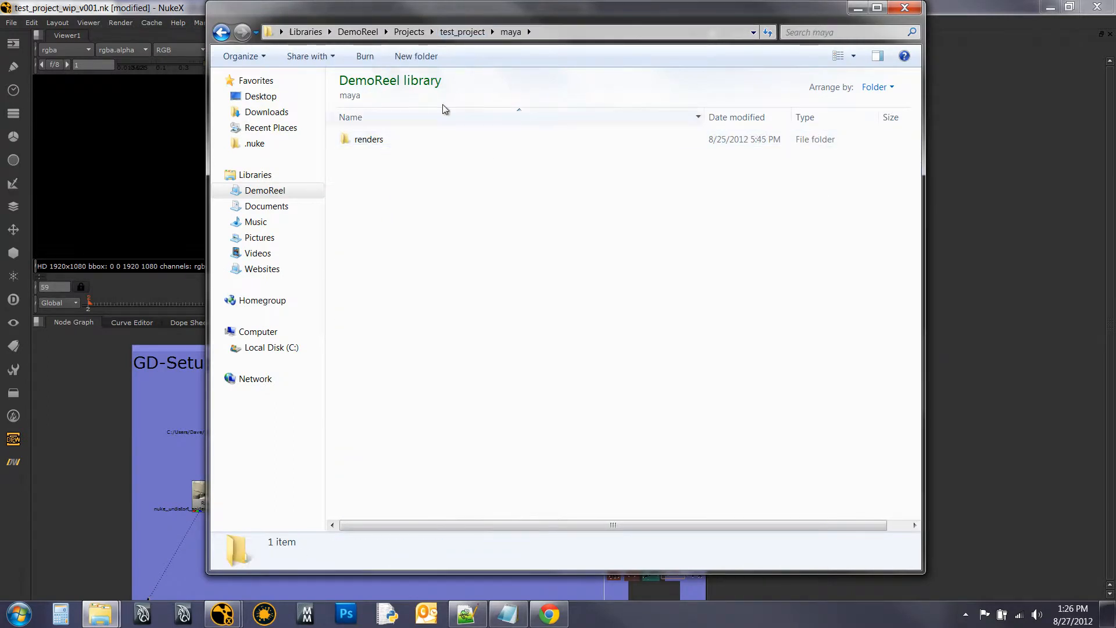
click(463, 33)
click(858, 7)
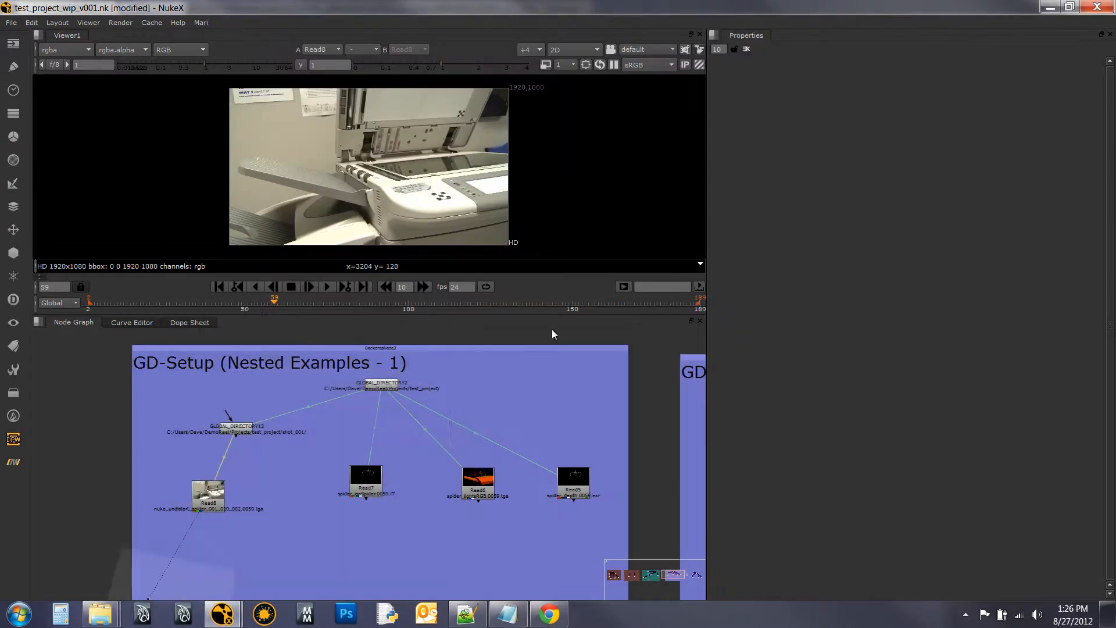
- Open the properties of GLOBAL_DIRECTORY3 in the Nested Examples - 2 backdrop and review its project directory
drag(574, 431, 360, 415)
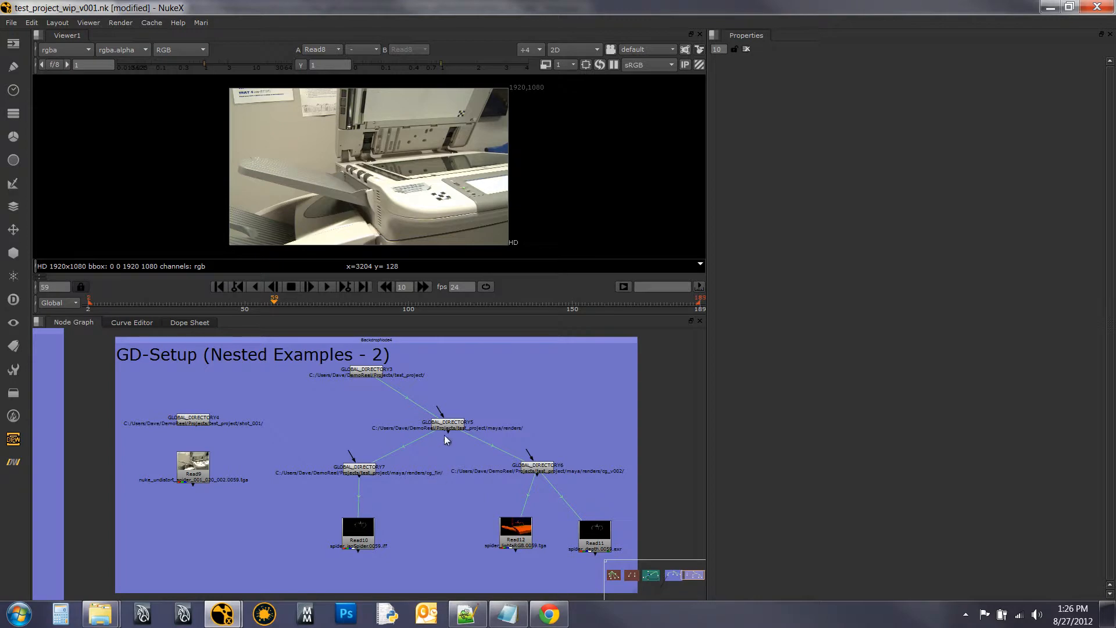
scroll(415, 477, up, 3)
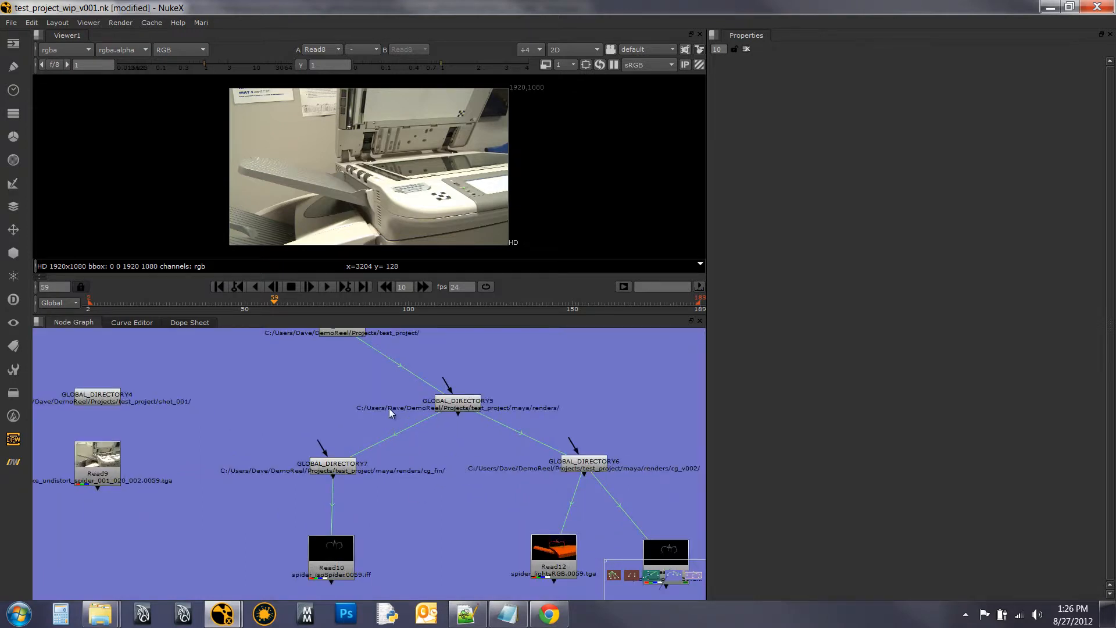
drag(354, 390, 371, 511)
scroll(360, 461, up, 4)
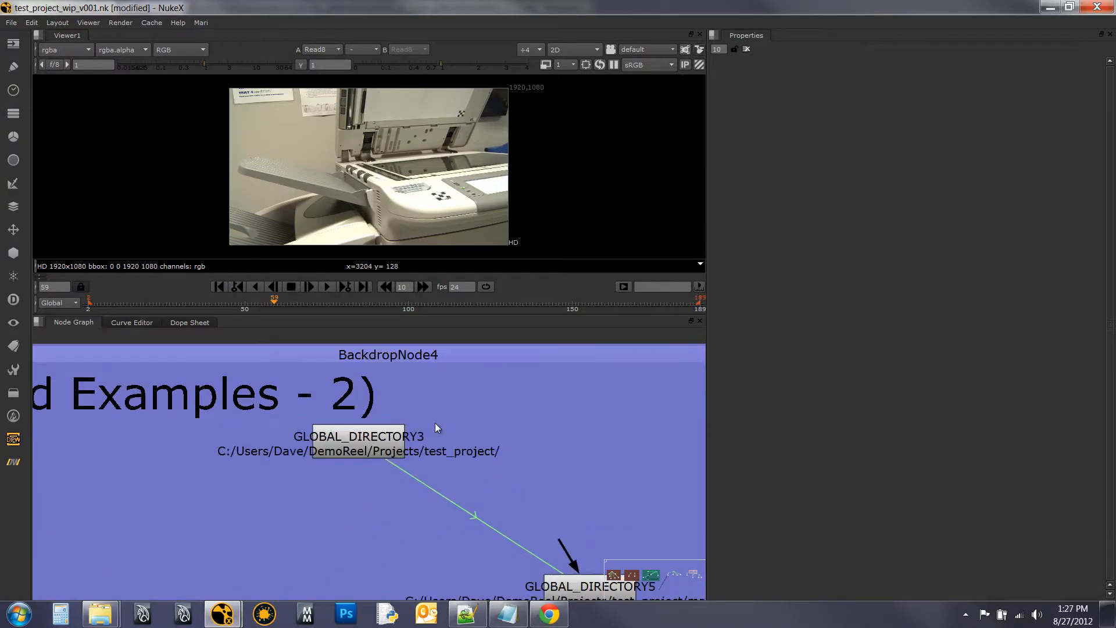
double_click(358, 440)
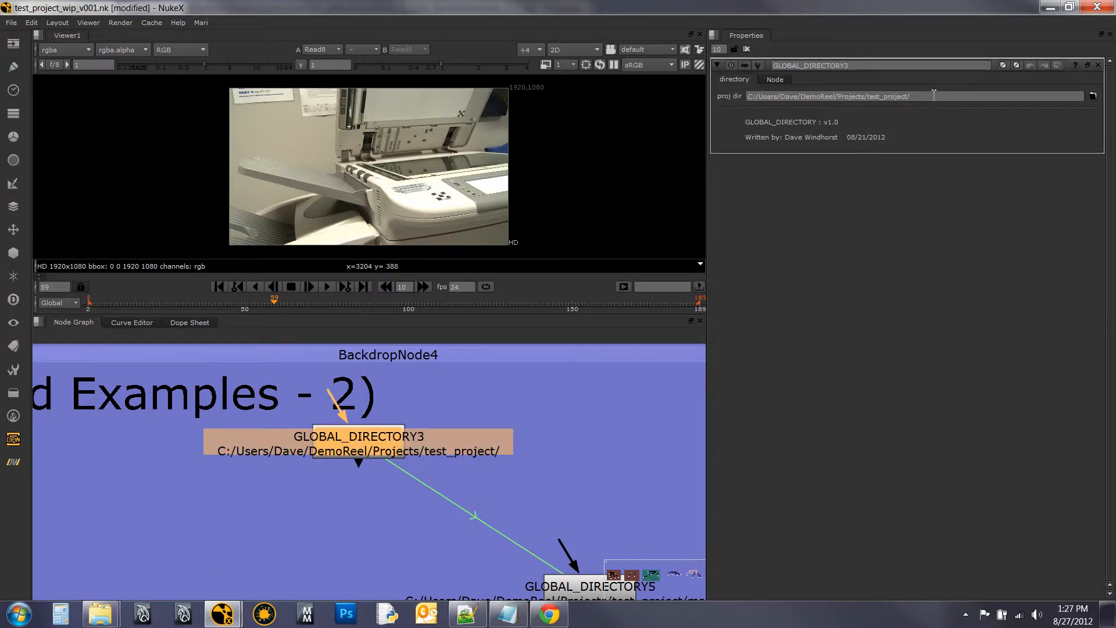
- Review the parent expressions in the properties of GLOBAL_DIRECTORY5, GLOBAL_DIRECTORY7 and GLOBAL_DIRECTORY6, and close all open node properties
drag(459, 530, 304, 379)
drag(435, 506, 403, 461)
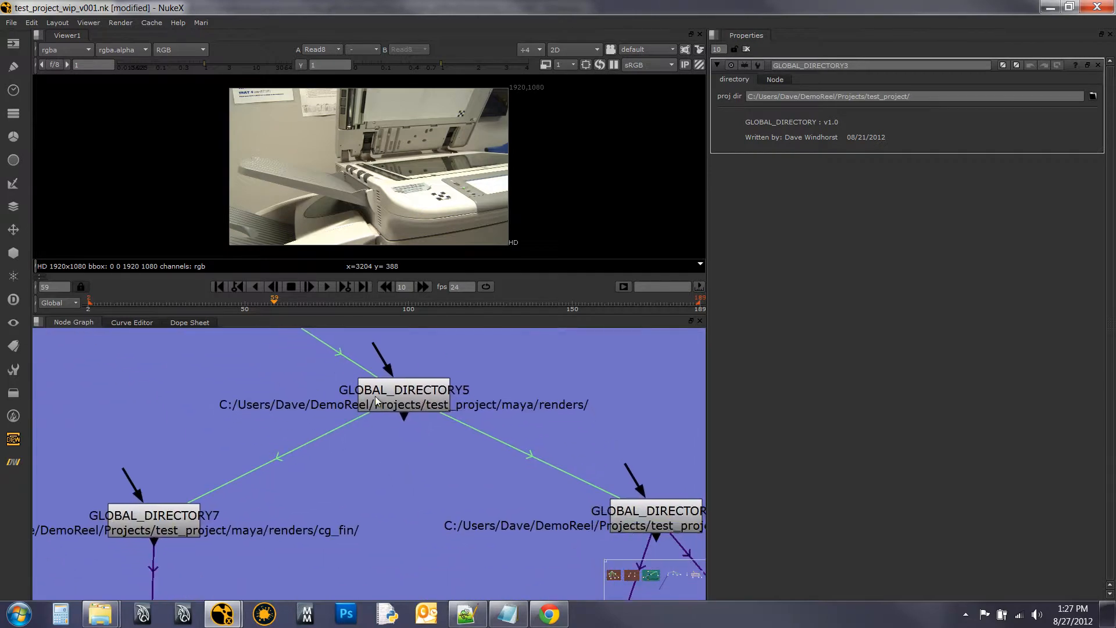
double_click(397, 396)
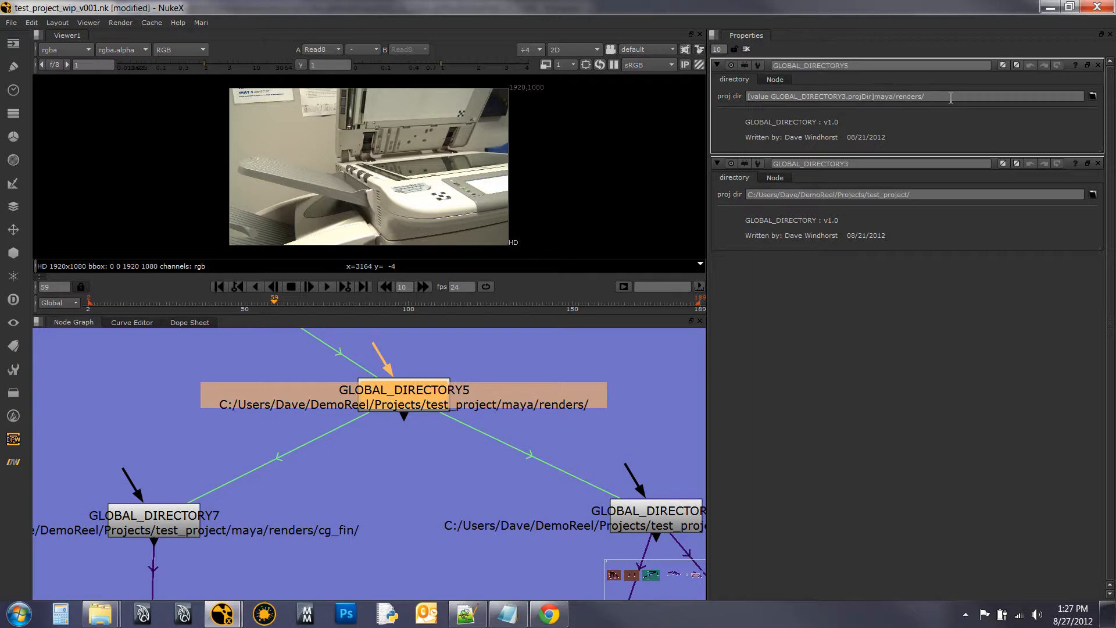
drag(311, 537, 541, 399)
double_click(409, 396)
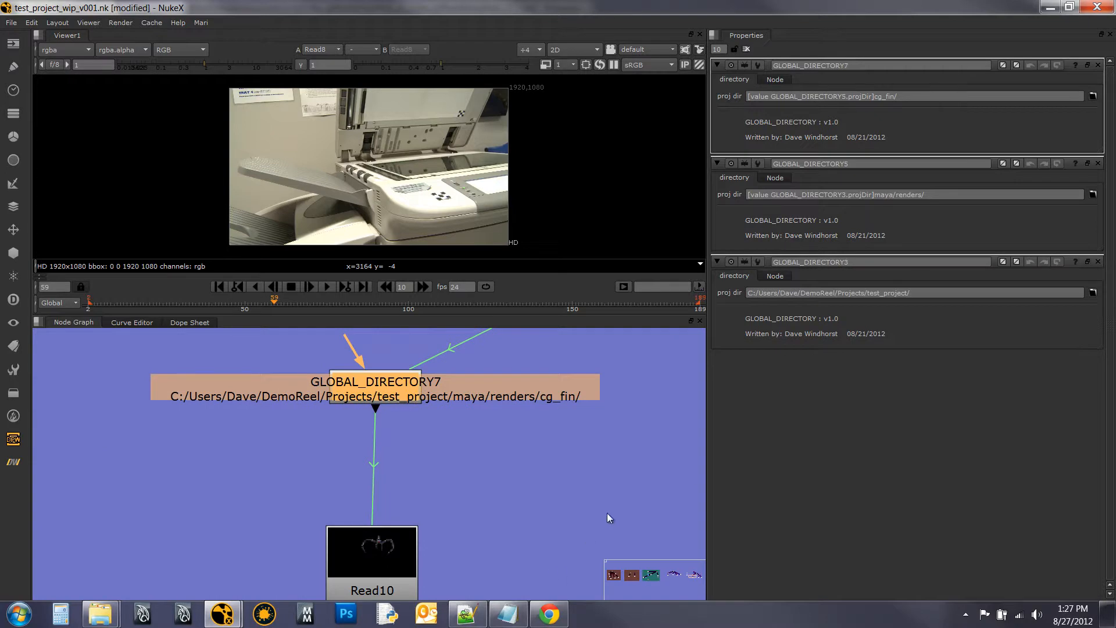
drag(642, 486, 287, 510)
double_click(528, 404)
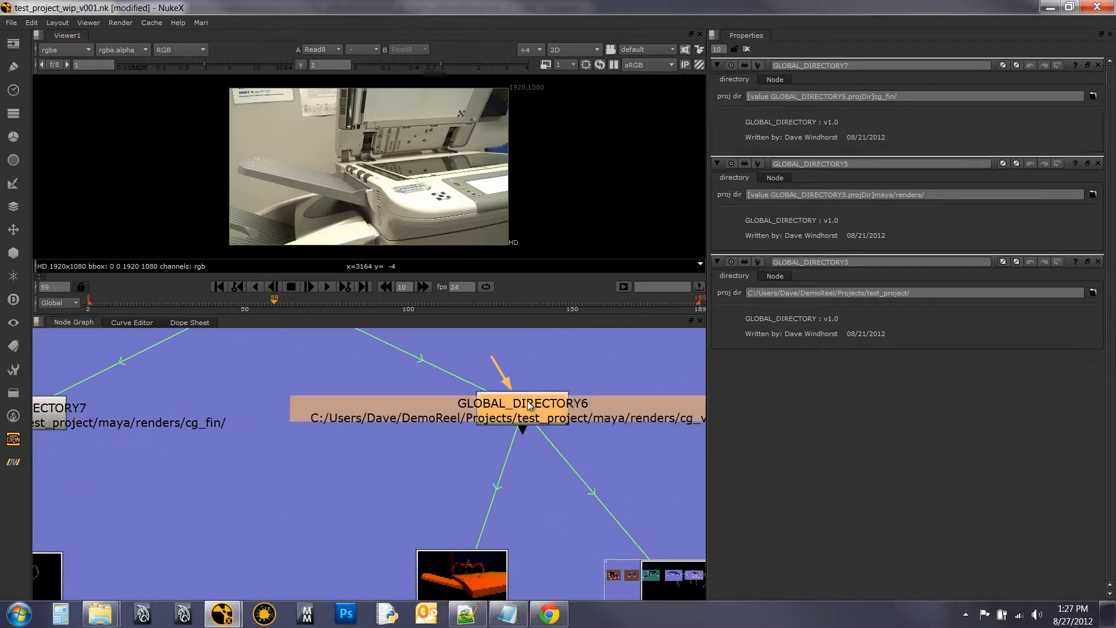
click(746, 50)
click(337, 526)
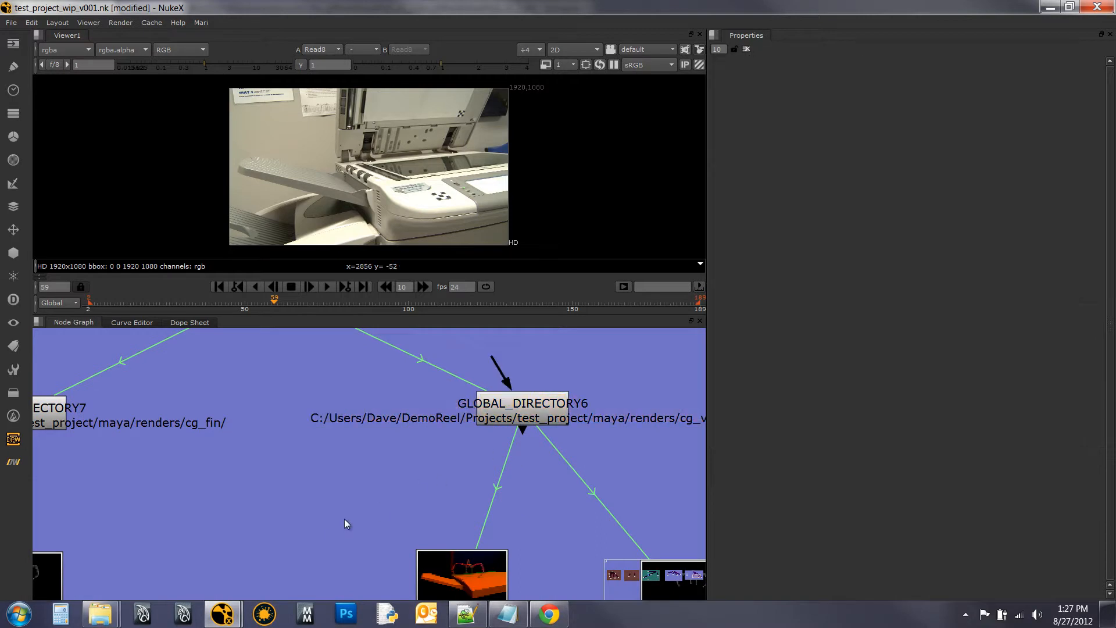
- Examine the complete tree of nested Global Directory and Read nodes in the Nested Examples - 2 backdrop
scroll(330, 484, down, 3)
scroll(325, 480, down, 3)
drag(282, 524, 412, 492)
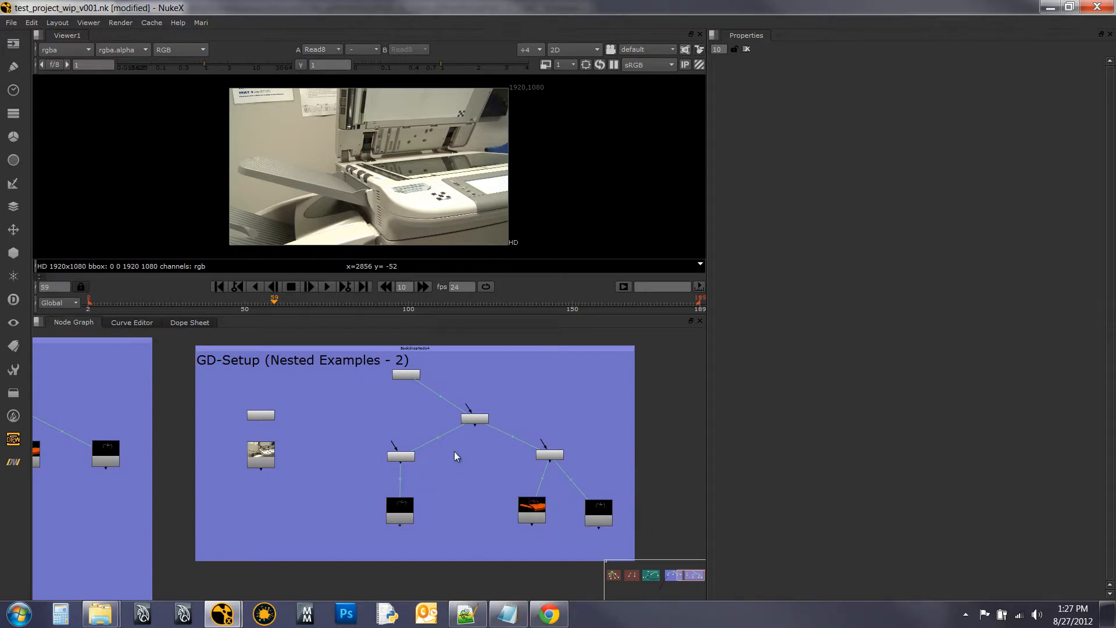
scroll(455, 451, up, 1)
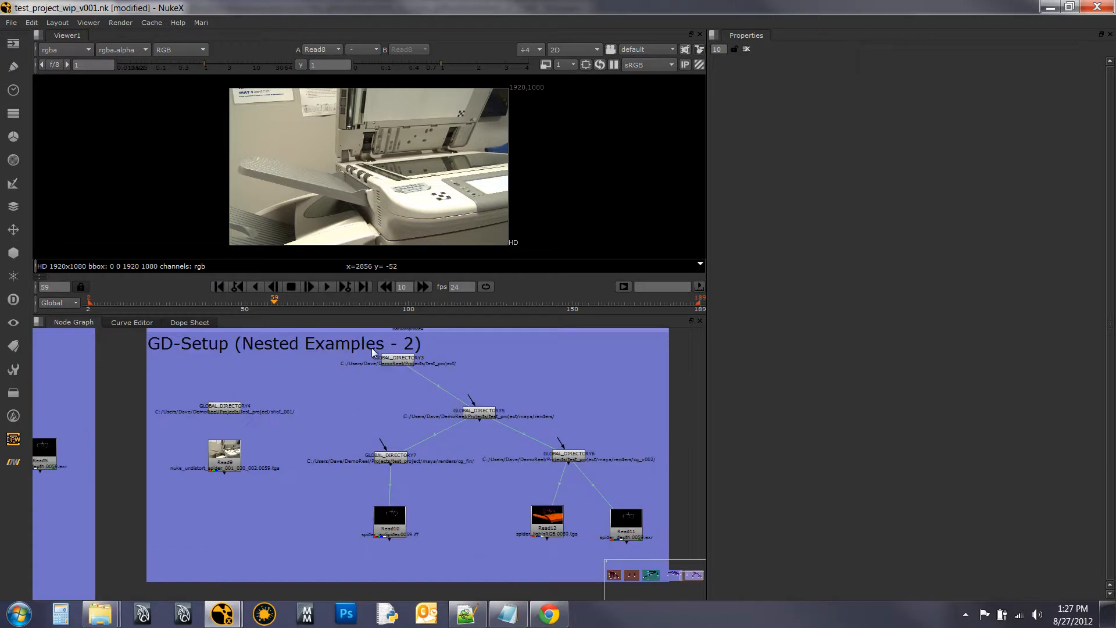
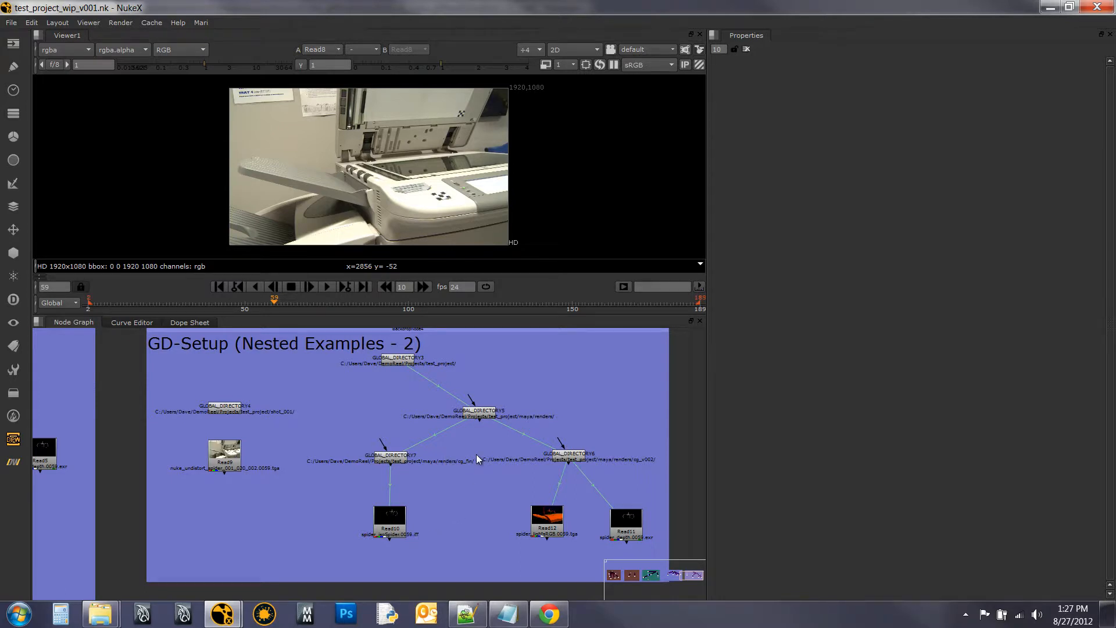
- Look over all five setup backdrops in the node graph and exit Nuke with test_project_wip_v001.nk saved
scroll(476, 454, down, 6)
drag(367, 482, 450, 443)
scroll(420, 471, down, 2)
scroll(444, 441, down, 1)
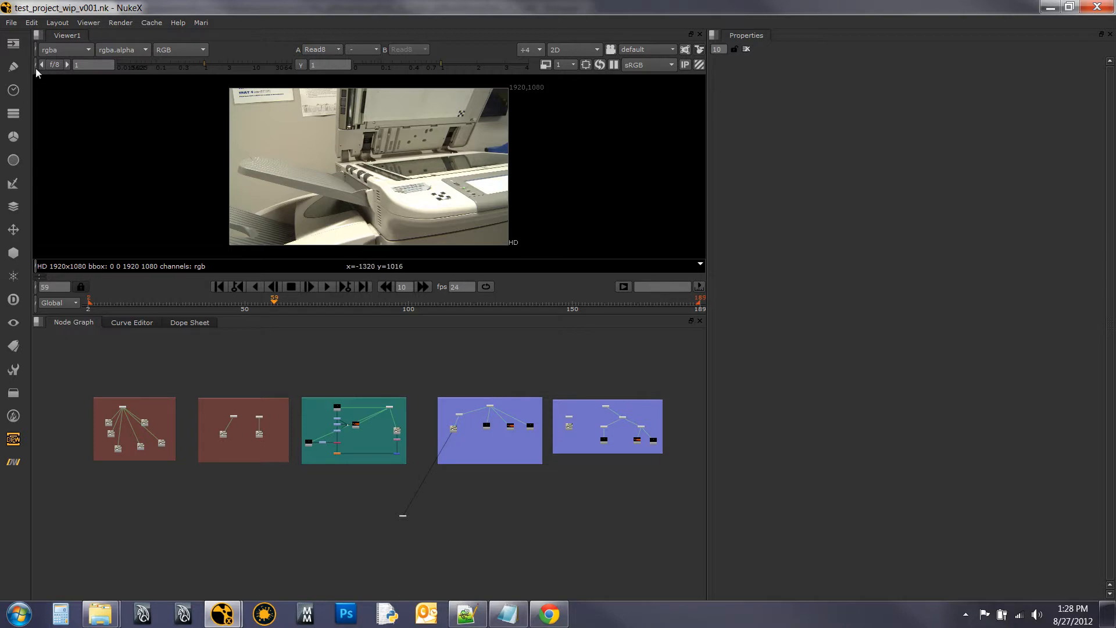
click(1095, 8)
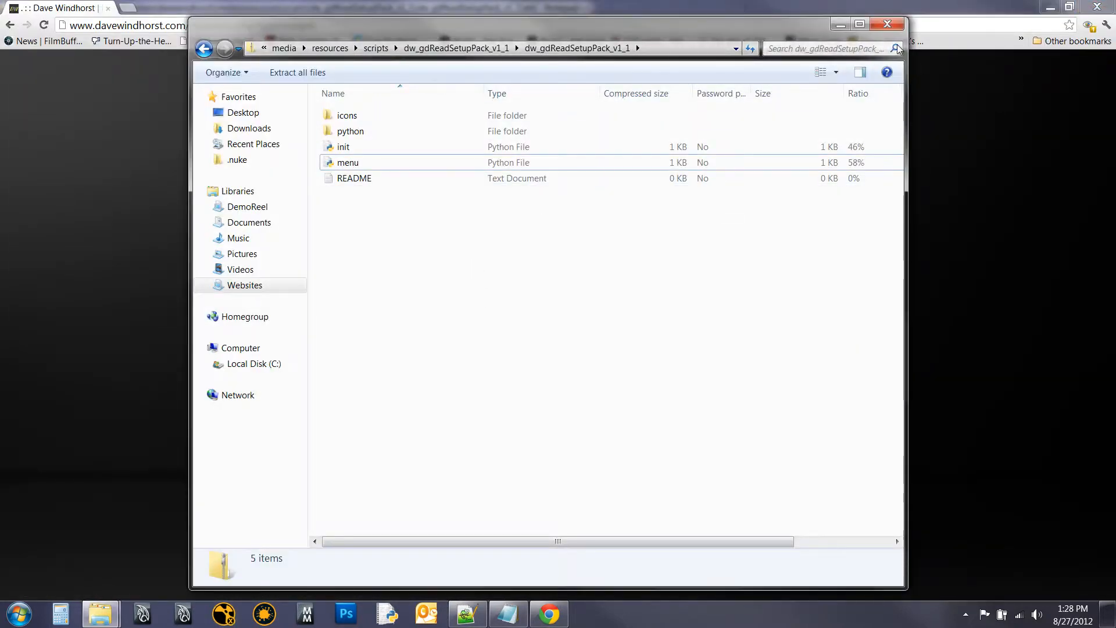
- Switch to the test_project window in Windows Explorer and go up to the Projects folder
mouse_move(100, 615)
click(255, 541)
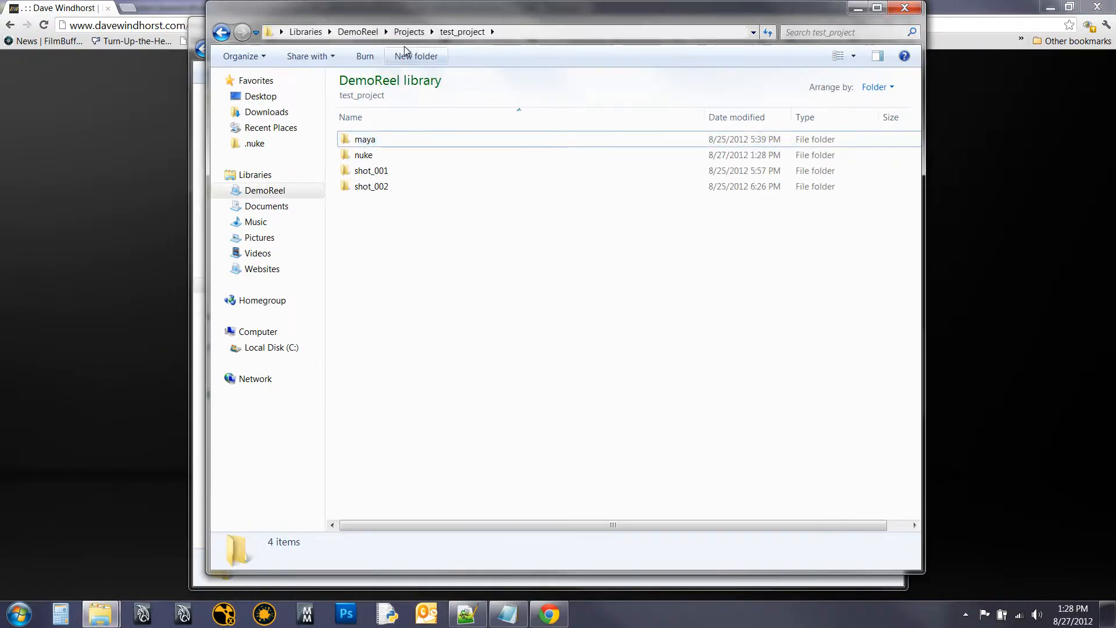
click(409, 32)
click(404, 256)
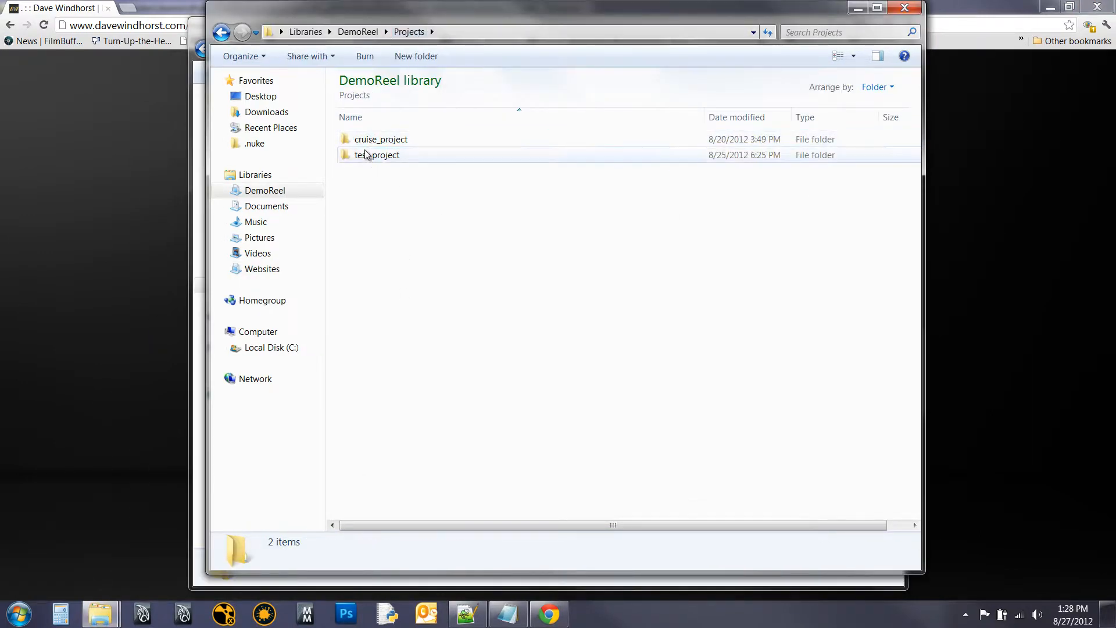
- Rename the test_project folder to spider_project and open it
mouse_move(372, 154)
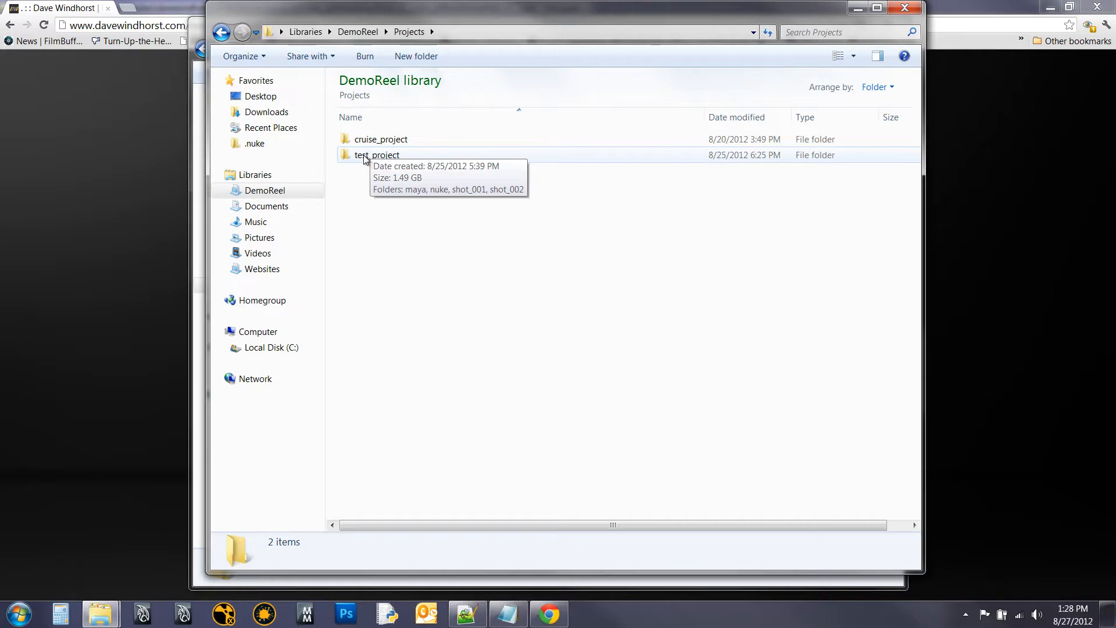
click(365, 157)
click(365, 154)
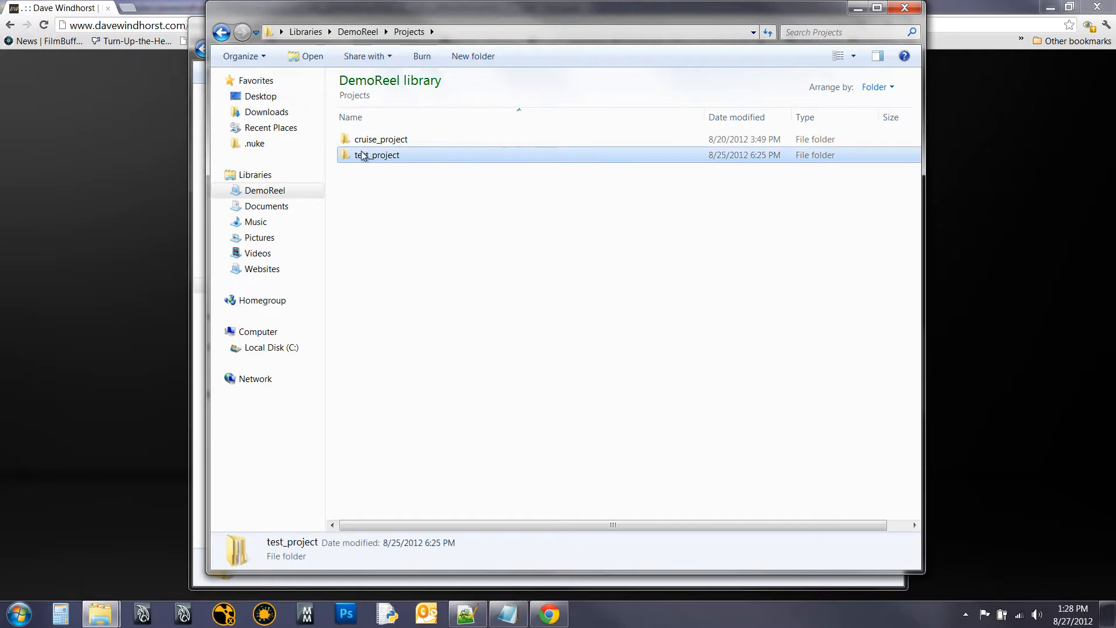
key(End)
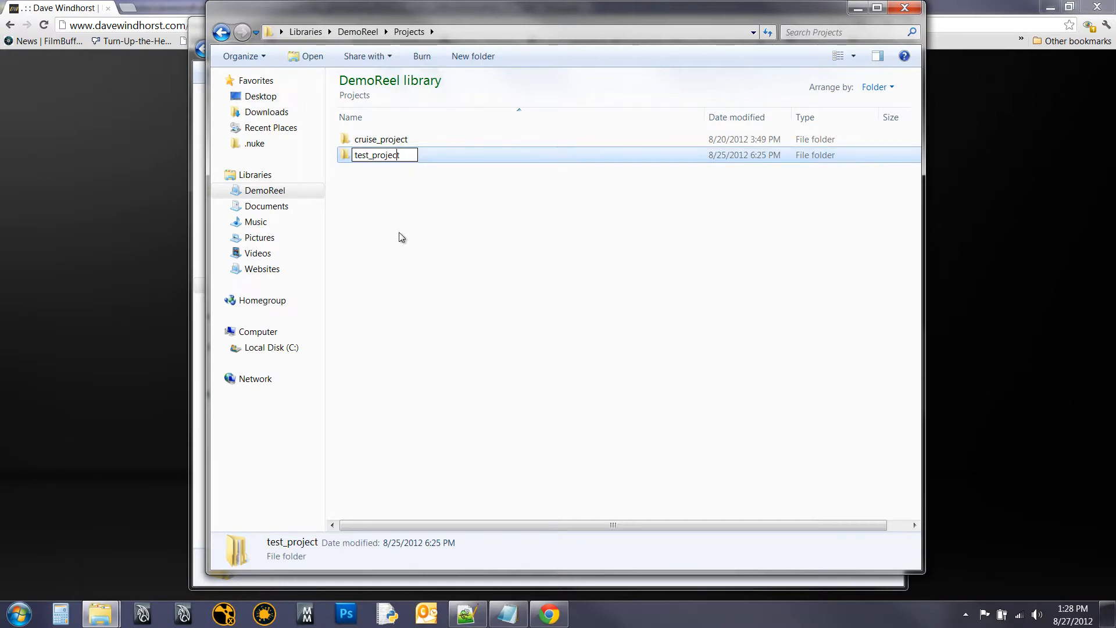
key(Right)
key(Right)
key(shift+Home)
text(spider)
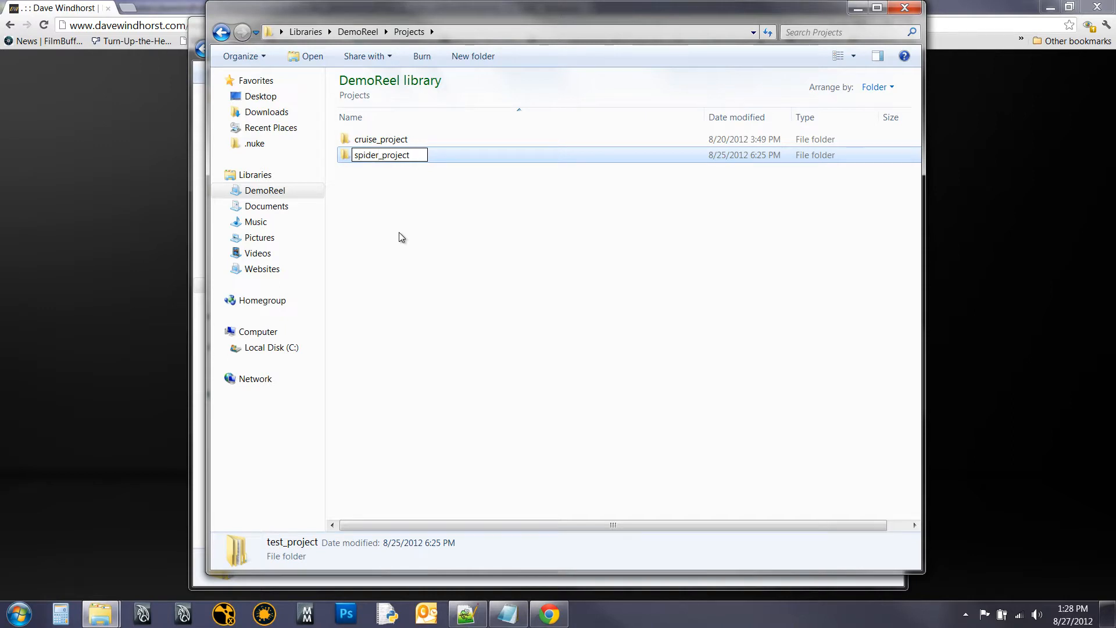
key(Return)
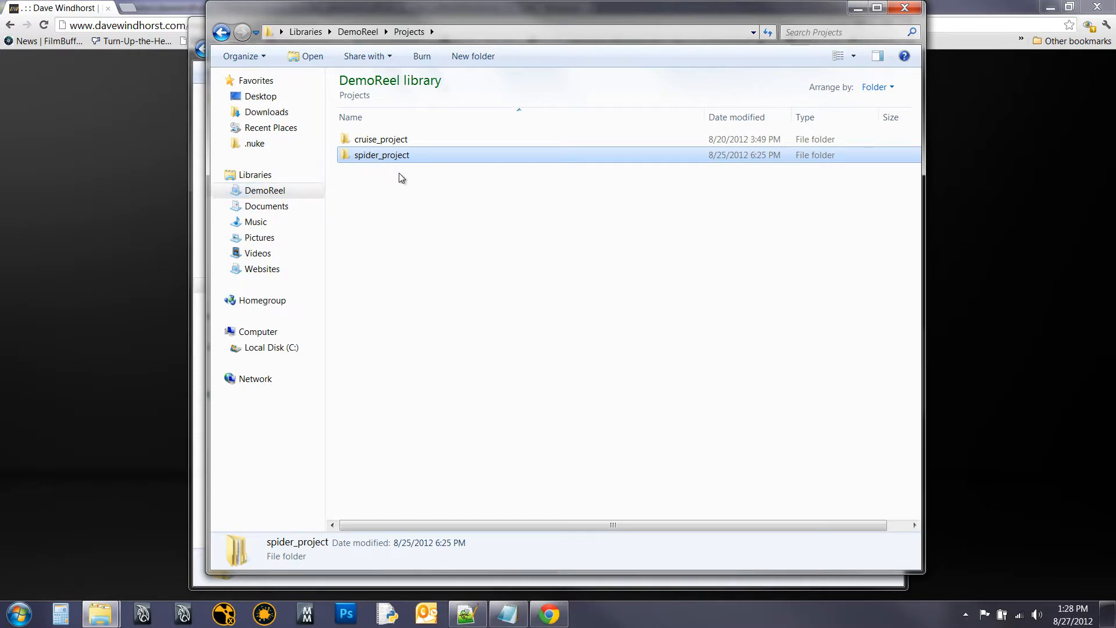
double_click(365, 156)
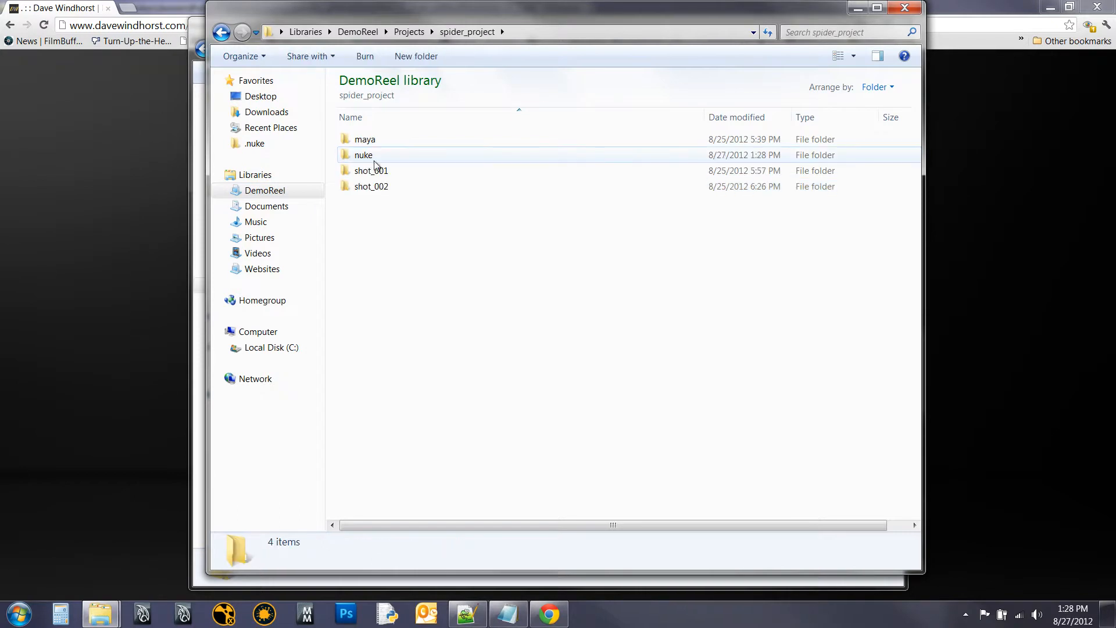
- Start Nuke in a maximized window and open test_project_wip_v001.nk from the nuke folder of spider_project
click(222, 613)
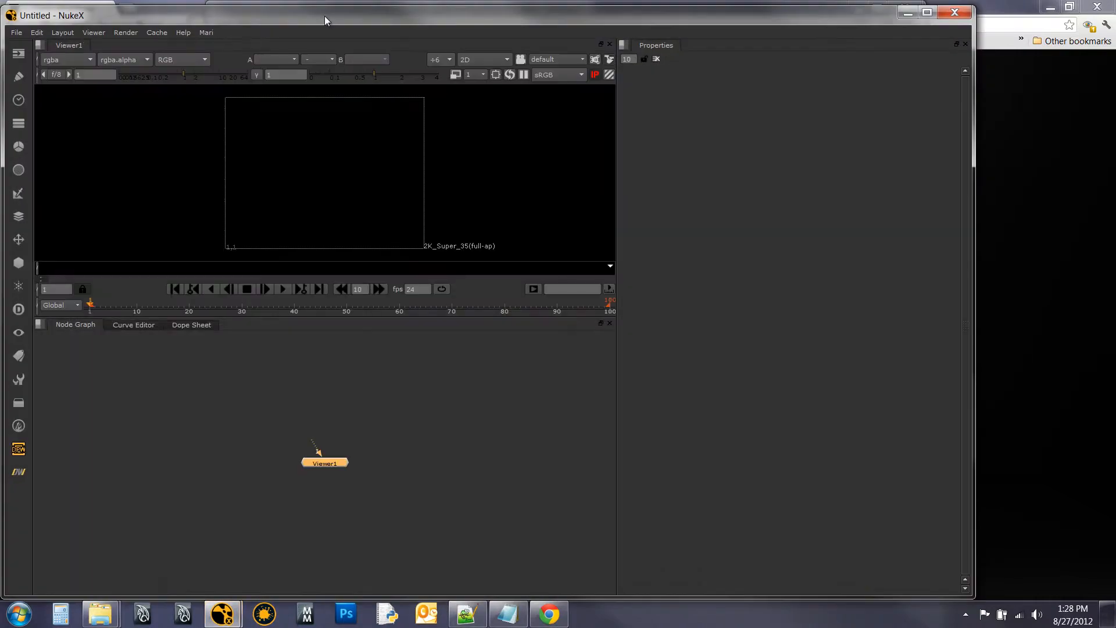
double_click(325, 16)
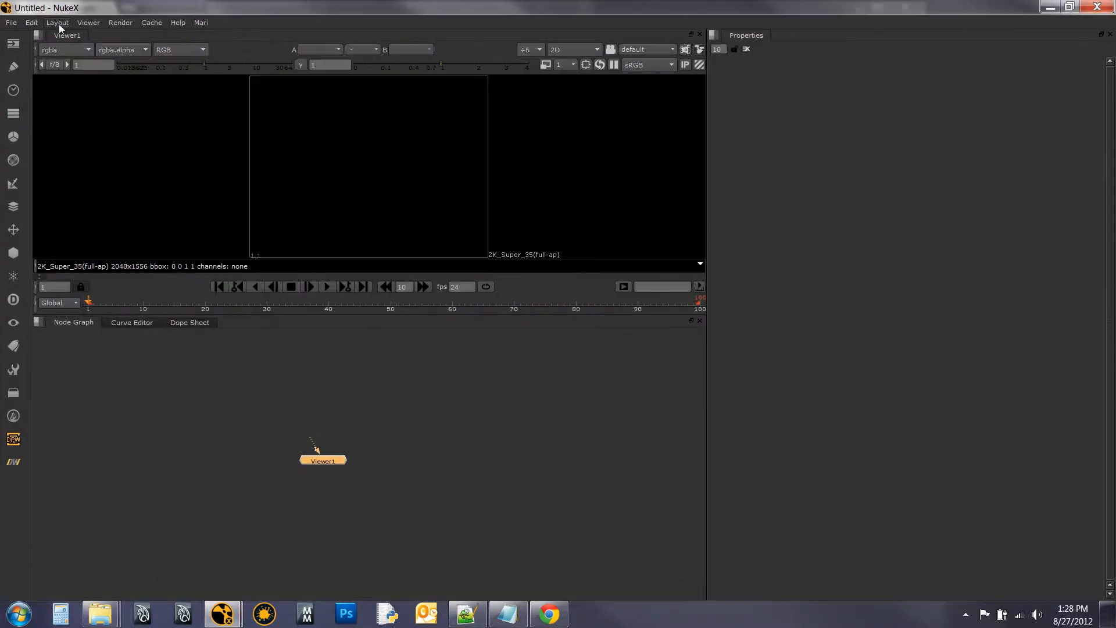
click(10, 23)
click(43, 49)
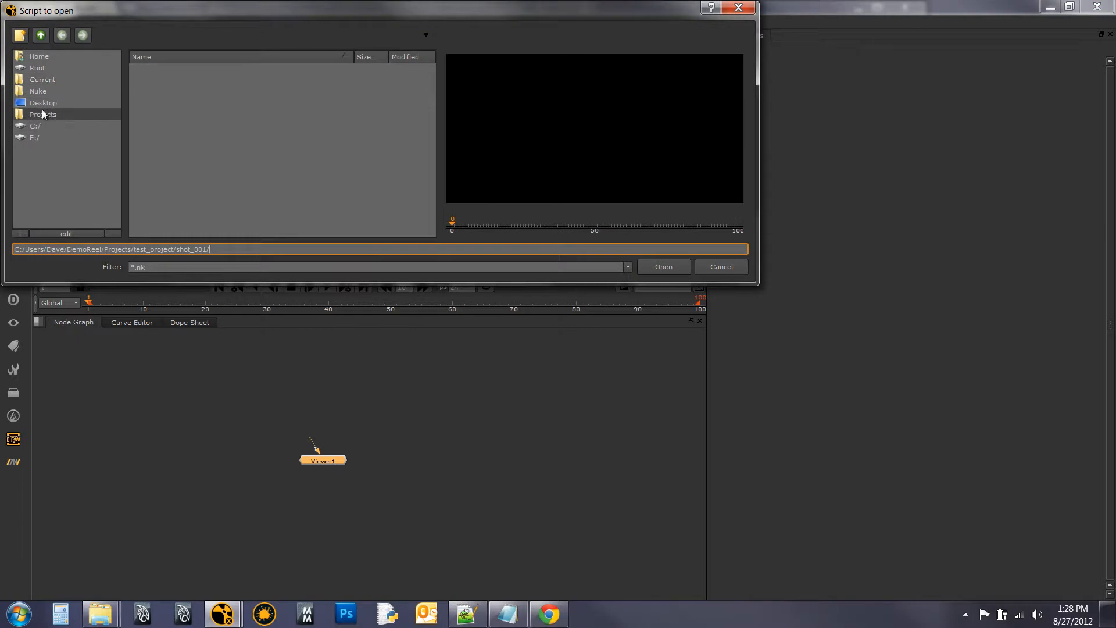
click(47, 111)
double_click(162, 75)
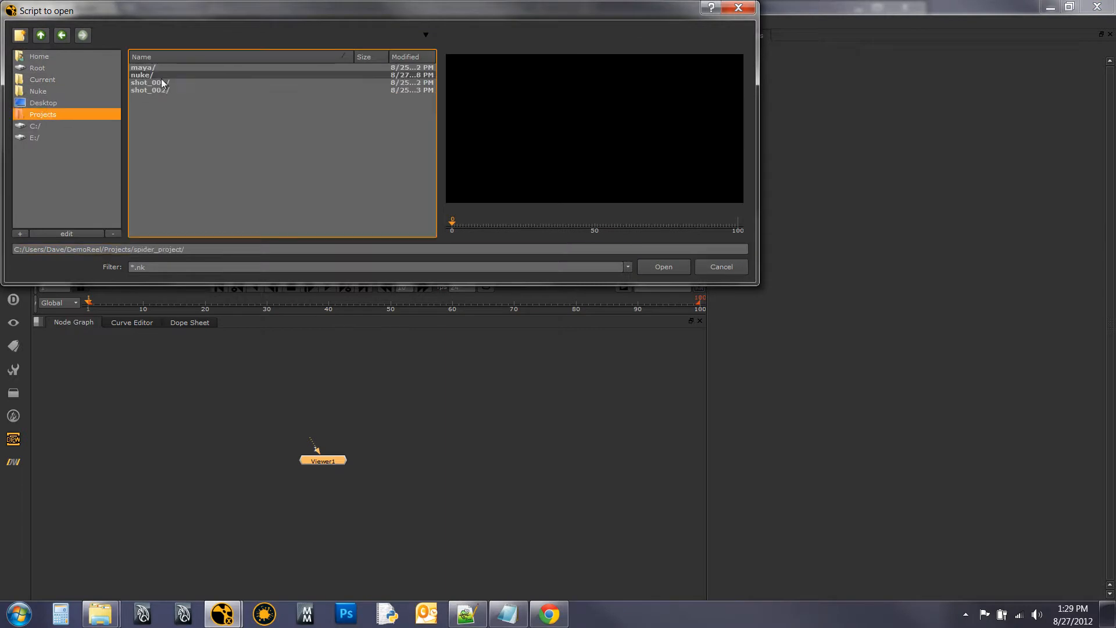
double_click(169, 77)
click(173, 68)
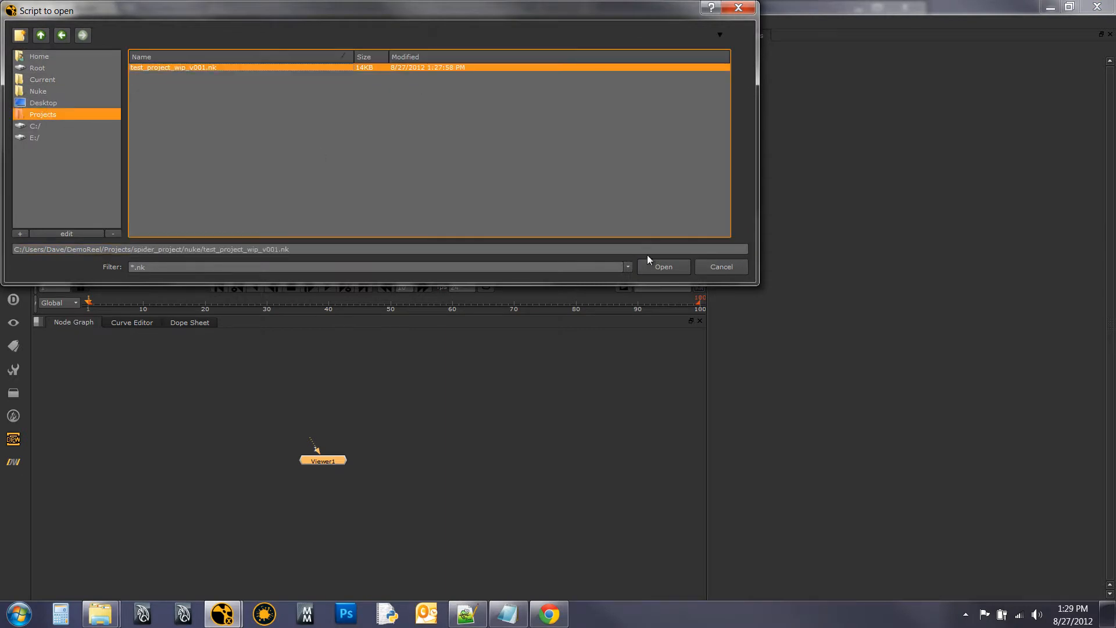
click(664, 267)
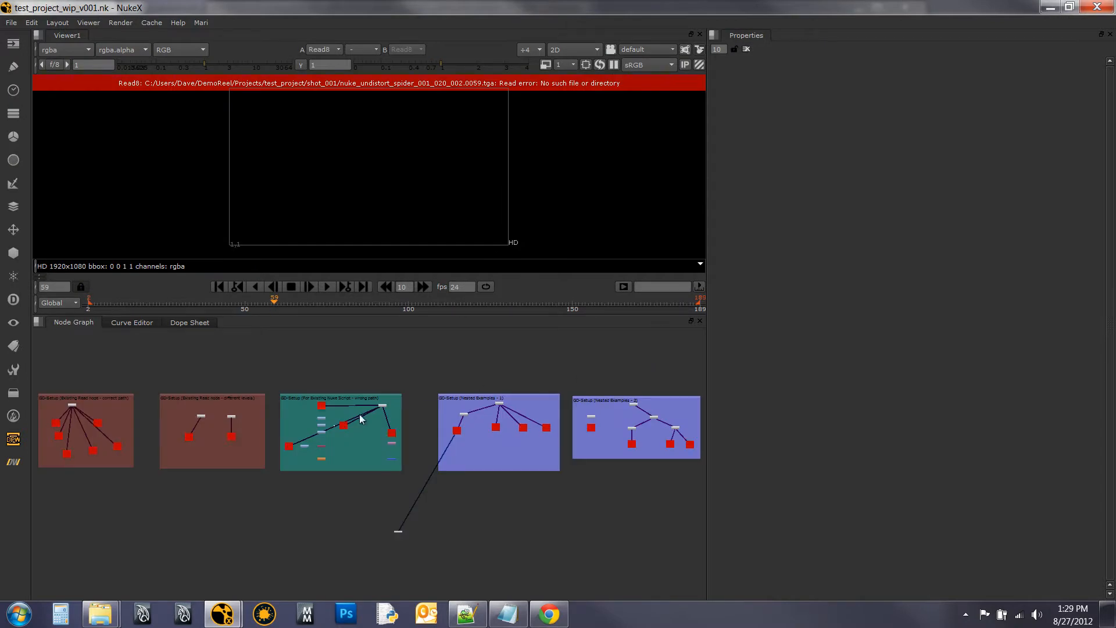
- Inspect the Read nodes in the Existing Read node - correct path backdrop and show Read19 in the viewer
drag(205, 500, 290, 509)
drag(186, 524, 270, 504)
drag(72, 493, 322, 518)
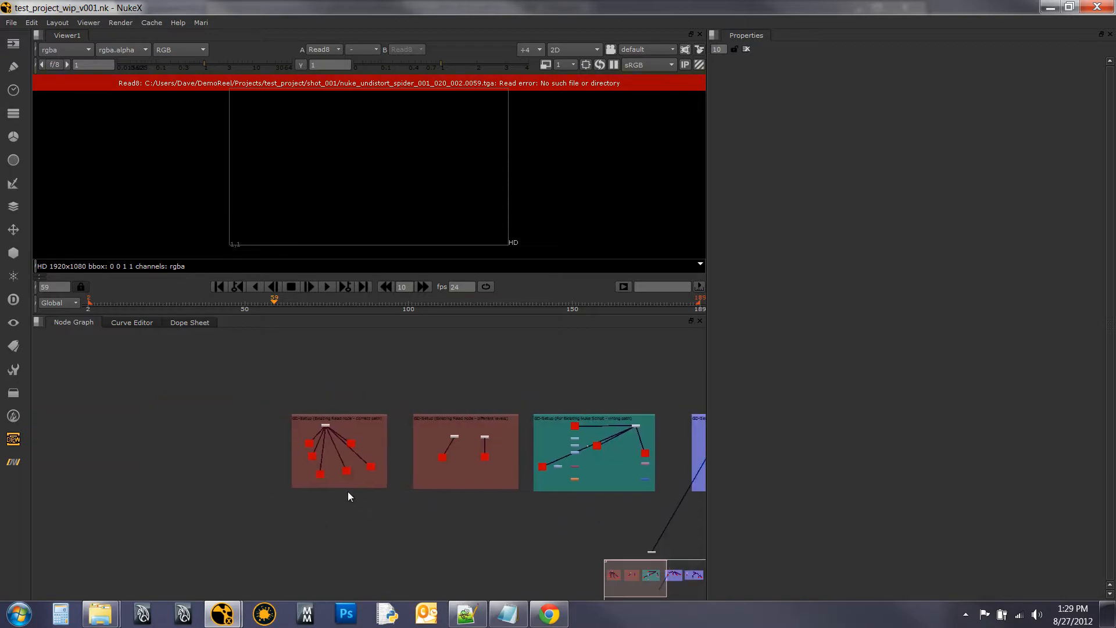
scroll(333, 439, up, 5)
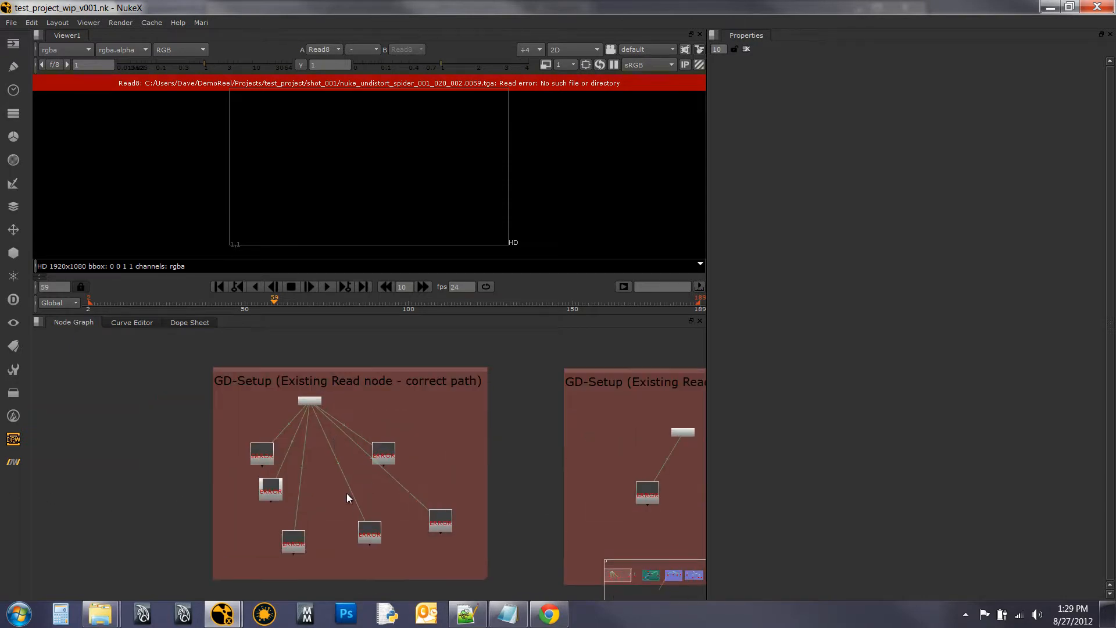
scroll(353, 495, up, 2)
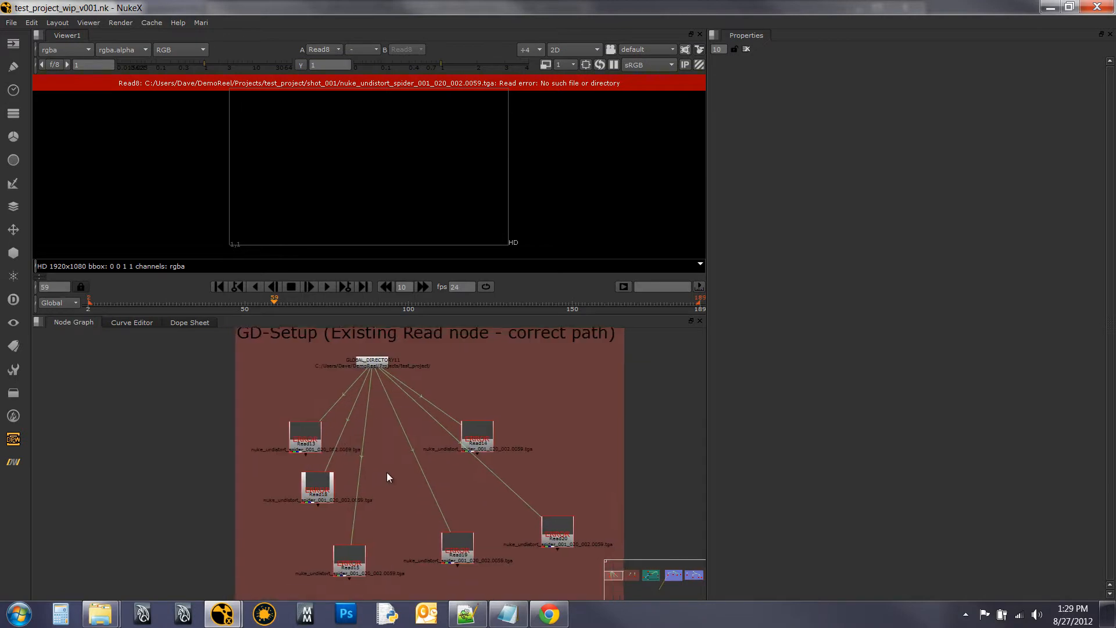
drag(386, 475, 394, 458)
click(471, 538)
key(1)
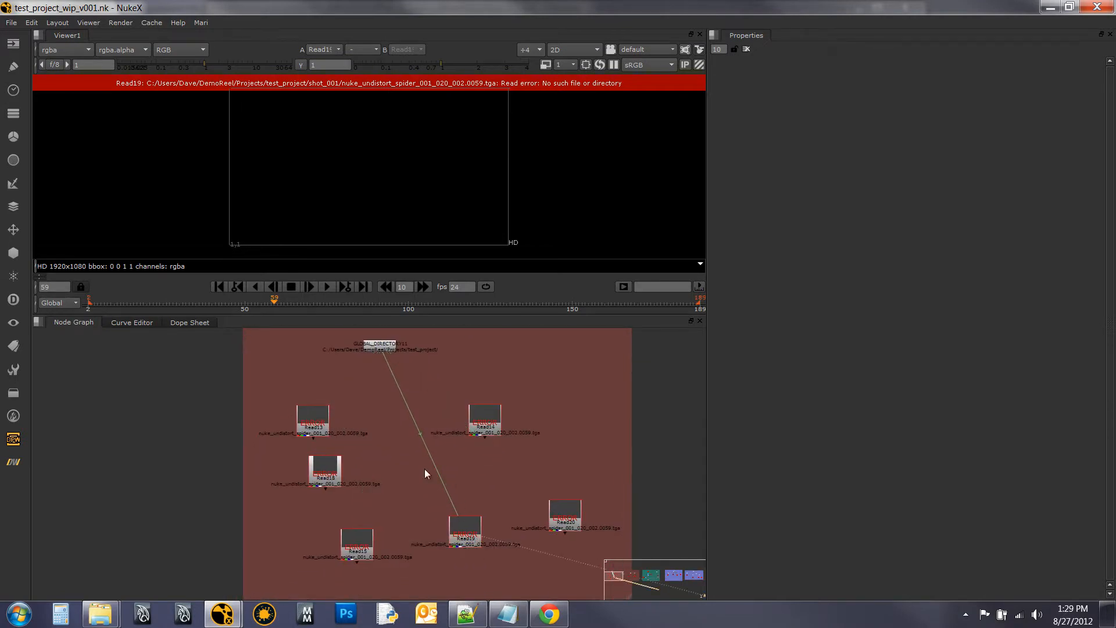
- Set the project directory of GLOBAL_DIRECTORY11 to the spider_project folder inside Projects
drag(400, 448, 369, 463)
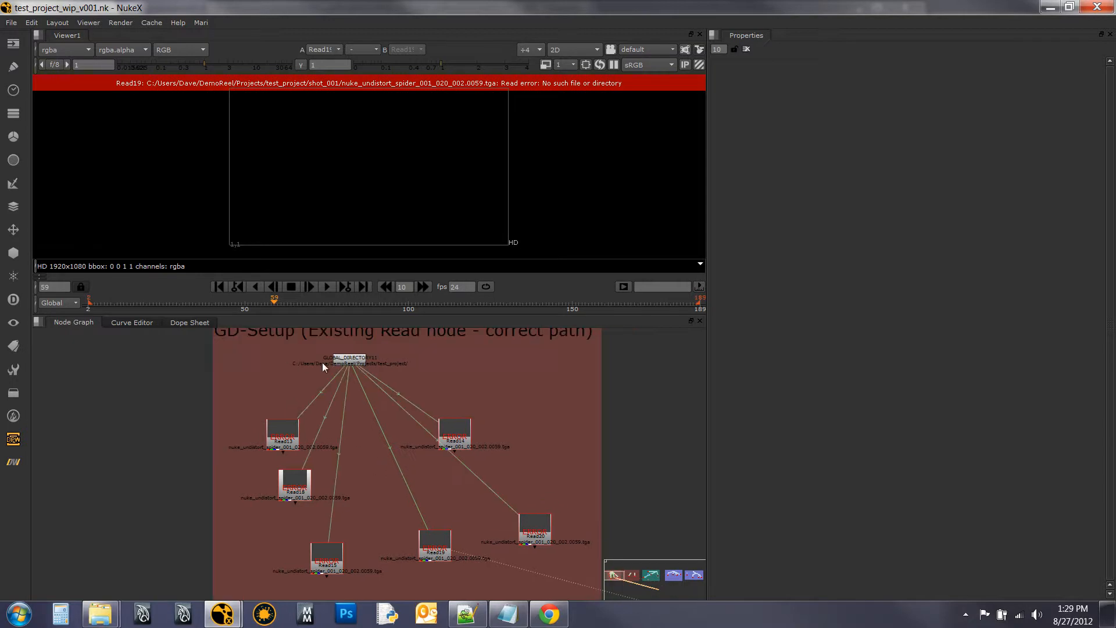
double_click(348, 362)
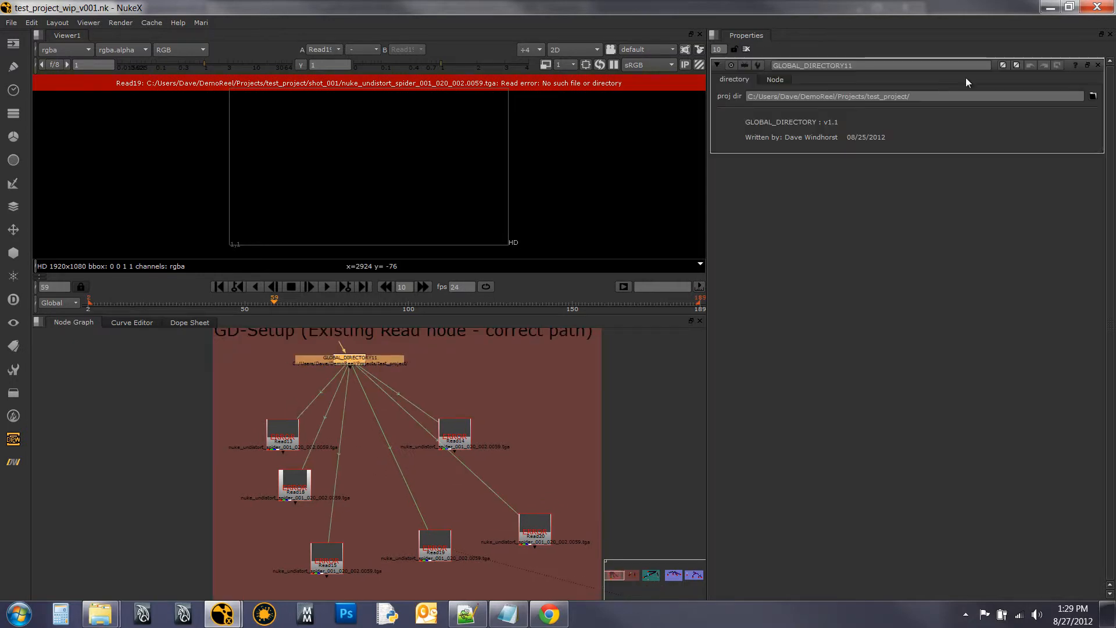
click(1093, 96)
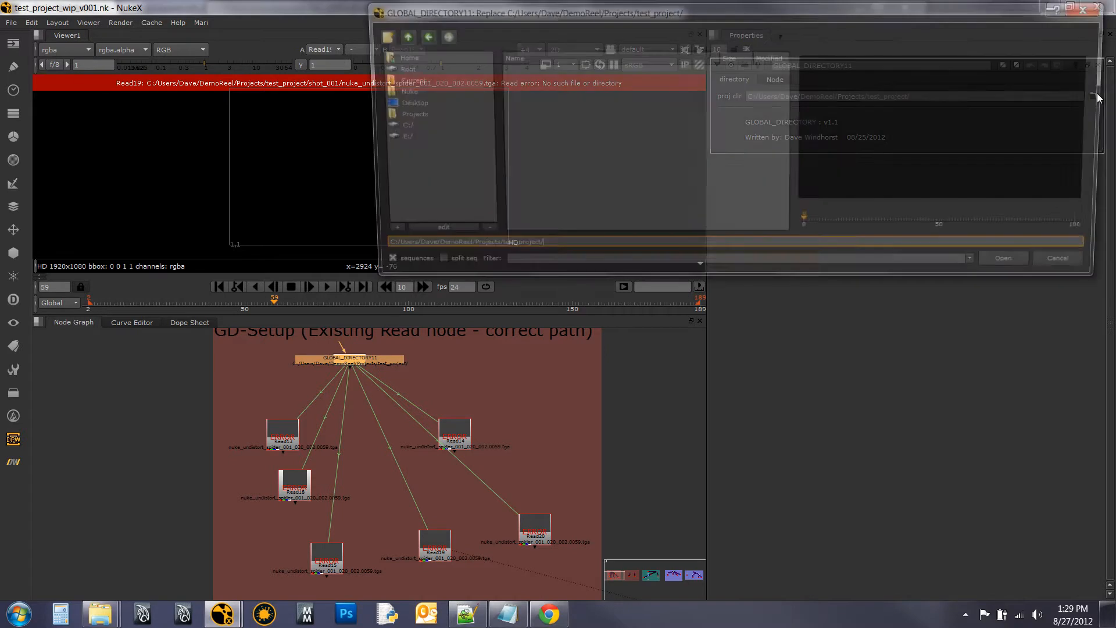
click(406, 115)
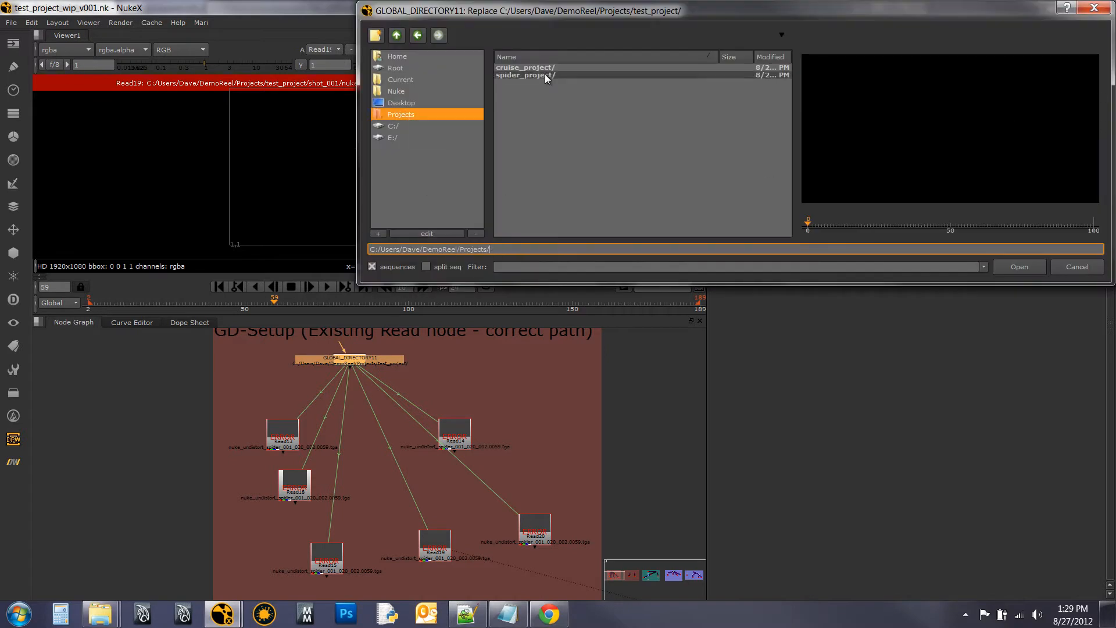
double_click(527, 74)
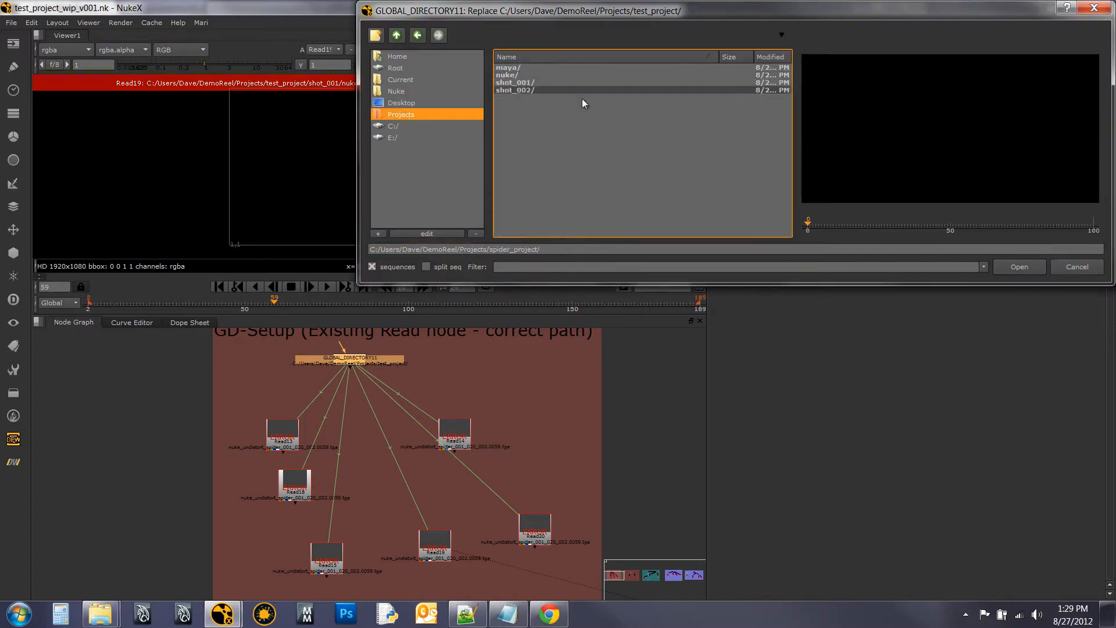
click(1020, 267)
click(565, 404)
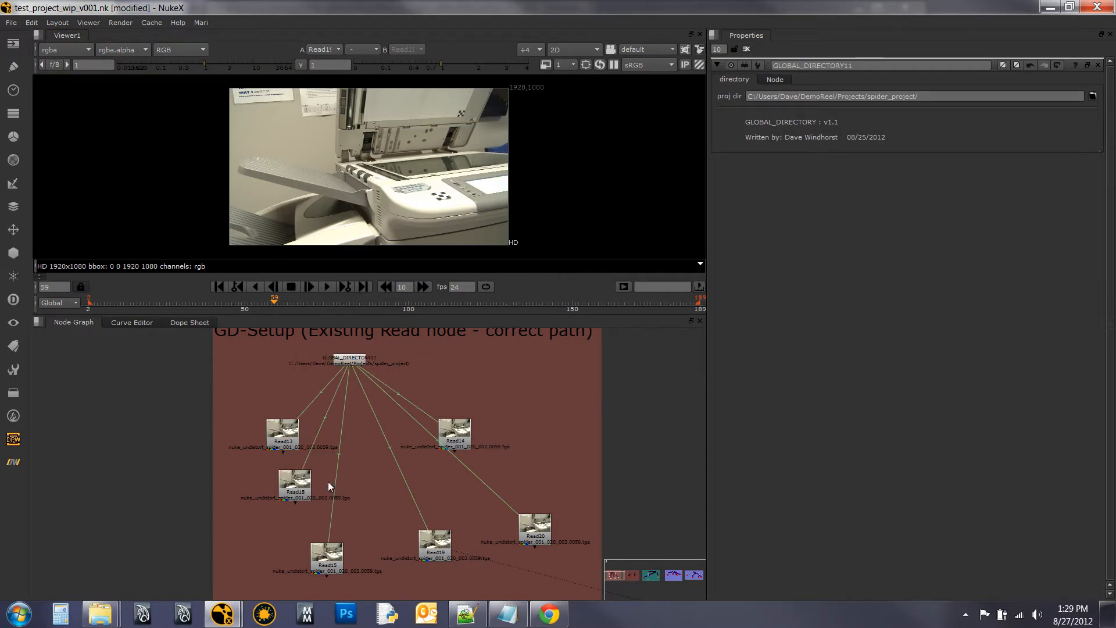
- Look over the GD-Setup backdrops for the different-levels Read nodes and the existing Nuke script with the wrong path
drag(632, 410, 383, 417)
mouse_move(518, 433)
mouse_down()
mouse_move(281, 384)
mouse_move(213, 395)
mouse_up()
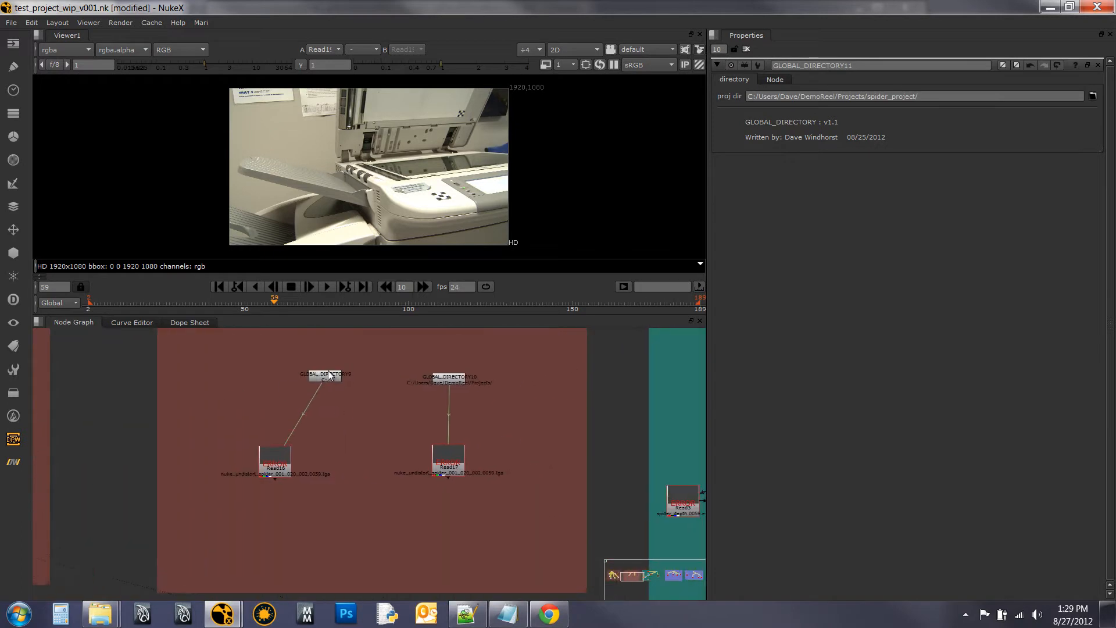
drag(346, 421, 273, 414)
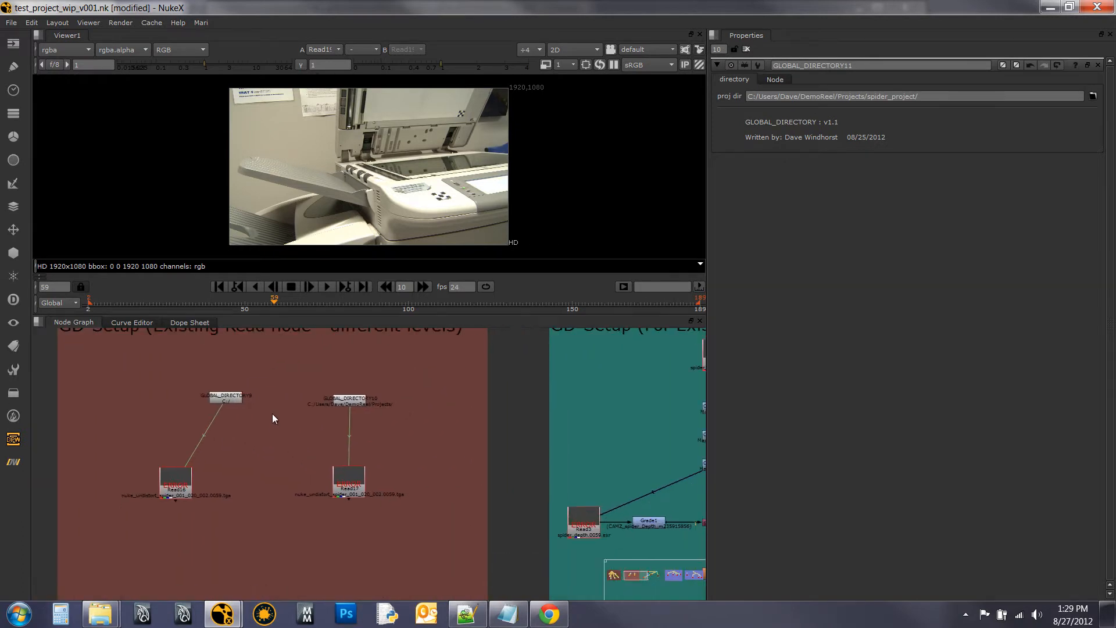
drag(486, 476, 488, 455)
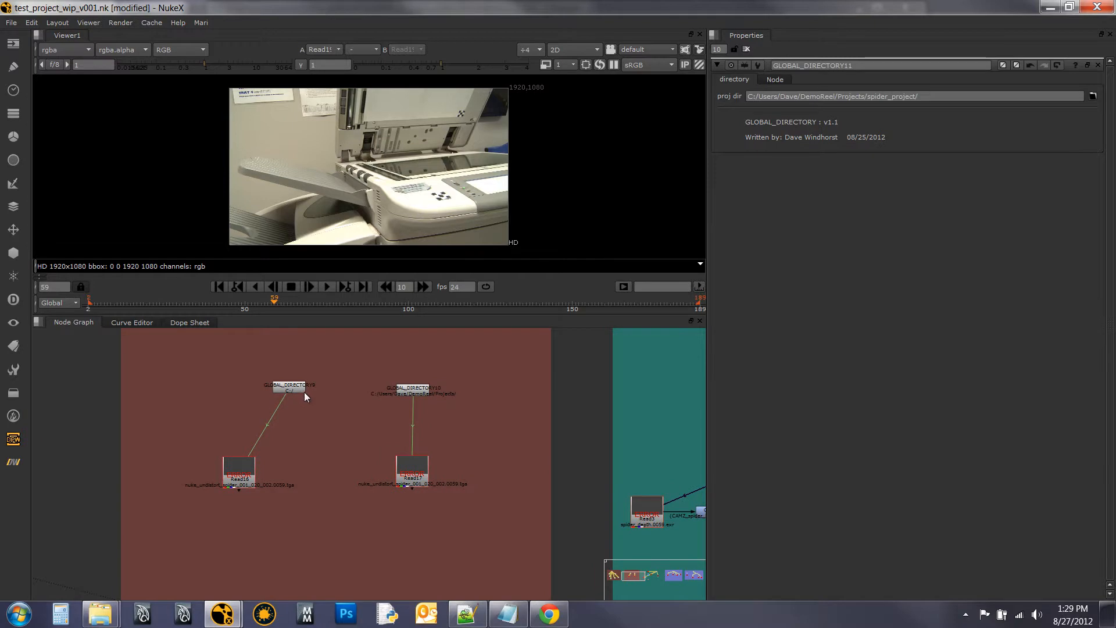
drag(367, 443, 83, 416)
drag(560, 370, 352, 421)
scroll(354, 421, down, 2)
drag(476, 449, 535, 441)
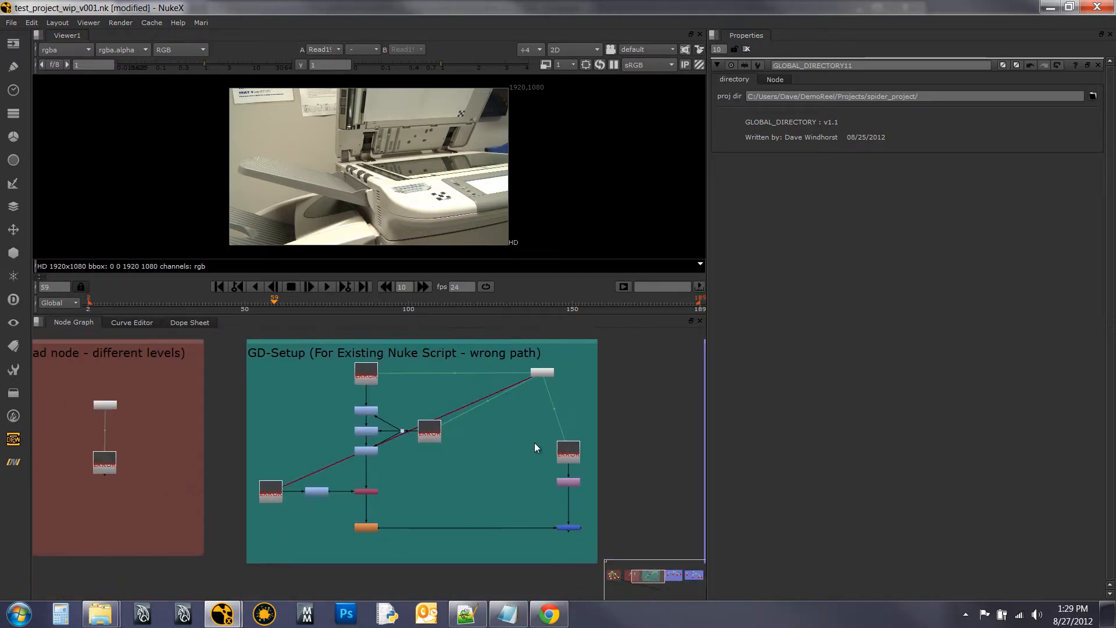
drag(147, 409, 479, 413)
scroll(429, 412, up, 2)
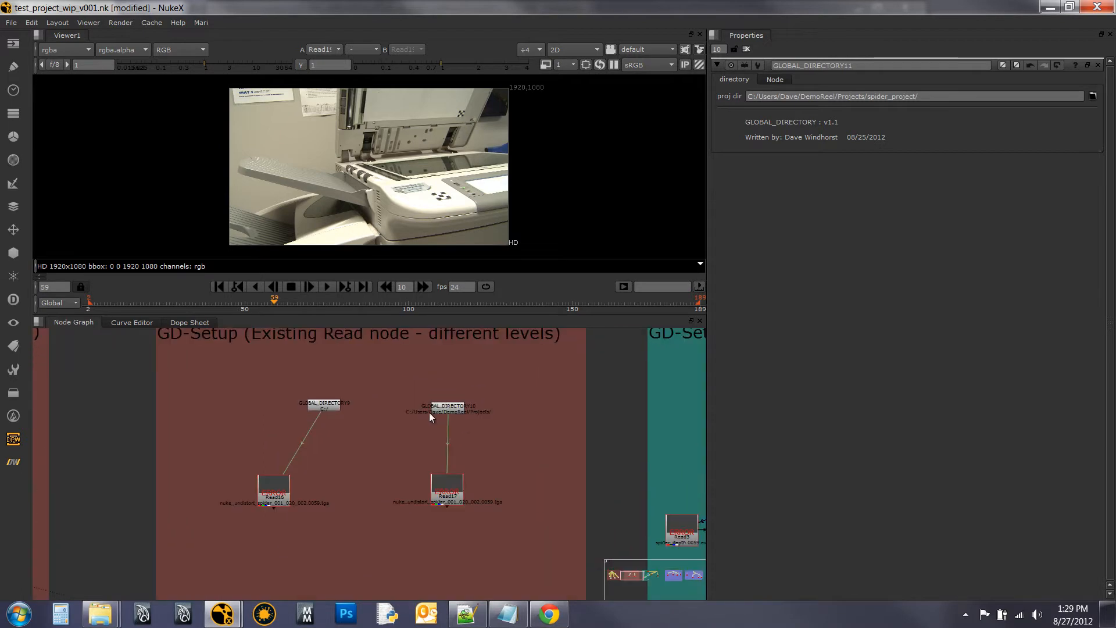
- Examine the project directory of GLOBAL_DIRECTORY9 and the file path expression of Read16 in the different levels backdrop
mouse_move(374, 431)
mouse_down()
mouse_move(426, 409)
mouse_move(528, 405)
mouse_move(383, 416)
mouse_up()
scroll(426, 414, up, 2)
scroll(509, 406, up, 2)
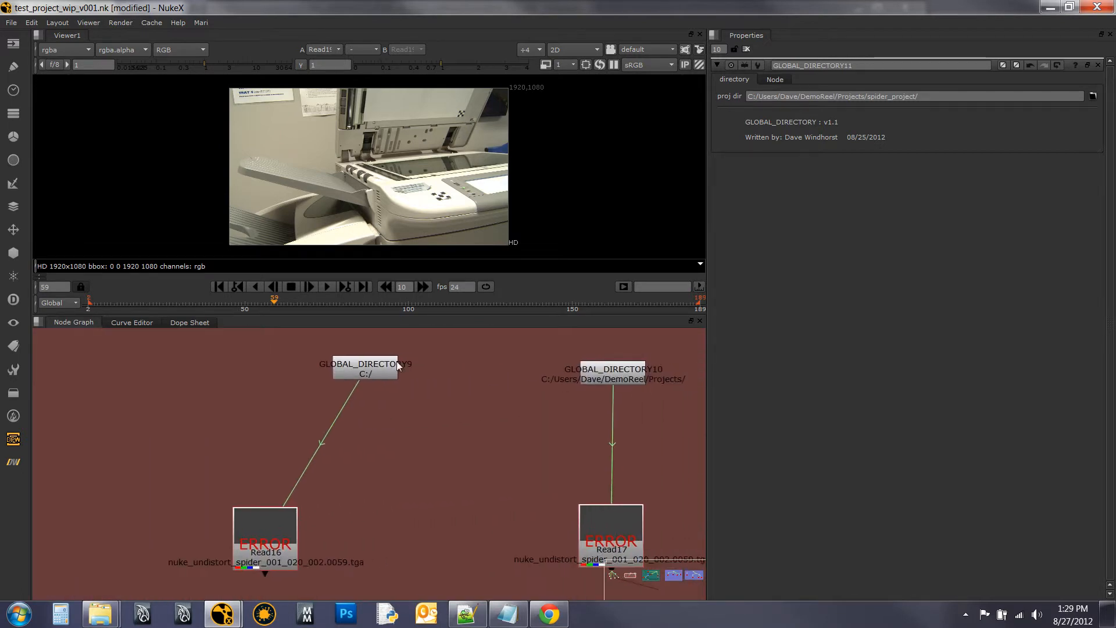
double_click(382, 375)
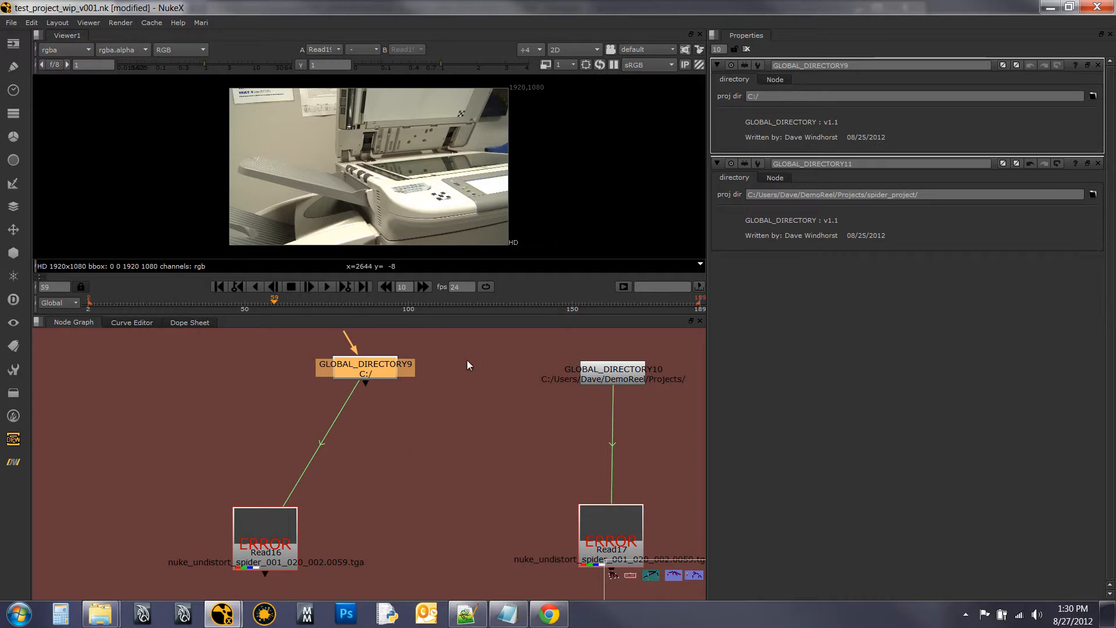
click(399, 481)
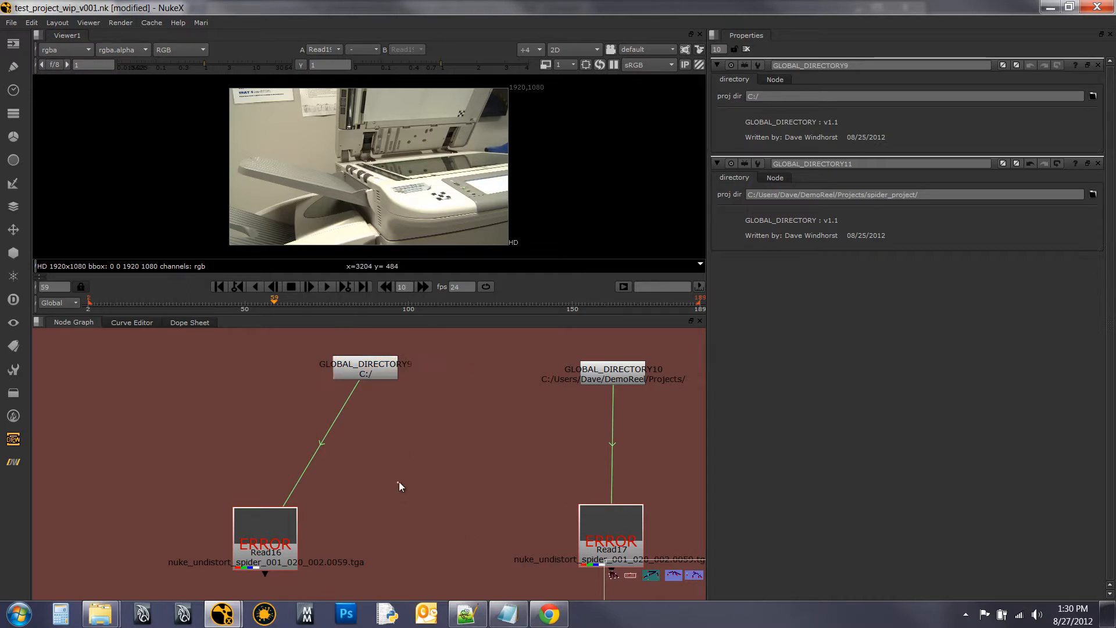
double_click(259, 536)
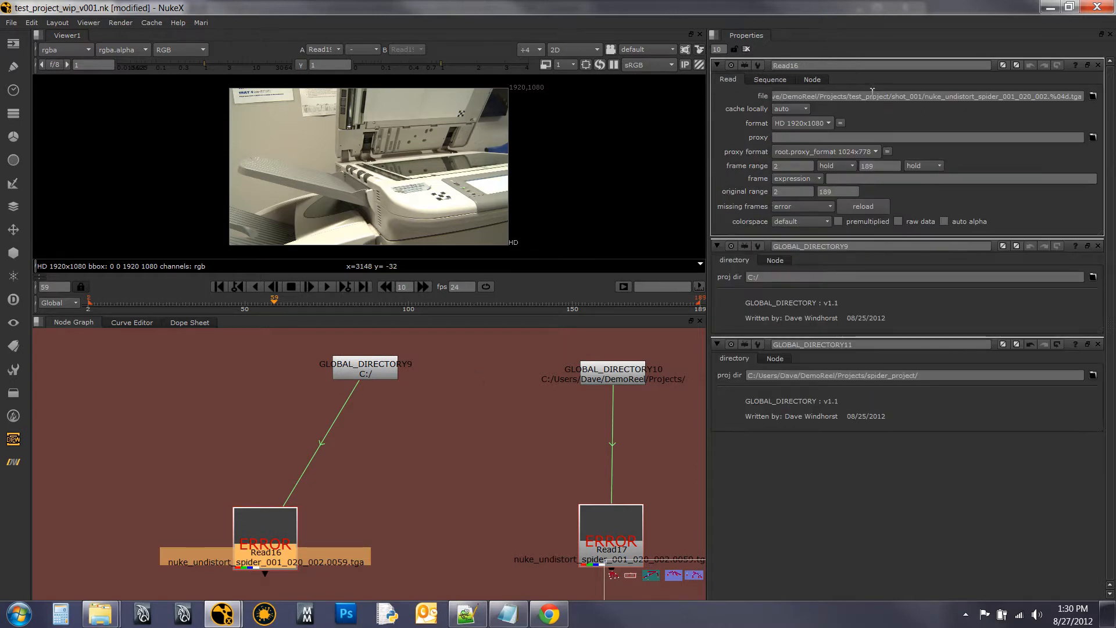
drag(784, 97, 1022, 97)
drag(785, 93, 904, 103)
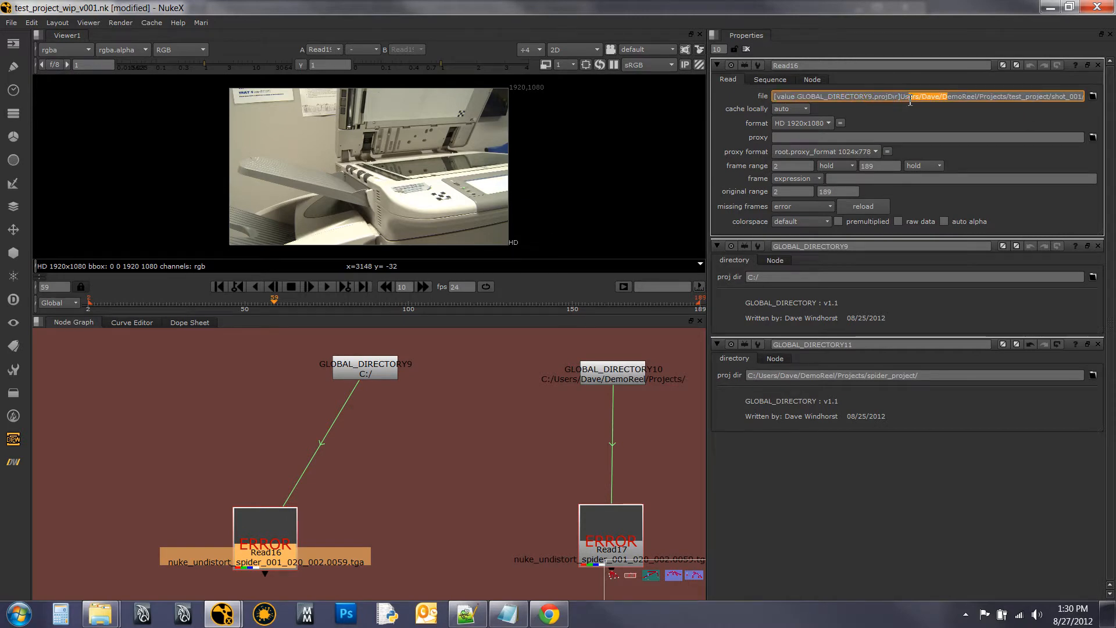
- Clear the open node properties and set the project directory of GLOBAL_DIRECTORY9 to the spider_project folder inside Projects
click(746, 48)
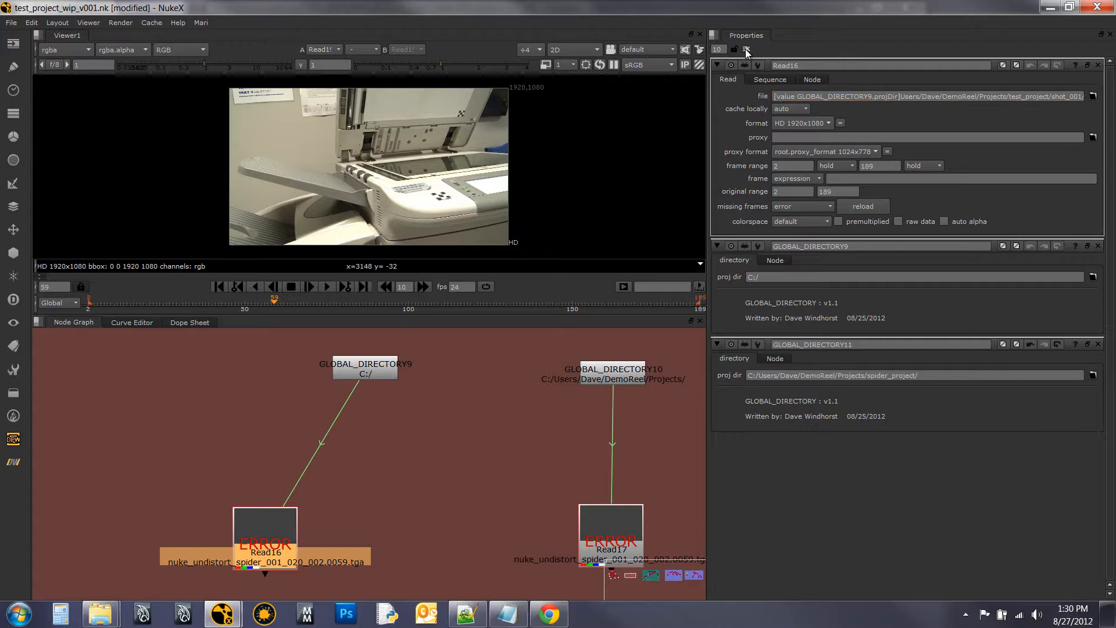
click(375, 443)
double_click(379, 368)
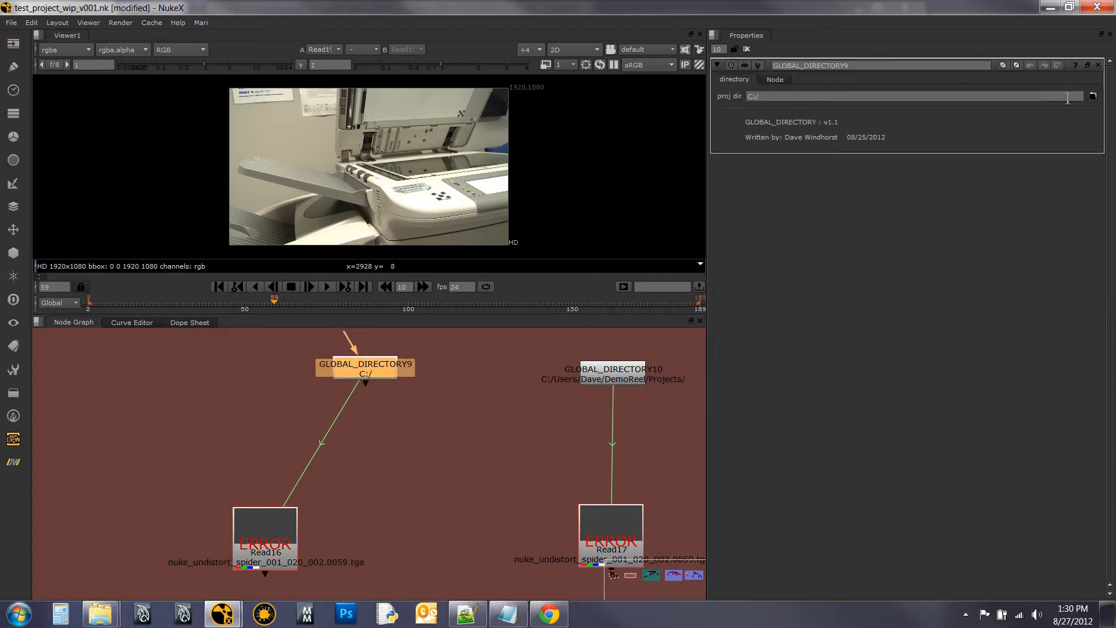
click(1094, 97)
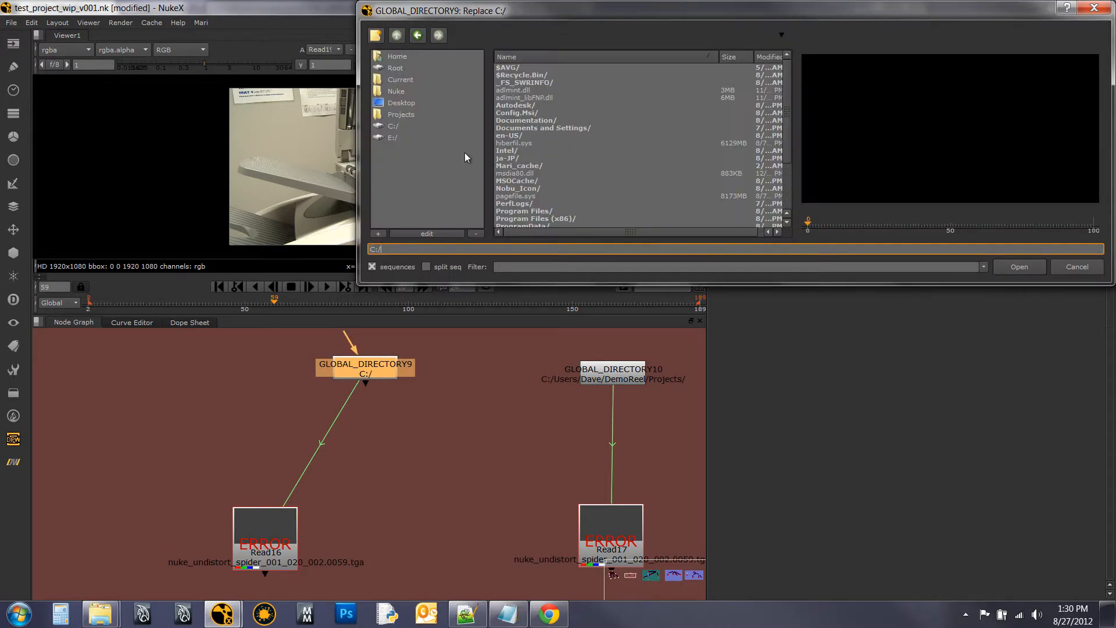
click(407, 124)
click(403, 116)
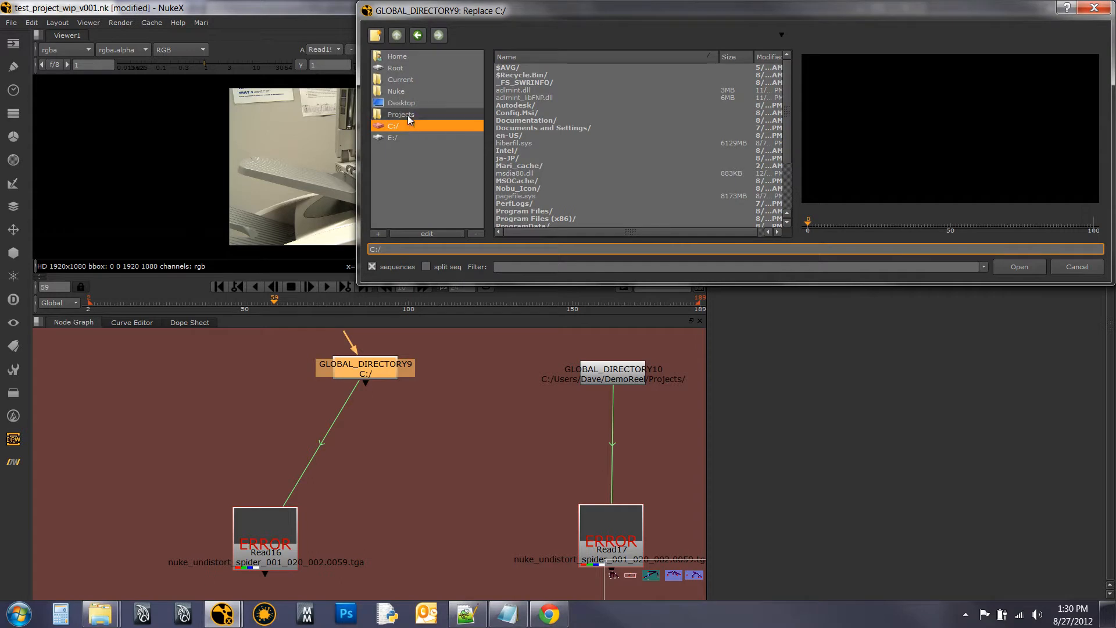
double_click(515, 75)
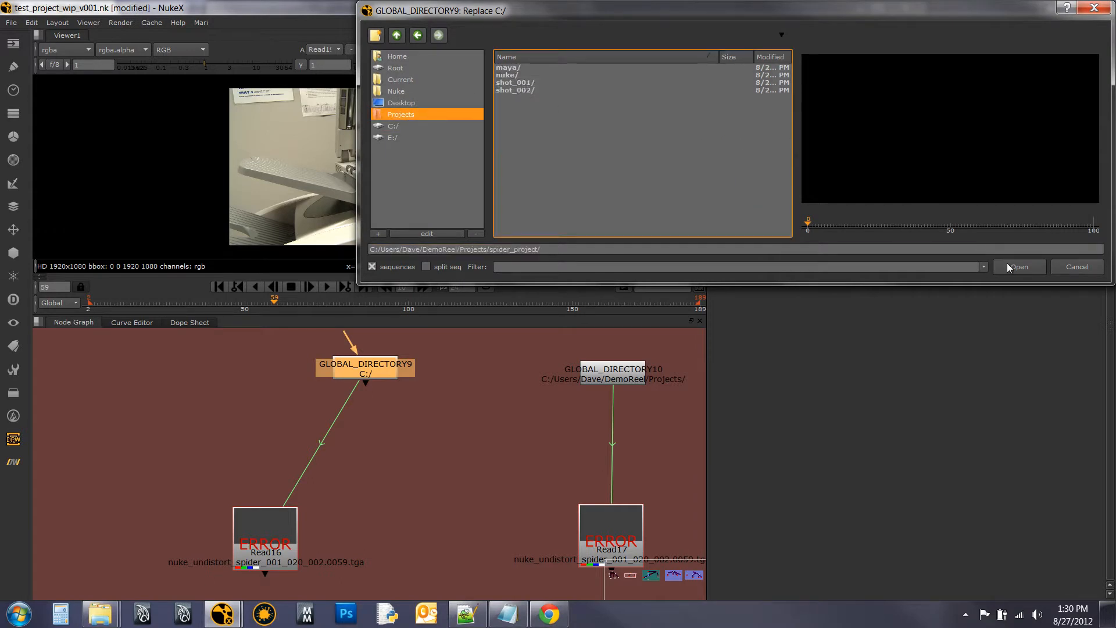
click(1018, 267)
click(409, 451)
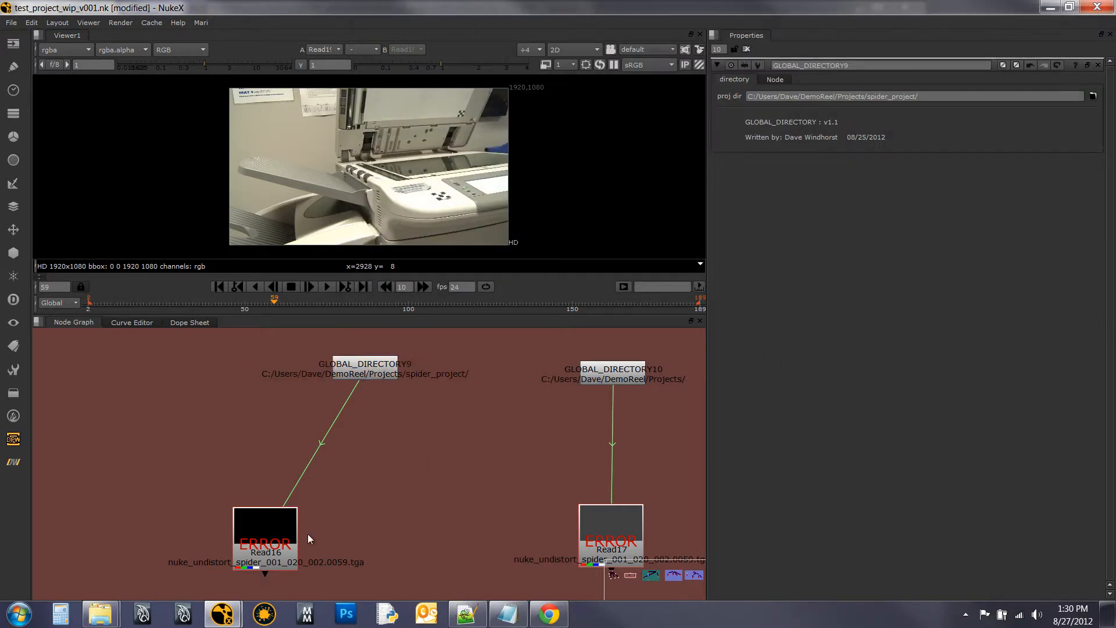
- Check the file path expression of Read16 against the project directory of GLOBAL_DIRECTORY9
scroll(407, 454, down, 3)
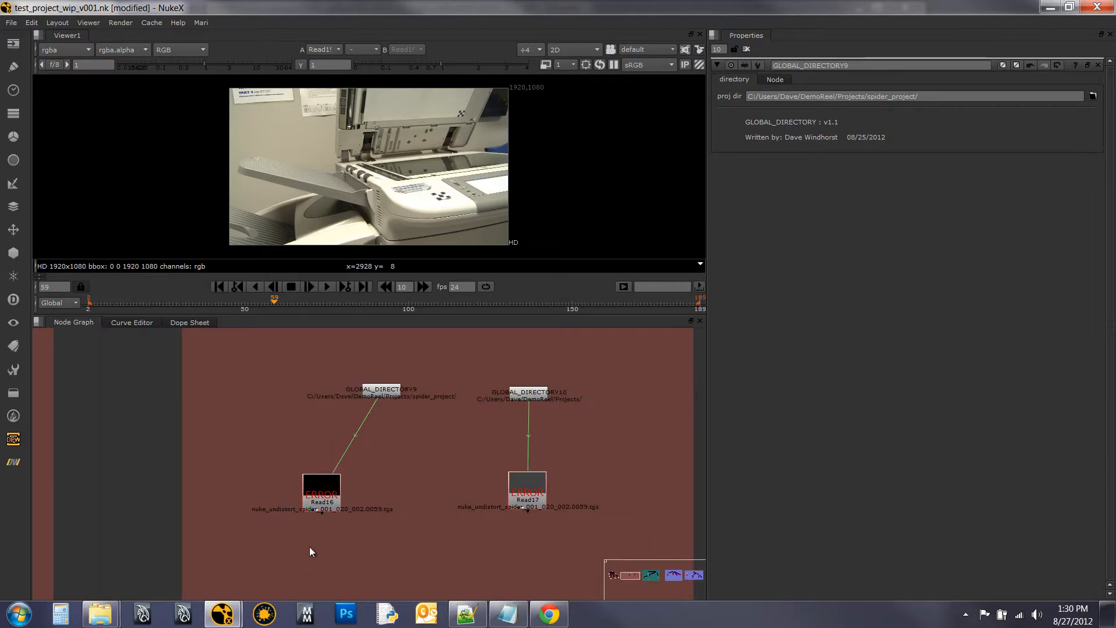
double_click(328, 507)
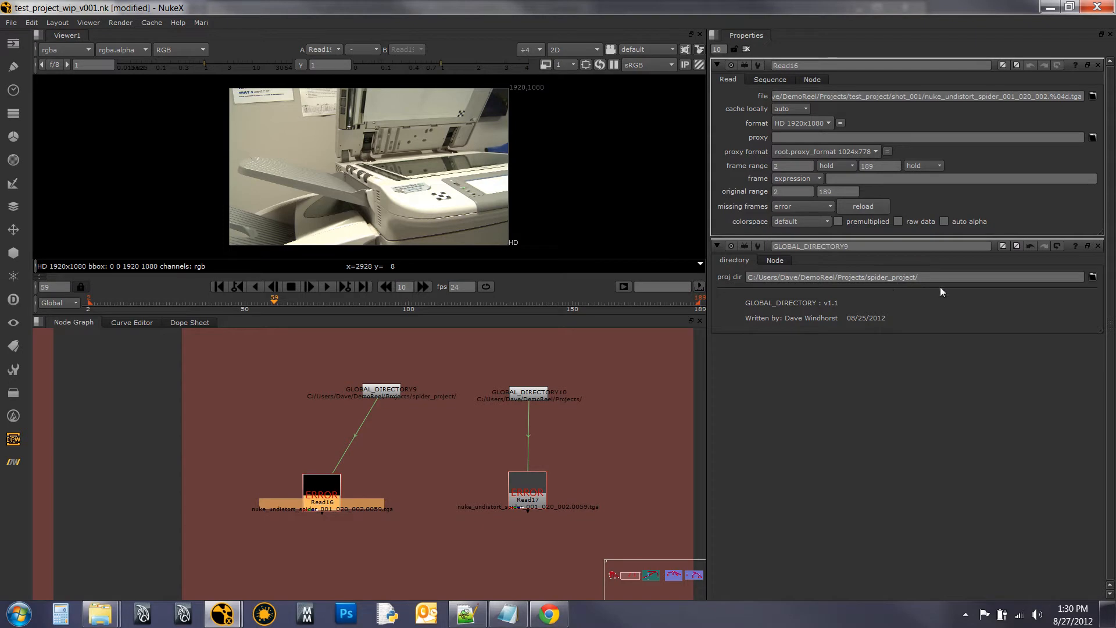
drag(855, 98, 745, 99)
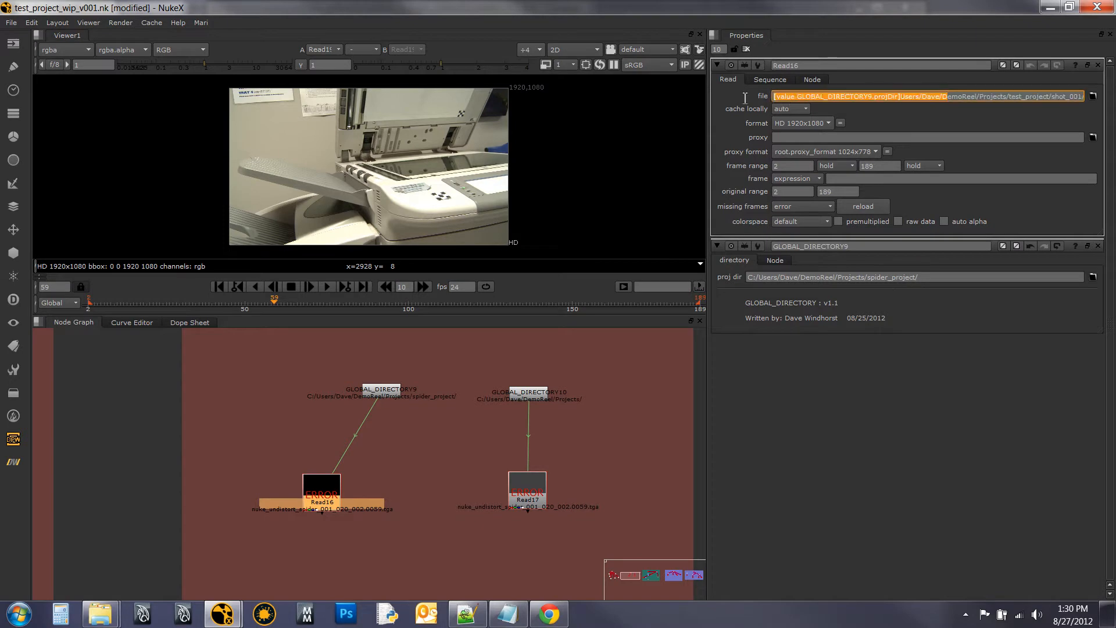
mouse_move(901, 98)
mouse_down()
mouse_move(936, 100)
mouse_move(902, 95)
mouse_up()
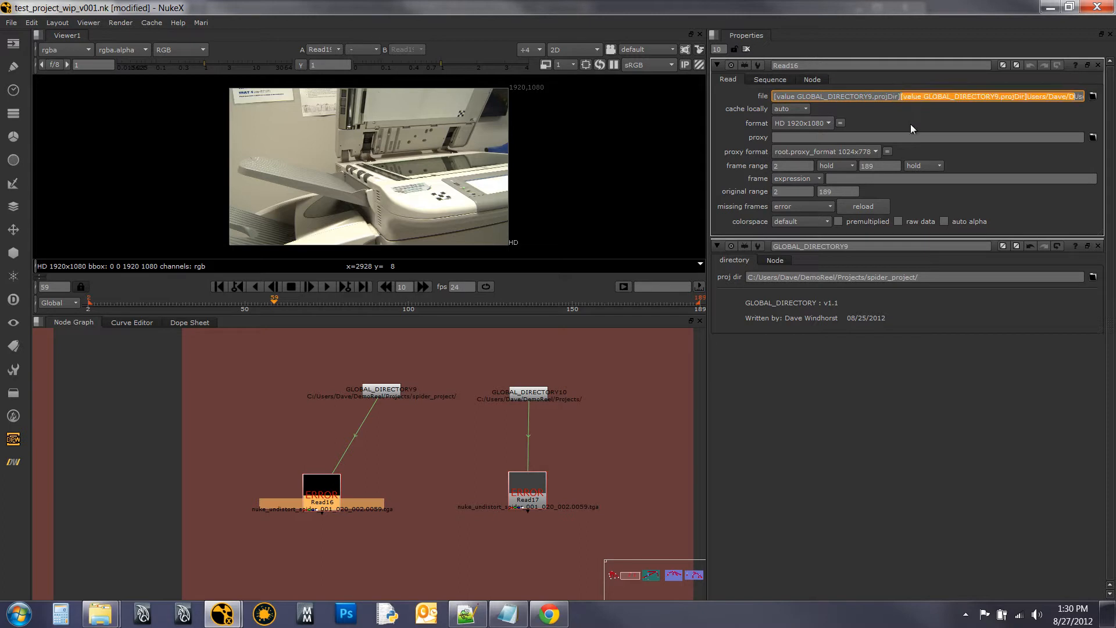
key(BackSpace)
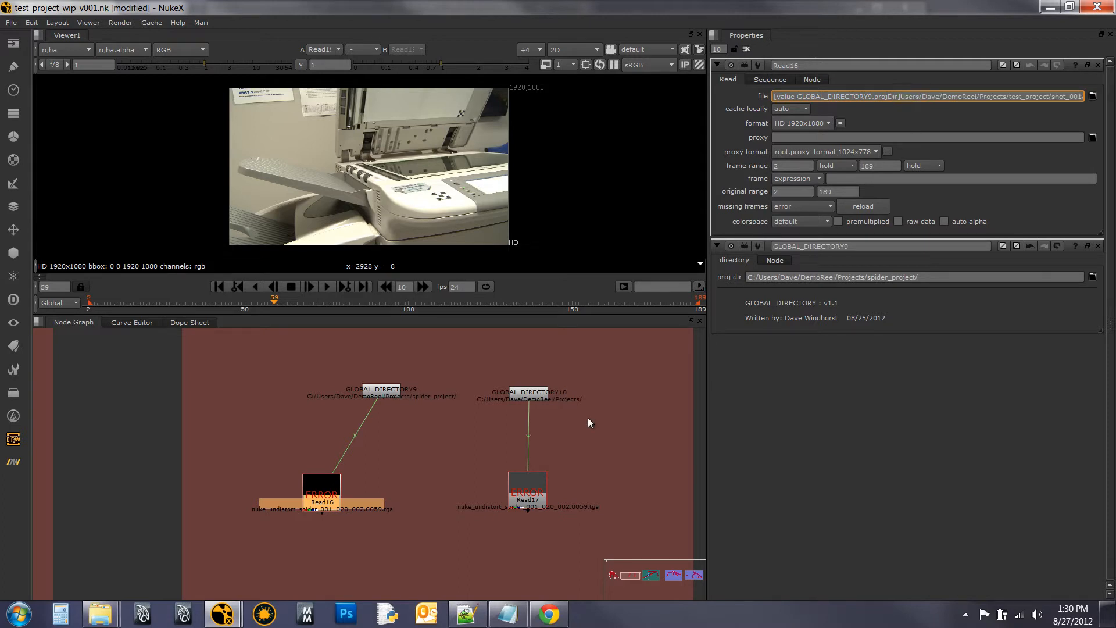
click(512, 443)
- Select GLOBAL_DIRECTORY9 with Read16 and run GD-Read Associate Selected on them
drag(246, 349, 424, 533)
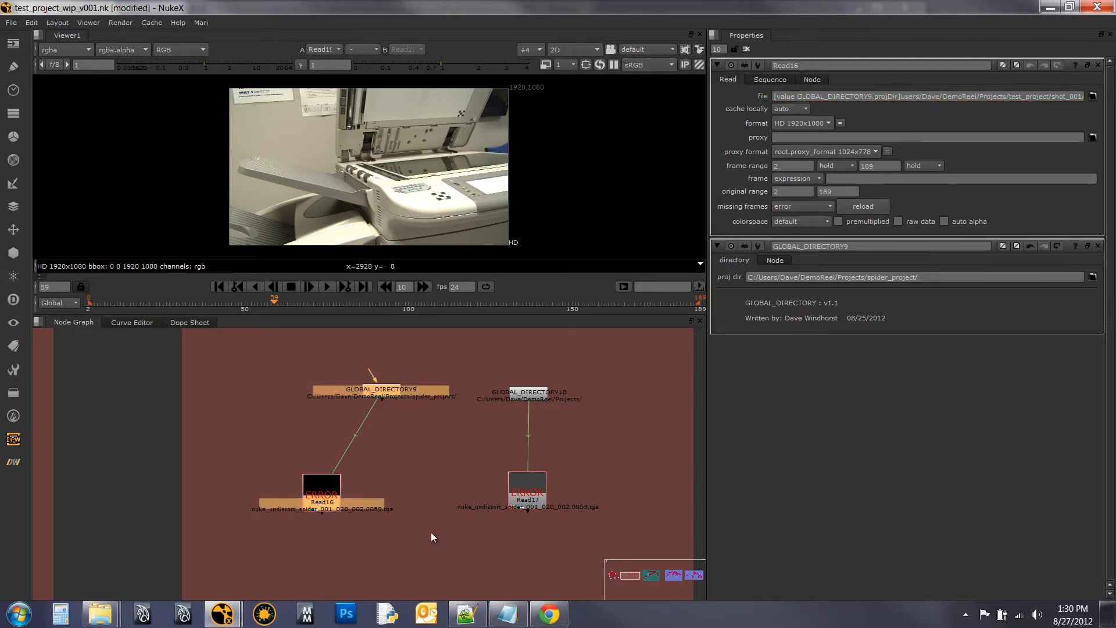
click(13, 462)
mouse_move(53, 458)
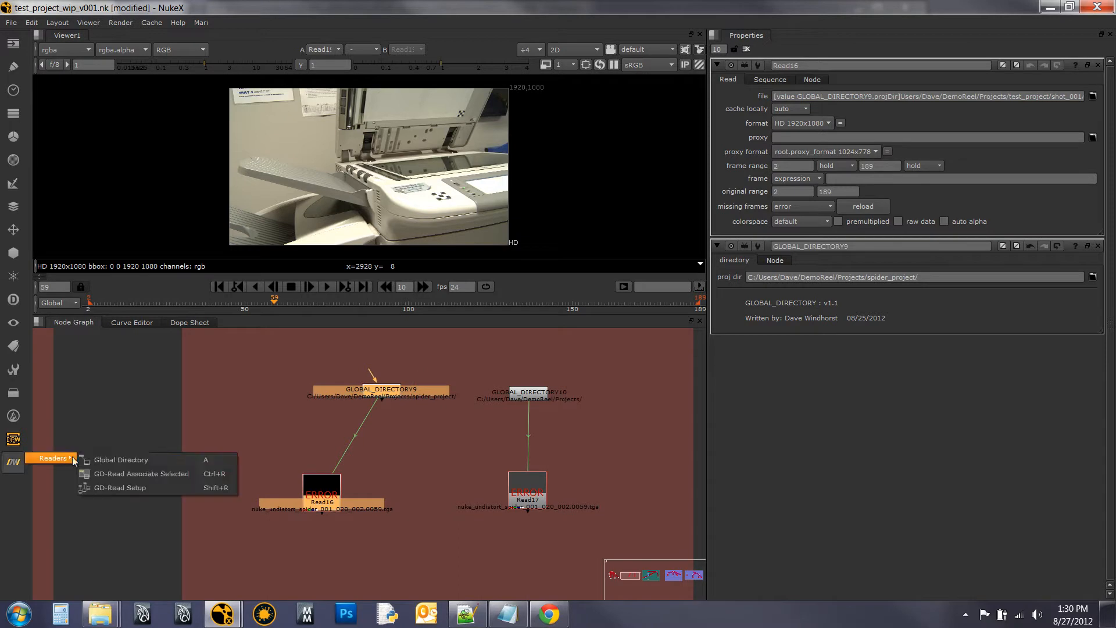
click(153, 474)
drag(176, 416, 438, 278)
click(402, 392)
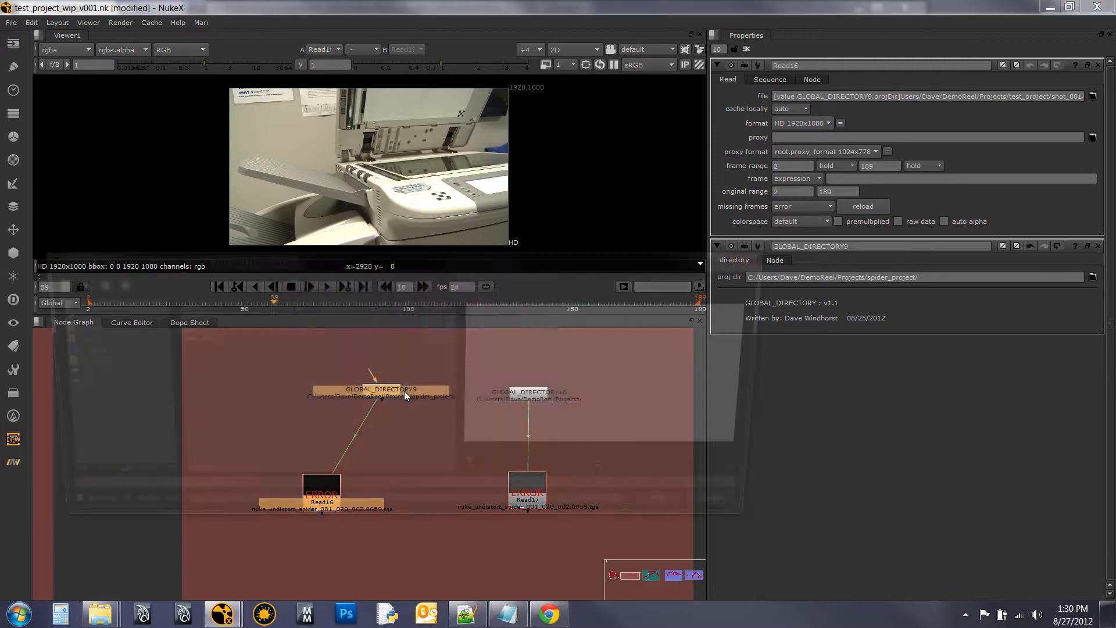
- Connect Read16 to nuke_undistort_spider_001_020_002.####.tga 2-189 in spider_project/shot_001 and show Read16 in the viewer
click(75, 364)
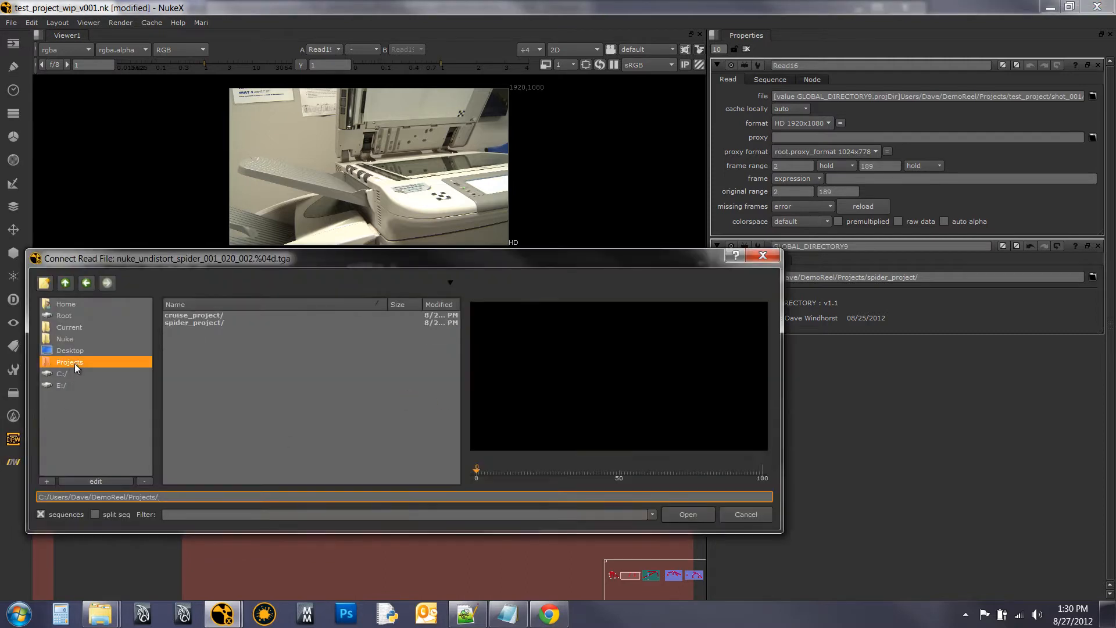
double_click(197, 324)
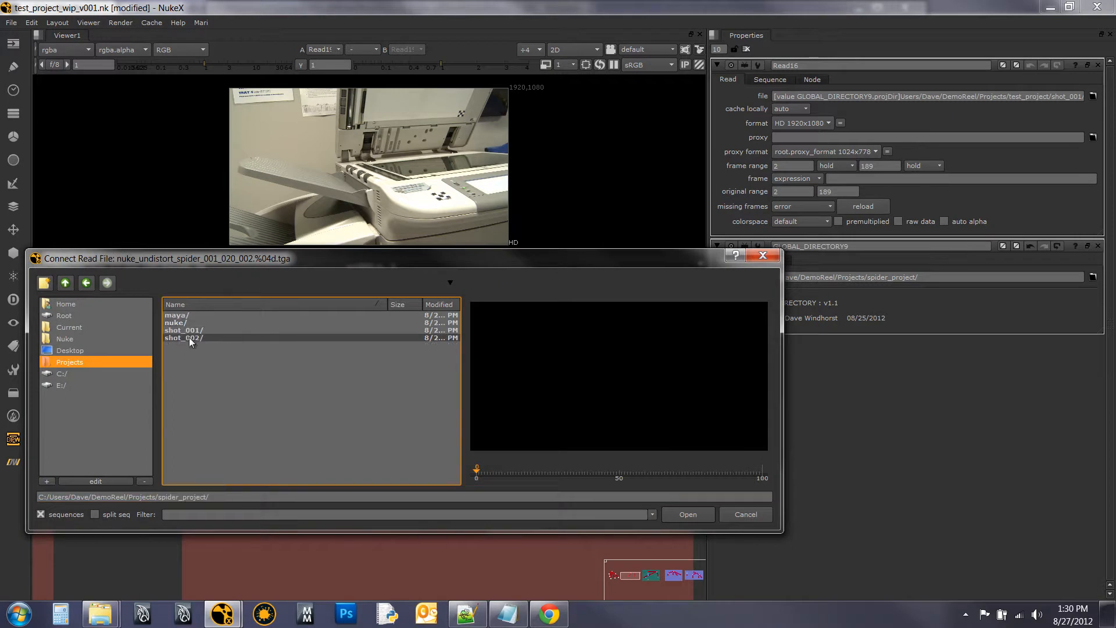
double_click(222, 330)
click(239, 316)
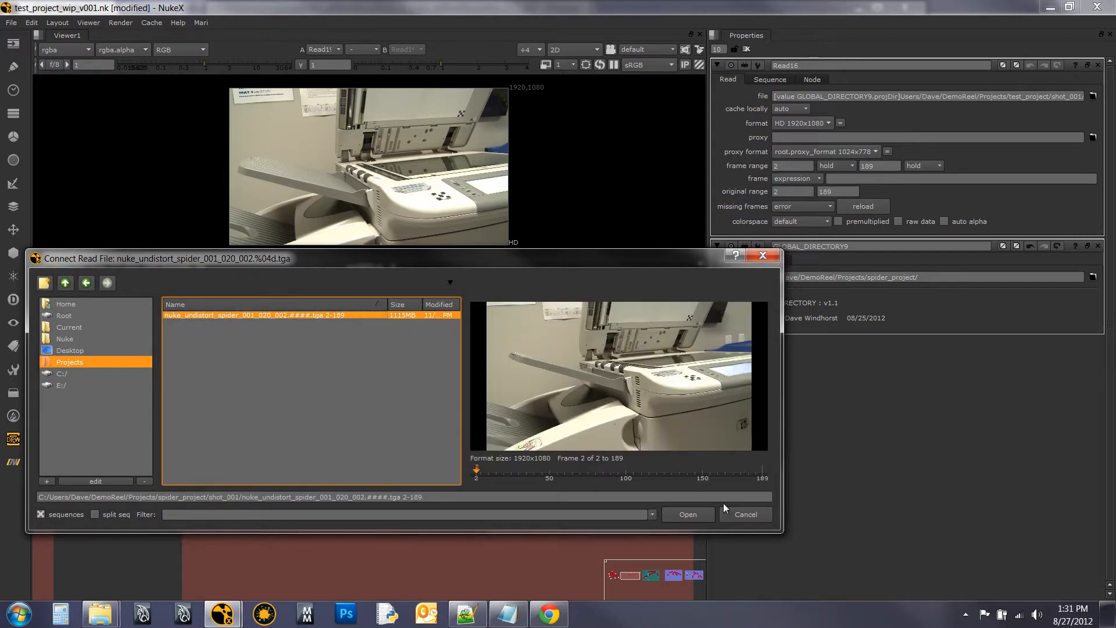
click(699, 514)
click(306, 495)
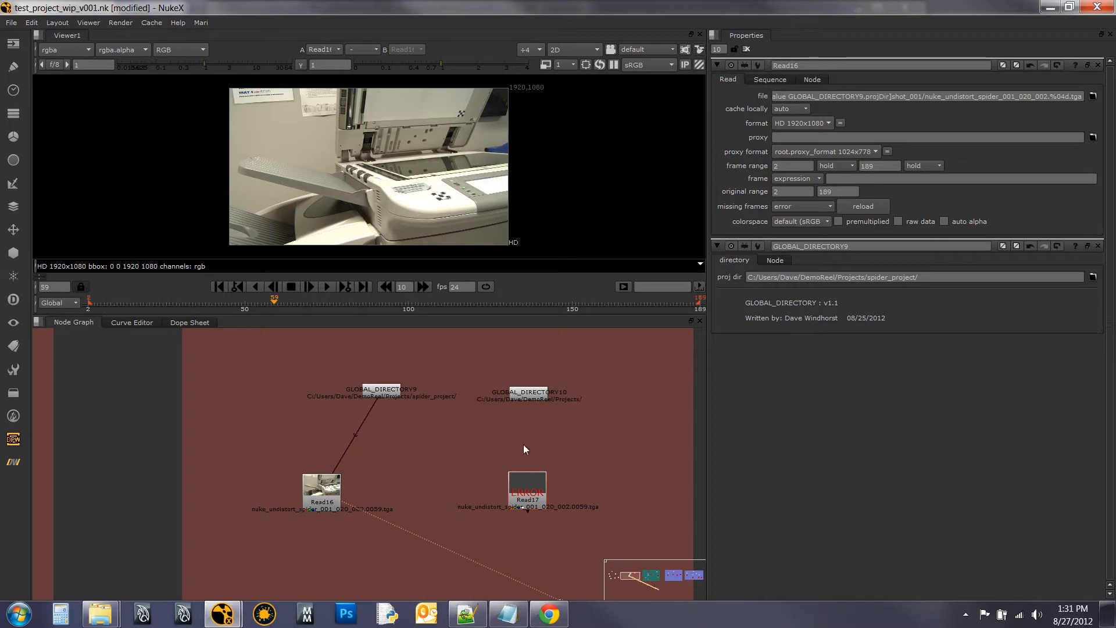
scroll(455, 444, down, 5)
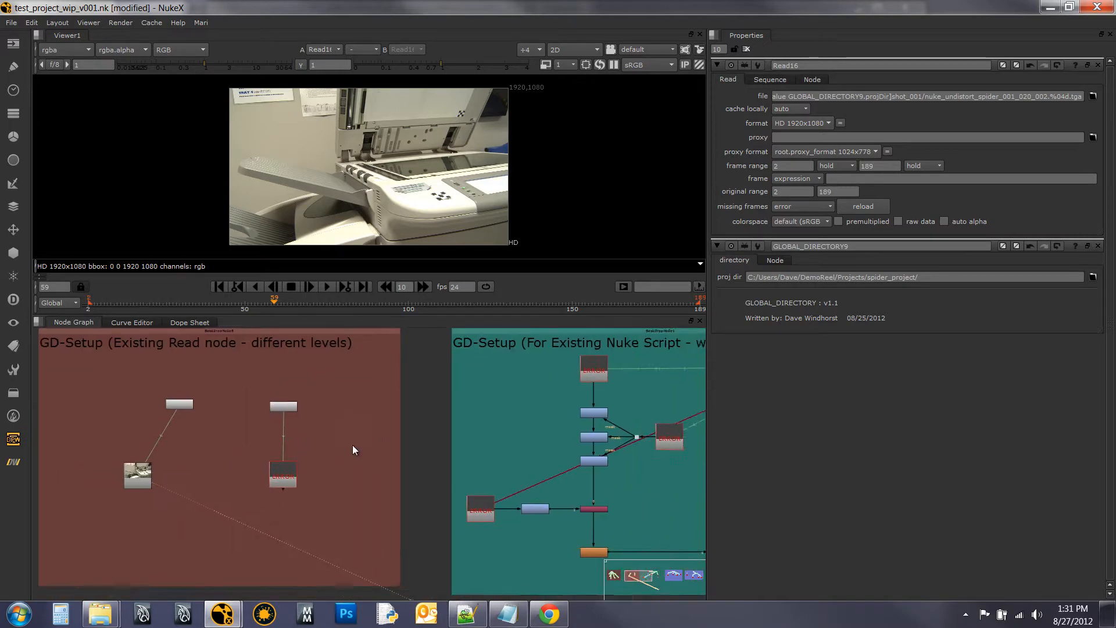
- Open the properties of GLOBAL_DIRECTORY10 and browse the spider_project folder inside Projects without choosing a new directory
scroll(356, 449, up, 3)
double_click(256, 389)
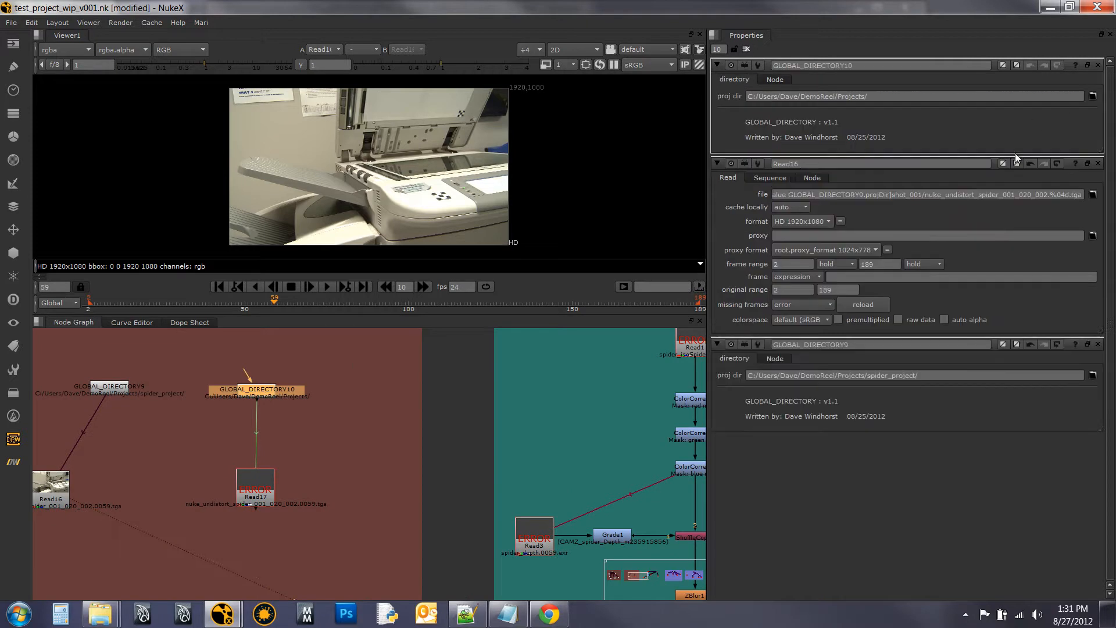
click(1093, 97)
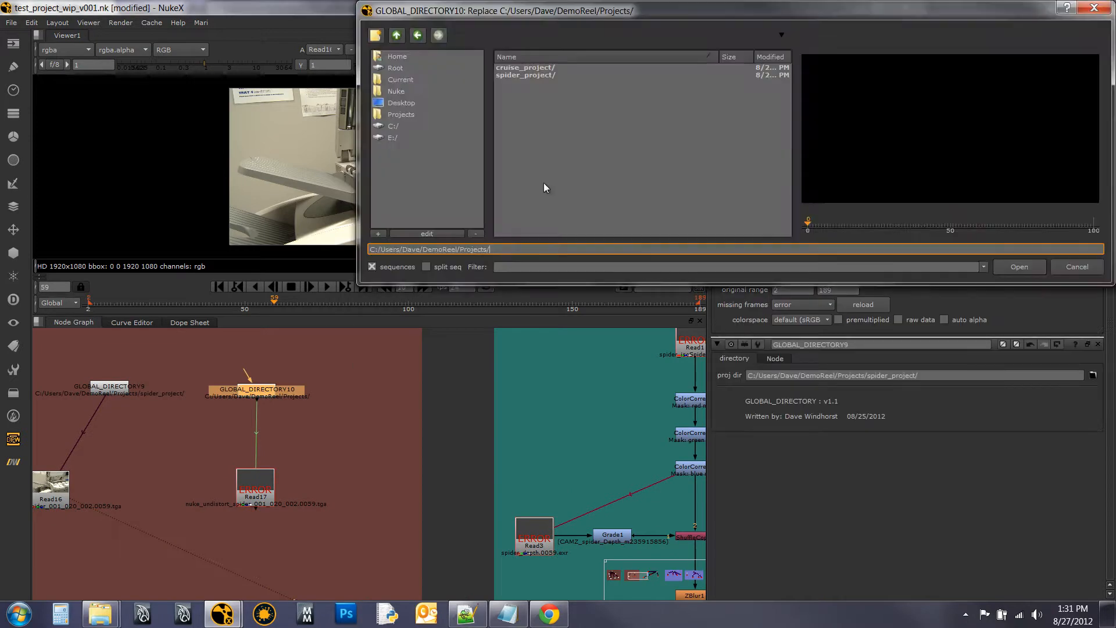
double_click(549, 76)
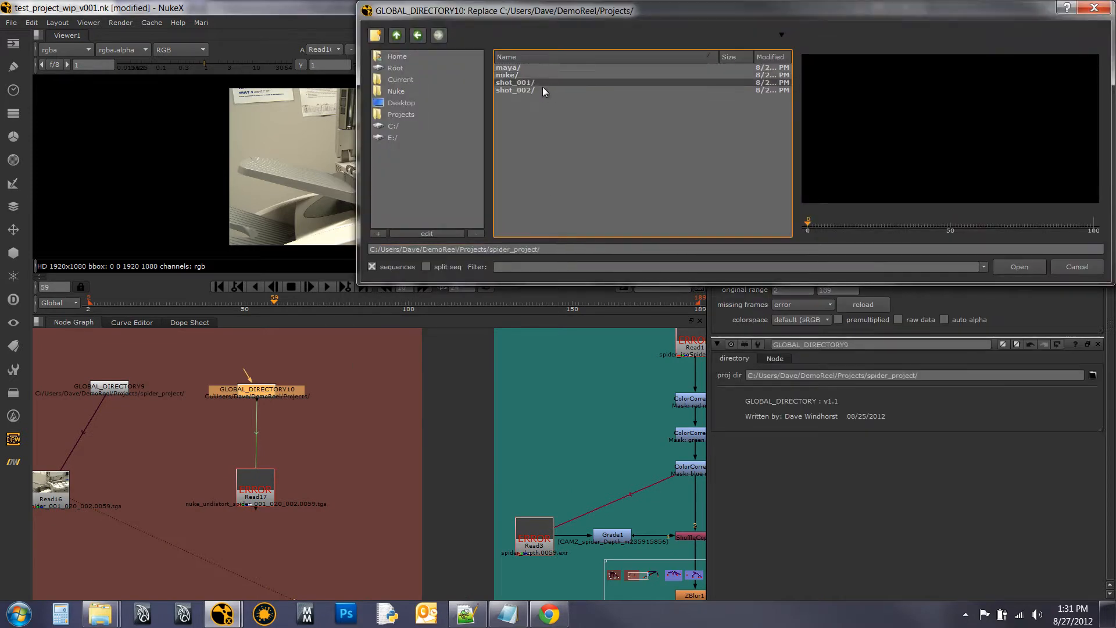
click(1077, 266)
drag(340, 459, 387, 437)
scroll(389, 441, up, 3)
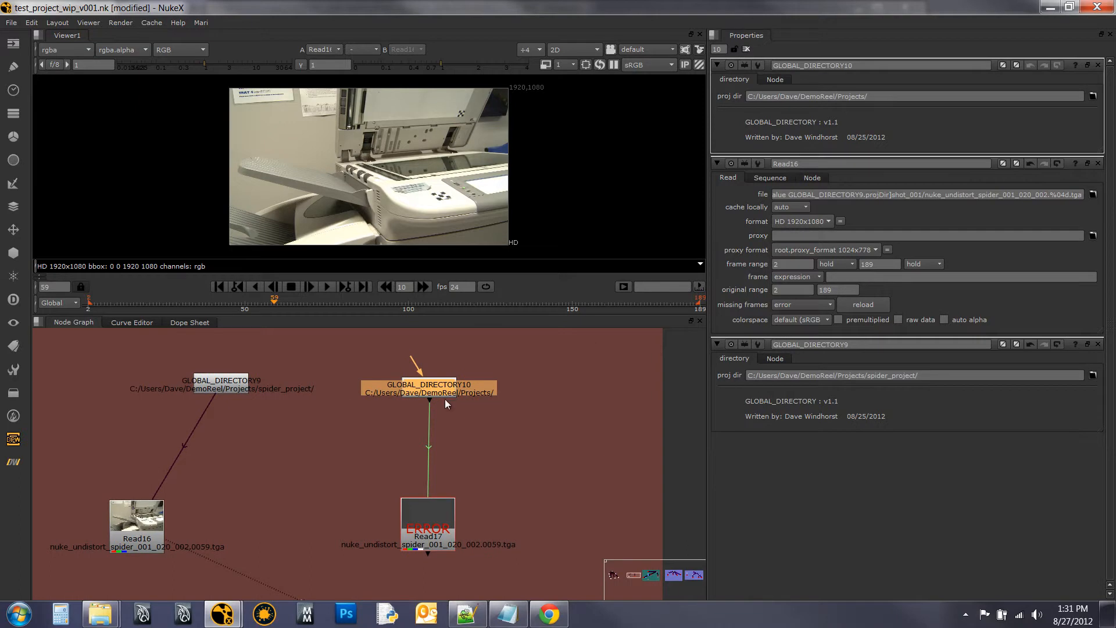
click(491, 411)
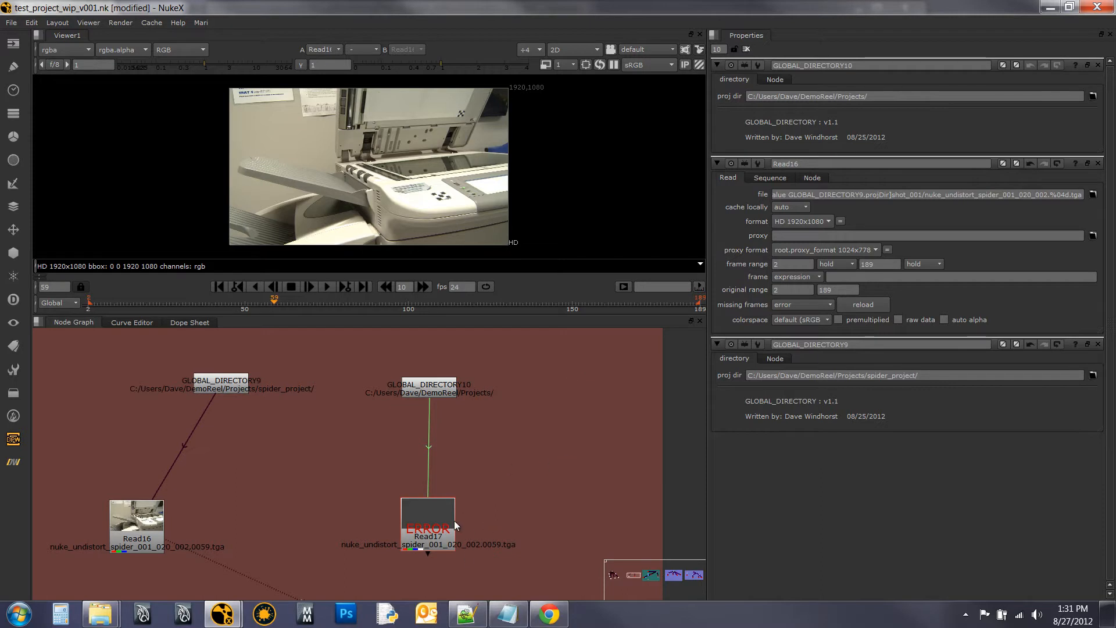
click(12, 462)
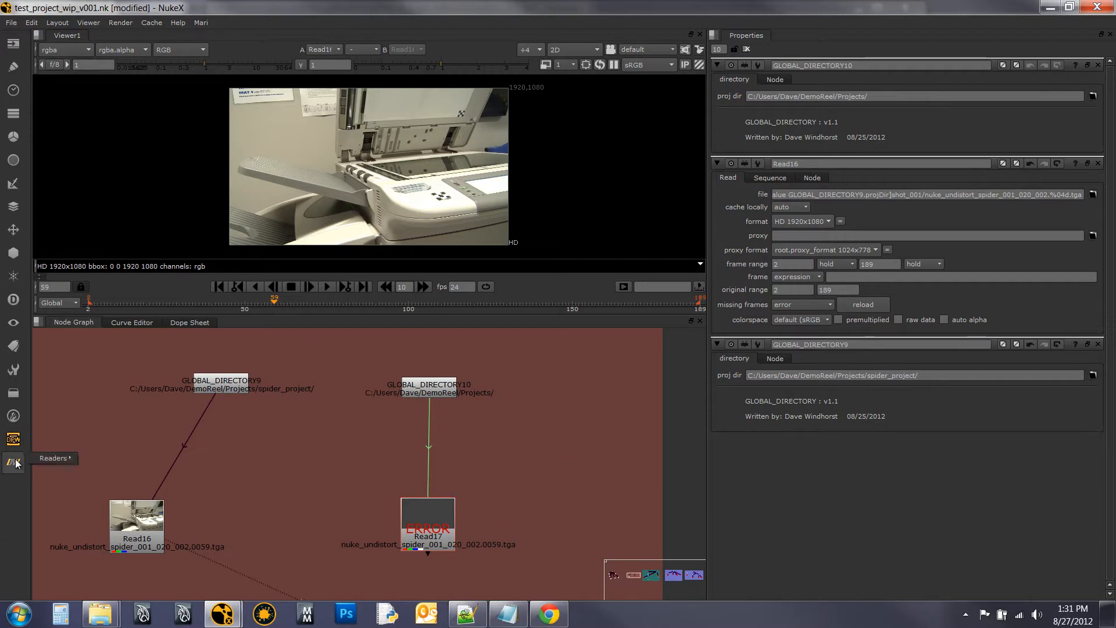
mouse_move(58, 458)
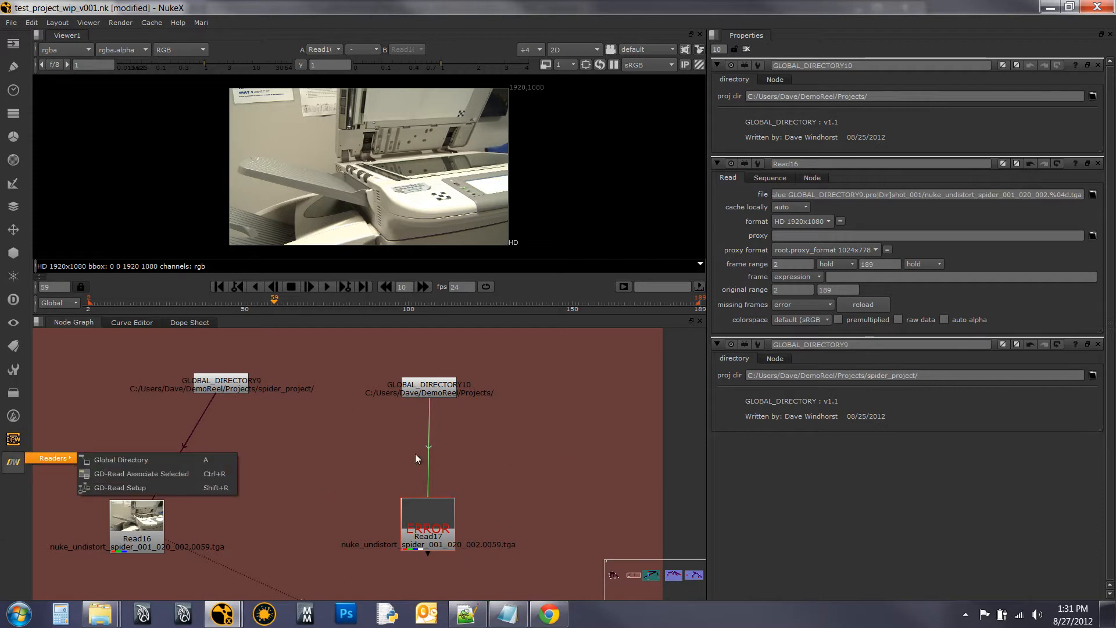
click(416, 489)
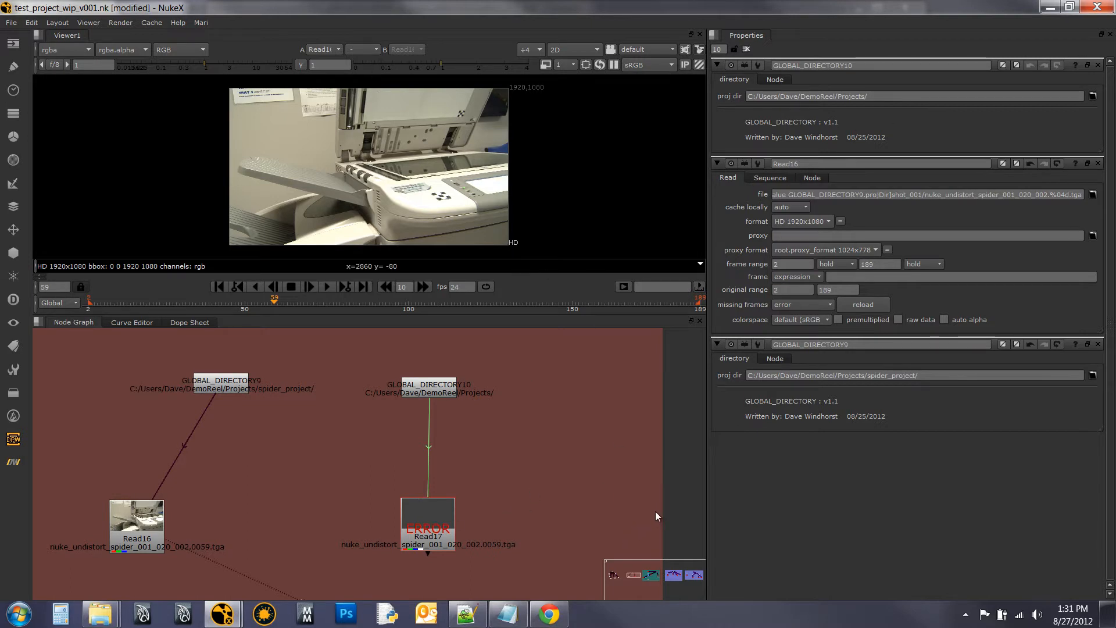
- Set the project directory of GLOBAL_DIRECTORY8 in the existing Nuke script setup to the spider_project folder inside Projects
drag(654, 512, 409, 493)
drag(525, 488, 208, 487)
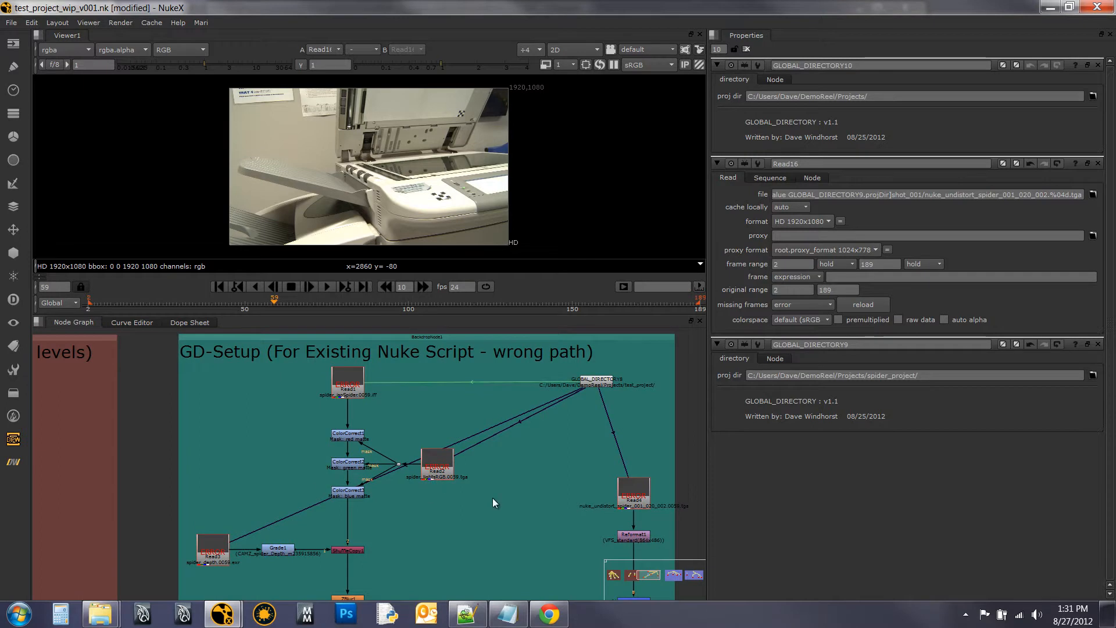
scroll(358, 462, down, 2)
scroll(371, 461, down, 2)
scroll(445, 469, up, 4)
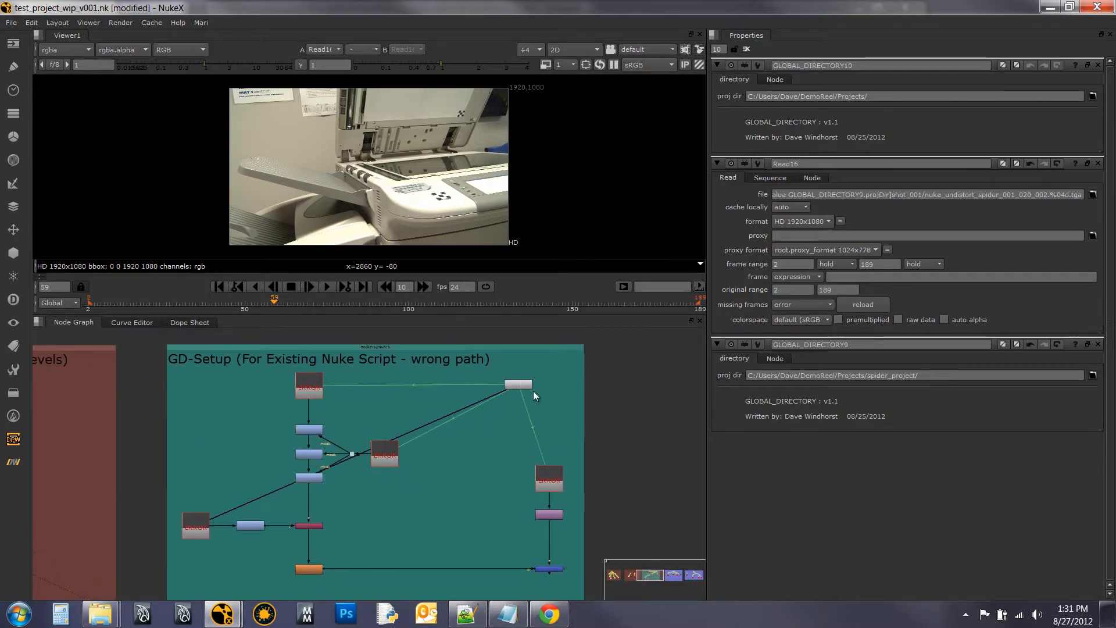
scroll(521, 401, up, 2)
click(527, 383)
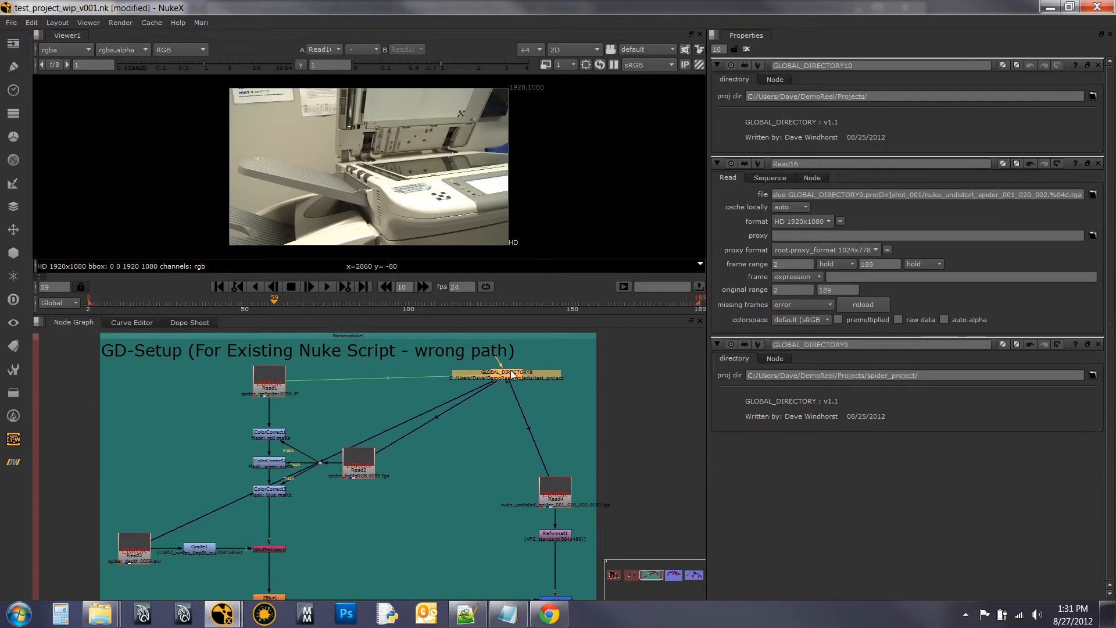
double_click(512, 373)
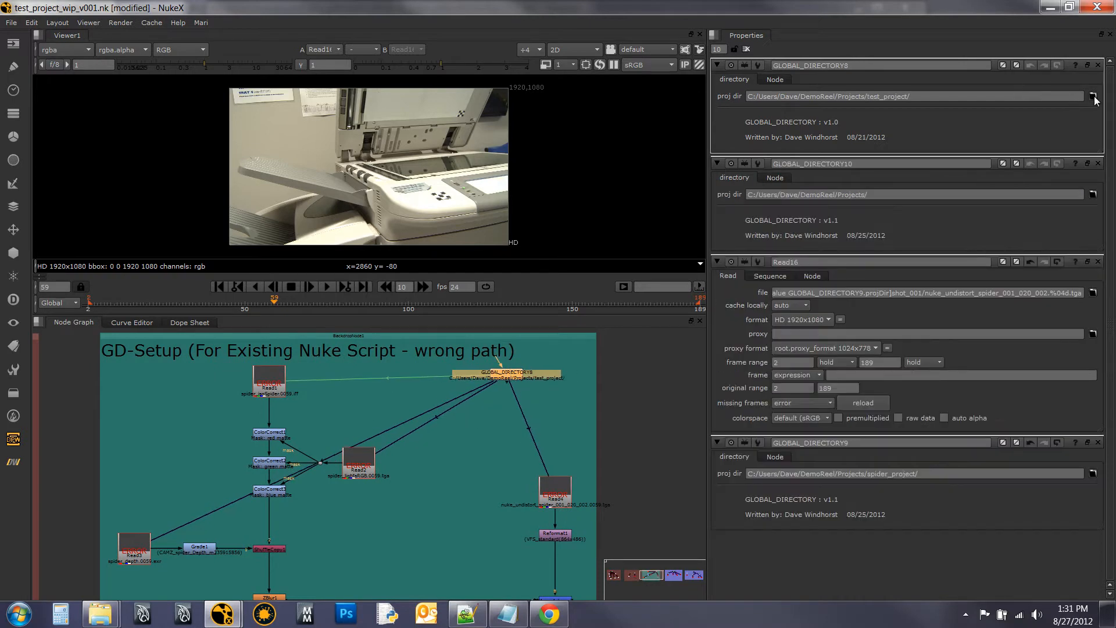
click(1092, 96)
click(423, 113)
double_click(558, 74)
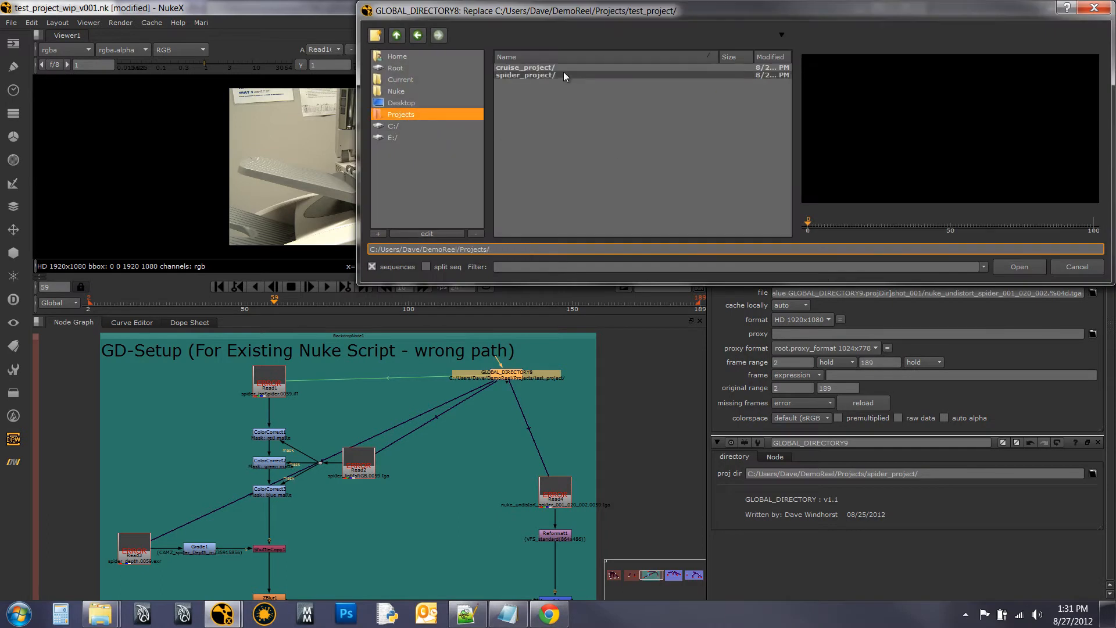
click(1021, 266)
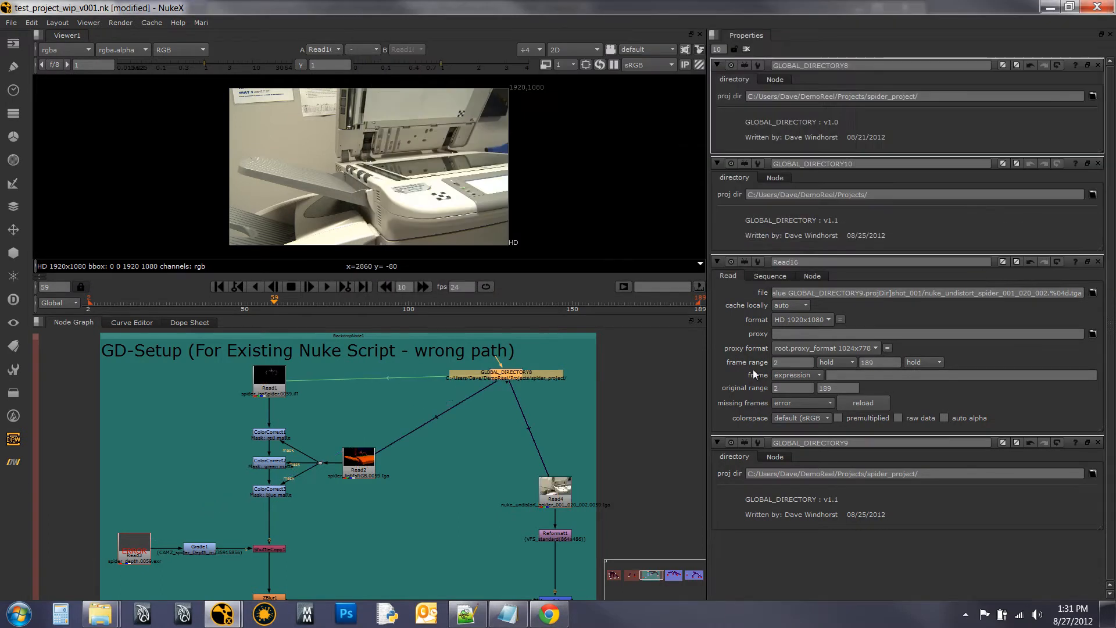
- Show the final Merge node of the existing Nuke script setup in the viewer and deselect it
scroll(398, 444, down, 3)
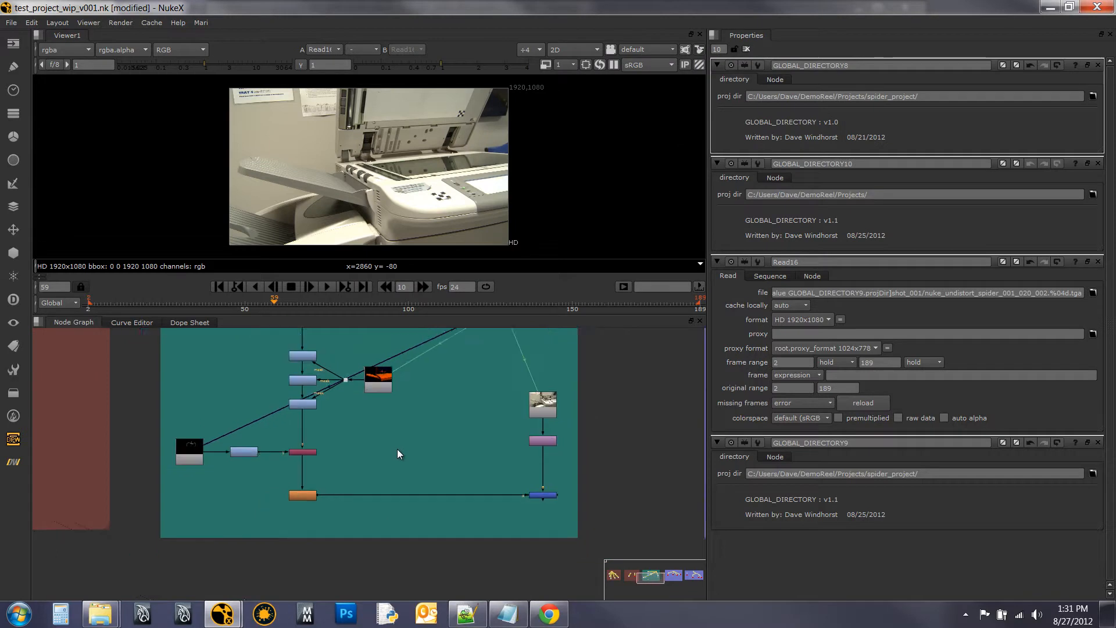
click(514, 547)
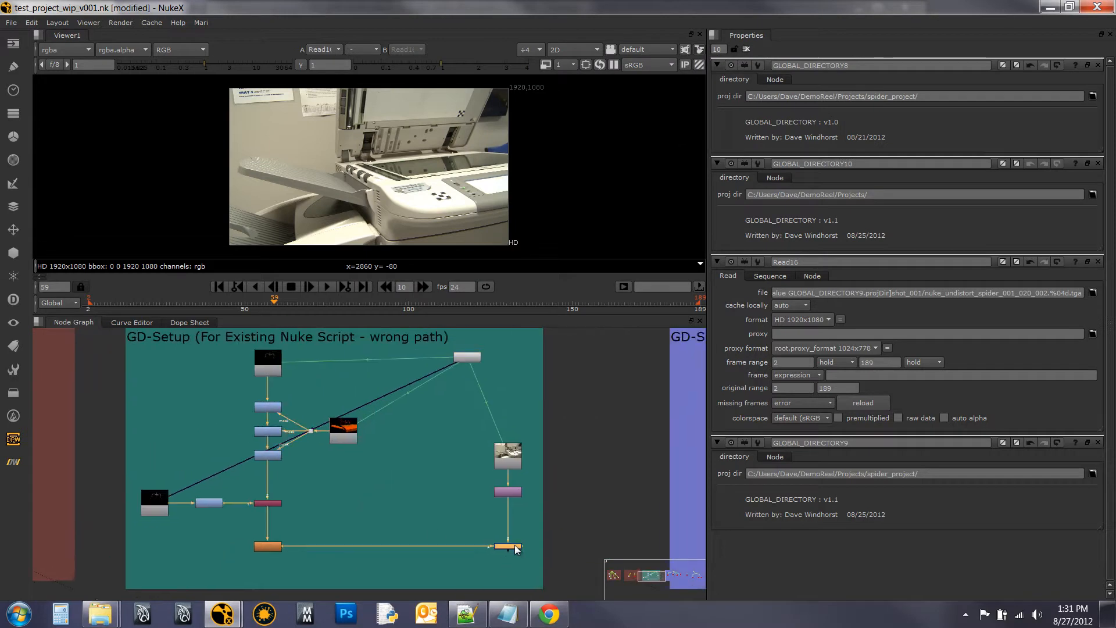
key(1)
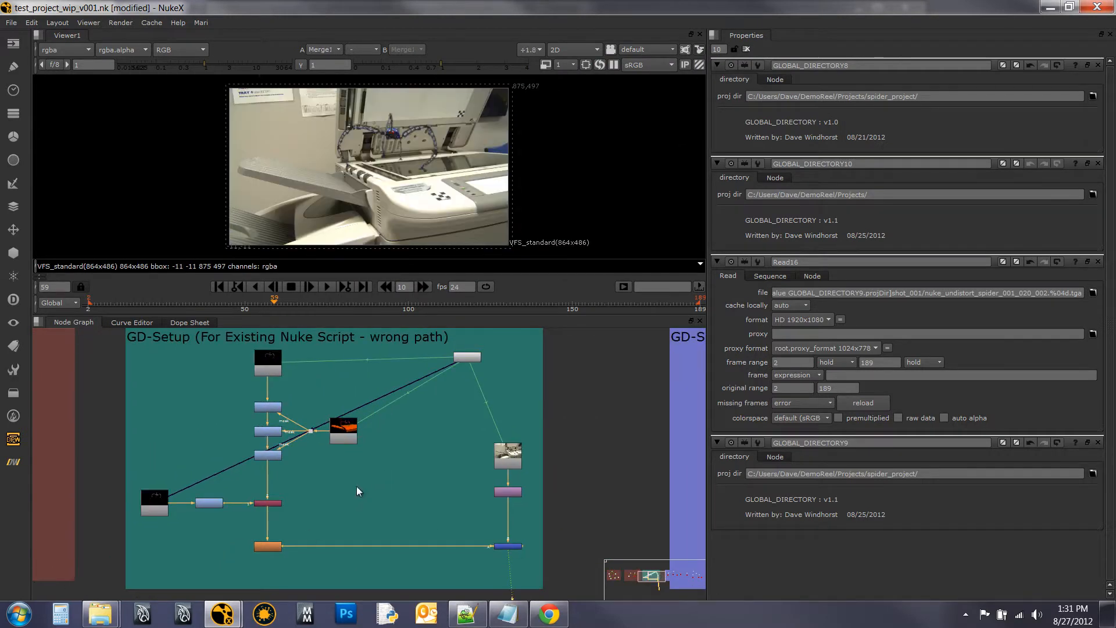
click(516, 382)
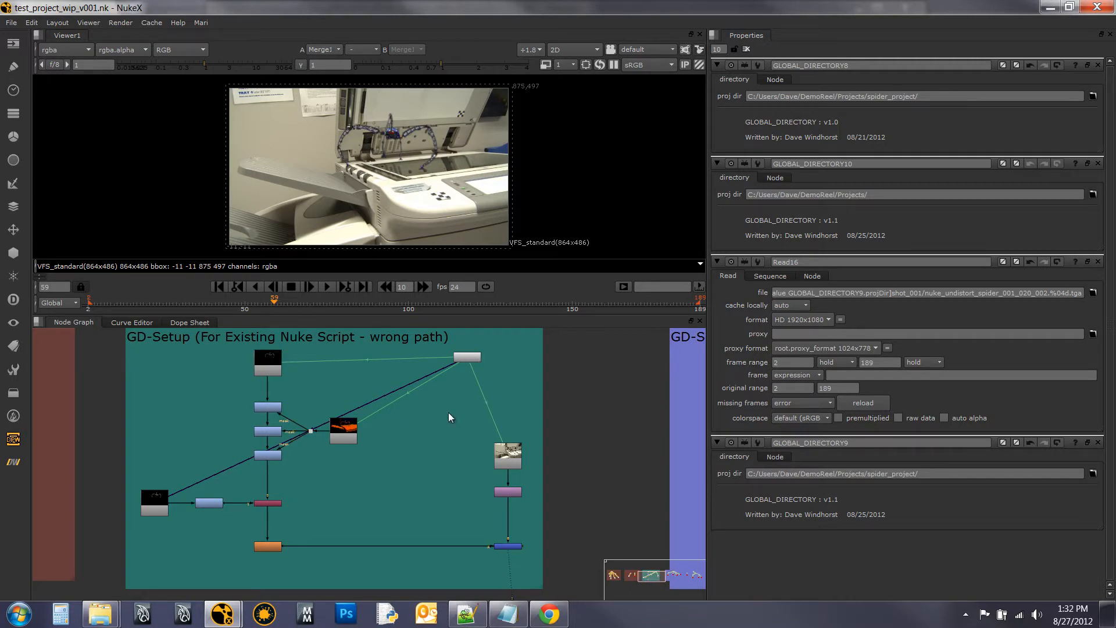
- Set the project directory of GLOBAL_DIRECTORY2 in Nested Examples - 1 to the spider_project folder inside Projects
scroll(412, 438, down, 5)
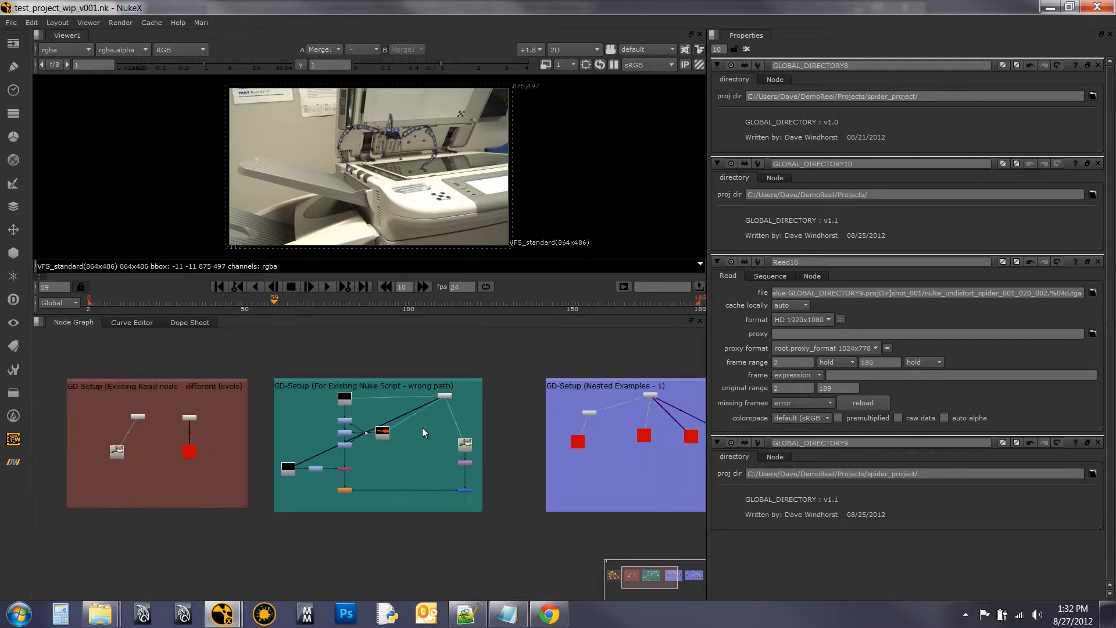
drag(591, 450, 360, 454)
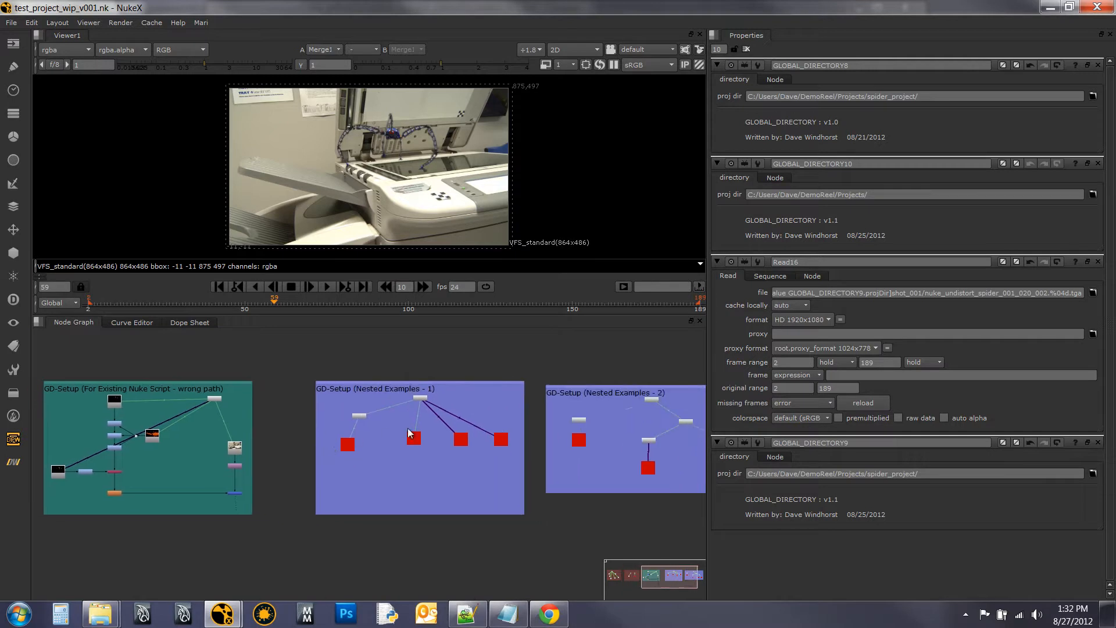
scroll(408, 433, up, 2)
drag(500, 463, 429, 466)
drag(542, 470, 379, 469)
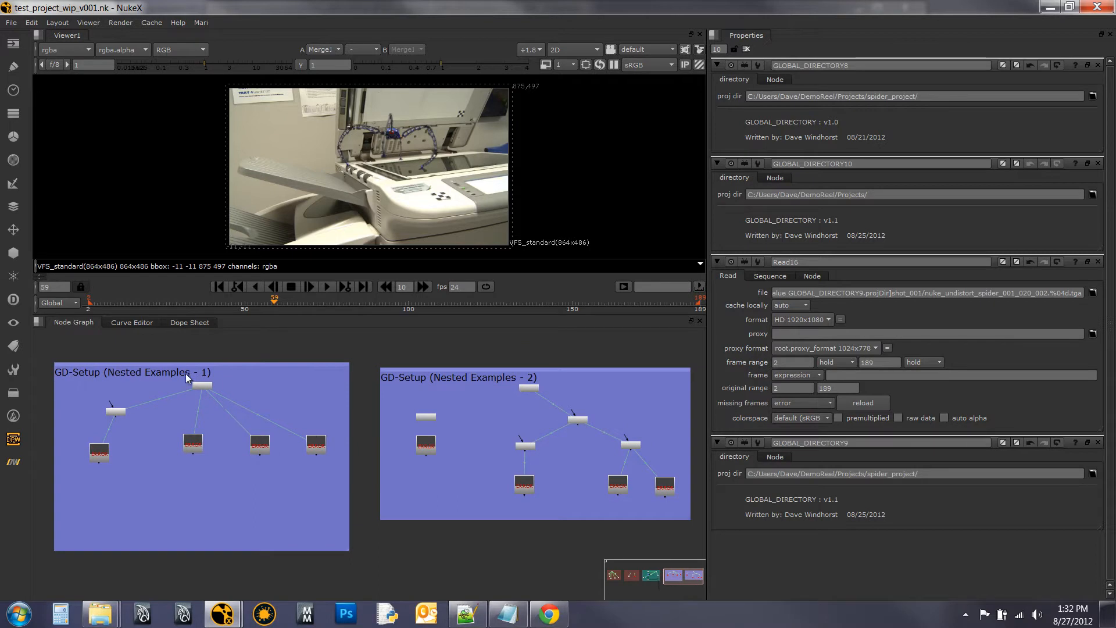
double_click(200, 388)
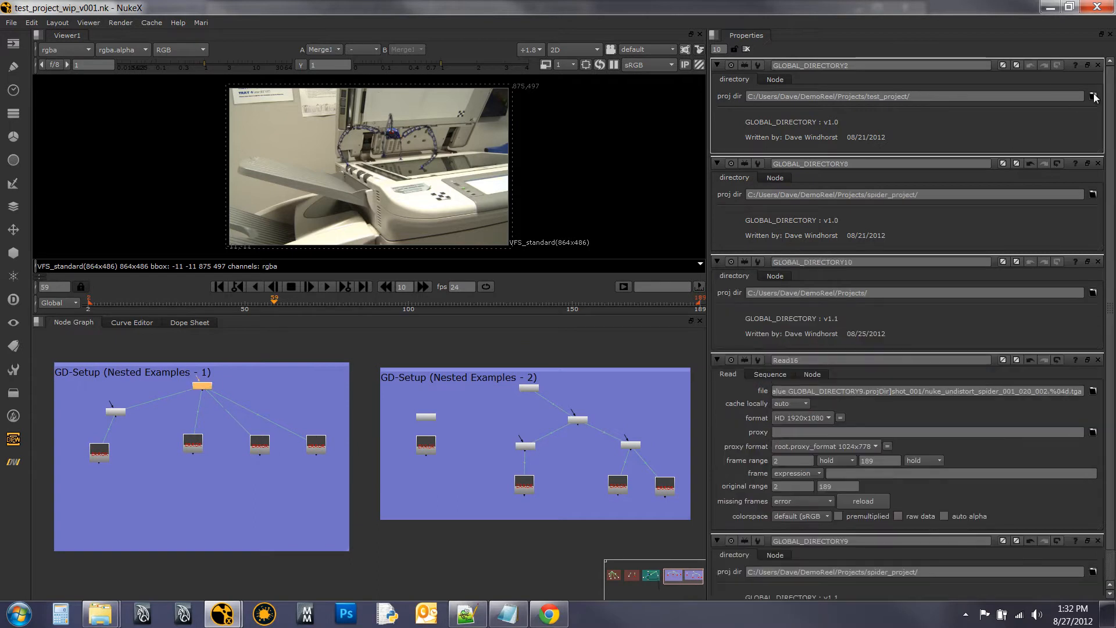
click(1092, 97)
click(405, 119)
double_click(549, 68)
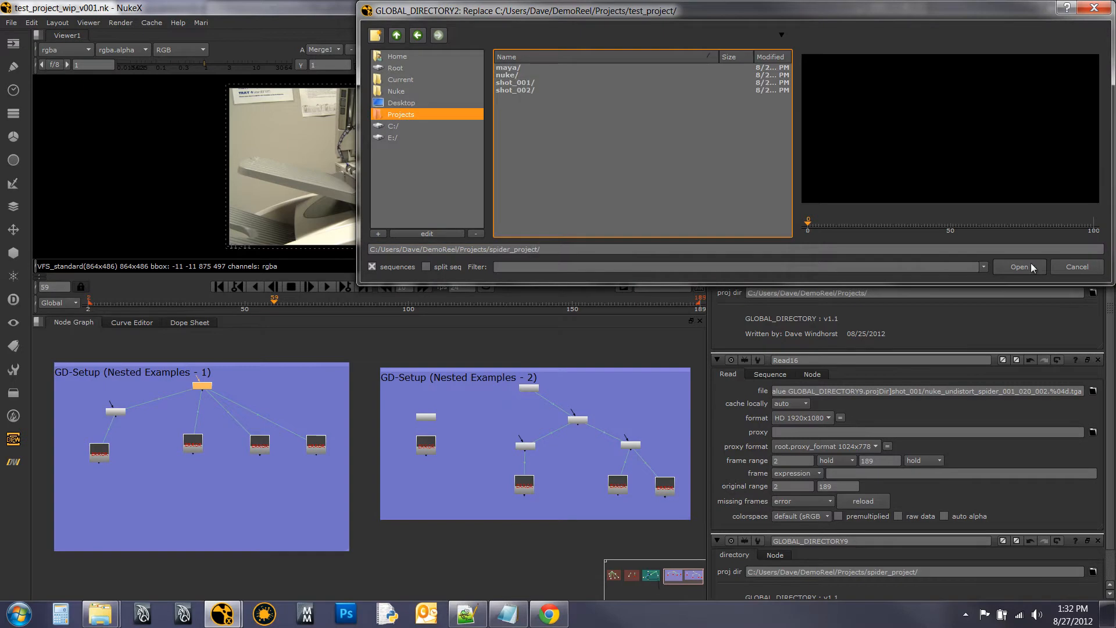
click(1032, 268)
click(514, 402)
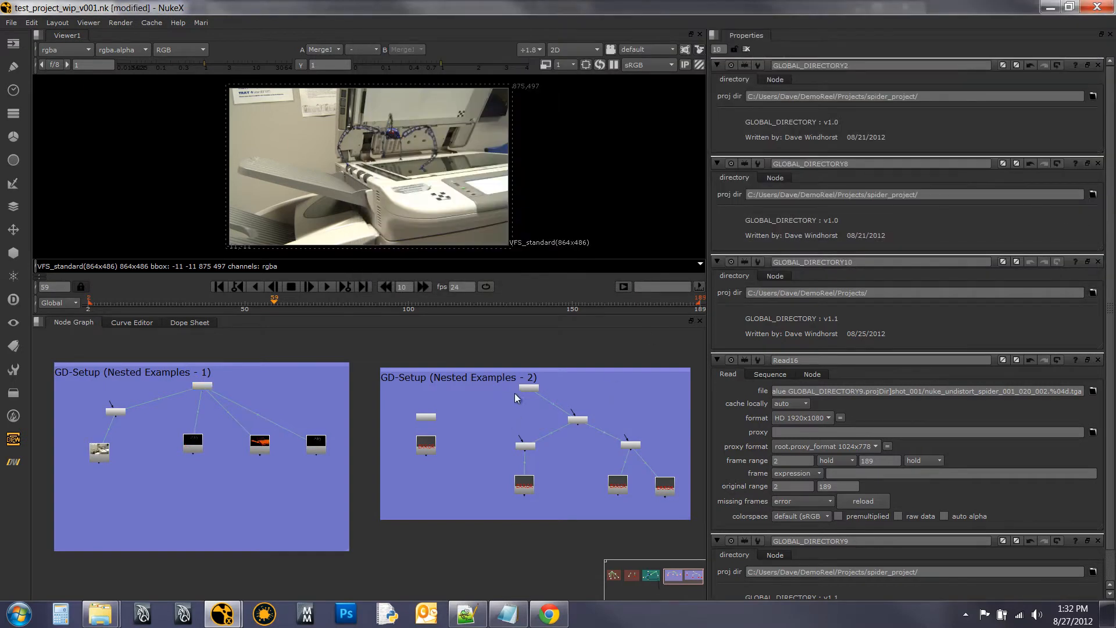
- Set the project directory of GLOBAL_DIRECTORY3 in Nested Examples - 2 to the spider_project folder and clear all open node properties
double_click(529, 387)
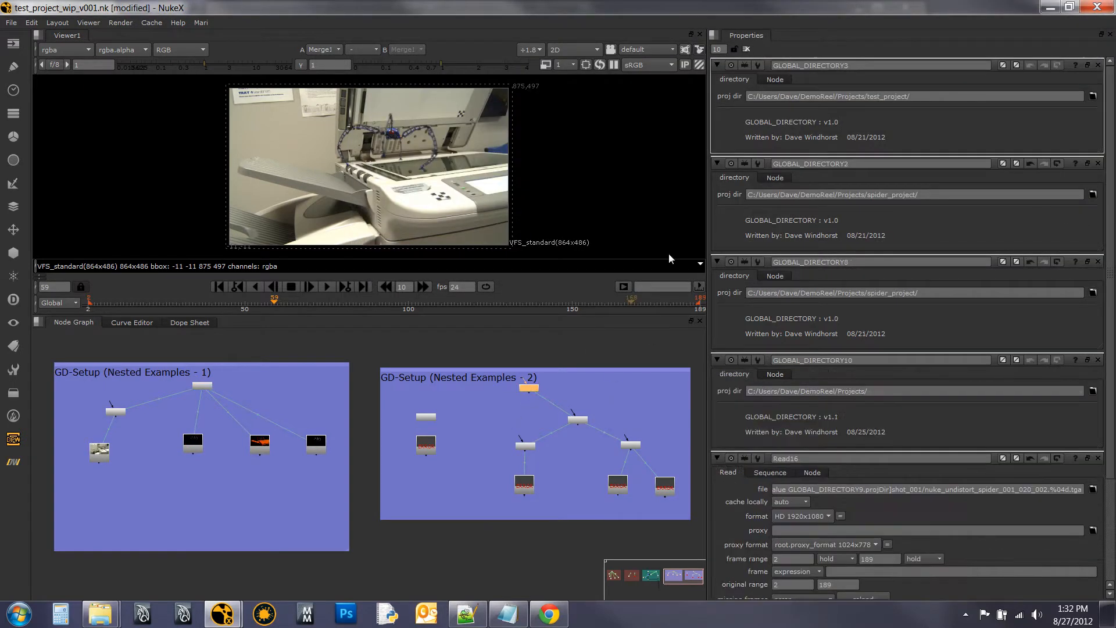
click(1093, 96)
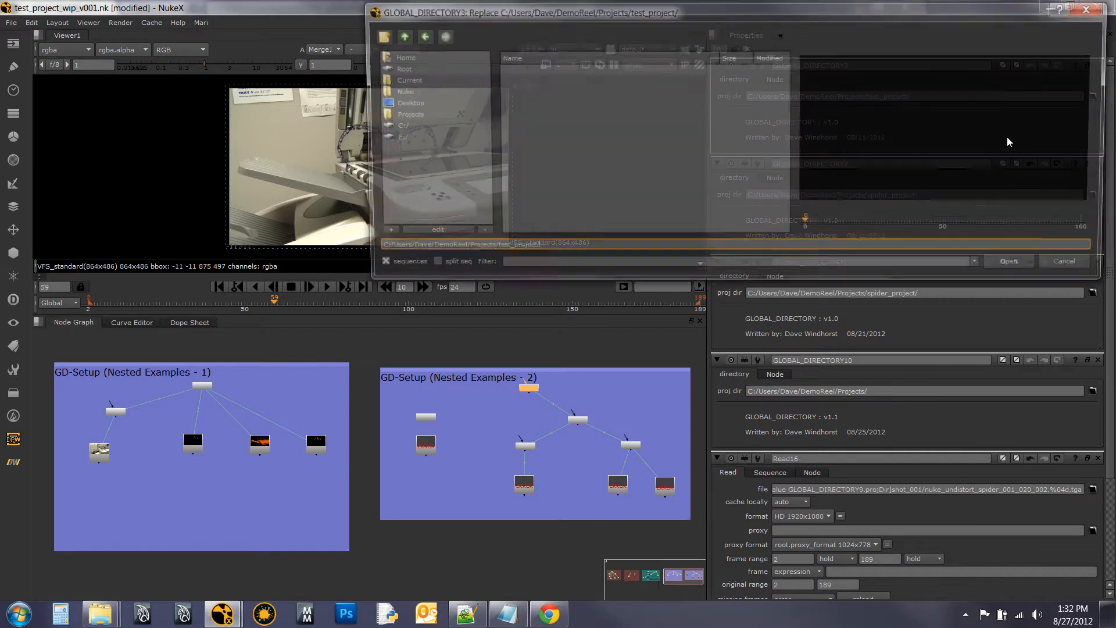
click(412, 115)
click(601, 98)
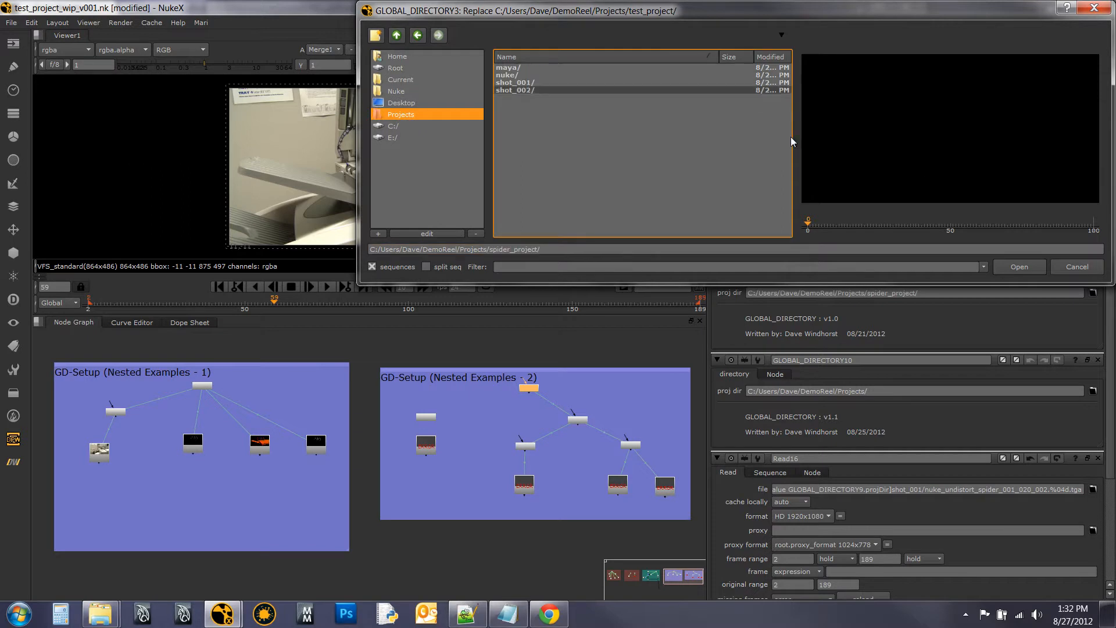
click(1019, 267)
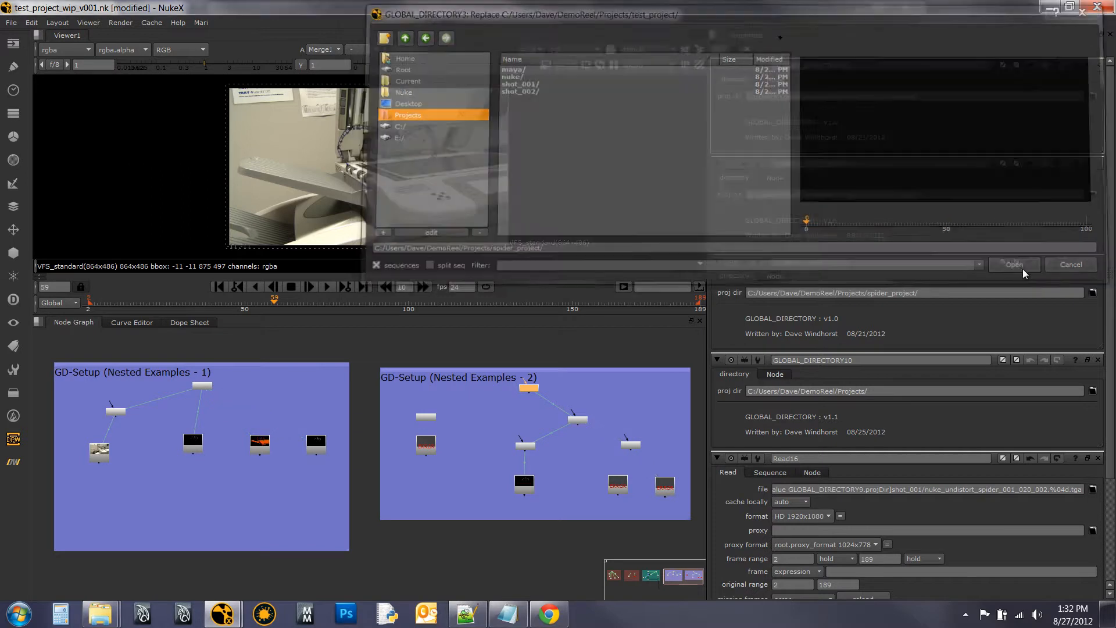
click(569, 496)
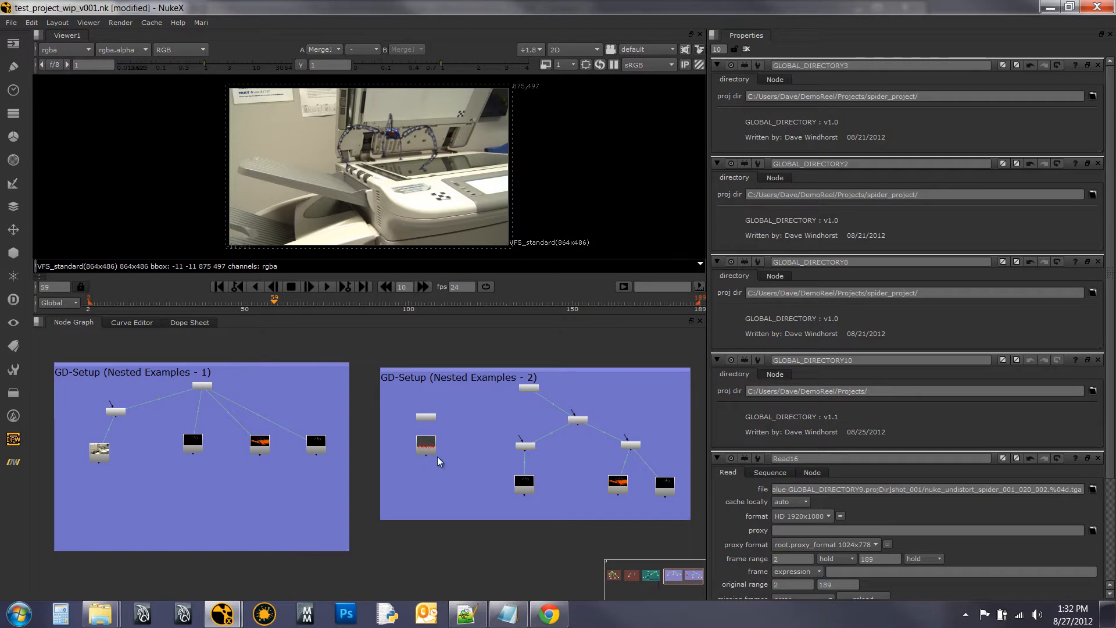
drag(368, 476, 367, 508)
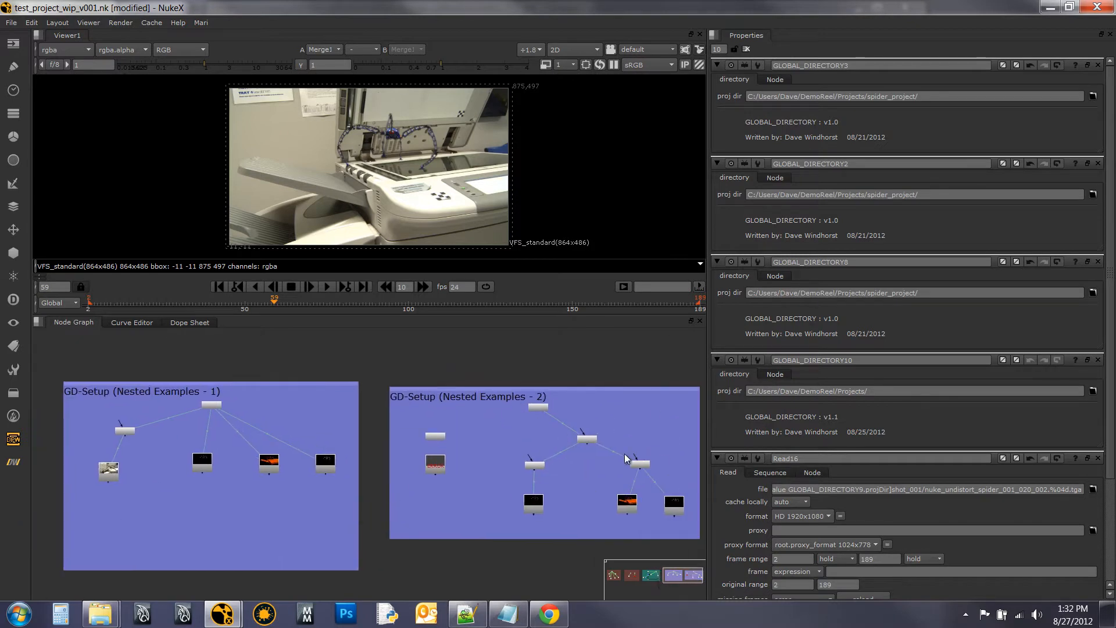
click(746, 49)
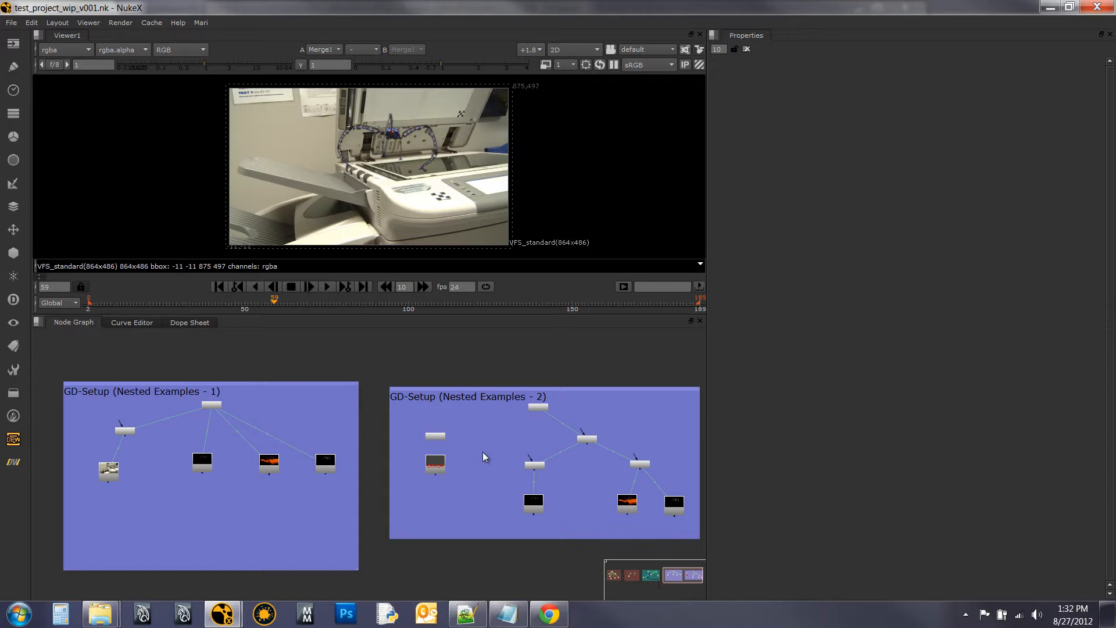
- Examine the GD-Setup example groups, then the separate GLOBAL_DIRECTORY4 and Read9 nodes in Nested Examples - 2
drag(273, 504, 578, 458)
drag(322, 475, 632, 469)
scroll(423, 473, down, 3)
drag(375, 468, 103, 486)
drag(527, 480, 280, 483)
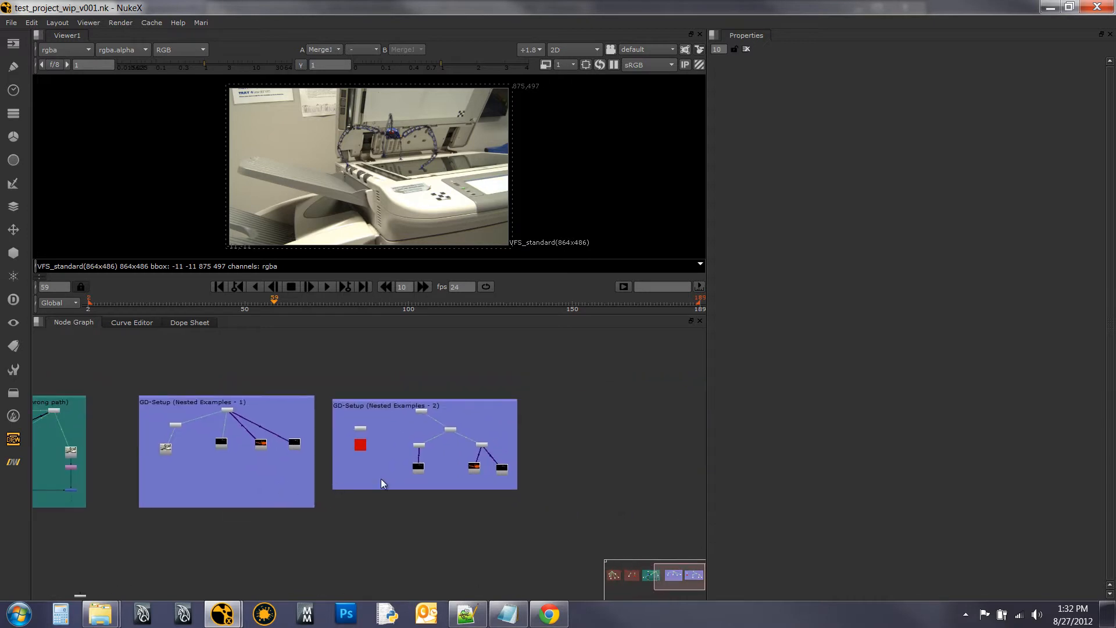
scroll(381, 479, up, 2)
drag(403, 478, 398, 505)
scroll(446, 502, up, 5)
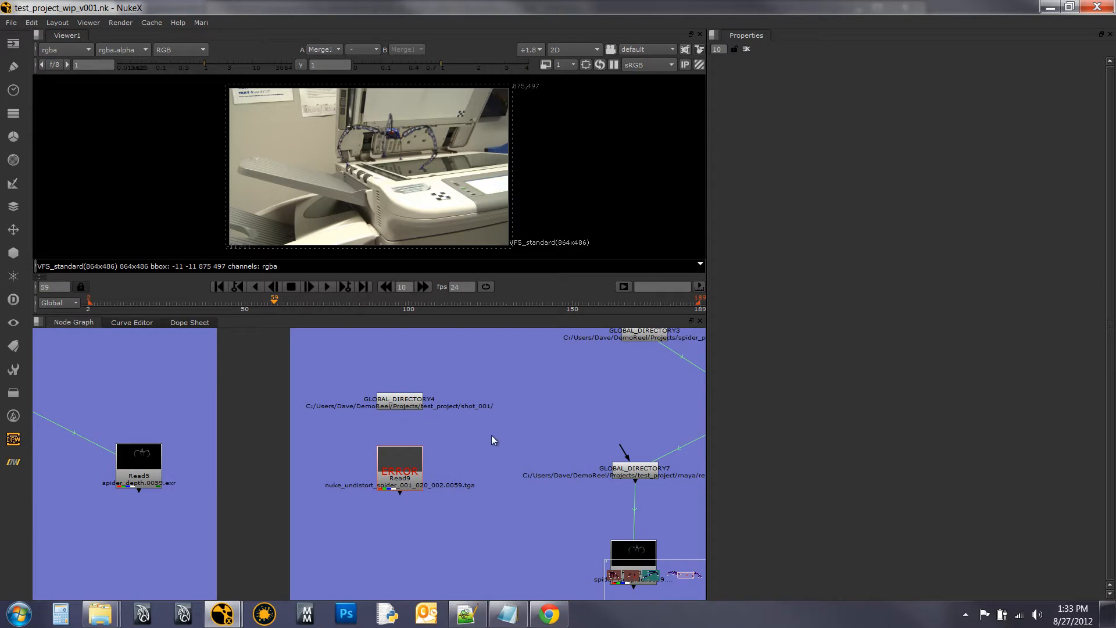
- Add a Global Directory node from the DW Readers tools in an empty area of the node graph
scroll(492, 440, down, 6)
drag(162, 484, 446, 614)
drag(448, 476, 440, 526)
scroll(208, 457, up, 3)
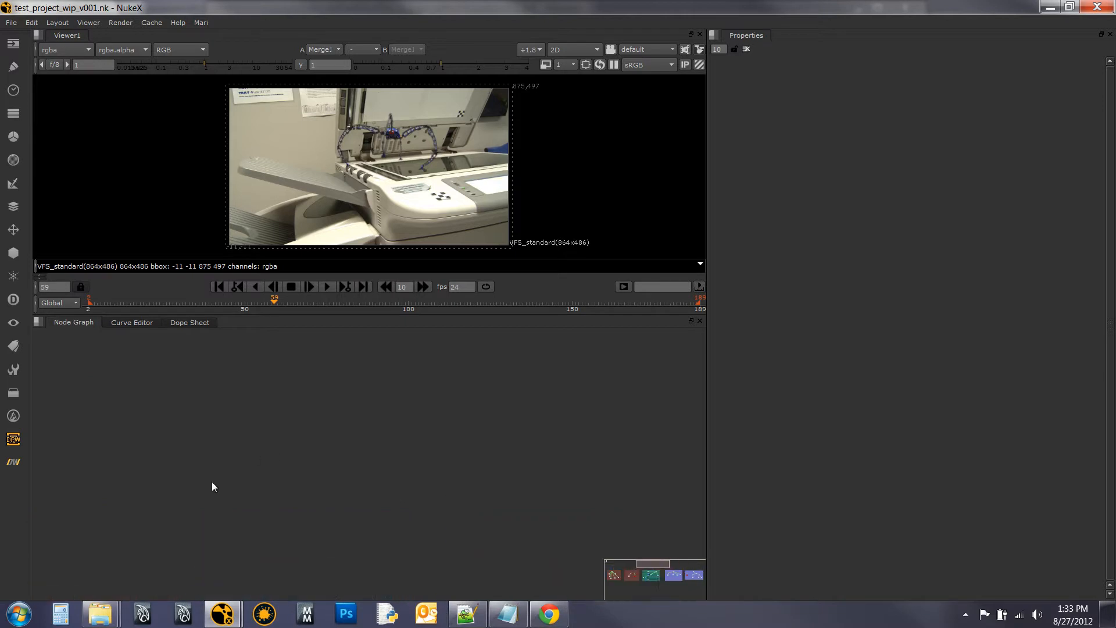
click(13, 462)
mouse_move(47, 458)
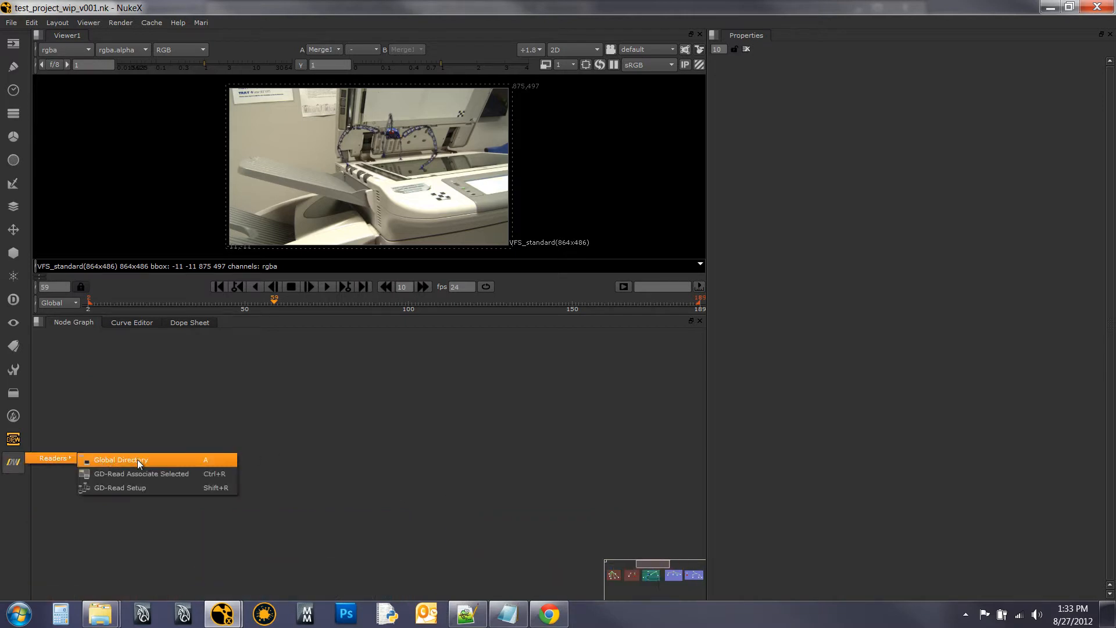
click(146, 459)
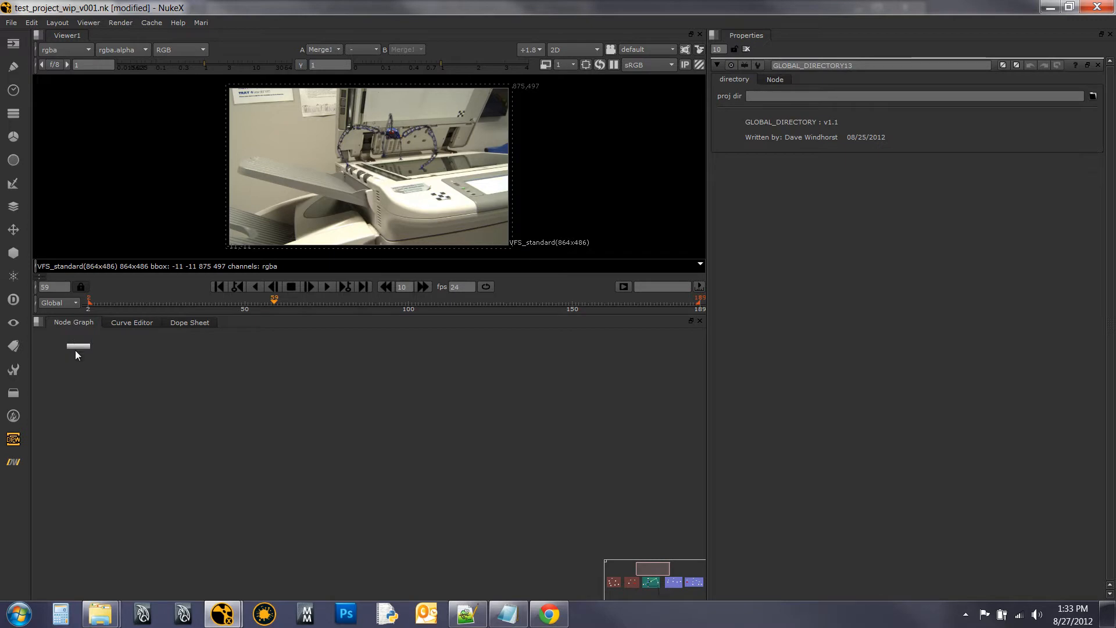
click(395, 457)
drag(395, 447, 396, 396)
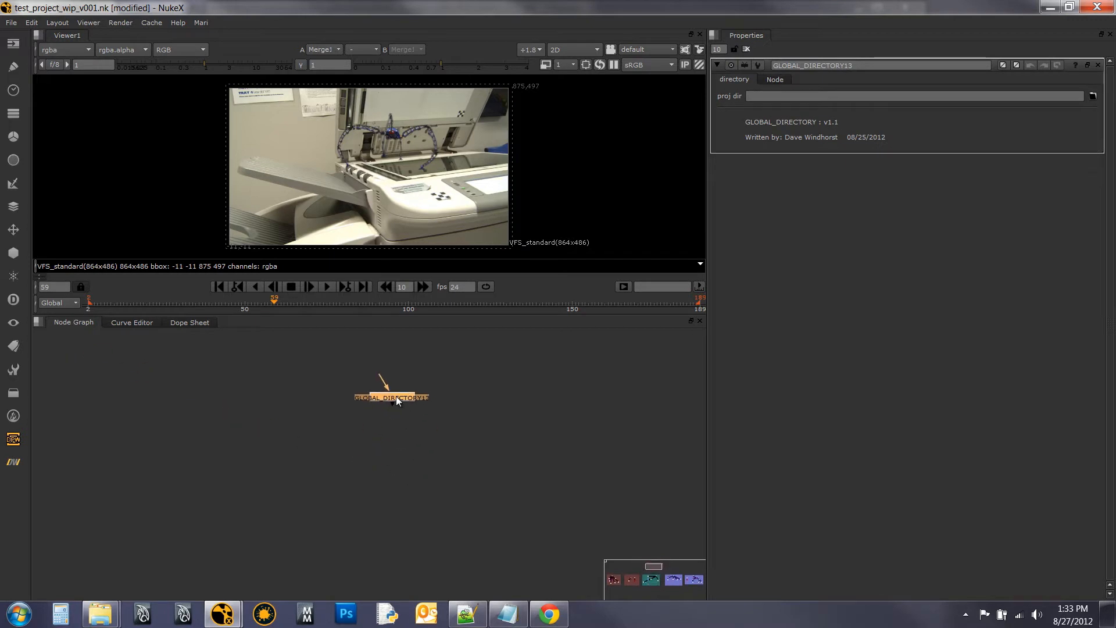
- Set the new Global Directory node's project directory to the spider_project folder inside Projects and deselect the node
click(1092, 96)
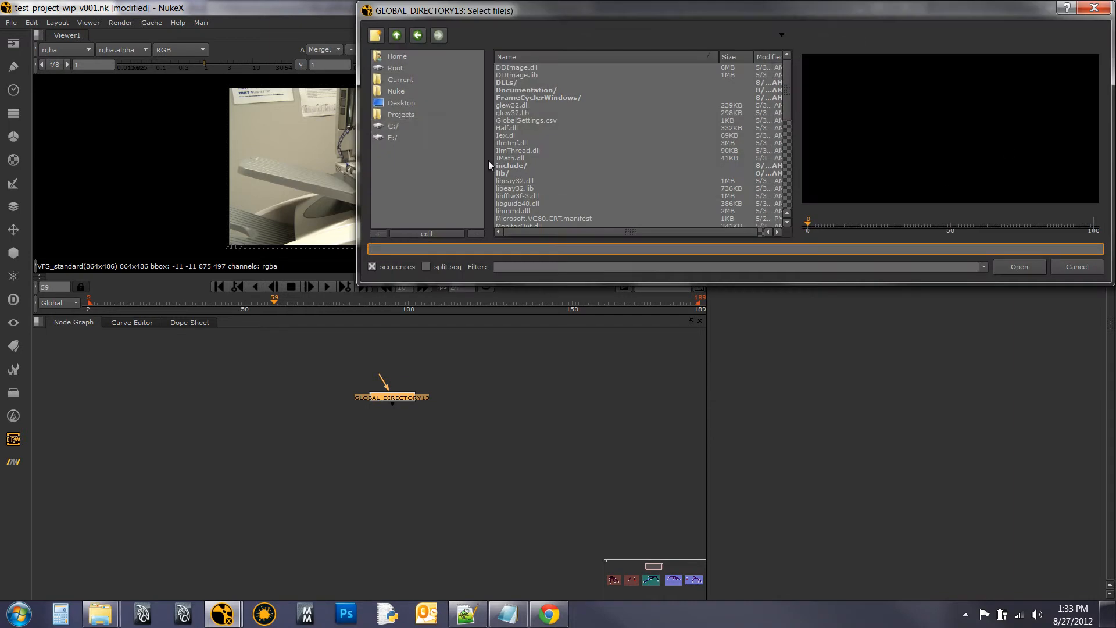
click(406, 114)
double_click(521, 75)
click(1020, 267)
click(498, 439)
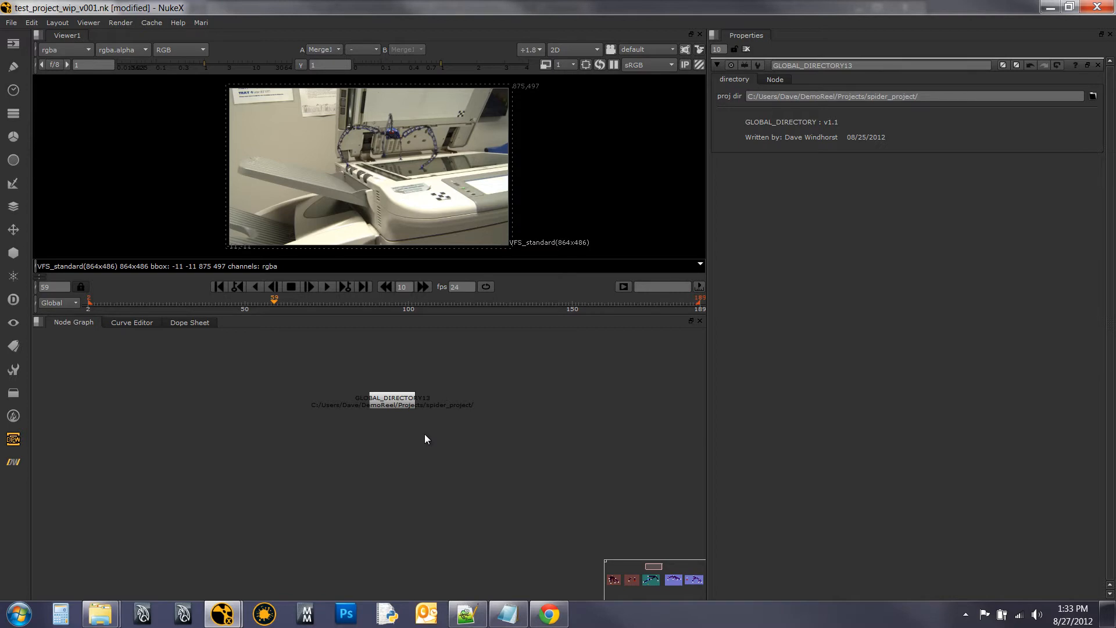
- Create a Read node for nuke_undistort_spider_001_020_002.####.tga from shot_001 and place it below the Global Directory node
key(r)
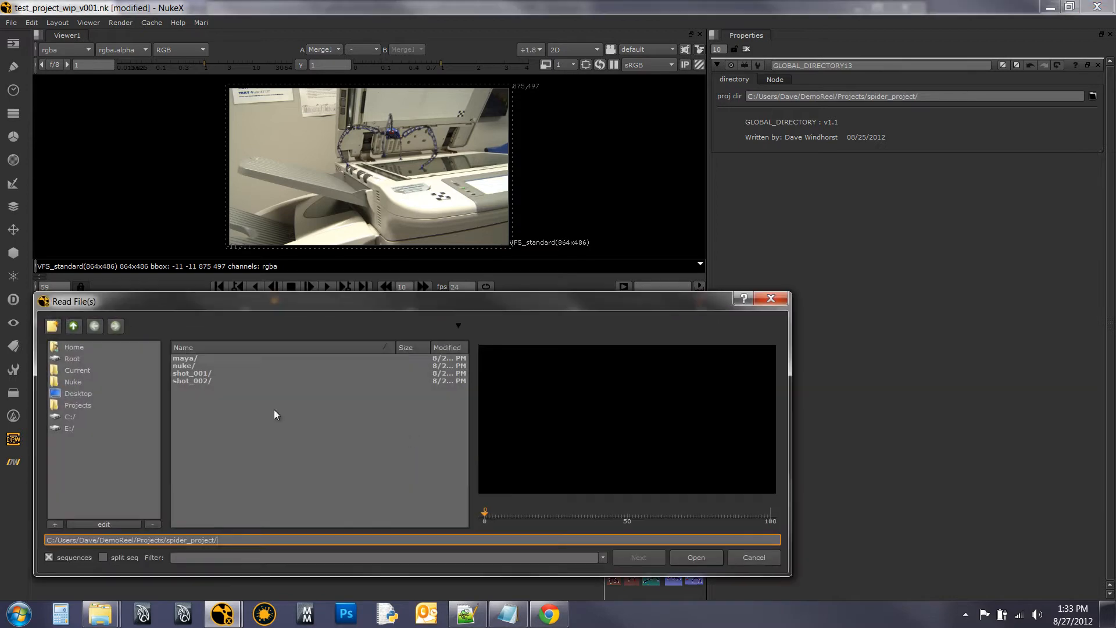
double_click(199, 377)
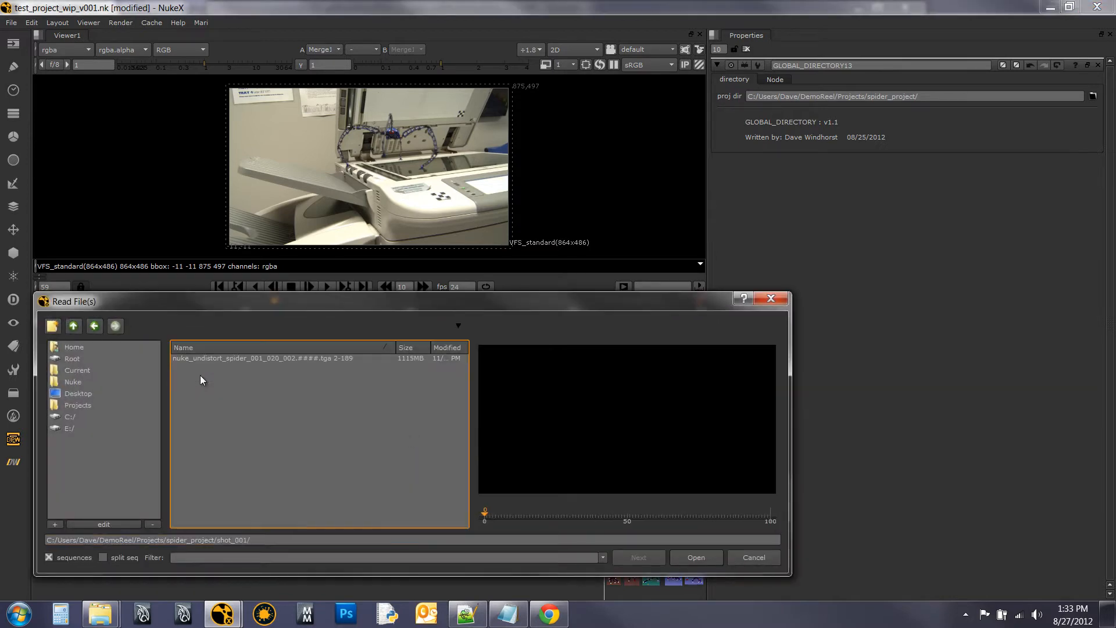
click(229, 358)
click(695, 554)
click(473, 457)
drag(420, 433, 402, 467)
- Open the properties of GLOBAL_DIRECTORY13 and examine its node label and directory settings
click(402, 409)
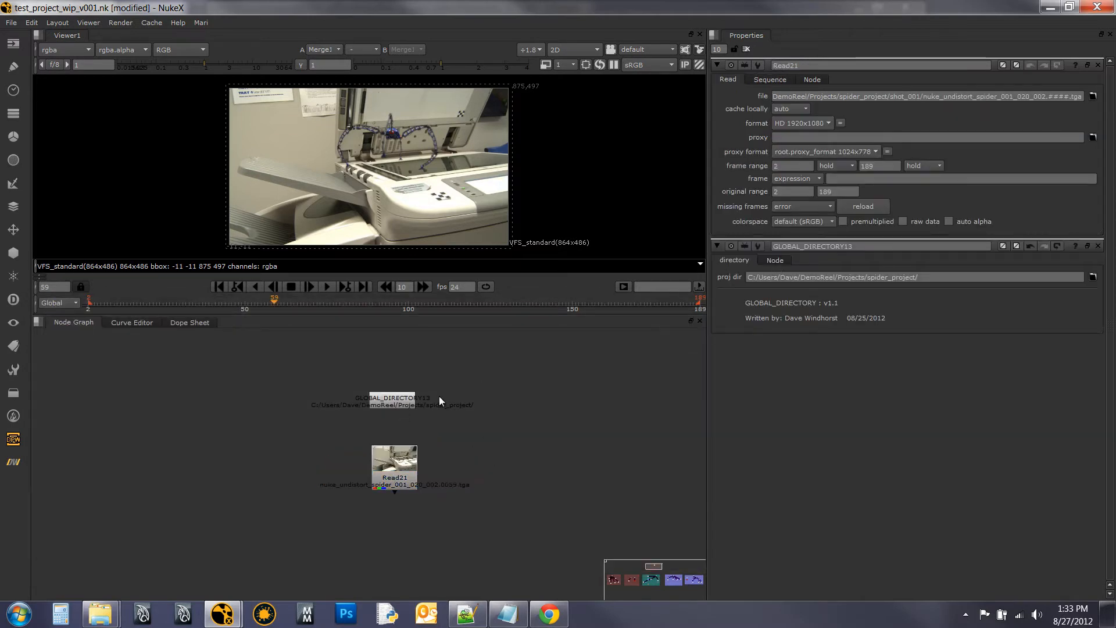
double_click(400, 402)
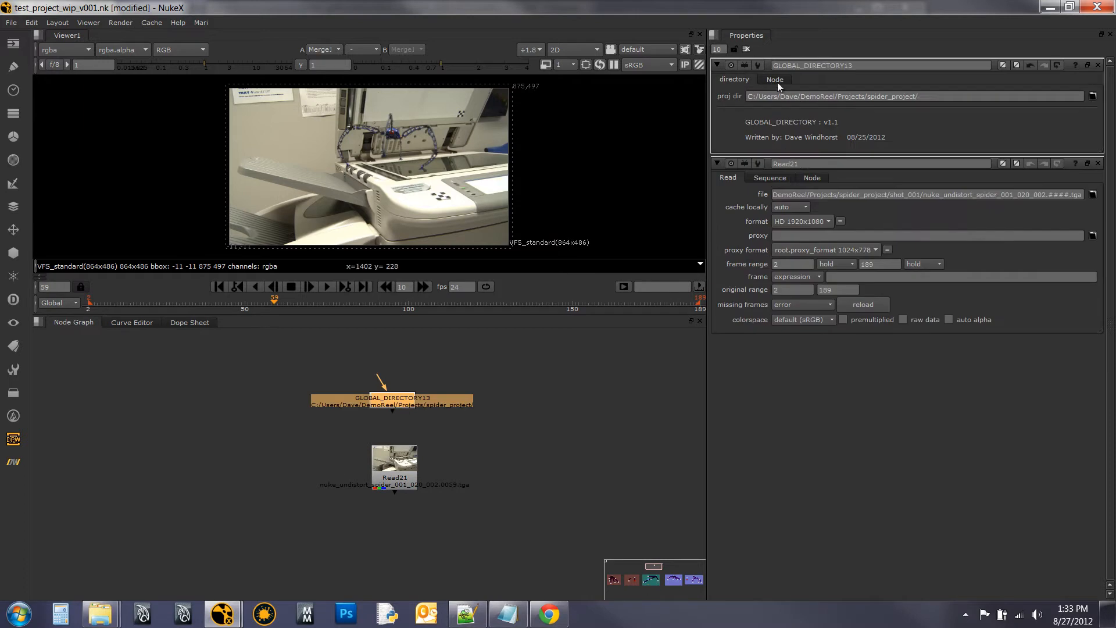
click(776, 82)
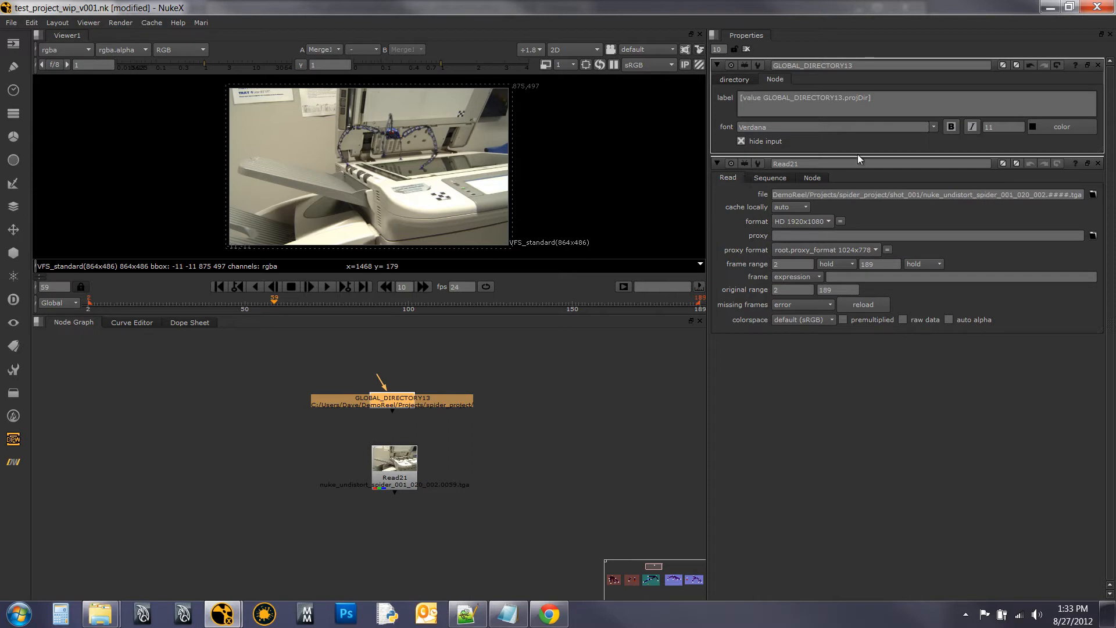
click(736, 79)
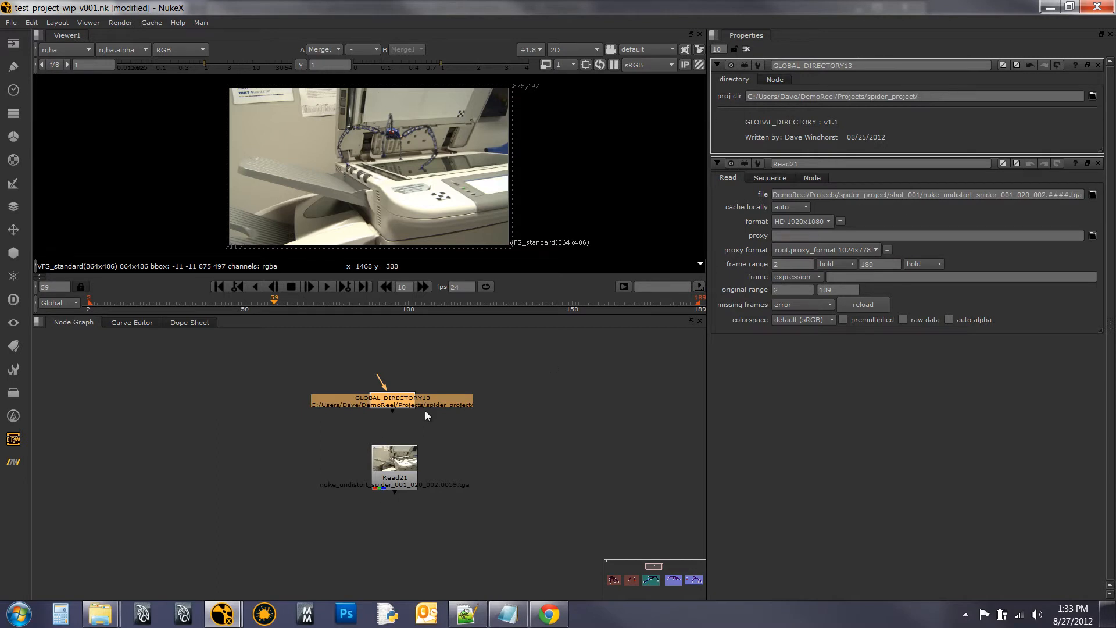
- Associate Read21 with GLOBAL_DIRECTORY13 using GD-Read Associate Selected, and space the two nodes apart
drag(316, 378, 501, 505)
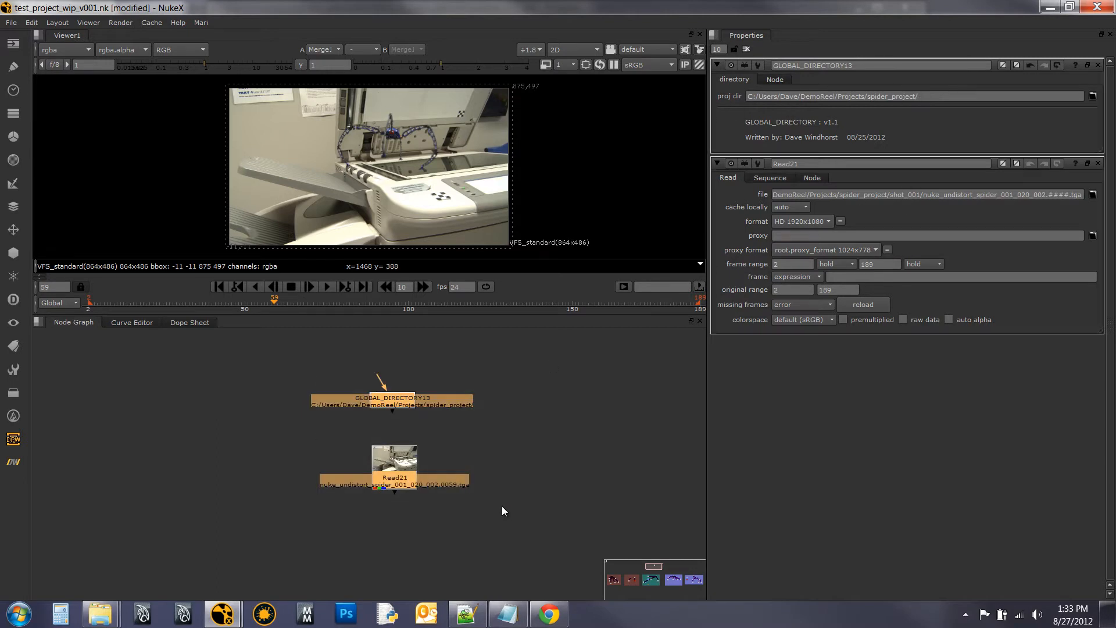
click(13, 461)
mouse_move(53, 458)
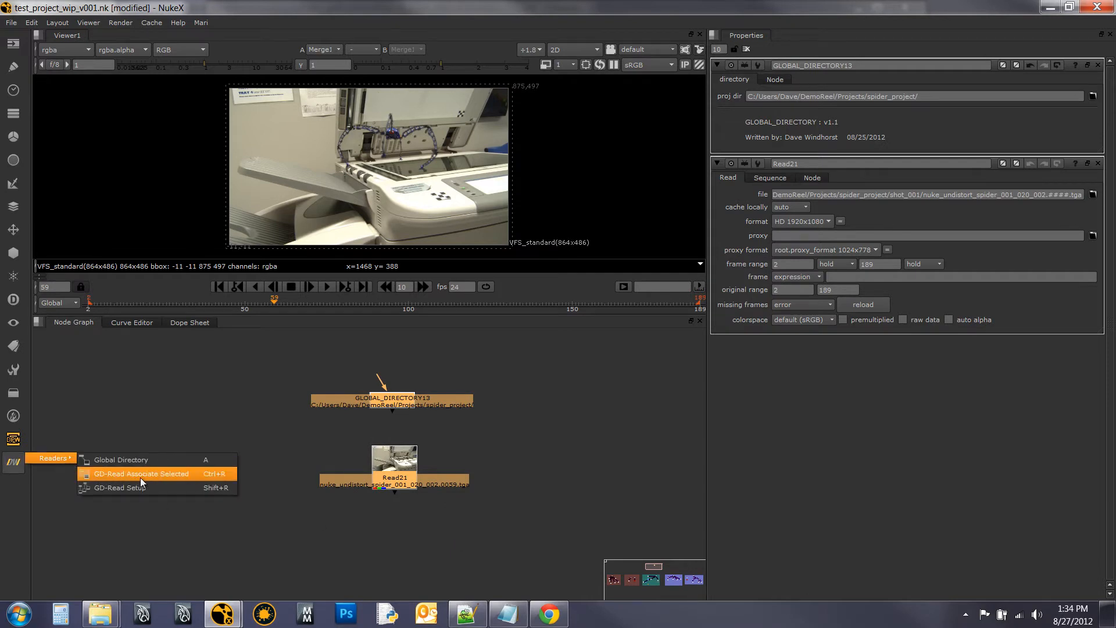
click(195, 475)
click(351, 427)
drag(409, 407, 343, 372)
click(451, 446)
click(387, 491)
drag(387, 491, 385, 500)
click(458, 451)
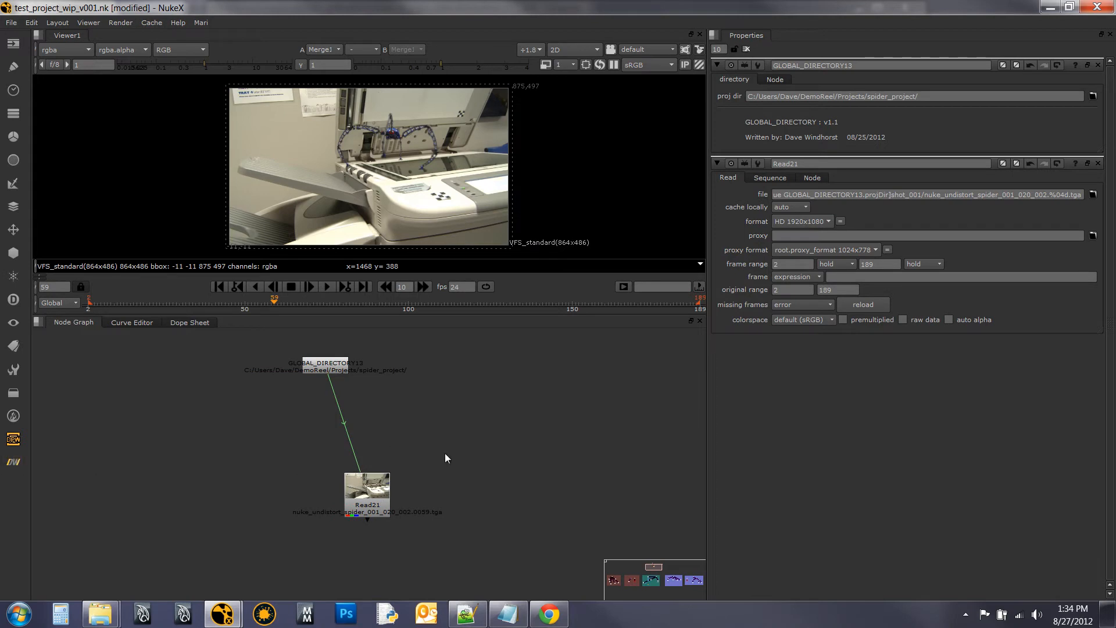
- Create a Read node for grate_orig.0000.tga from shot_002 and place it beside Read21
key(r)
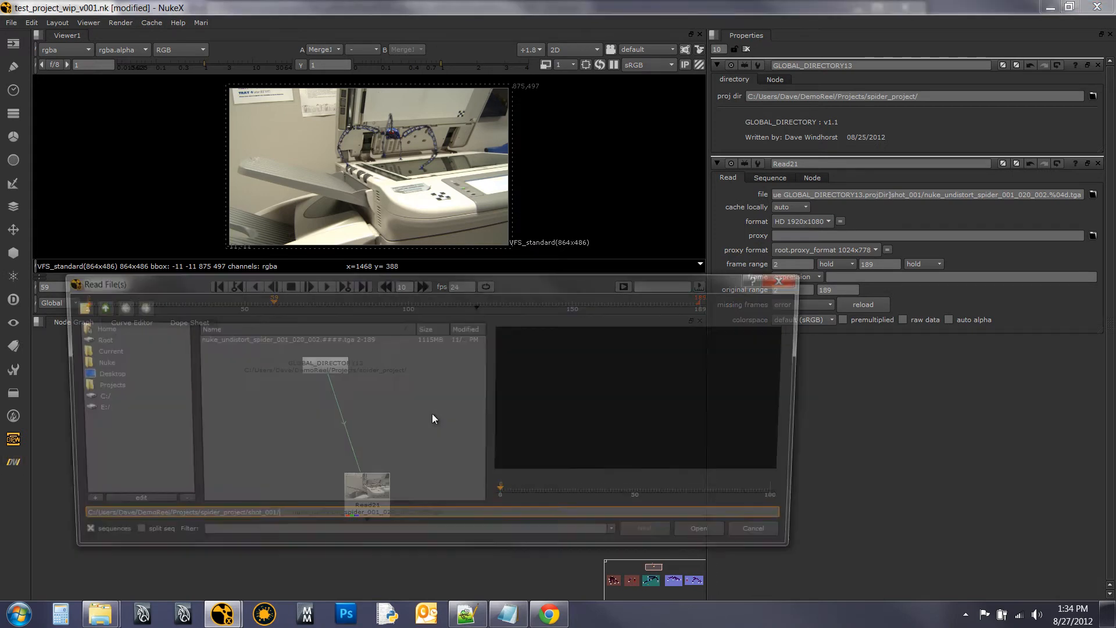
double_click(221, 361)
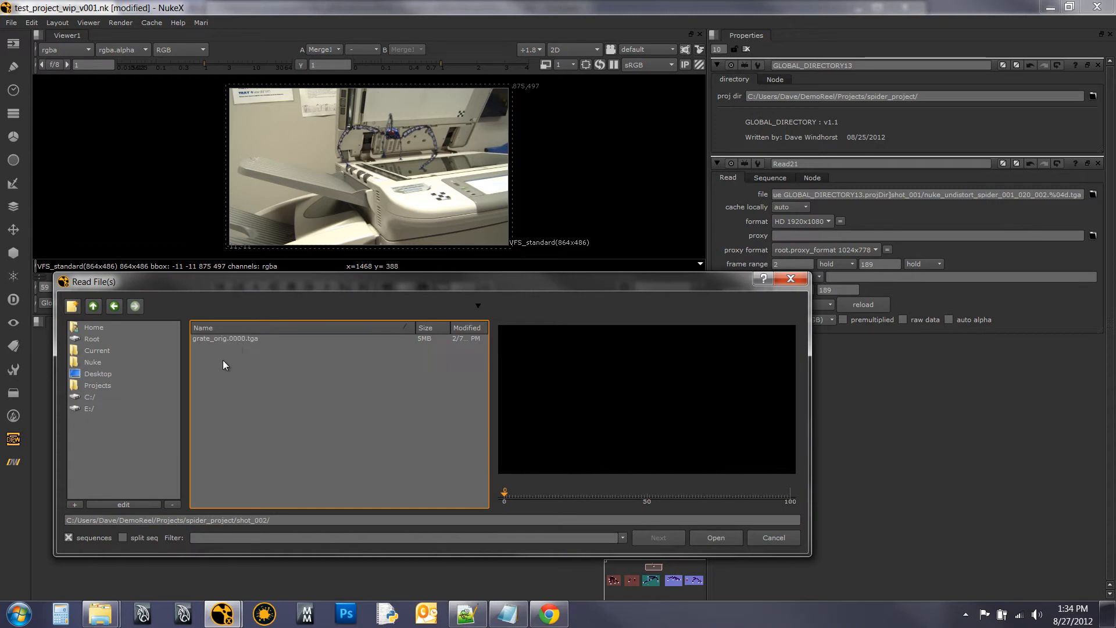
click(244, 334)
click(708, 538)
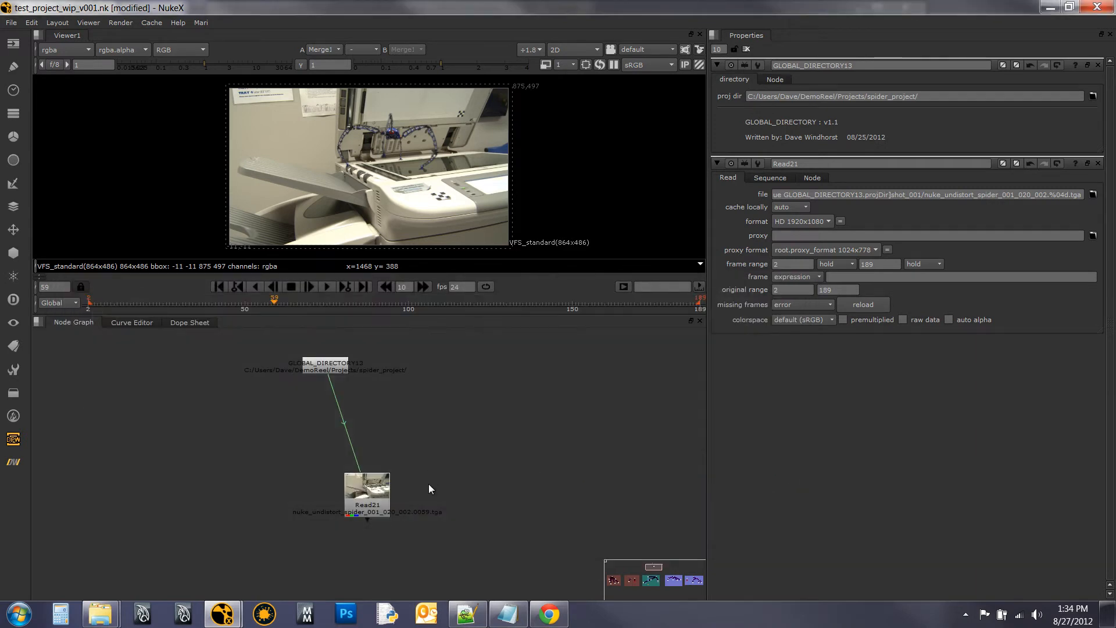
drag(459, 454, 505, 476)
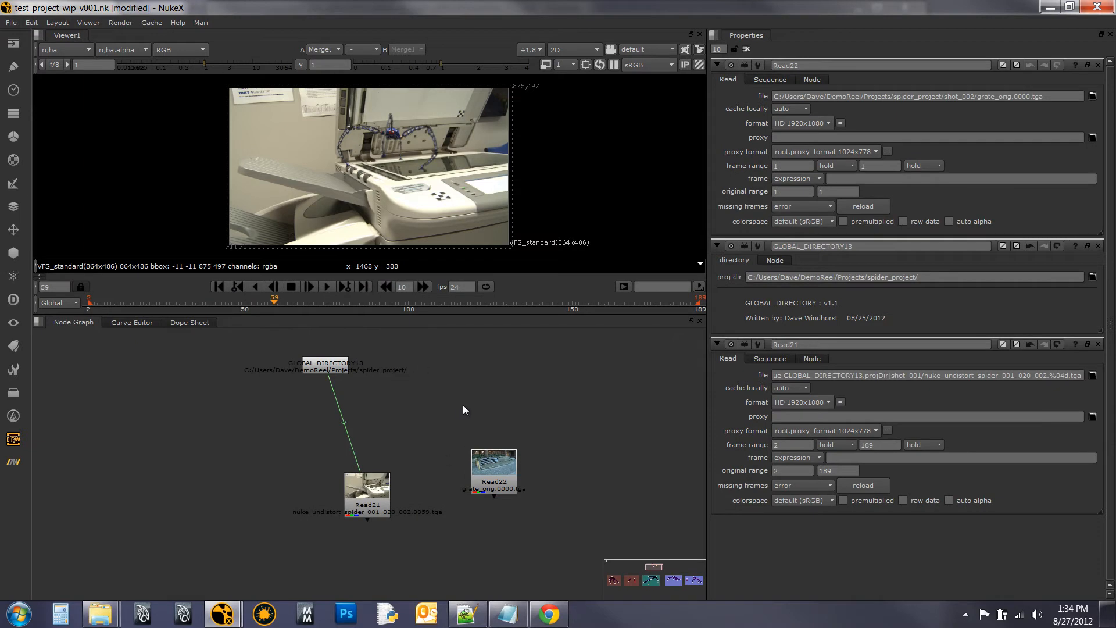
- Associate Read22 with GLOBAL_DIRECTORY13 using GD-Read Associate Selected and clear the selection
drag(284, 344, 556, 512)
key(ctrl+shift+g)
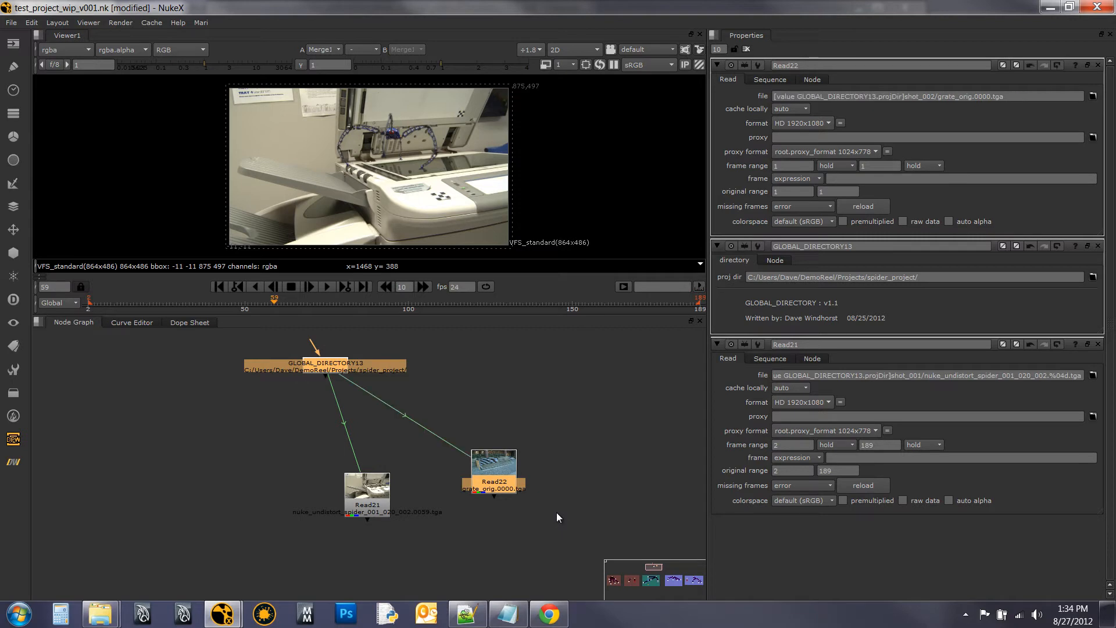
click(22, 461)
mouse_move(58, 459)
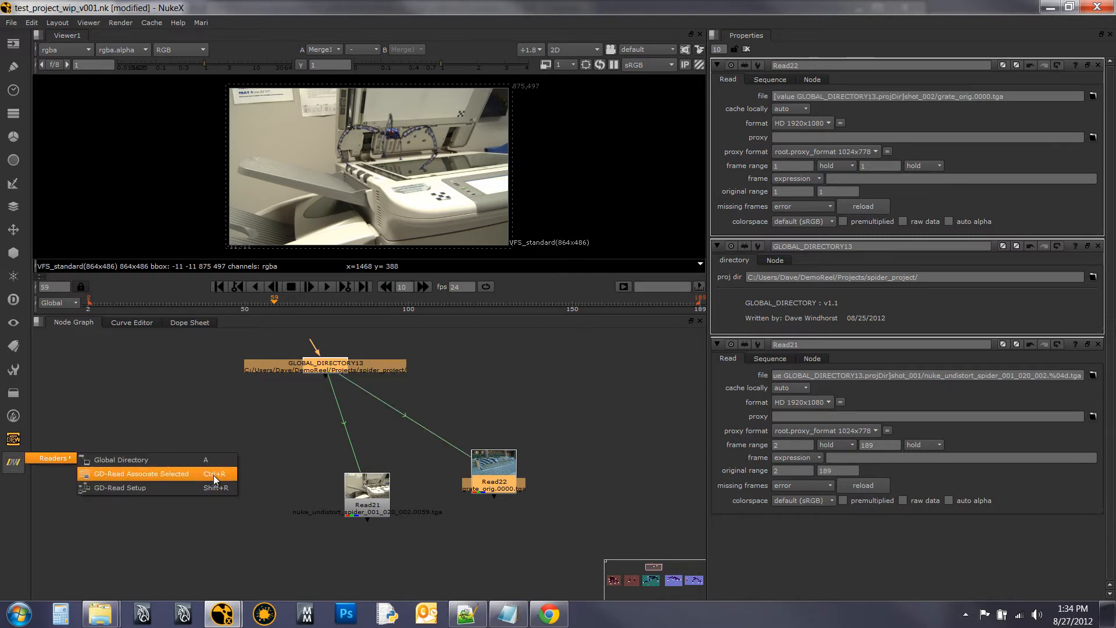
click(556, 418)
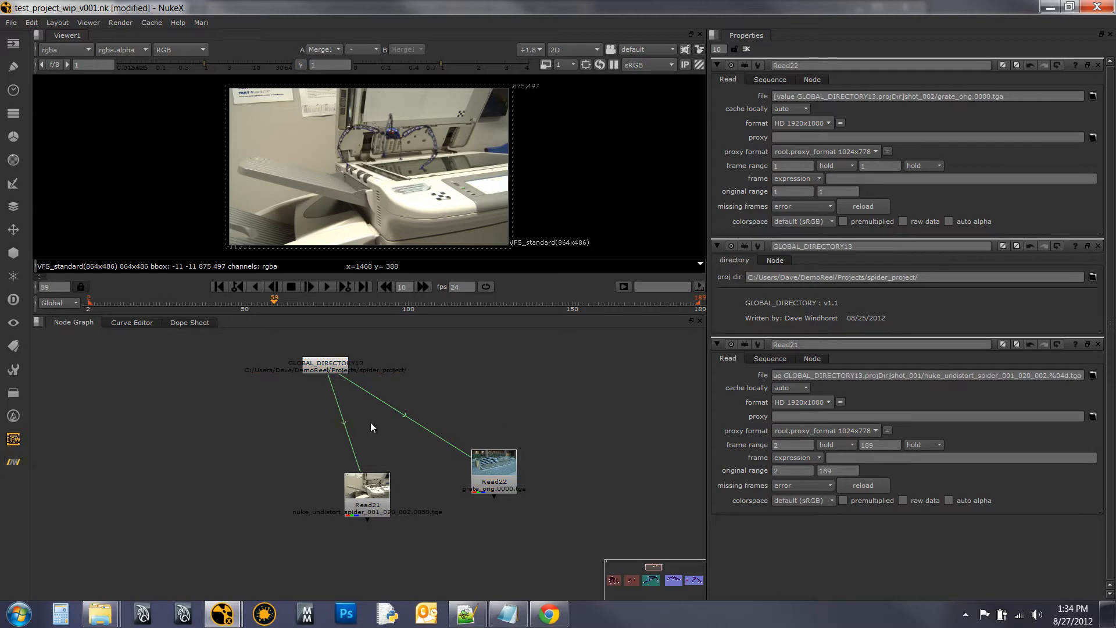
- Arrange Read21 and Read22 side by side beneath GLOBAL_DIRECTORY13 and deselect them
drag(373, 493, 210, 497)
drag(493, 471, 379, 497)
click(483, 481)
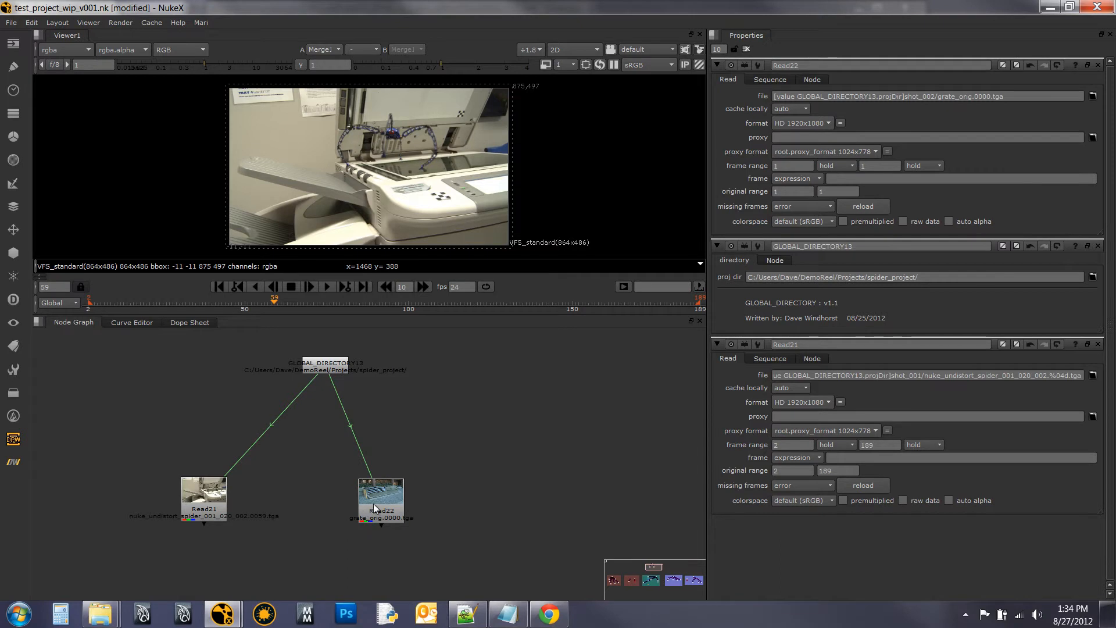
drag(380, 494, 305, 488)
click(421, 497)
- Generate a new Global Directory node with GD-Read Setup, using spider_project/shot_002 as its project directory
click(13, 461)
mouse_move(73, 459)
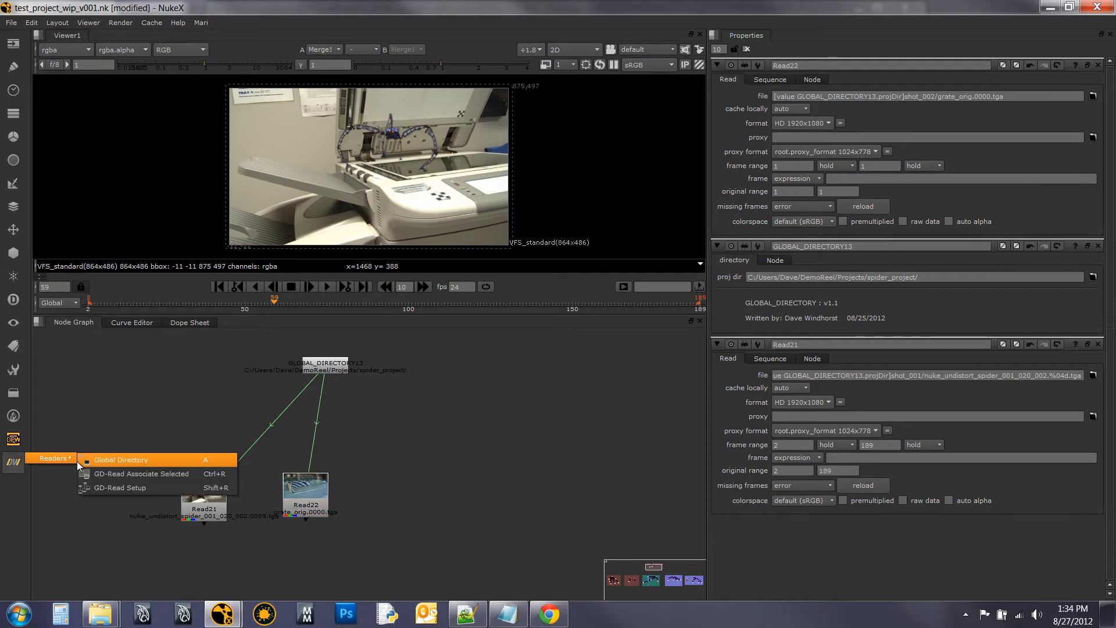
click(122, 487)
drag(126, 393, 462, 284)
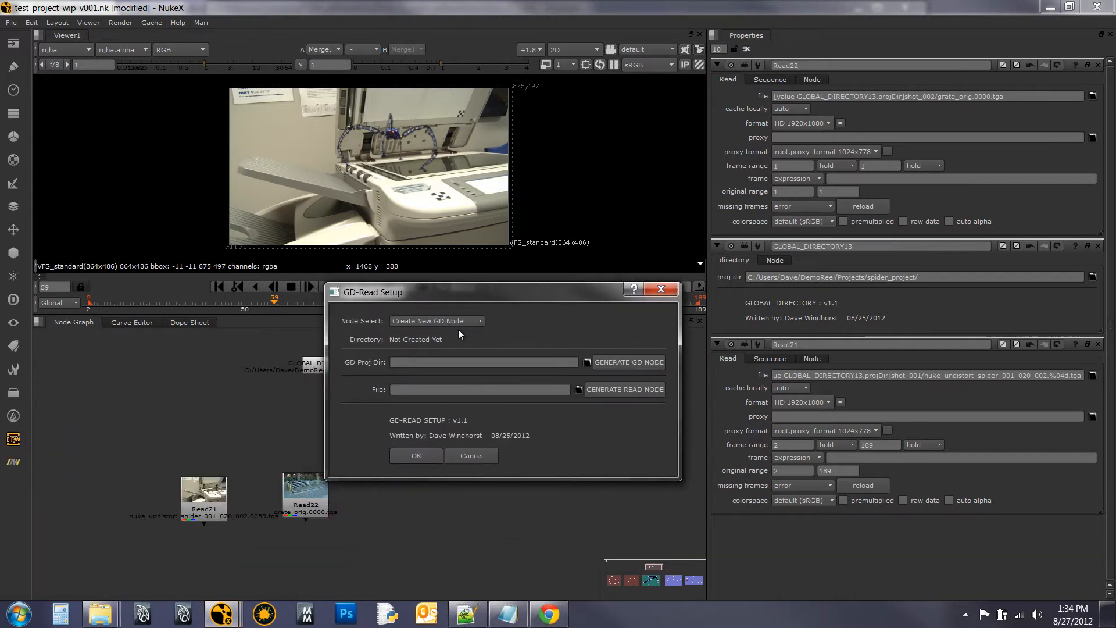
click(587, 362)
click(274, 334)
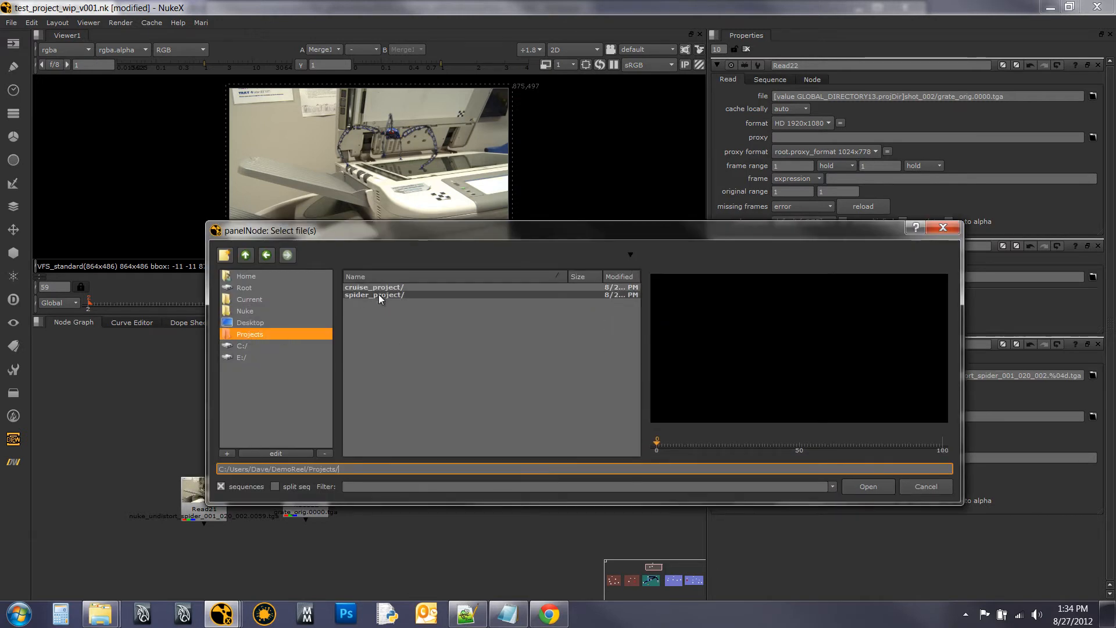
double_click(378, 294)
double_click(370, 310)
click(866, 485)
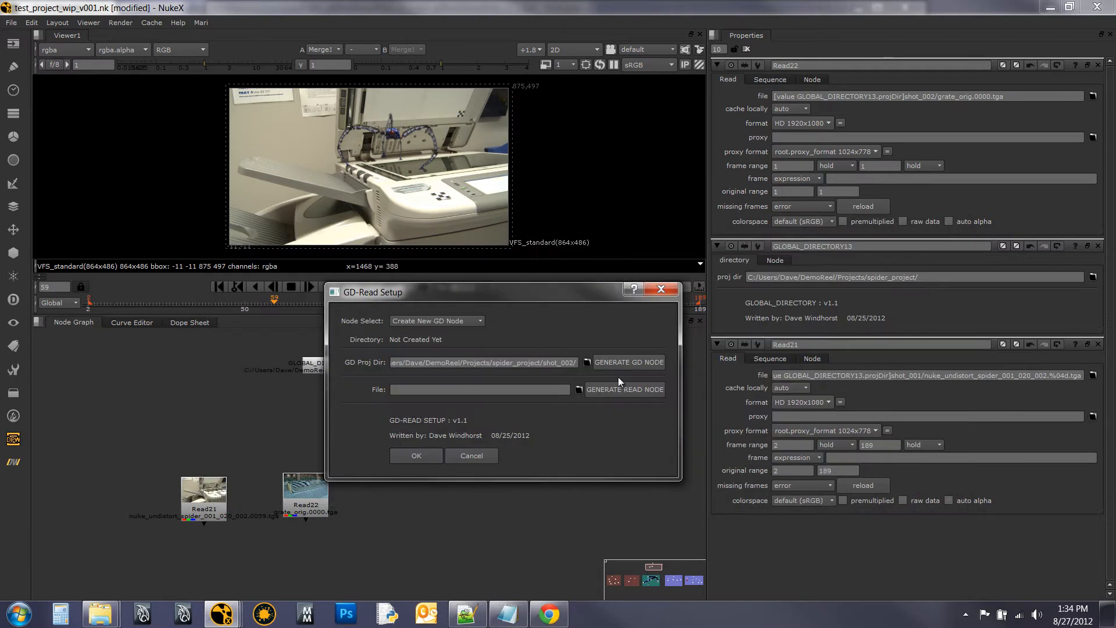
click(615, 362)
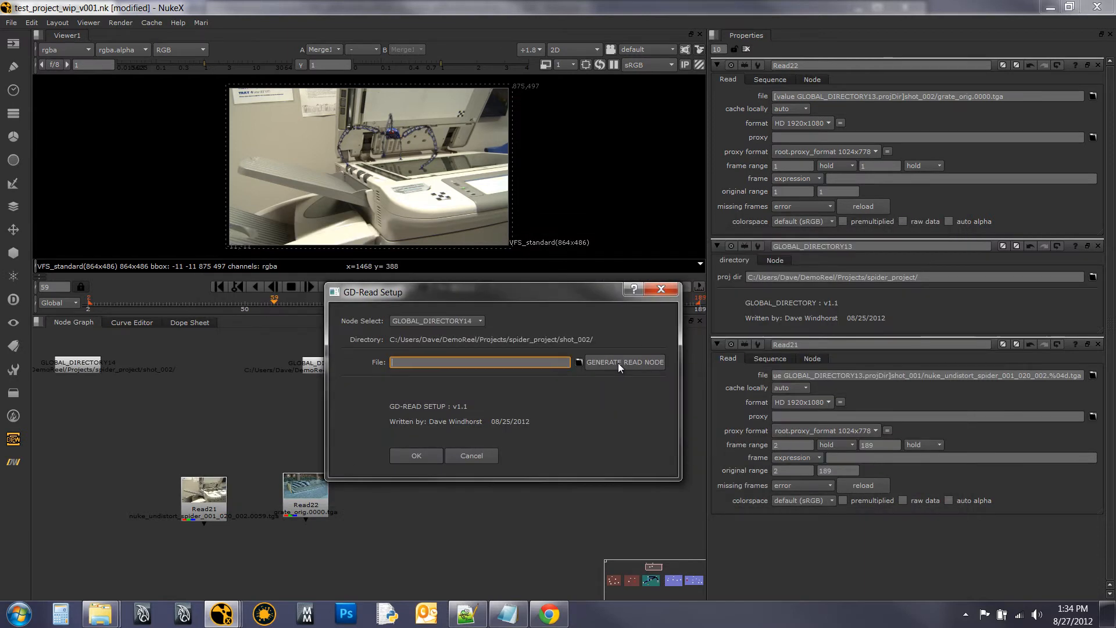
- Generate a Read node linked to GLOBAL_DIRECTORY14 for grate_orig.0000.tga in spider_project/shot_002, and finish GD-Read Setup
drag(431, 295, 539, 332)
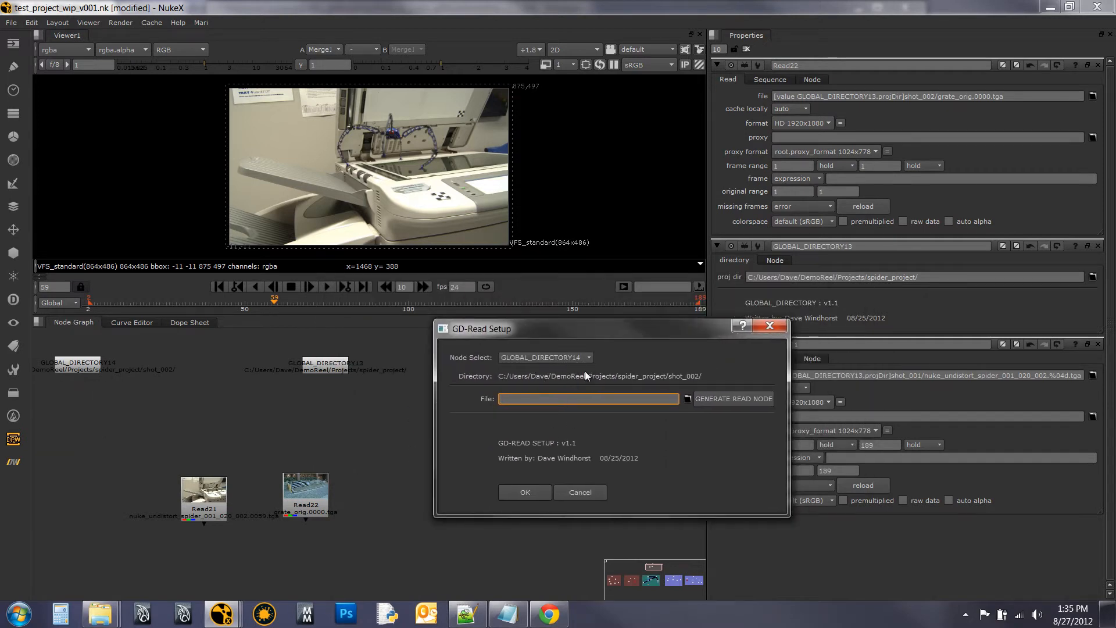
click(686, 399)
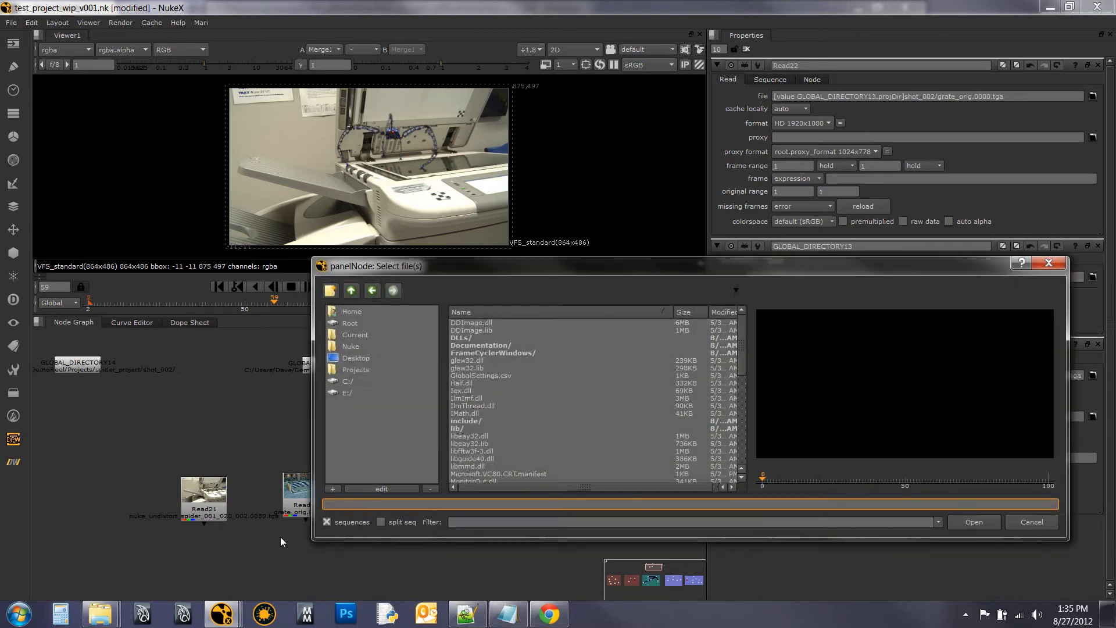
click(364, 370)
double_click(469, 330)
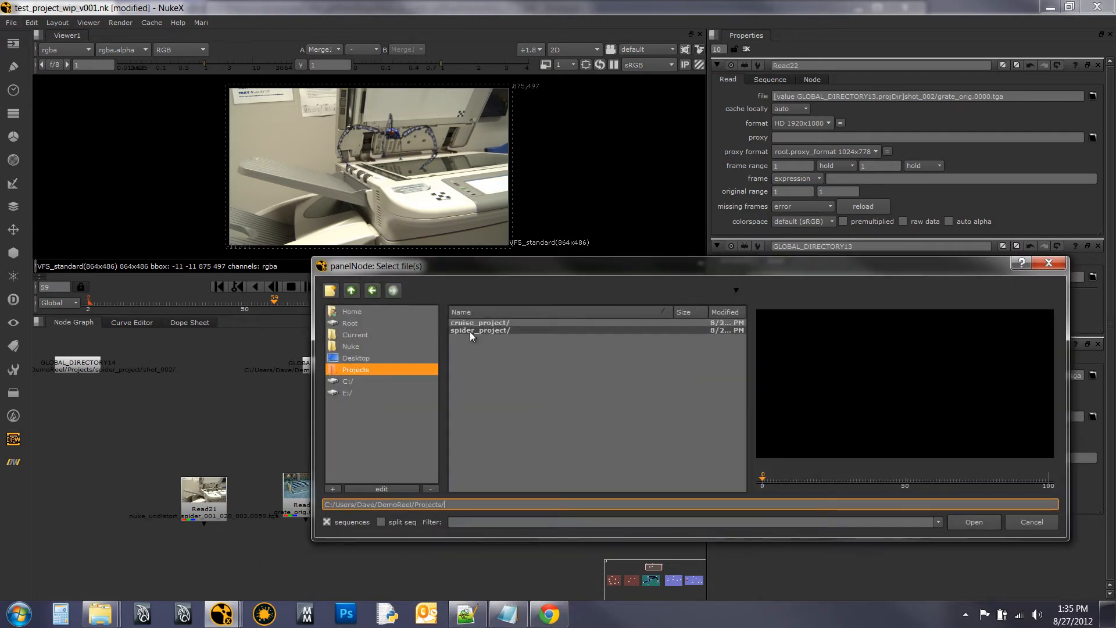
double_click(469, 344)
click(483, 323)
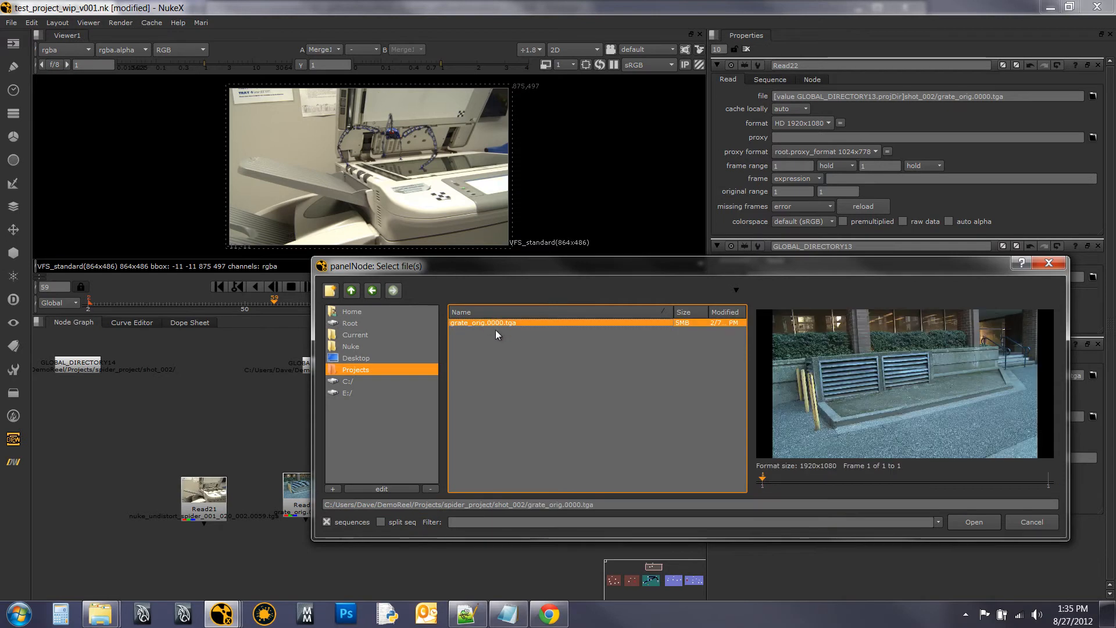
click(976, 523)
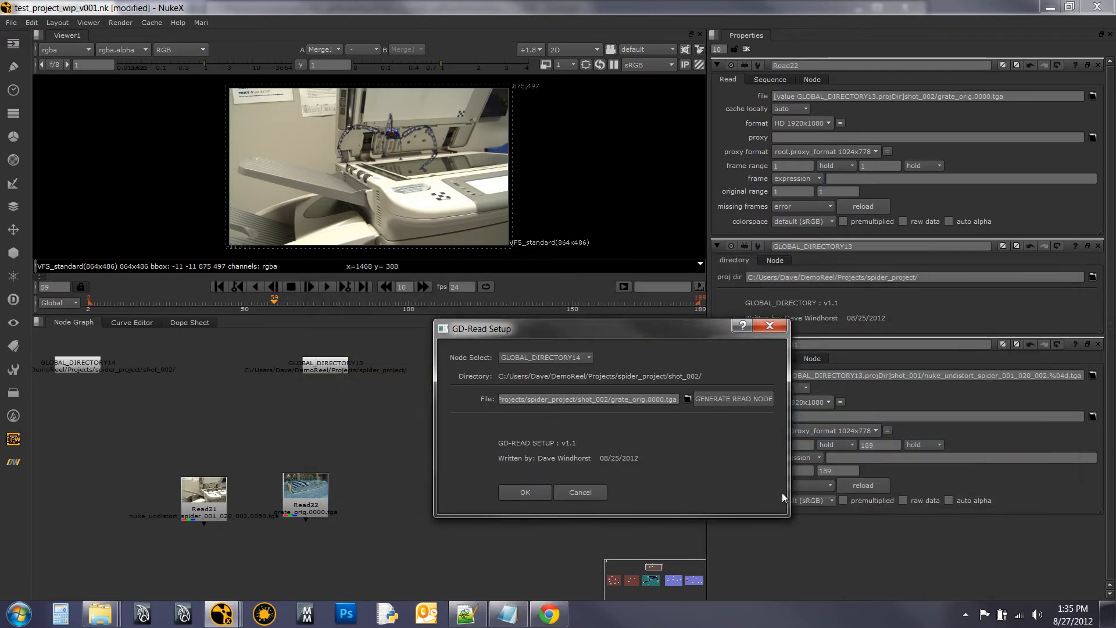
click(747, 400)
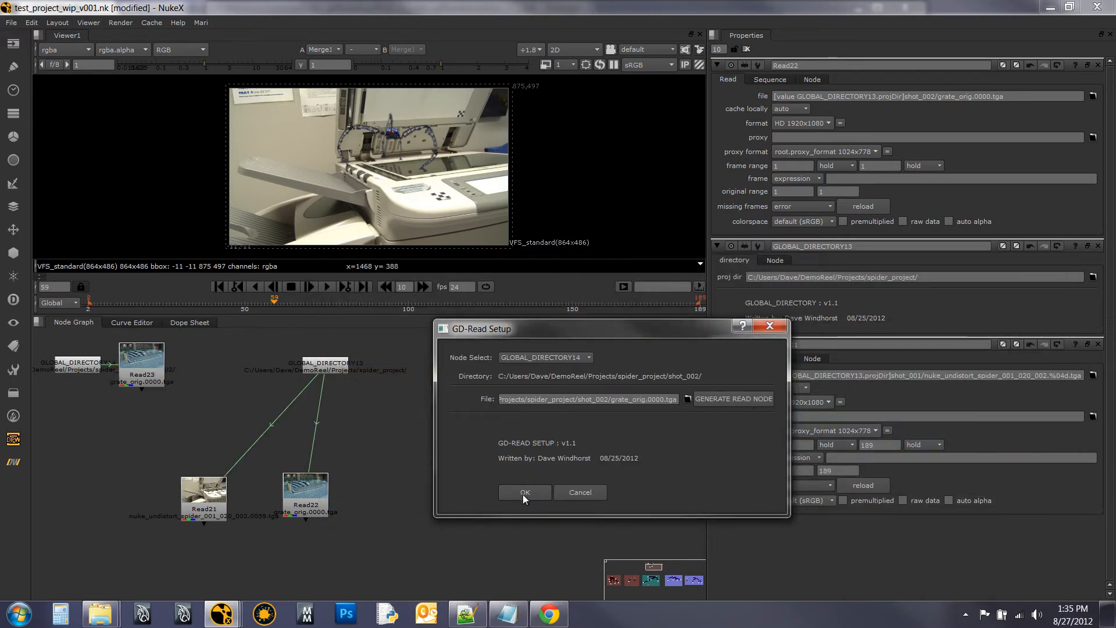
click(522, 493)
- Arrange Read23 below GLOBAL_DIRECTORY14 beside the other Global Directory setup and clear the selection
drag(139, 385, 204, 424)
drag(45, 375, 127, 351)
click(75, 397)
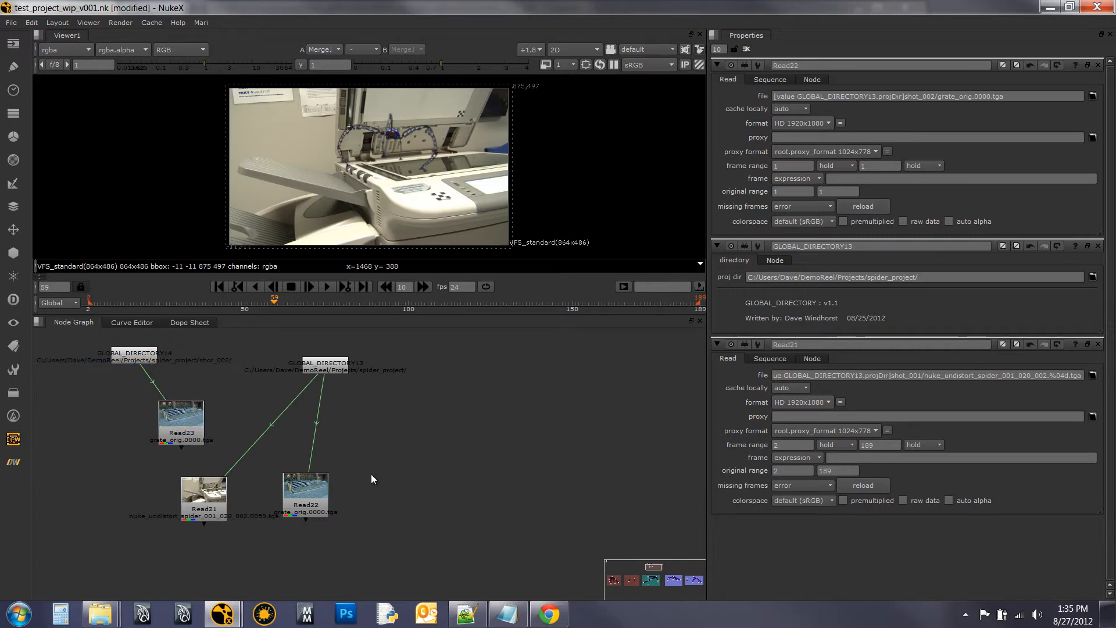
- Start GD-Read Setup and choose the existing GLOBAL_DIRECTORY13 as its directory node
click(13, 462)
mouse_move(53, 458)
click(101, 485)
drag(118, 397, 518, 304)
click(530, 337)
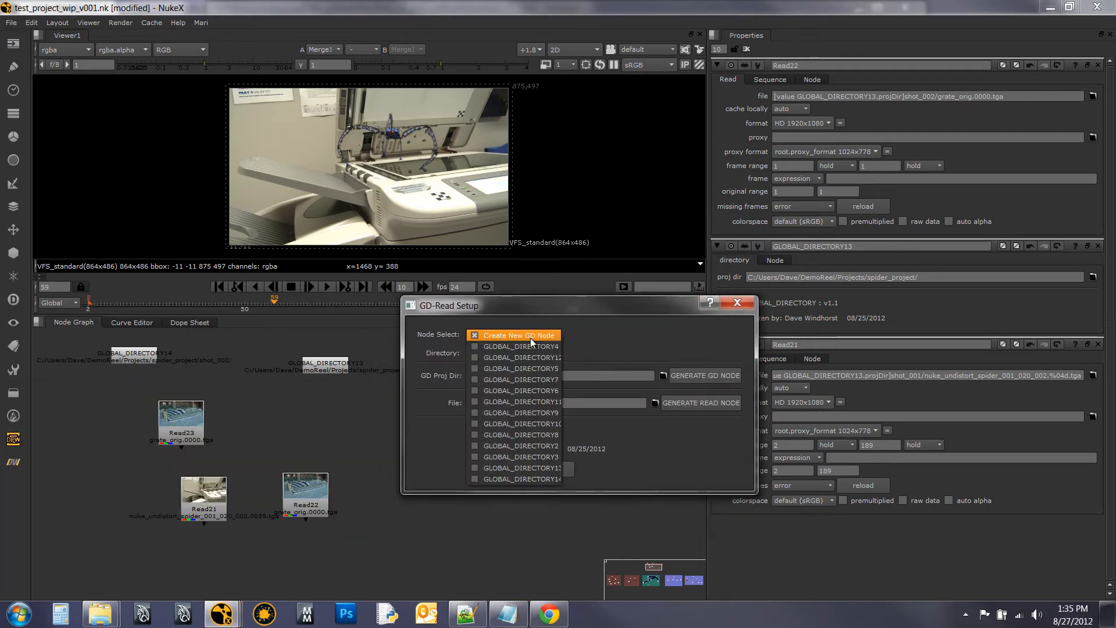
click(524, 468)
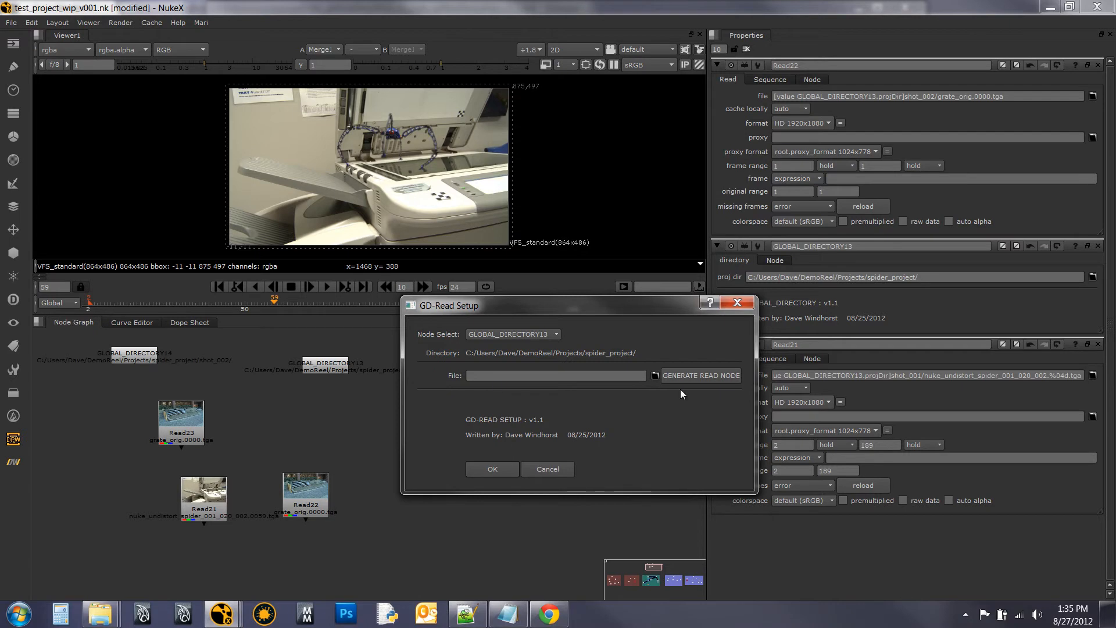
- Set the file to the spider_isoSpider.####.iff 2-189 sequence in spider_project/maya/renders/cg_fin/pass_isoSpider
click(655, 376)
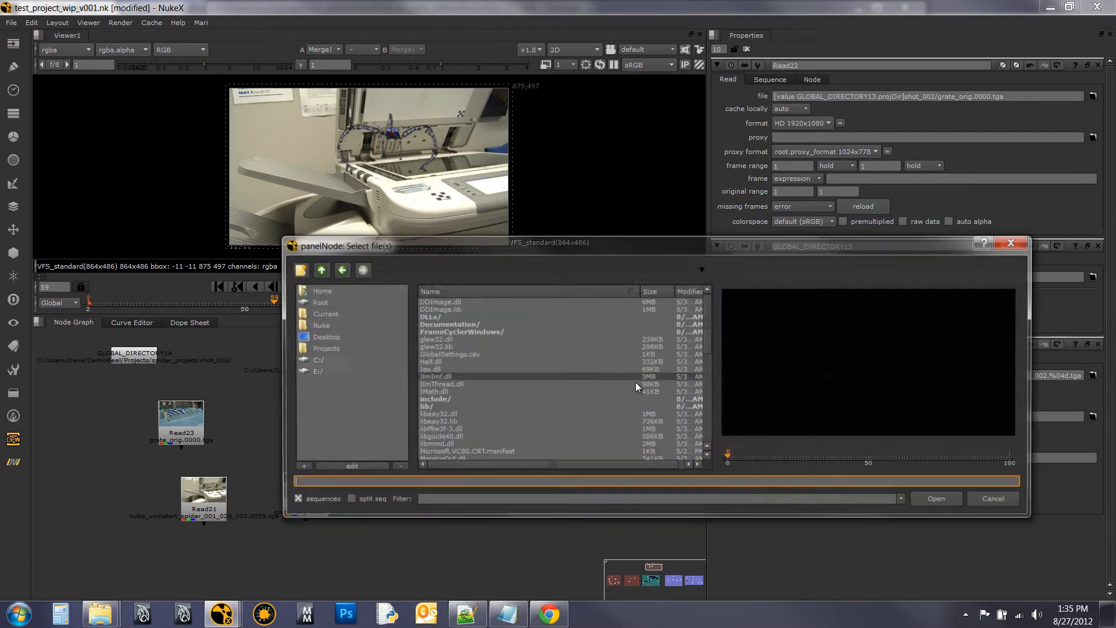
click(358, 348)
double_click(454, 308)
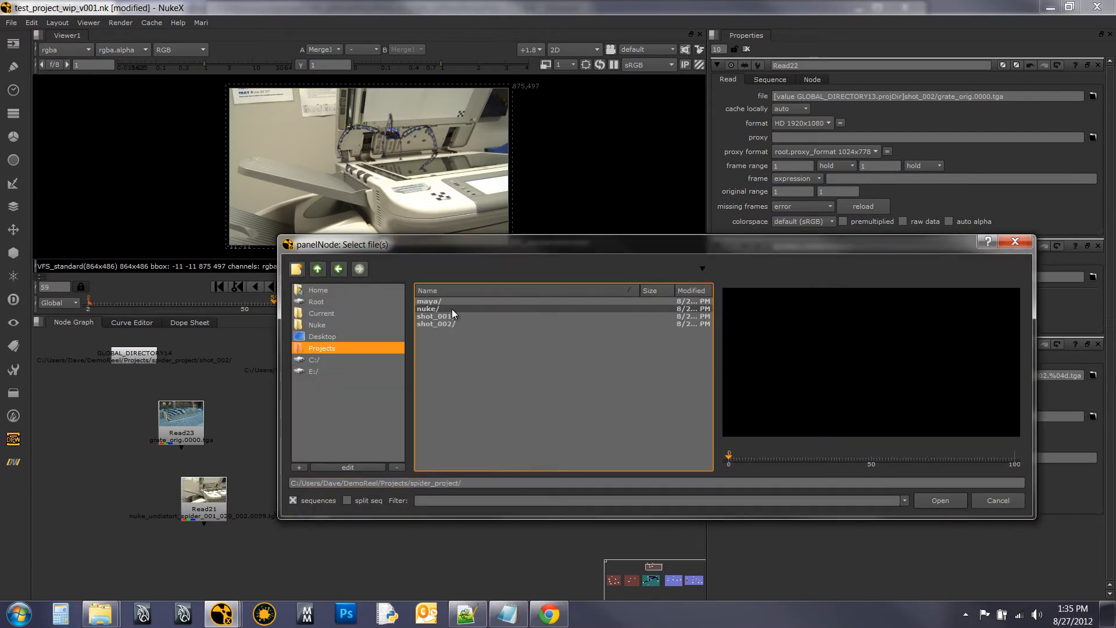
double_click(451, 308)
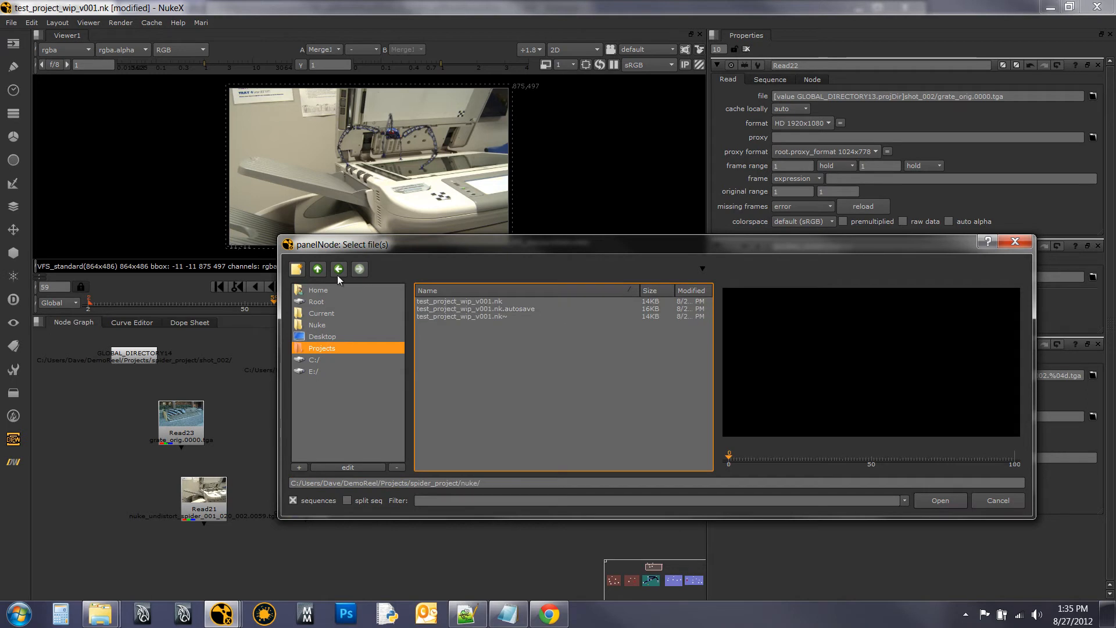
click(318, 269)
double_click(436, 301)
double_click(436, 301)
click(436, 302)
double_click(437, 301)
double_click(437, 302)
click(522, 300)
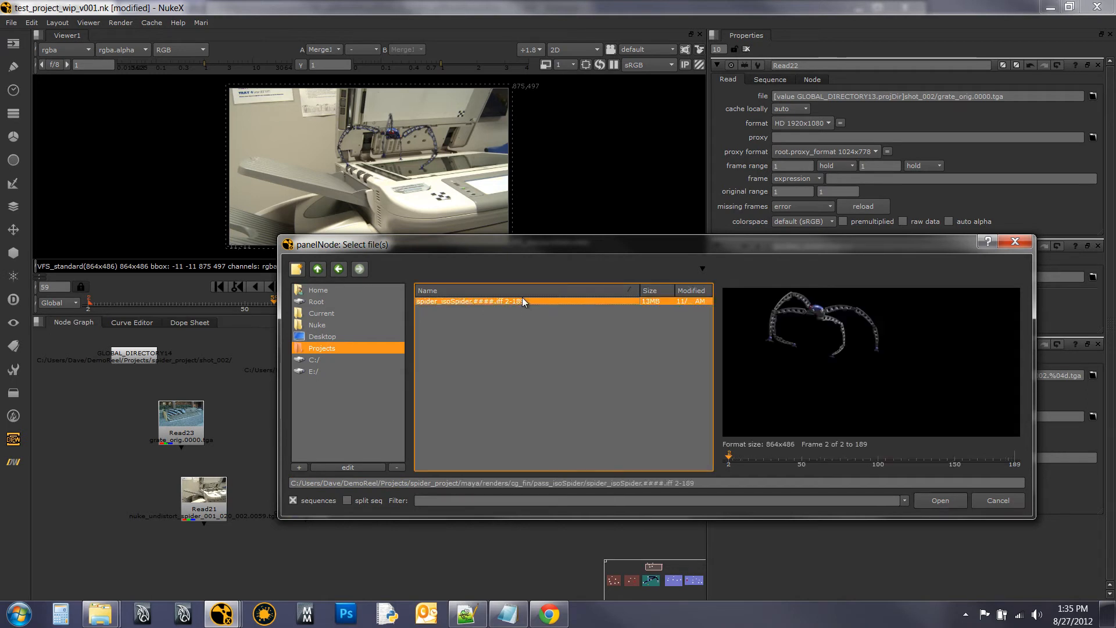
click(940, 501)
- Generate the linked Read node, finish GD-Read Setup, and place the new node beside Read22 beneath GLOBAL_DIRECTORY13
click(684, 375)
click(504, 470)
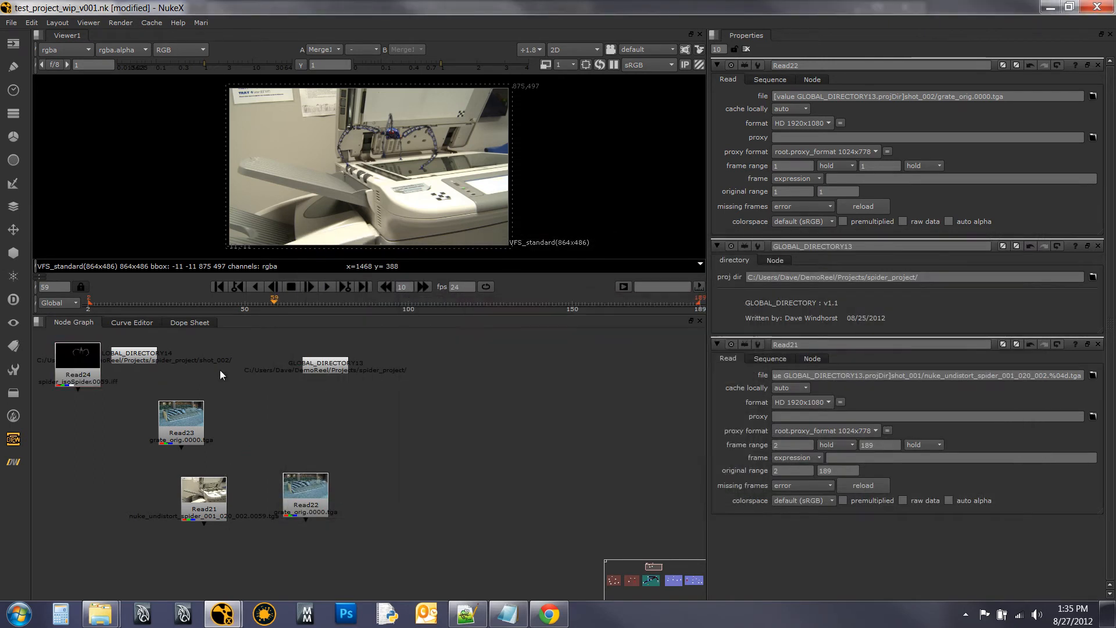
drag(92, 368, 455, 496)
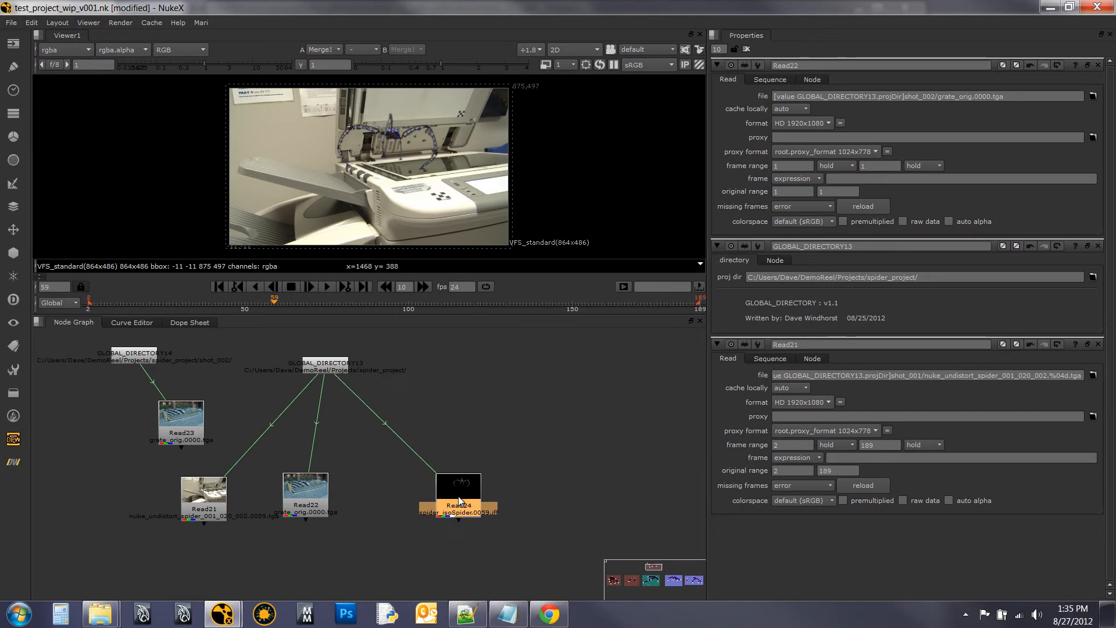
click(523, 456)
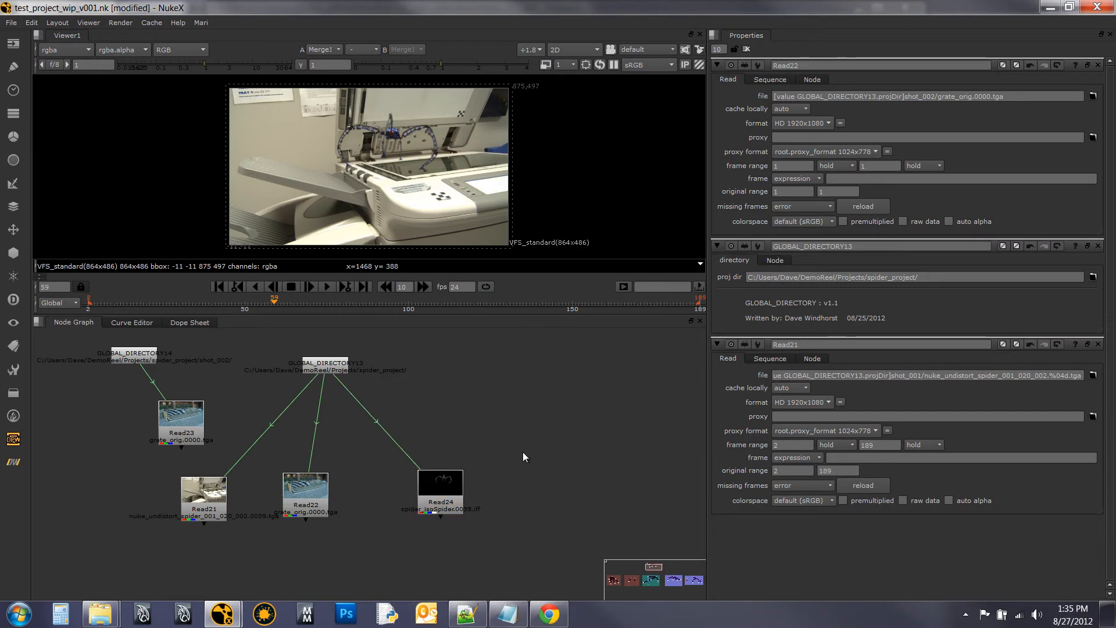
click(15, 463)
mouse_move(54, 459)
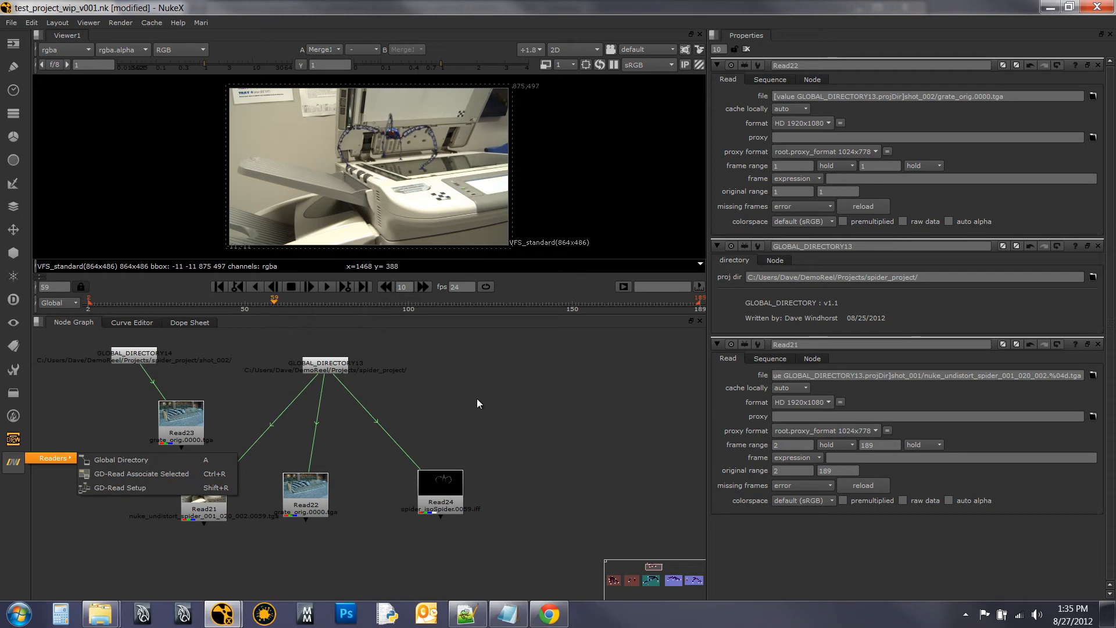
key(Escape)
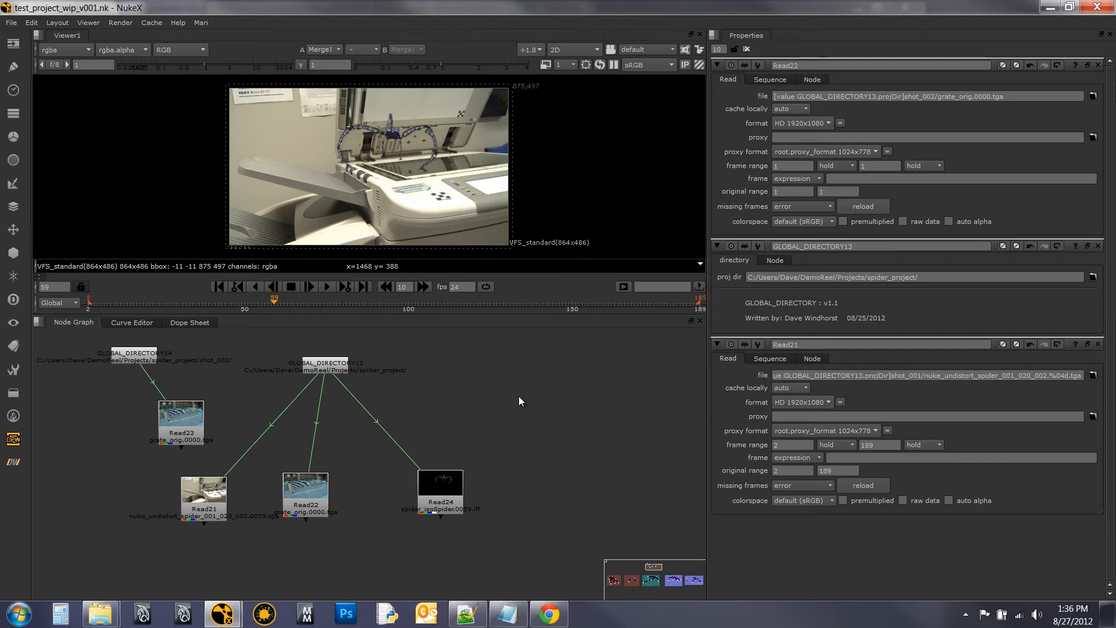
- Shift GLOBAL_DIRECTORY13 slightly to center it above its three Read nodes and clear the selection
click(323, 366)
click(433, 383)
mouse_move(318, 366)
mouse_down()
mouse_move(364, 369)
mouse_move(332, 371)
mouse_up()
click(454, 390)
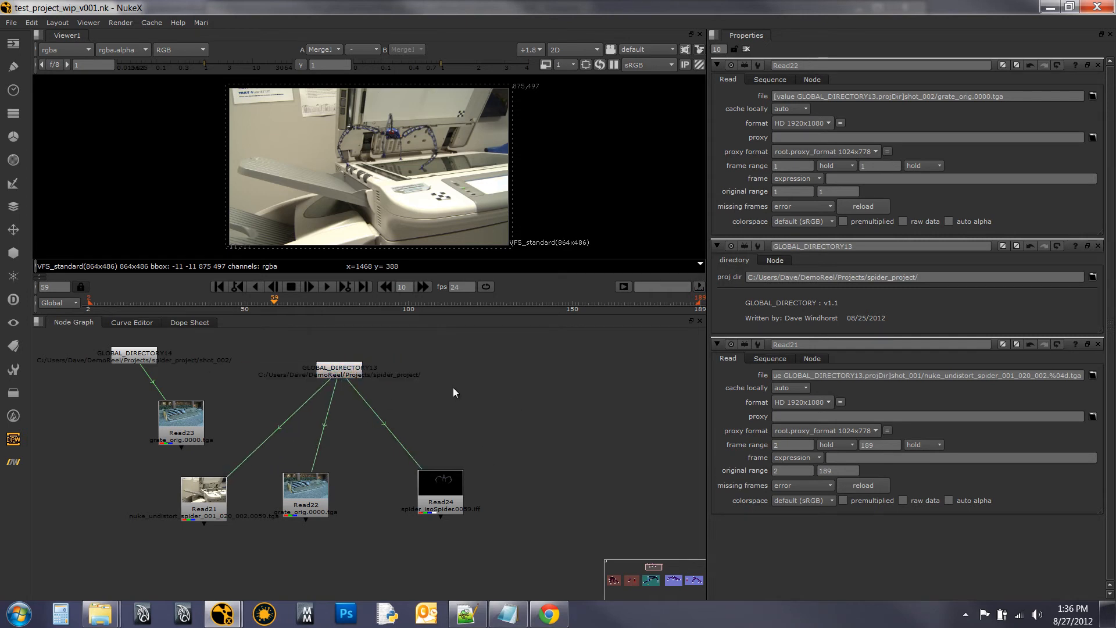